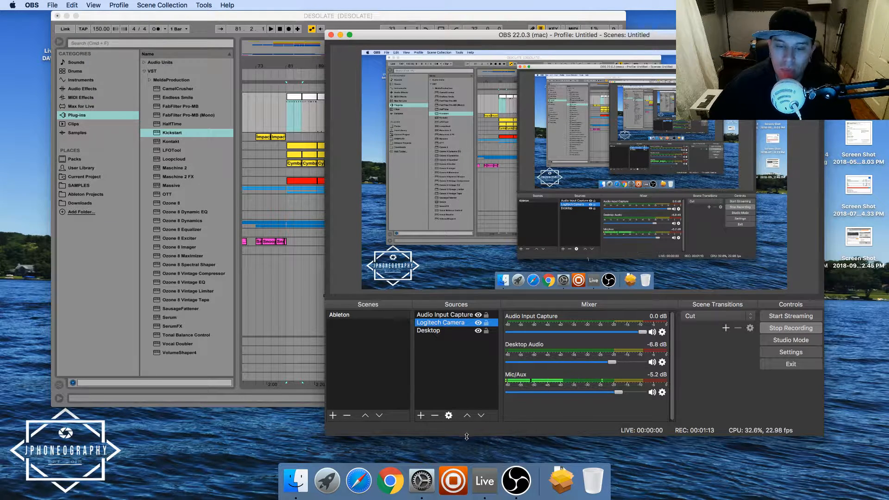
Open Audio MIDI Setup from Launchpad's Other folder and move the Audio Devices window clear of the OBS mixer
{"action": "left_click", "coordinate": [327, 481]}
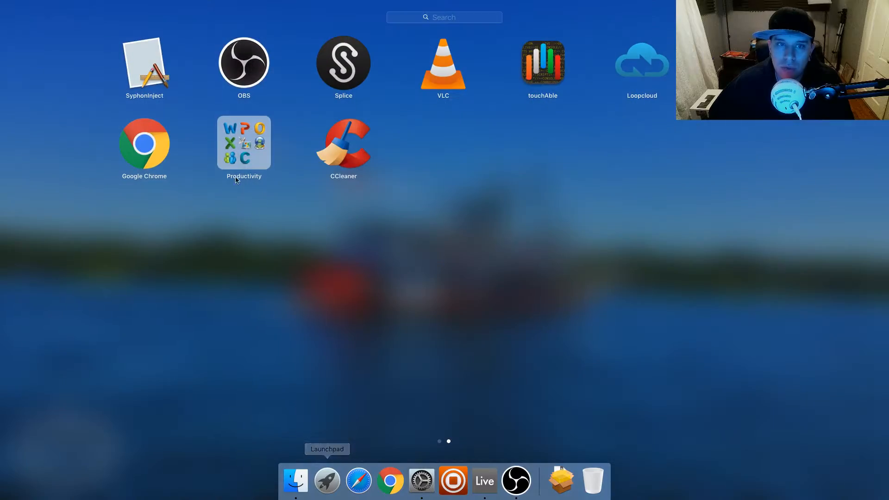
{"action": "left_click", "coordinate": [441, 441]}
{"action": "left_click", "coordinate": [259, 235]}
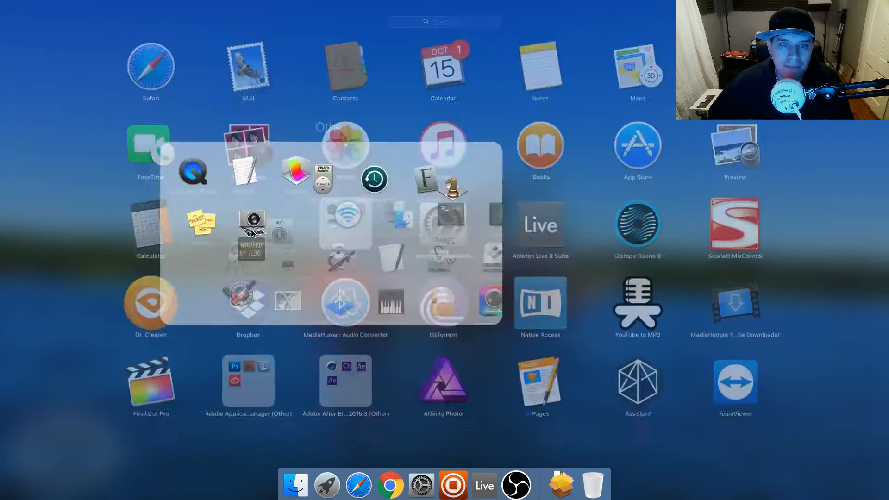
{"action": "left_click", "coordinate": [545, 362]}
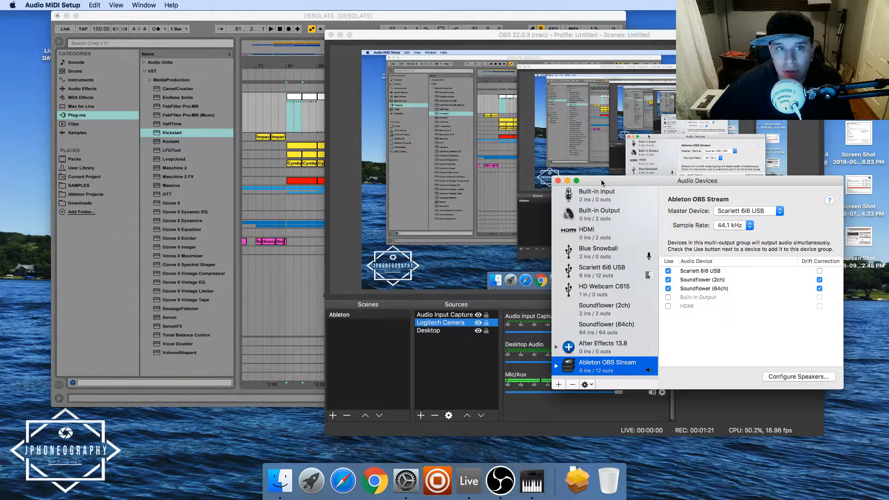
{"action": "left_click_drag", "start_coordinate": [603, 184], "coordinate": [268, 121]}
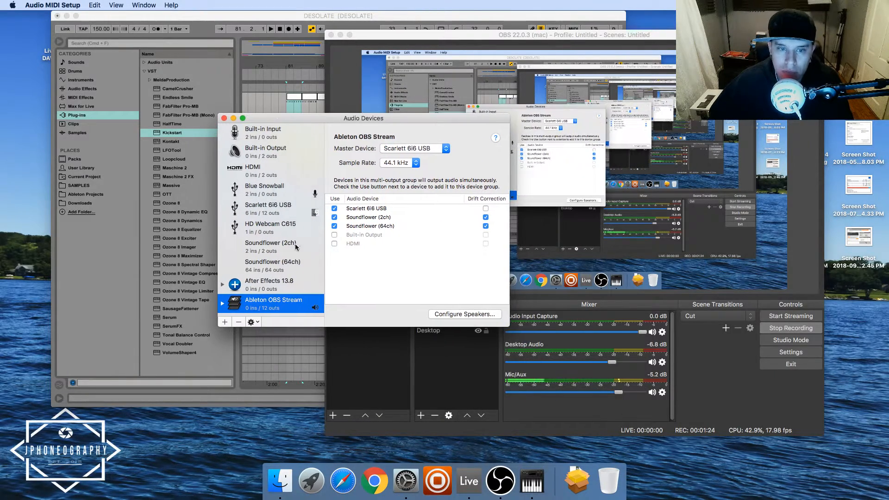
Look at the options for creating an audio device, review the Ableton OBS Stream multi-output device, and return to OBS
{"action": "left_click", "coordinate": [225, 322]}
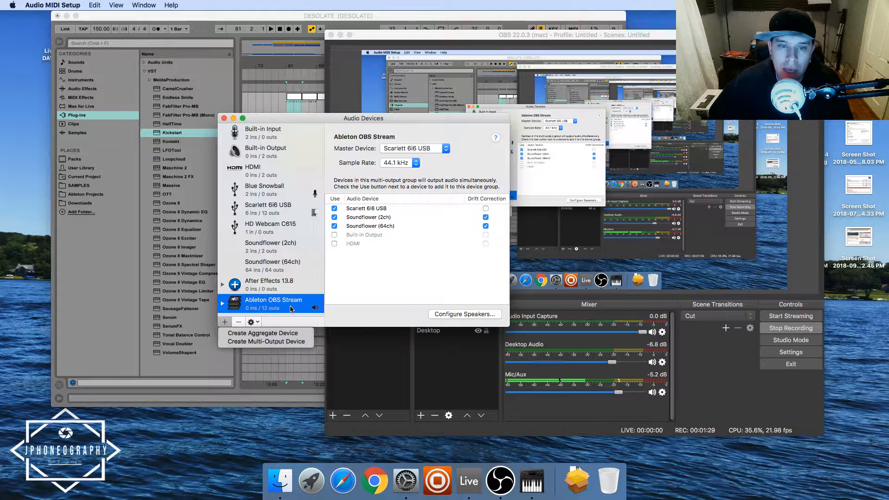
{"action": "left_click", "coordinate": [291, 309]}
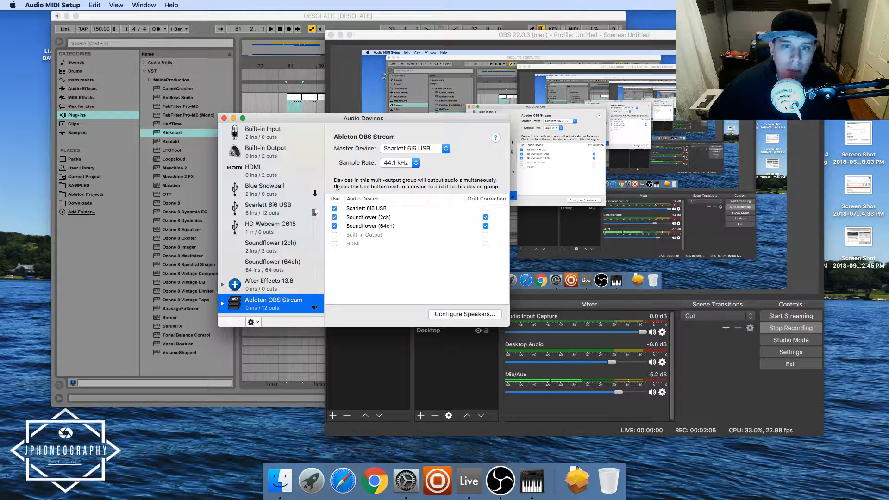
{"action": "left_click", "coordinate": [224, 118]}
{"action": "left_click", "coordinate": [405, 35]}
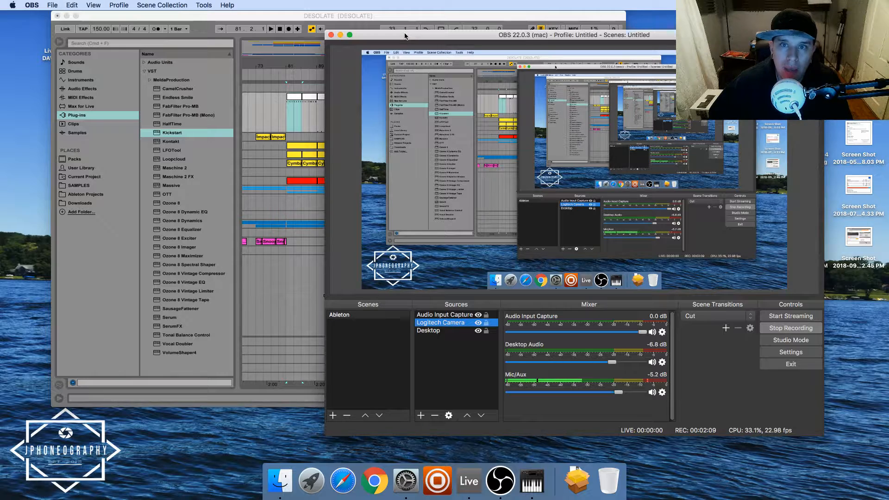
Check the selected output and input devices in the macOS Sound preferences, then close them
{"action": "left_click", "coordinate": [413, 478]}
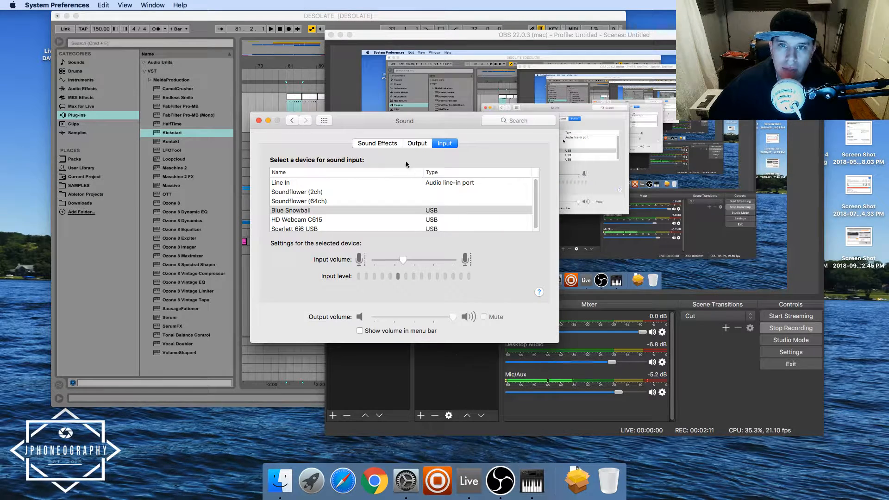
{"action": "left_click", "coordinate": [417, 144]}
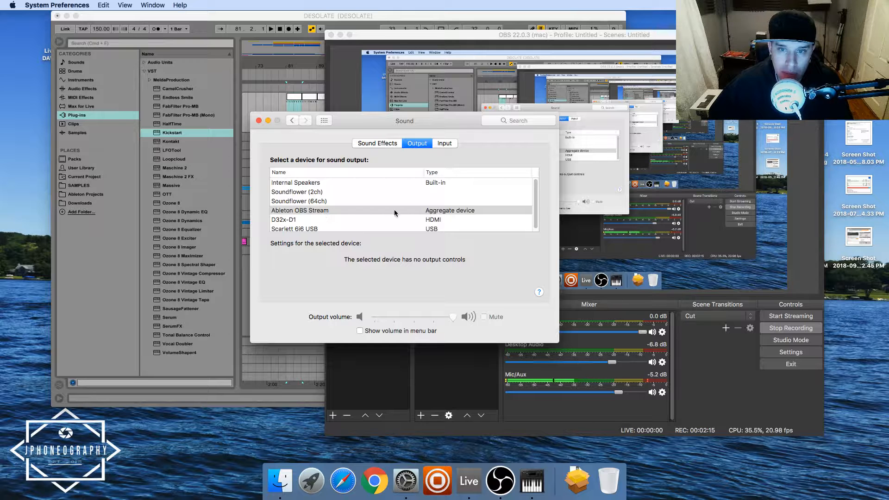
{"action": "left_click", "coordinate": [444, 144]}
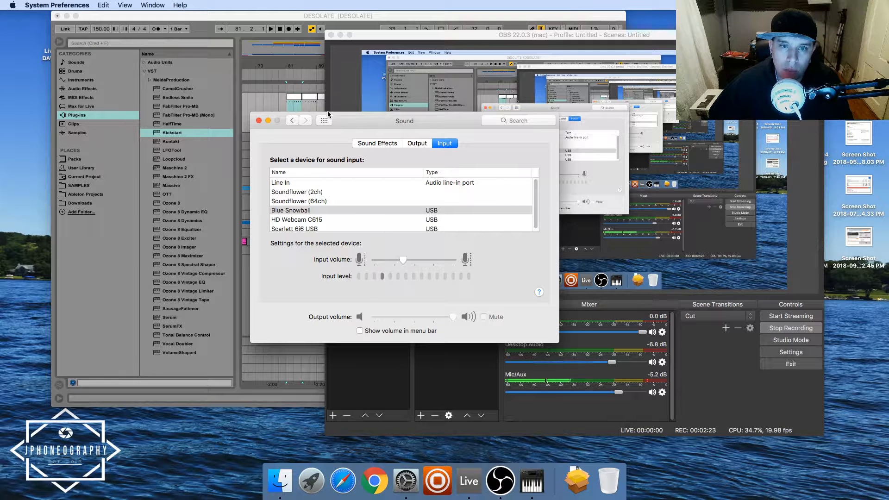
{"action": "left_click", "coordinate": [258, 121]}
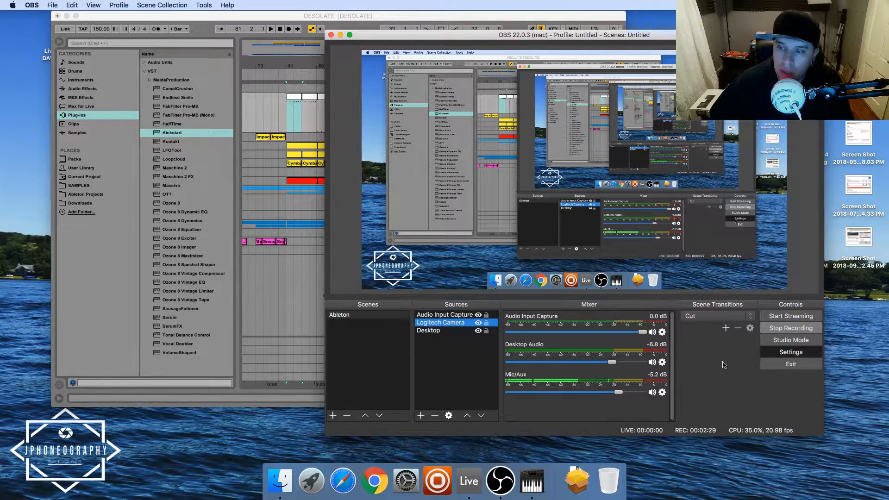
Review the desktop and microphone device assignments in the OBS audio settings, leaving without changes
{"action": "key", "text": "super+comma"}
{"action": "left_click", "coordinate": [379, 157]}
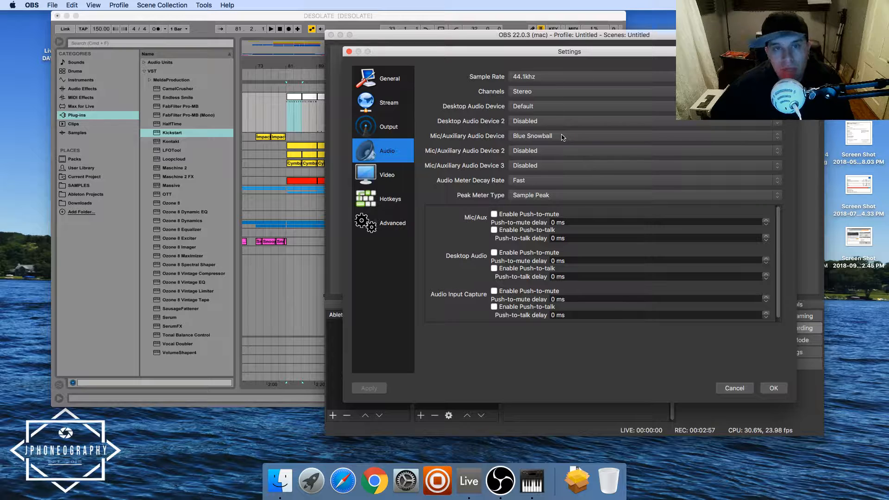
{"action": "left_click", "coordinate": [735, 389]}
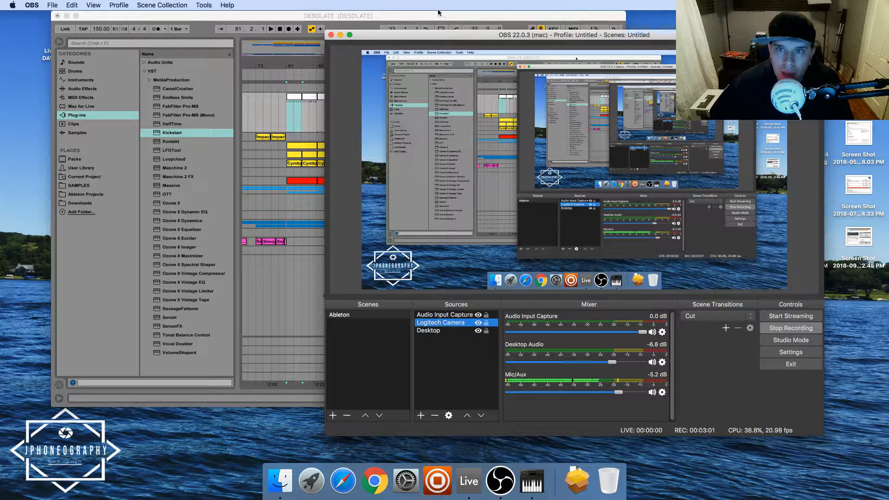
Switch to Ableton Live and check the audio input and output devices in its preferences, then close them
{"action": "left_click", "coordinate": [451, 17]}
{"action": "left_click", "coordinate": [32, 6]}
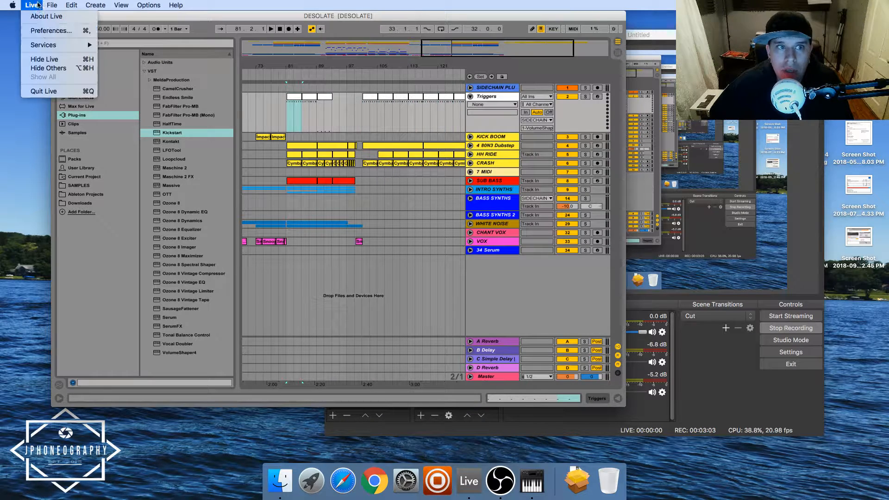
{"action": "left_click", "coordinate": [47, 30]}
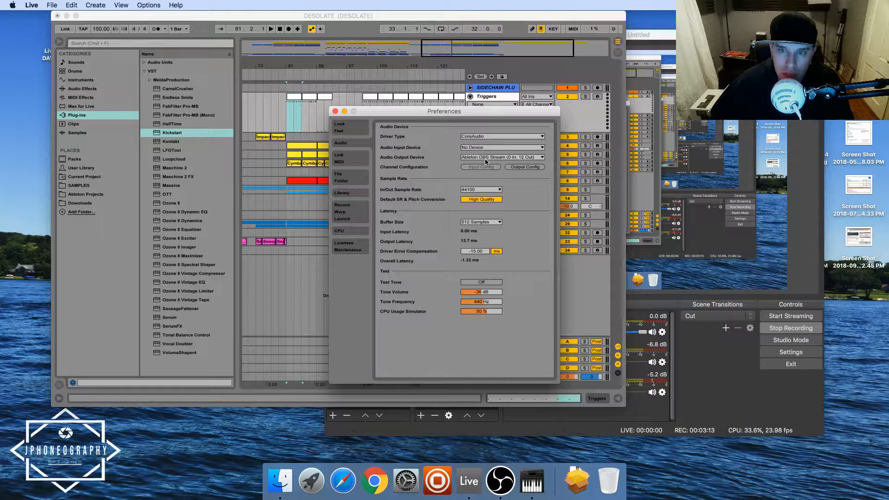
{"action": "left_click_drag", "start_coordinate": [417, 112], "coordinate": [345, 110]}
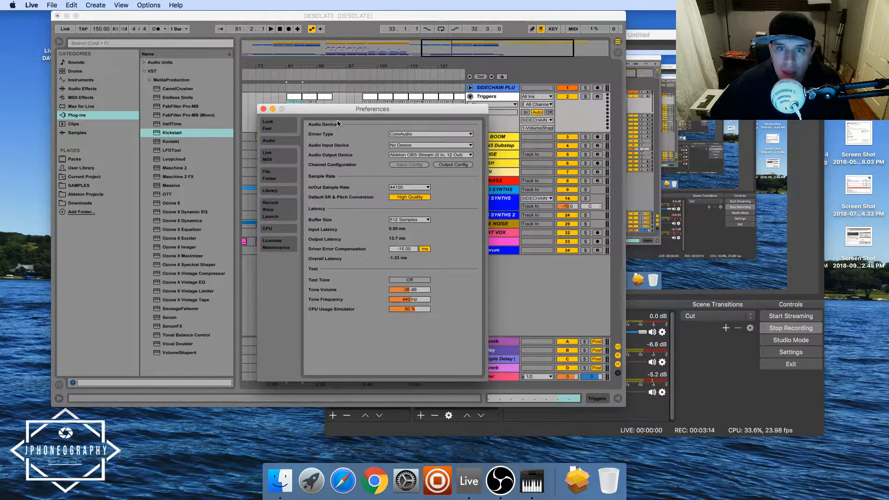
{"action": "left_click", "coordinate": [262, 110]}
Bring OBS forward to check its mixer levels, then return to the Ableton Live set
{"action": "mouse_move", "coordinate": [545, 20]}
{"action": "left_mouse_down"}
{"action": "mouse_move", "coordinate": [513, 19]}
{"action": "mouse_move", "coordinate": [534, 18]}
{"action": "left_mouse_up"}
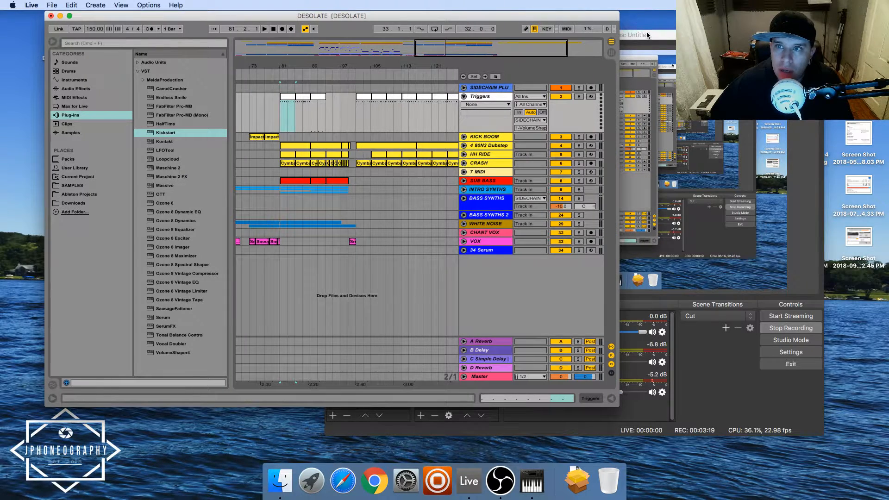
{"action": "left_click", "coordinate": [649, 35]}
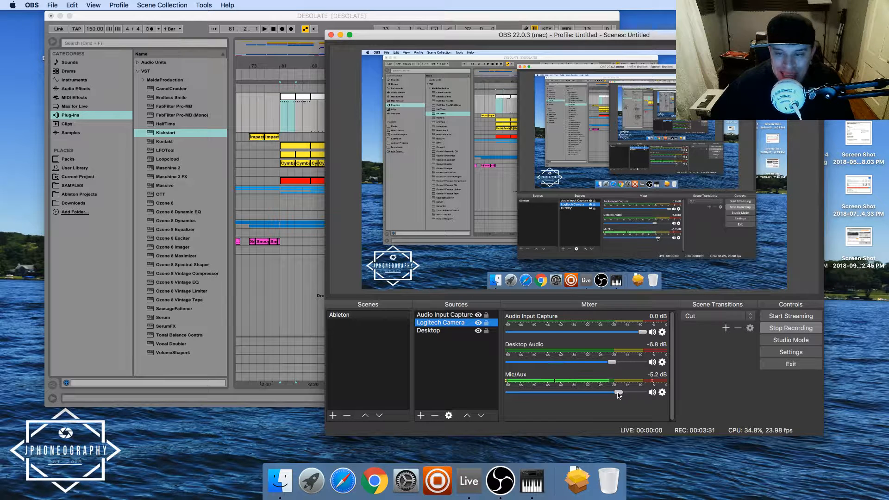
{"action": "left_click", "coordinate": [408, 17]}
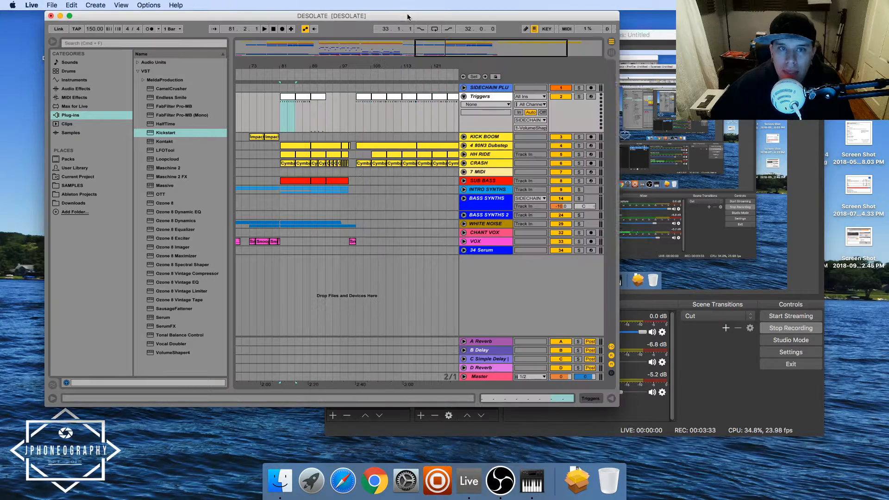
Show the Live set full screen, fold the Triggers track, and bring the start of the arrangement into view
{"action": "left_click", "coordinate": [69, 16]}
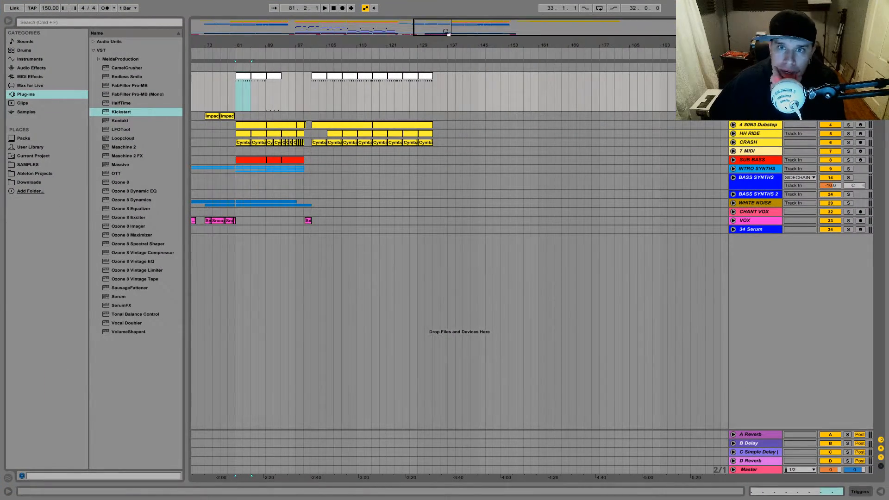
{"action": "left_click_drag", "start_coordinate": [448, 31], "coordinate": [239, 31]}
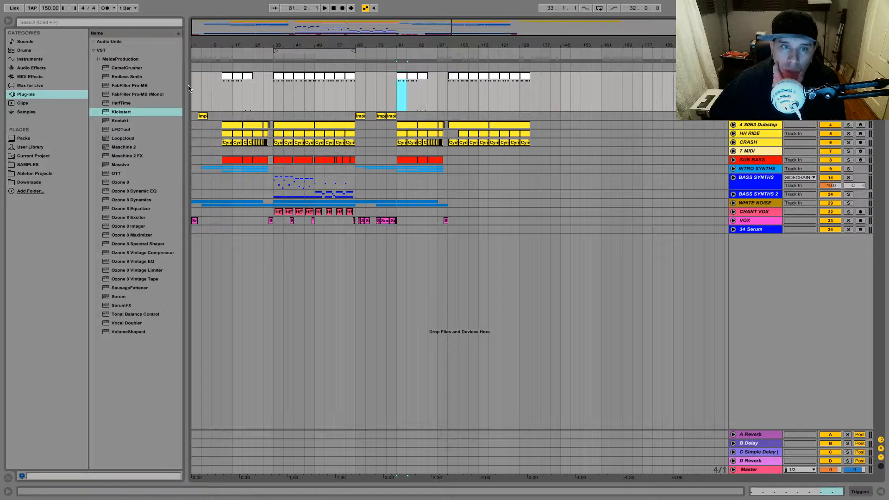
{"action": "left_click", "coordinate": [734, 75]}
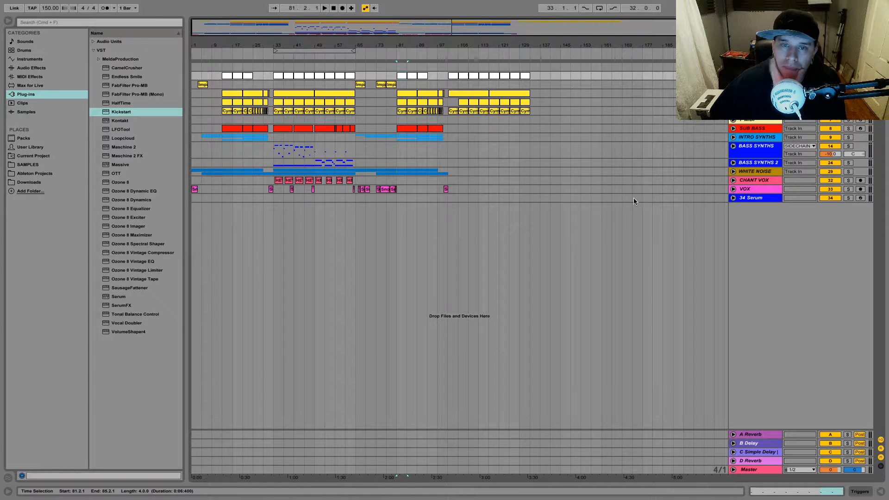
{"action": "left_click_drag", "start_coordinate": [208, 27], "coordinate": [198, 25]}
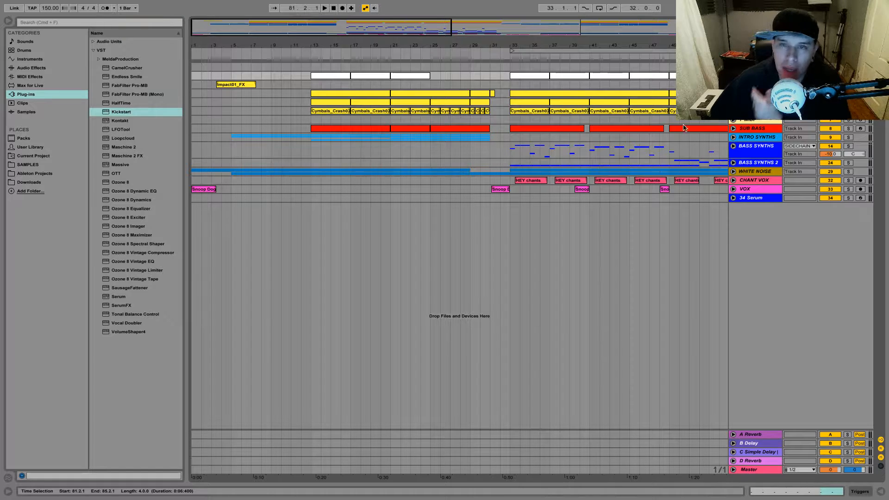
Unfold the VOX and CHANT VOX tracks one after the other to examine their clips, folding each one again
{"action": "left_click", "coordinate": [733, 188]}
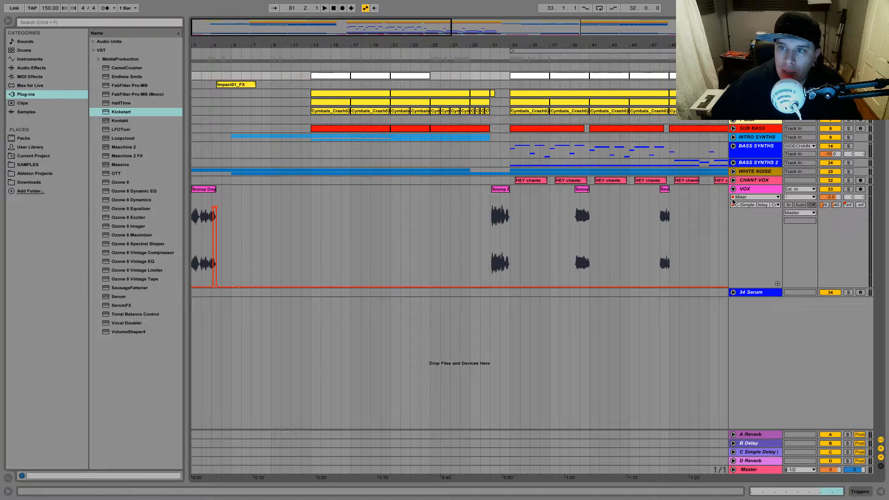
{"action": "mouse_move", "coordinate": [240, 24]}
{"action": "left_mouse_down"}
{"action": "mouse_move", "coordinate": [241, 3]}
{"action": "mouse_move", "coordinate": [238, 37]}
{"action": "left_mouse_up"}
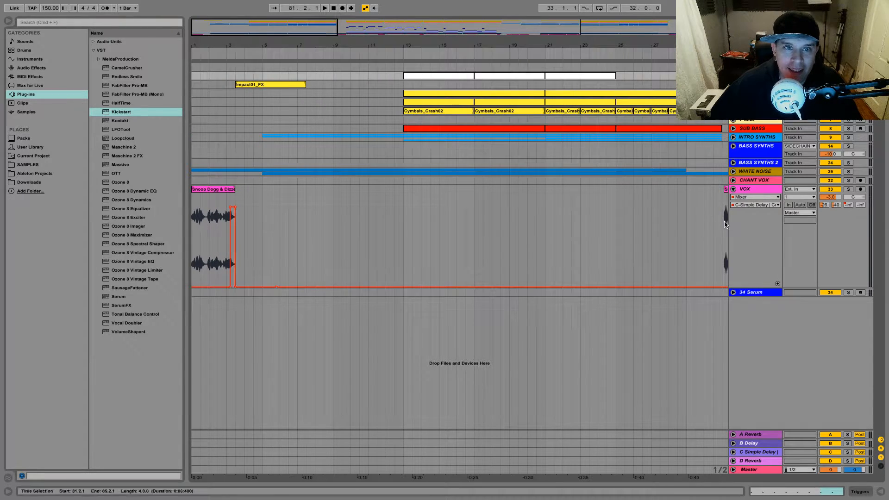
{"action": "left_click", "coordinate": [733, 189]}
{"action": "left_click", "coordinate": [734, 180]}
{"action": "left_click_drag", "start_coordinate": [292, 27], "coordinate": [376, 28]}
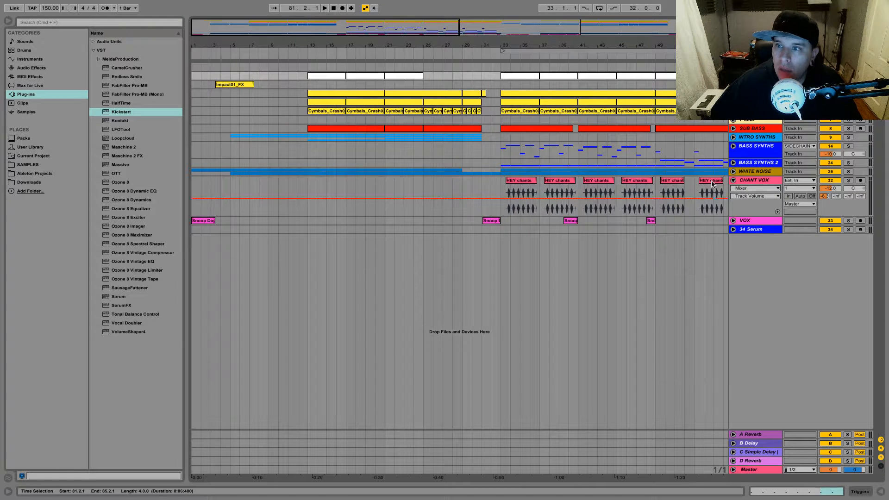
{"action": "left_click", "coordinate": [733, 180]}
Unfold the WHITE NOISE group with its DOWNS and UPS tracks, inspect their faded clips, and fold the group again
{"action": "left_click", "coordinate": [733, 171]}
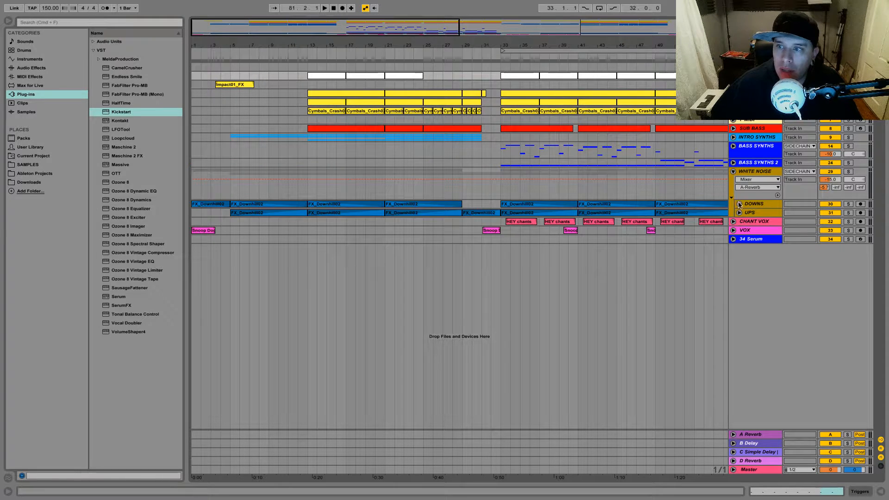
{"action": "left_click", "coordinate": [740, 203]}
{"action": "left_click", "coordinate": [739, 244]}
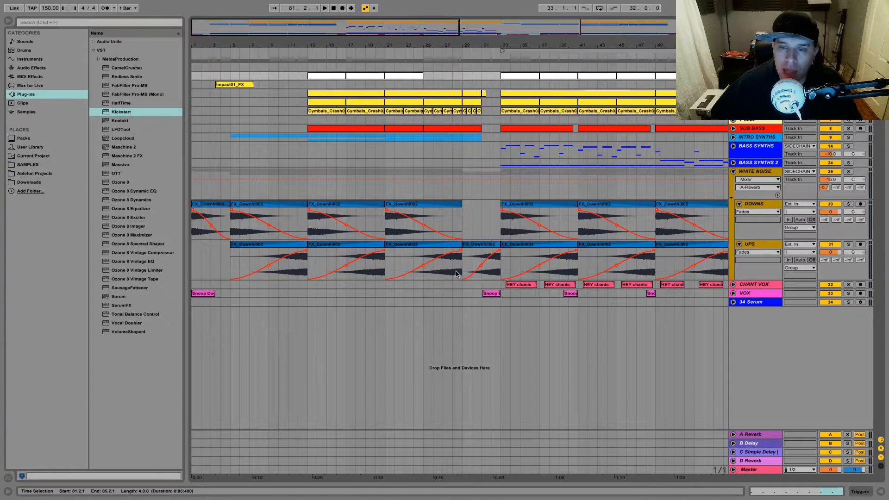
{"action": "left_click", "coordinate": [438, 252]}
{"action": "left_click", "coordinate": [428, 217]}
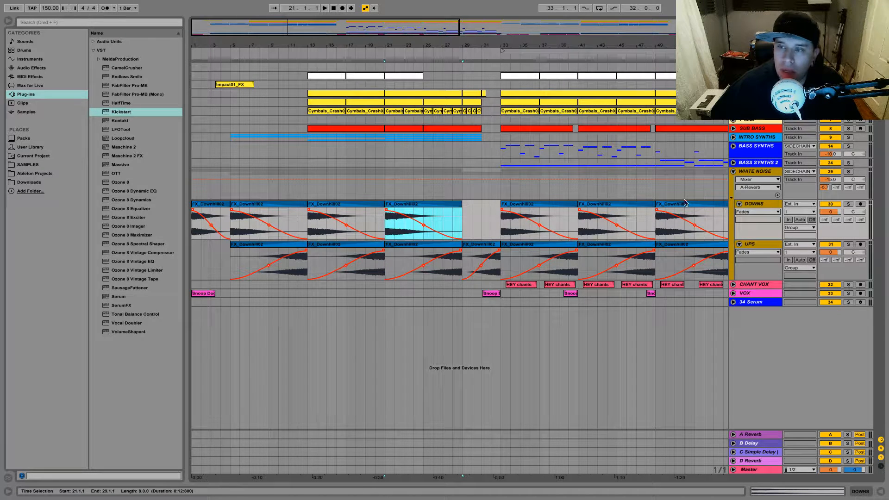
{"action": "left_click", "coordinate": [734, 171]}
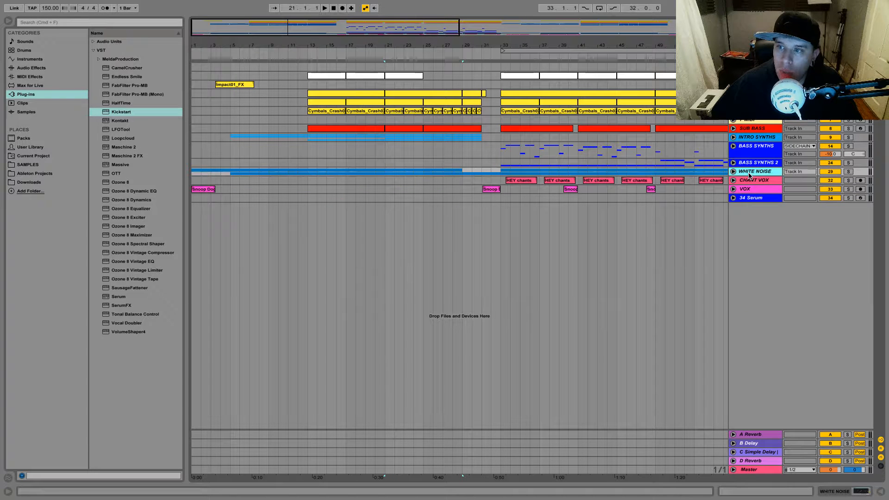
Show the device chain of the WHITE NOISE group, then compare the effect chains on BASS SYNTHS and BASS SYNTHS 2
{"action": "left_click", "coordinate": [847, 493]}
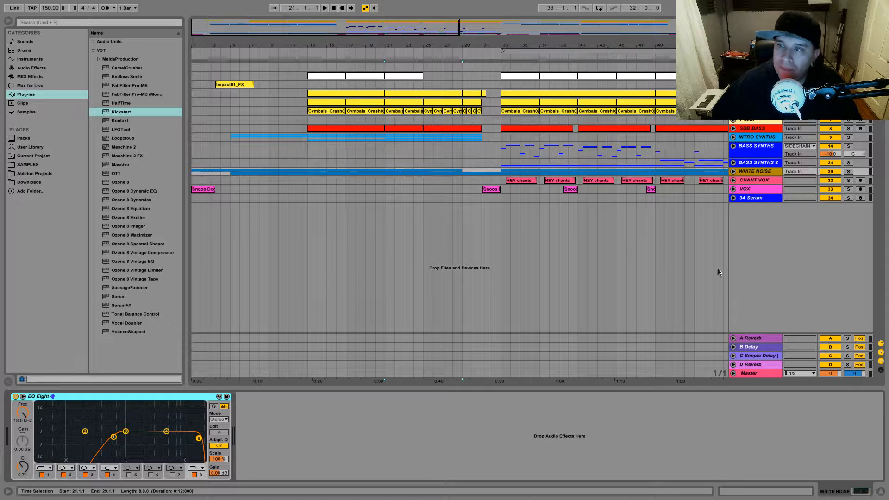
{"action": "left_click", "coordinate": [753, 164]}
{"action": "left_click", "coordinate": [753, 153]}
{"action": "left_click", "coordinate": [753, 164]}
{"action": "left_click", "coordinate": [752, 152]}
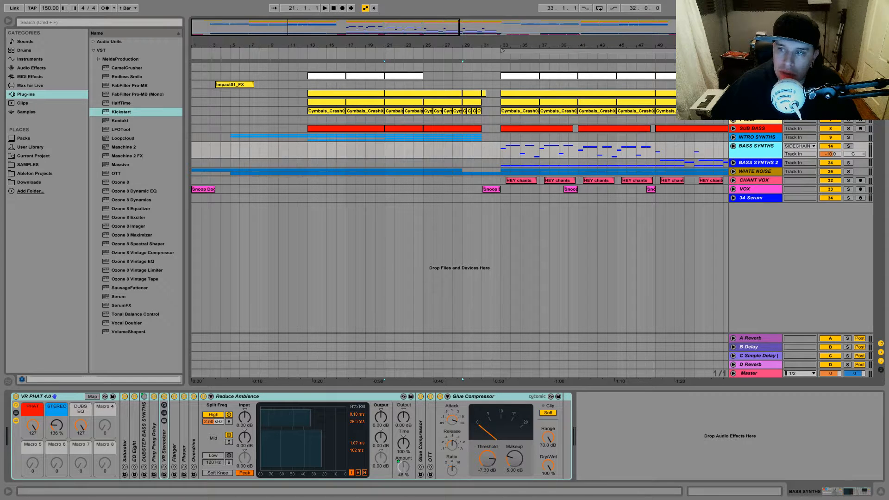
Unfold the BASS SYNTHS 2 group and inspect the device chains of the group and its 25 Serum track
{"action": "left_click", "coordinate": [734, 163]}
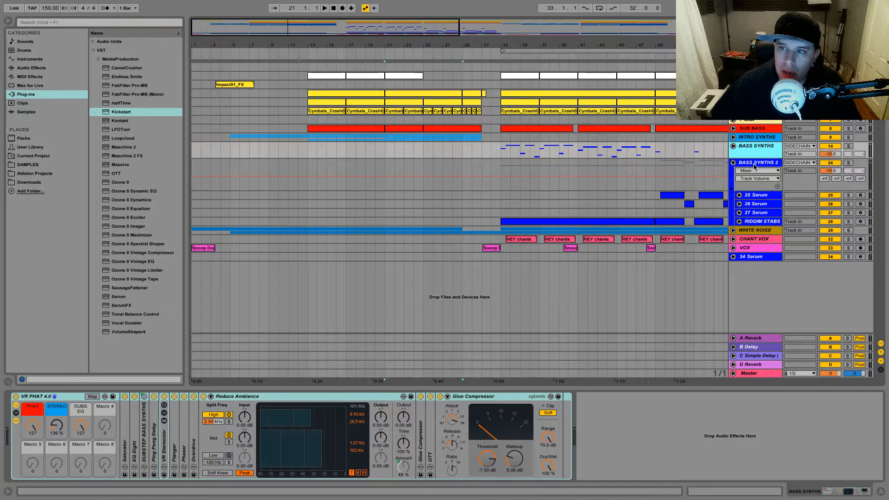
{"action": "left_click", "coordinate": [753, 165]}
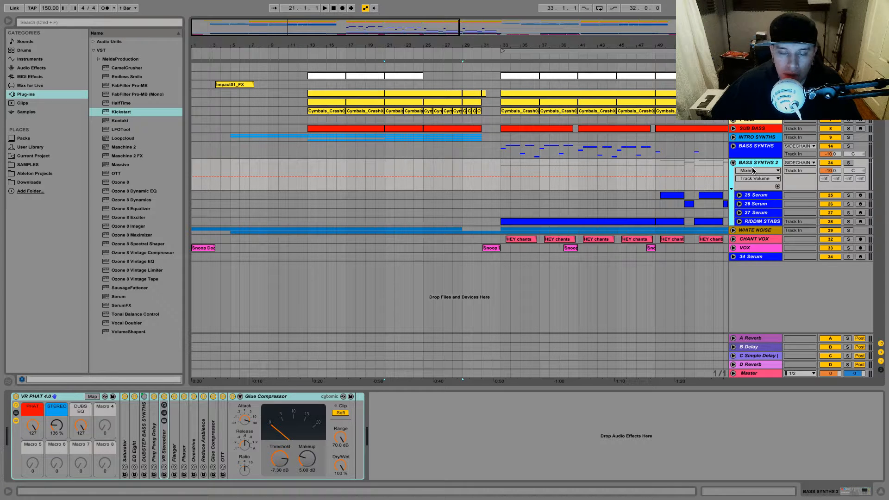
{"action": "left_click", "coordinate": [753, 197]}
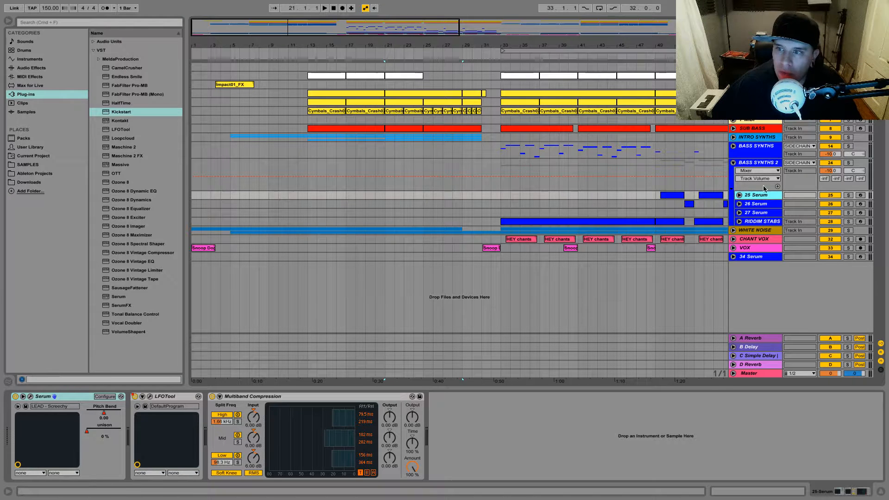
Inspect the instruments on the 26 Serum and 27 Serum tracks, then fold the BASS SYNTHS 2 group
{"action": "left_click", "coordinate": [755, 203]}
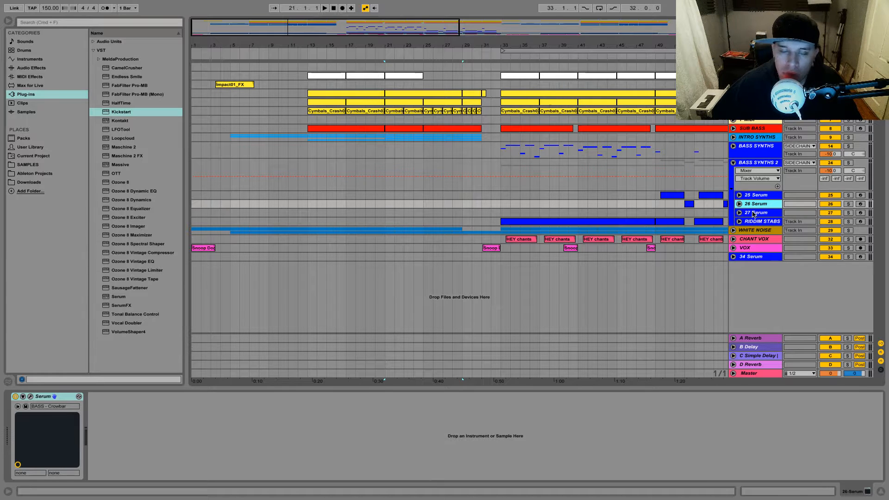
{"action": "left_click", "coordinate": [753, 213]}
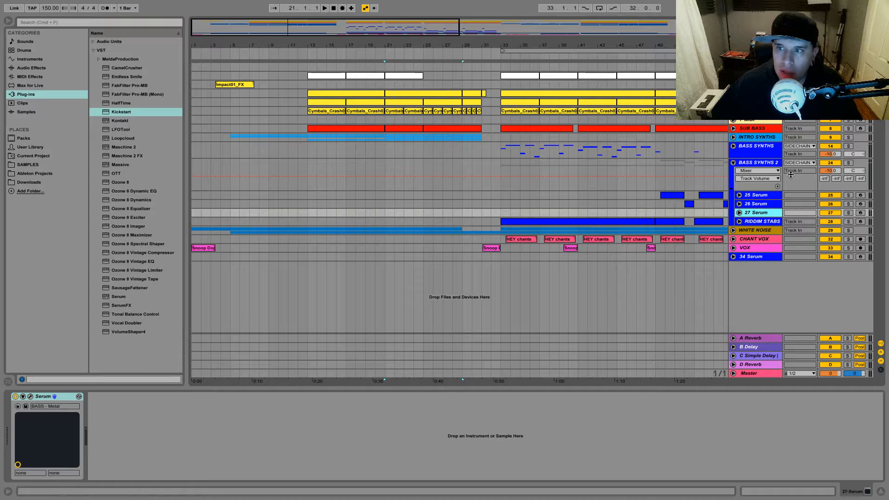
{"action": "left_click", "coordinate": [735, 163]}
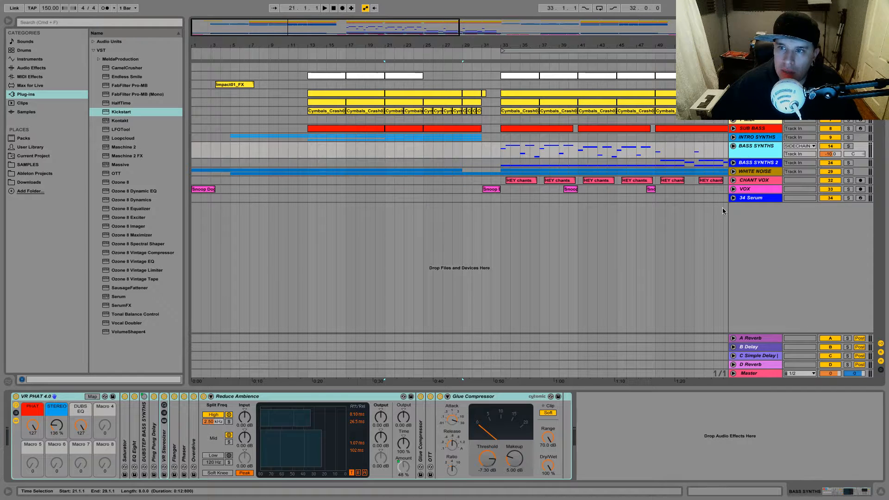
Show the VR PHAT 4.0 rack on BASS SYNTHS, then unfold the group and go through its tracks from 15 Serum to 23 Serum
{"action": "left_click", "coordinate": [60, 398]}
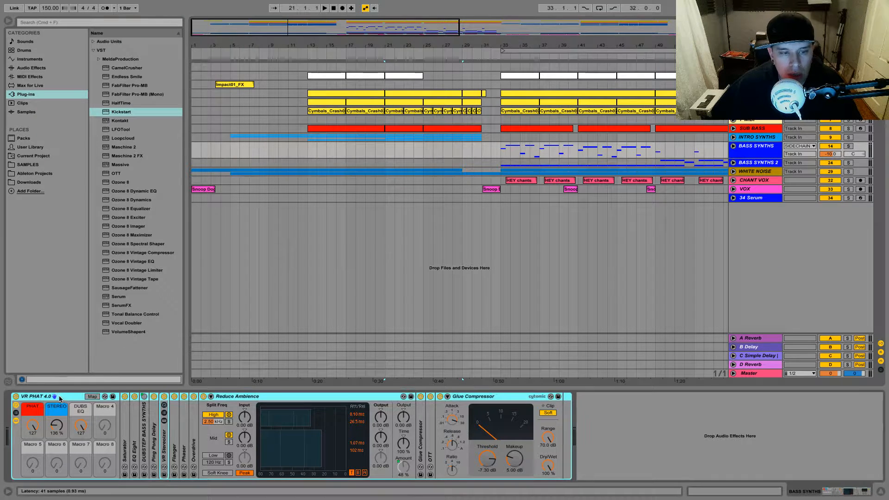
{"action": "left_click", "coordinate": [733, 146]}
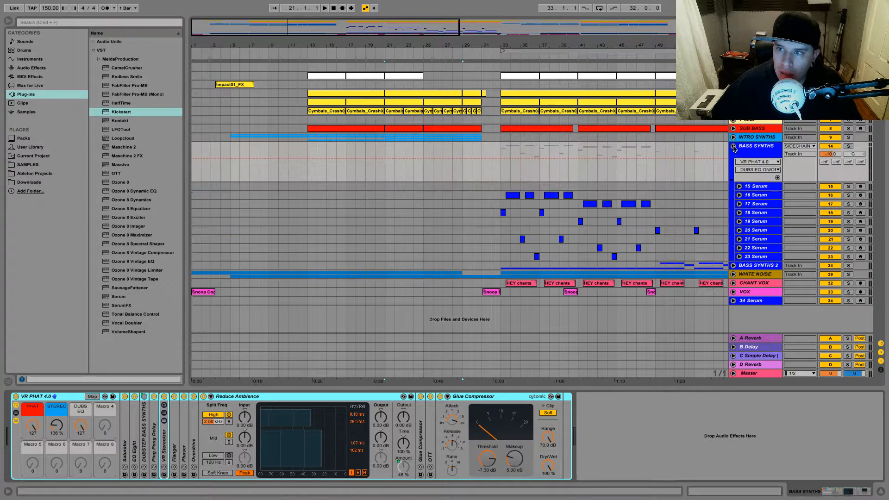
{"action": "left_click", "coordinate": [756, 189]}
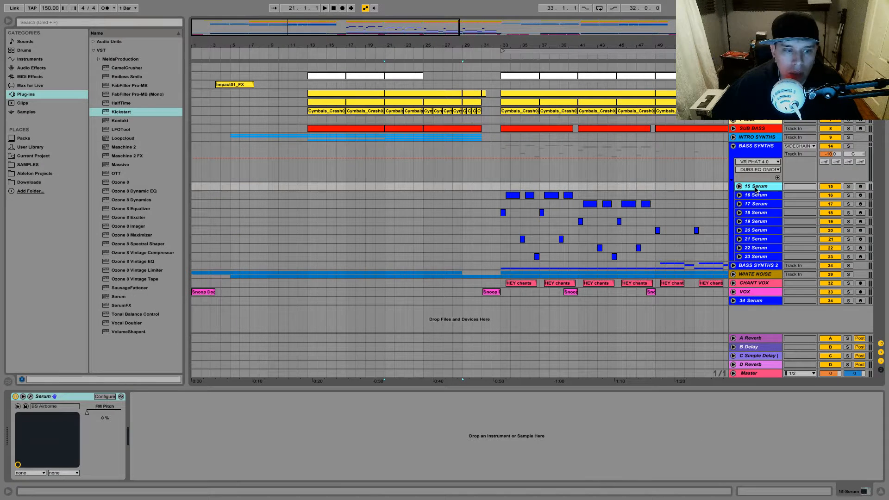
{"action": "key", "text": "Down"}
{"action": "key", "text": "Down"}
{"action": "key", "text": "Down"}
{"action": "key", "text": "Down"}
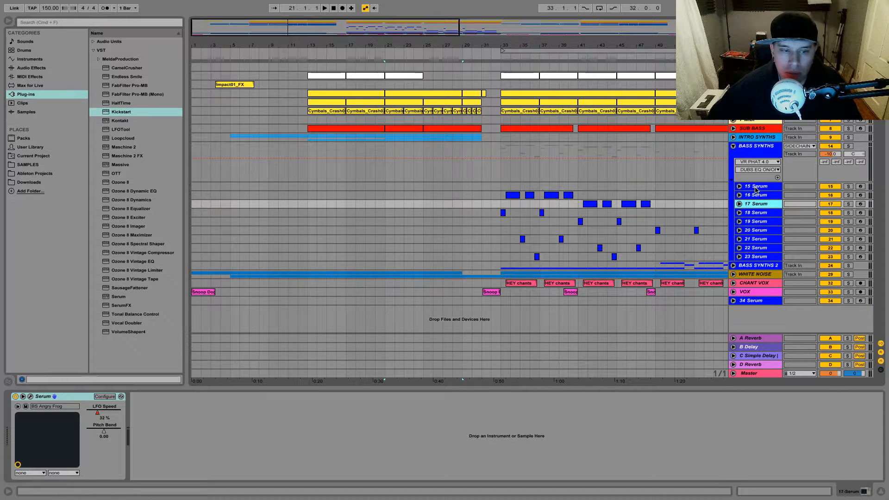
{"action": "key", "text": "Down"}
{"action": "key", "text": "Down"}
{"action": "key", "text": "Down"}
{"action": "key", "text": "Down"}
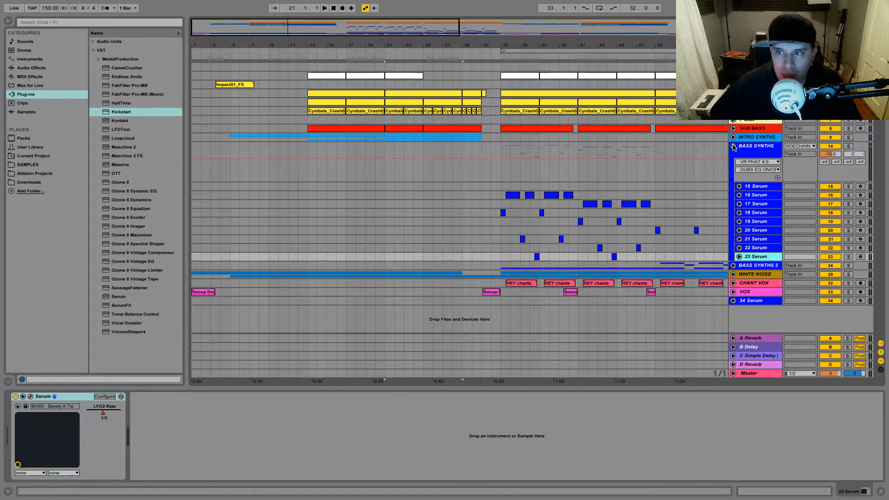
Highlight the clip area of the unfolded BASS SYNTHS tracks, clear the selection, and fold the group again
{"action": "left_click_drag", "start_coordinate": [480, 153], "coordinate": [727, 252]}
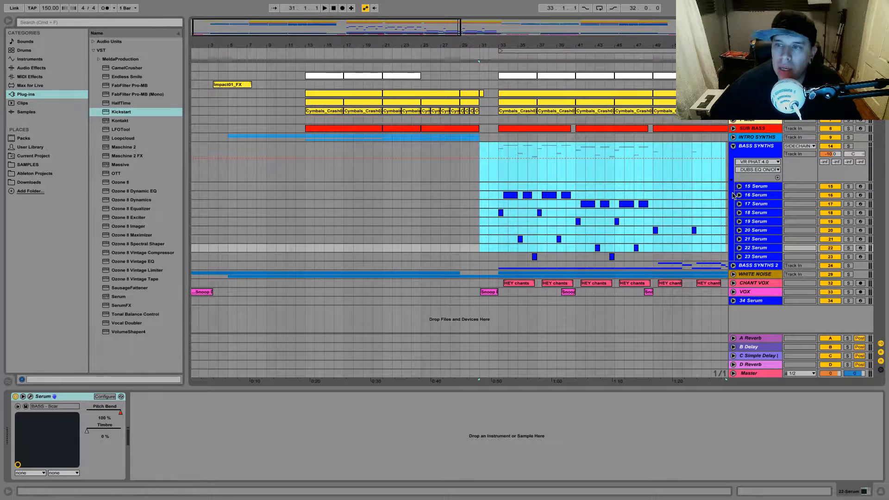
{"action": "left_click", "coordinate": [702, 195]}
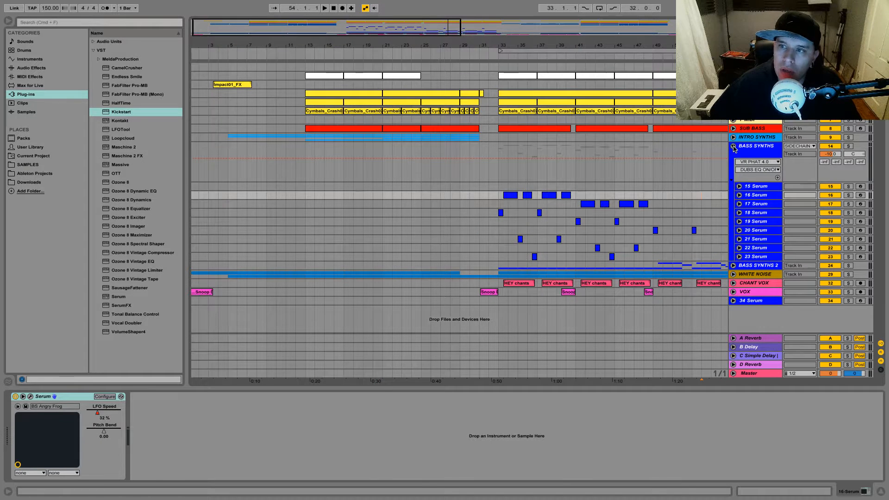
{"action": "left_click", "coordinate": [733, 146]}
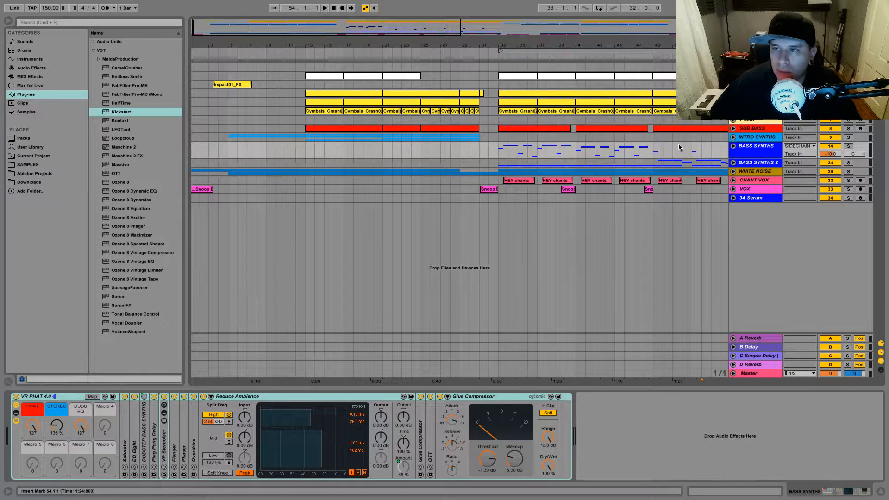
Unfold the INTRO SYNTHS group, inspect the devices on 10 Serum, 11 Serum, RISER and LEAD, and fold the group again
{"action": "left_click", "coordinate": [733, 137]}
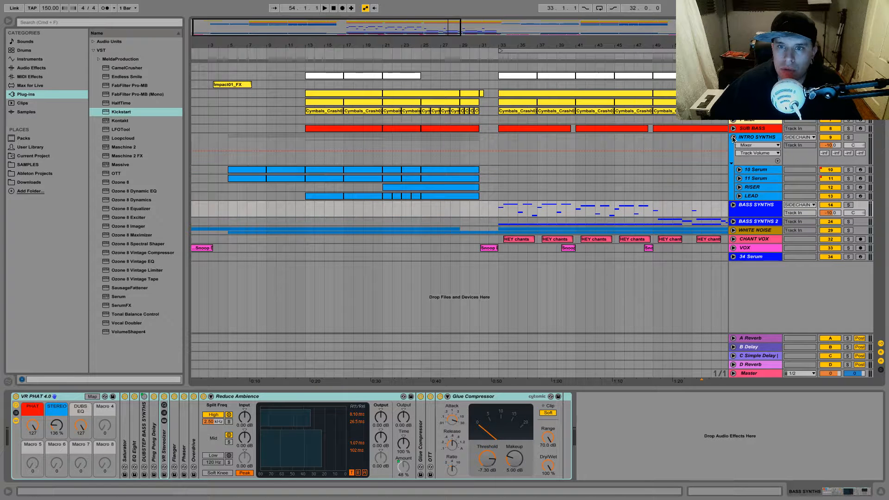
{"action": "left_click", "coordinate": [753, 170]}
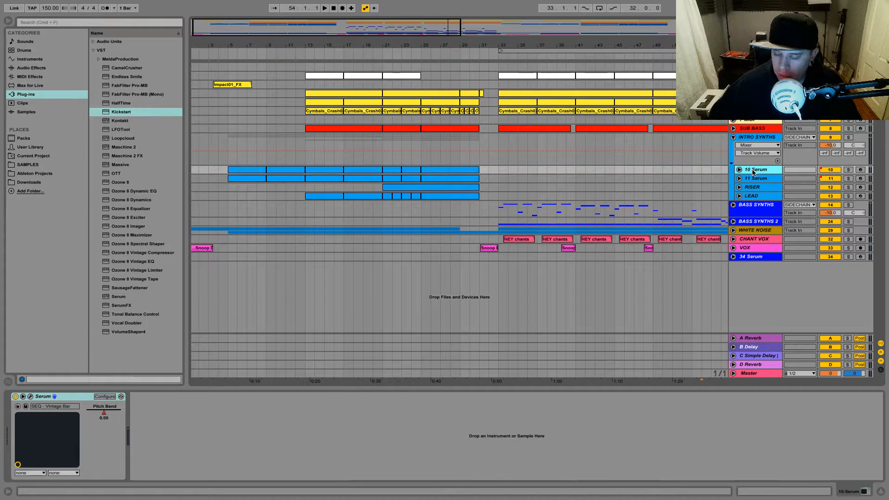
{"action": "key", "text": "Down"}
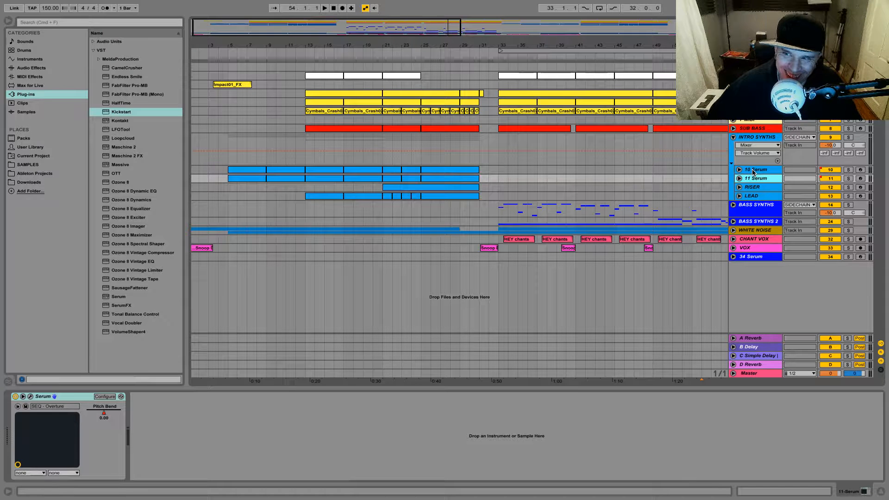
{"action": "key", "text": "Down"}
{"action": "key", "text": "Down"}
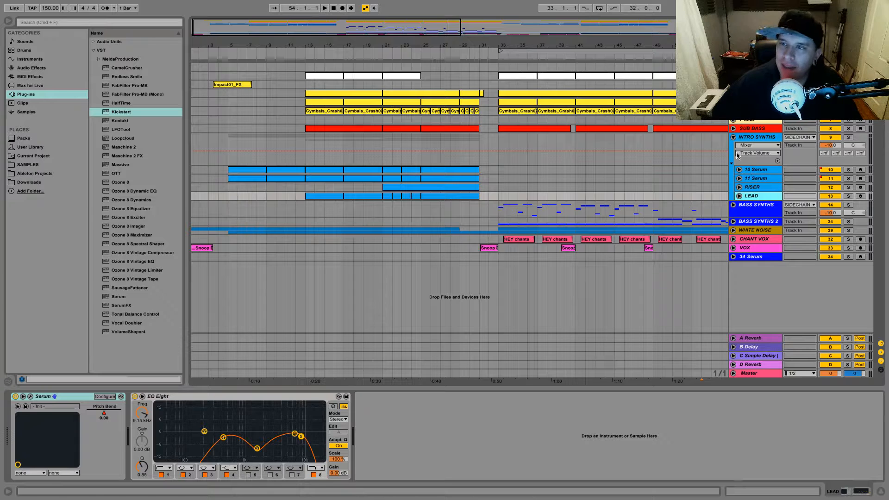
{"action": "left_click", "coordinate": [733, 138]}
Examine the SUB BASS device chain, going through the SUB BASS RACK, EQ Eight, Saturator, Mono and both LFOTool devices
{"action": "left_click", "coordinate": [748, 129]}
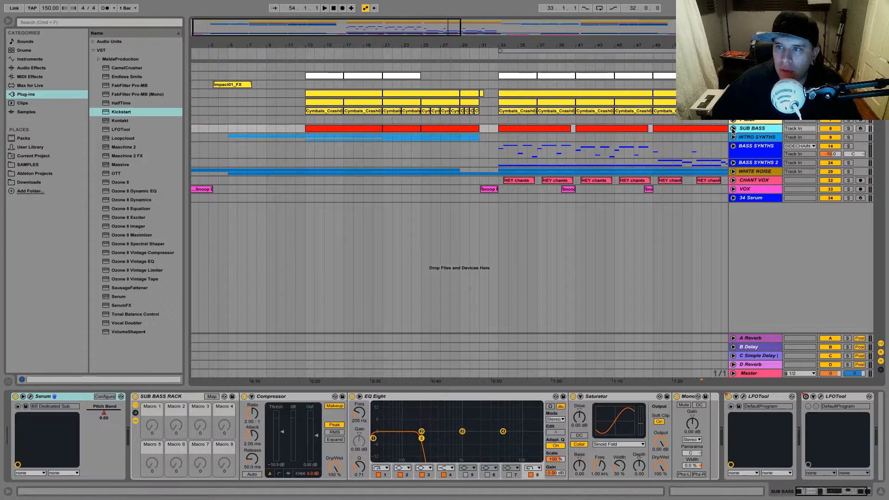
{"action": "left_click", "coordinate": [178, 397]}
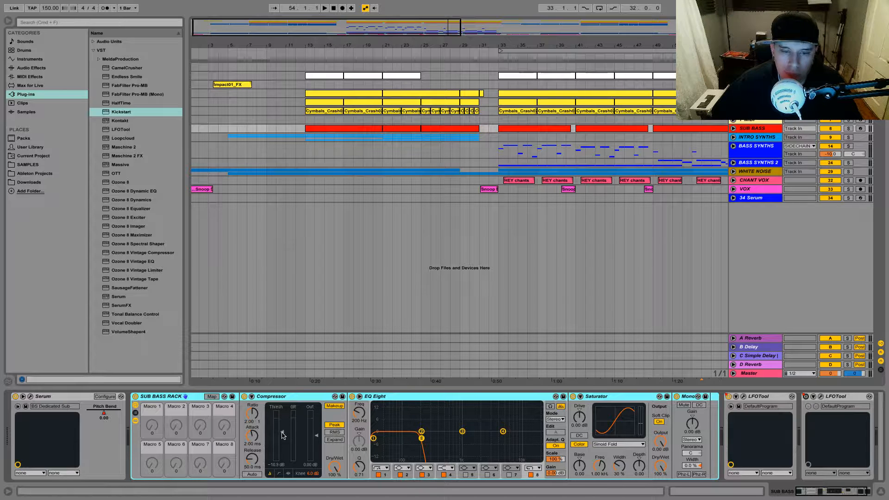
{"action": "left_click", "coordinate": [403, 397]}
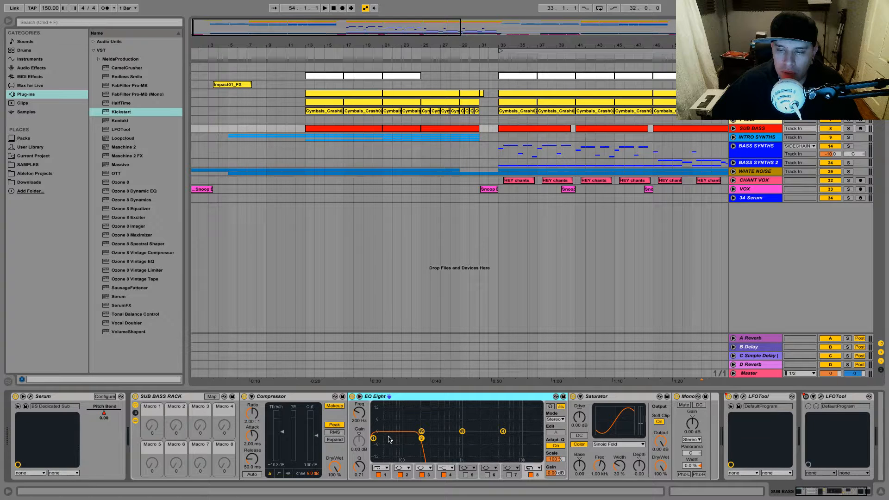
{"action": "left_click", "coordinate": [603, 396]}
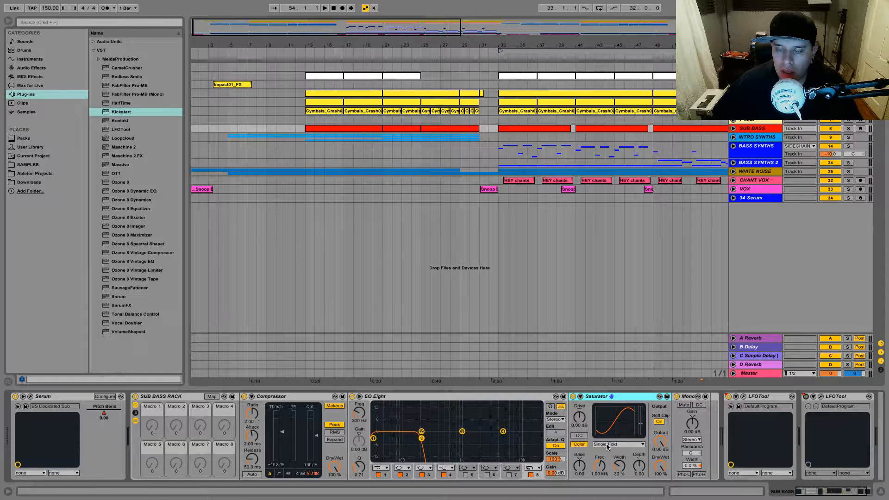
{"action": "double_click", "coordinate": [688, 397]}
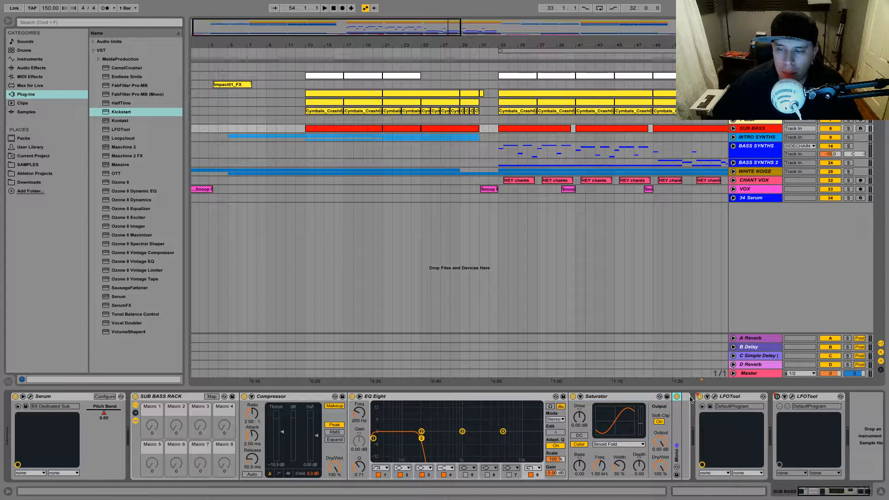
{"action": "double_click", "coordinate": [680, 418]}
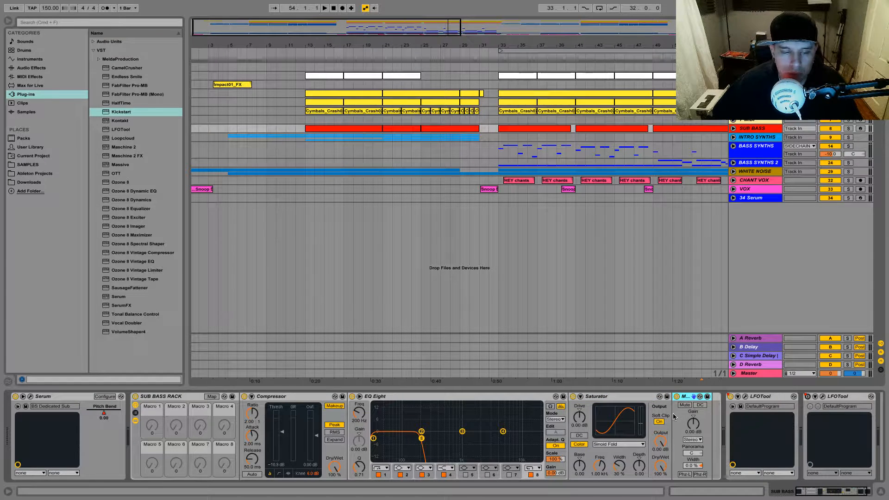
{"action": "left_click", "coordinate": [767, 397]}
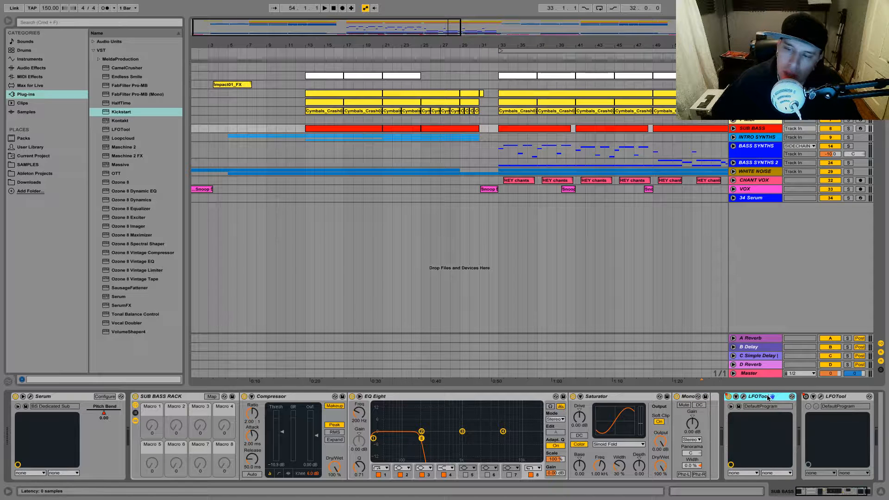
{"action": "left_click", "coordinate": [834, 397]}
{"action": "left_click", "coordinate": [849, 492]}
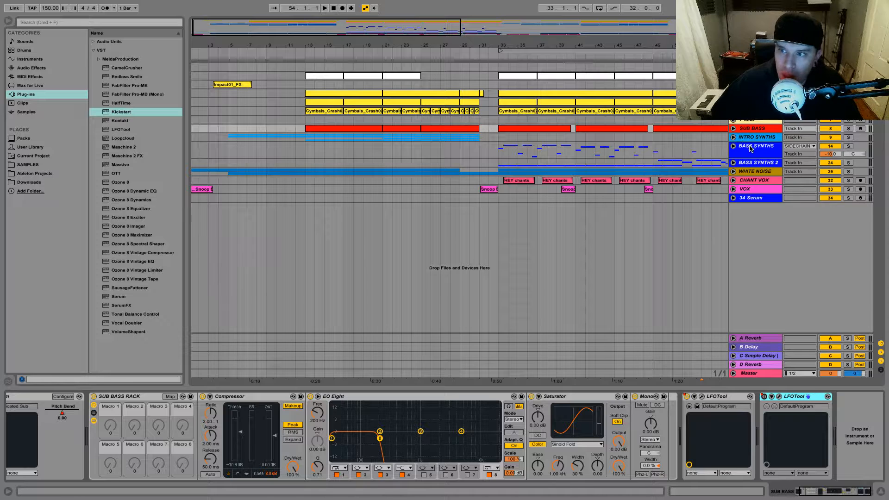
Show the Audio Effect Rack on the 7 MIDI track and examine its chain through to the Glue Compressor and OTT
{"action": "left_click", "coordinate": [746, 122]}
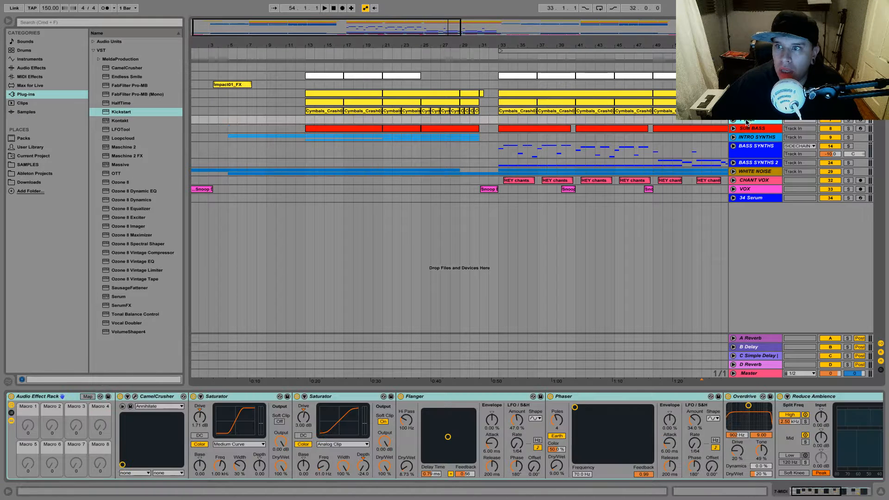
{"action": "right_click", "coordinate": [666, 182]}
{"action": "left_click", "coordinate": [558, 332]}
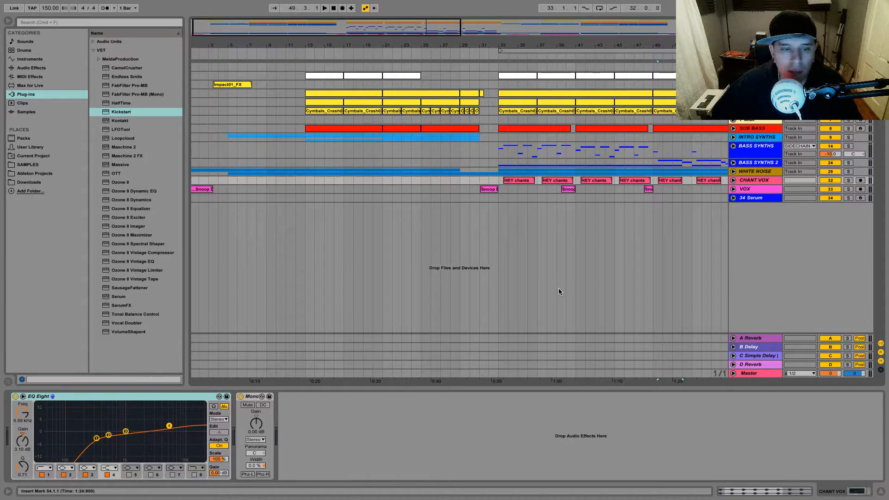
{"action": "left_click", "coordinate": [746, 122]}
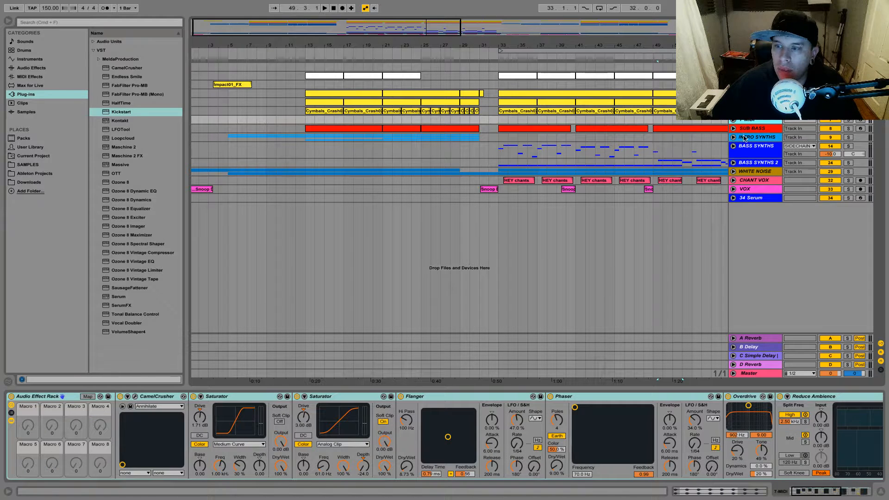
{"action": "mouse_move", "coordinate": [804, 493]}
{"action": "left_mouse_down"}
{"action": "mouse_move", "coordinate": [834, 495]}
{"action": "mouse_move", "coordinate": [796, 495]}
{"action": "mouse_move", "coordinate": [842, 491]}
{"action": "mouse_move", "coordinate": [804, 496]}
{"action": "mouse_move", "coordinate": [821, 495]}
{"action": "left_mouse_up"}
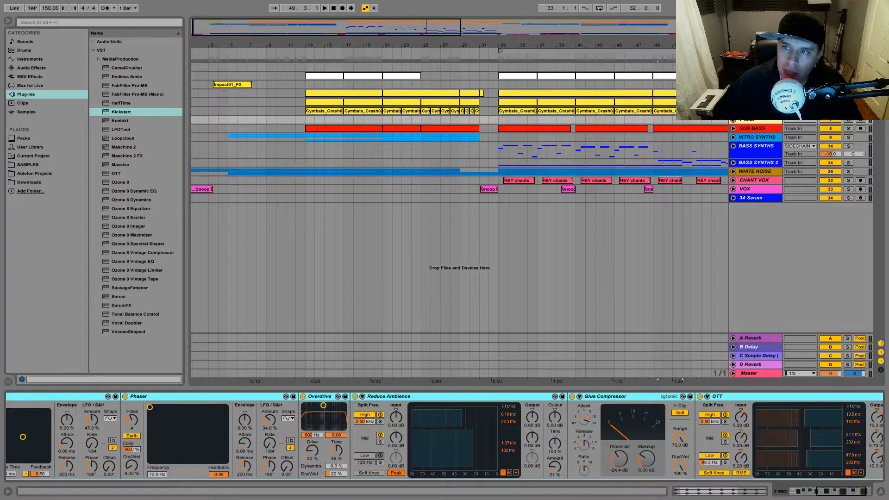
Unfold the CRASH track to inspect its clips and EQ Eight, then fold it again
{"action": "left_click", "coordinate": [758, 111]}
{"action": "left_click_drag", "start_coordinate": [748, 114], "coordinate": [748, 145]}
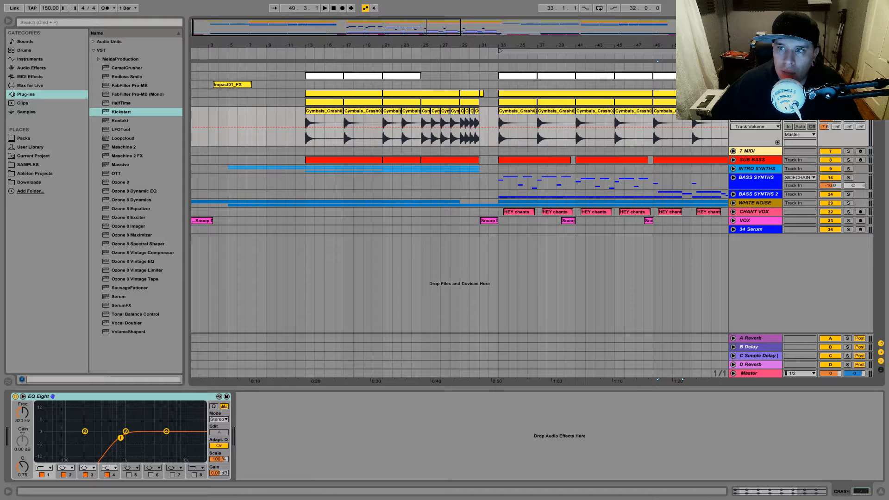
{"action": "left_click", "coordinate": [733, 111]}
Inspect the HH RIDE drum rack, then the 4 80N3 Dubstep Drums chain through to its Reverb and Limiter
{"action": "key", "text": "Up"}
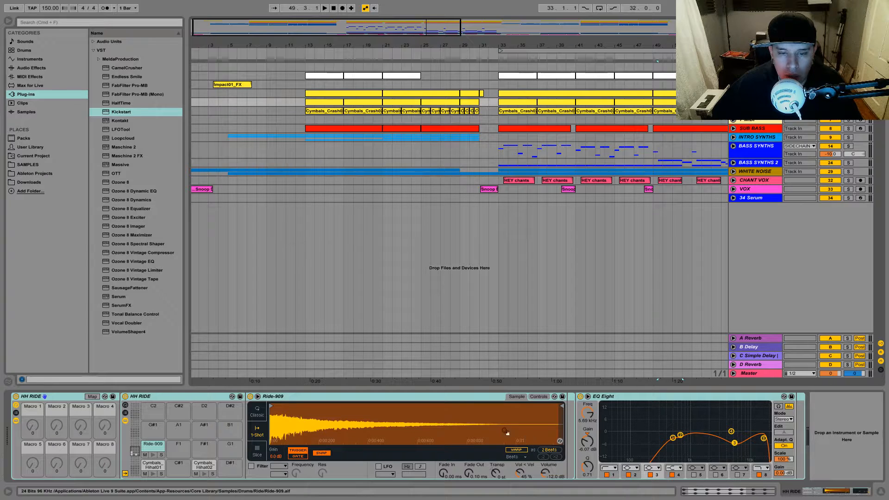
{"action": "key", "text": "Up"}
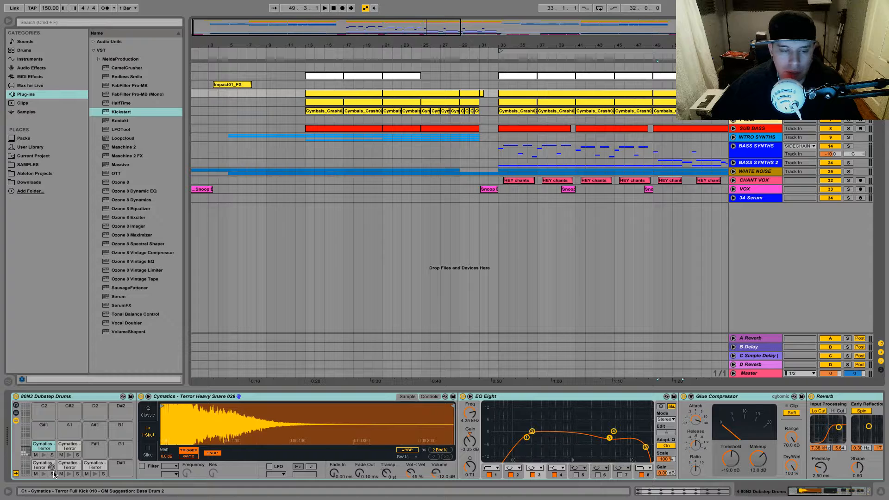
{"action": "left_click_drag", "start_coordinate": [814, 493], "coordinate": [841, 497]}
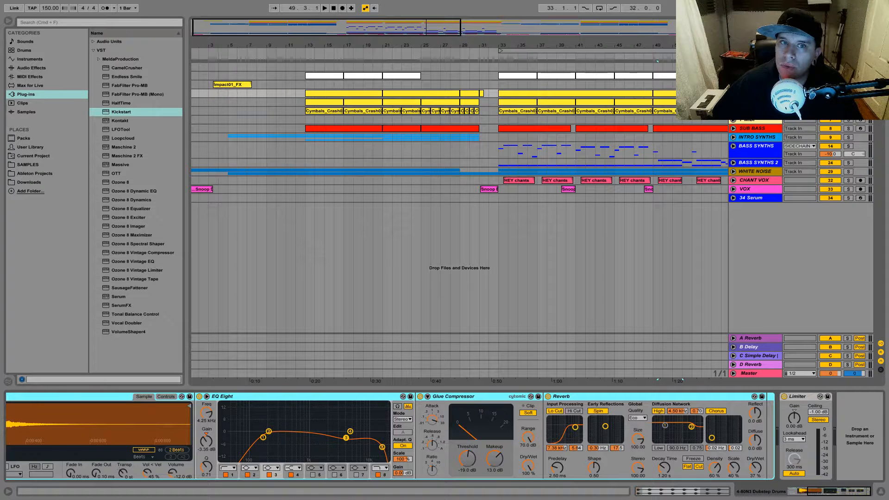
Unfold KICK BOOM with its Impact01_FX clip and the track above it, then check the devices on SIDECHAIN PLUGINS and Master
{"action": "left_click", "coordinate": [239, 88]}
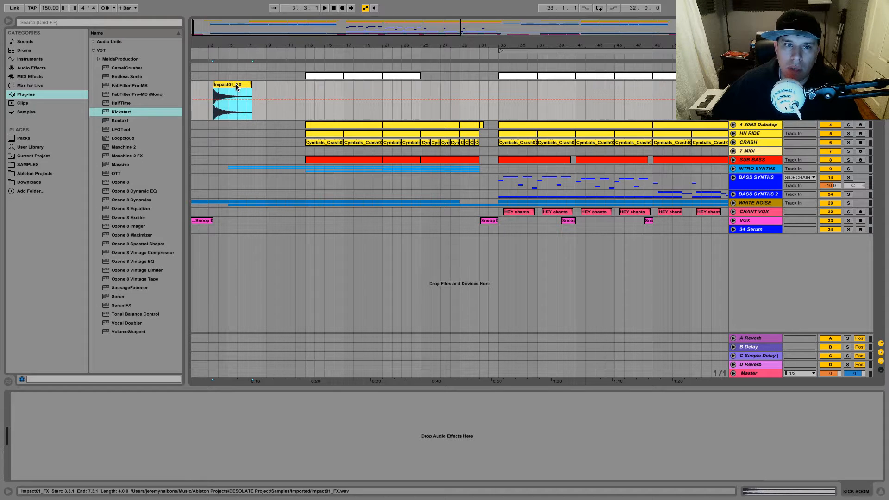
{"action": "left_click", "coordinate": [733, 75]}
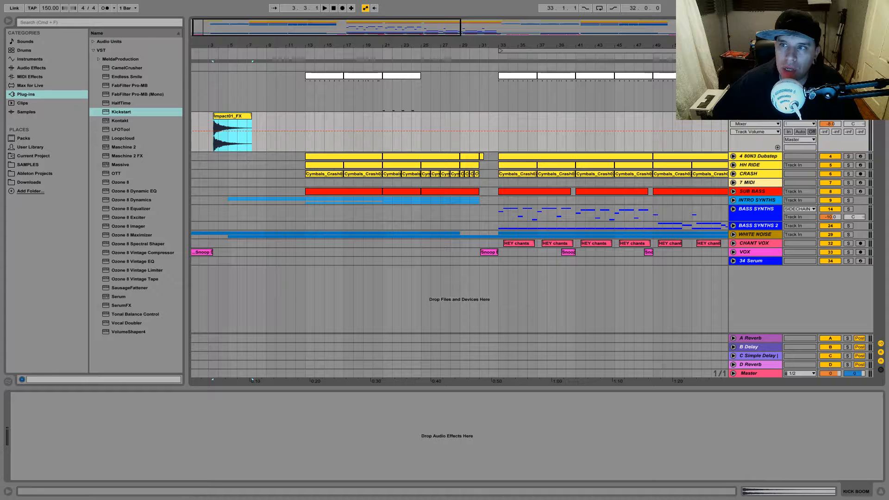
{"action": "left_click", "coordinate": [756, 66]}
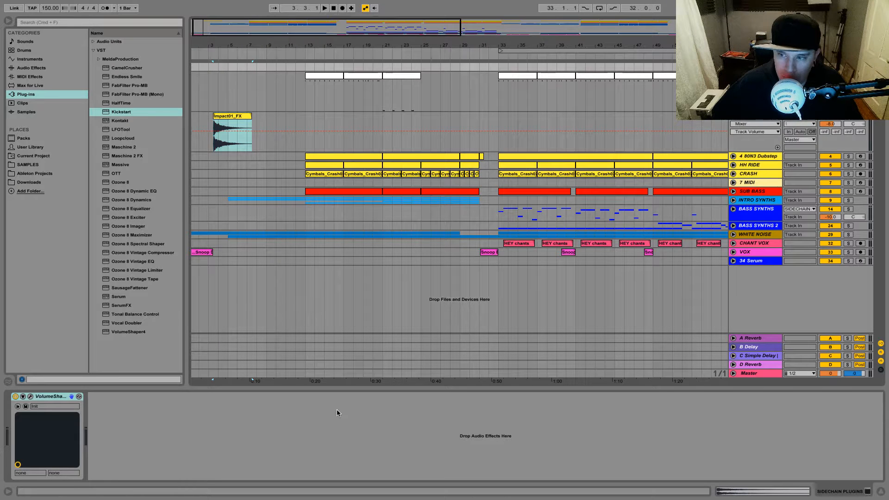
{"action": "left_click", "coordinate": [749, 373]}
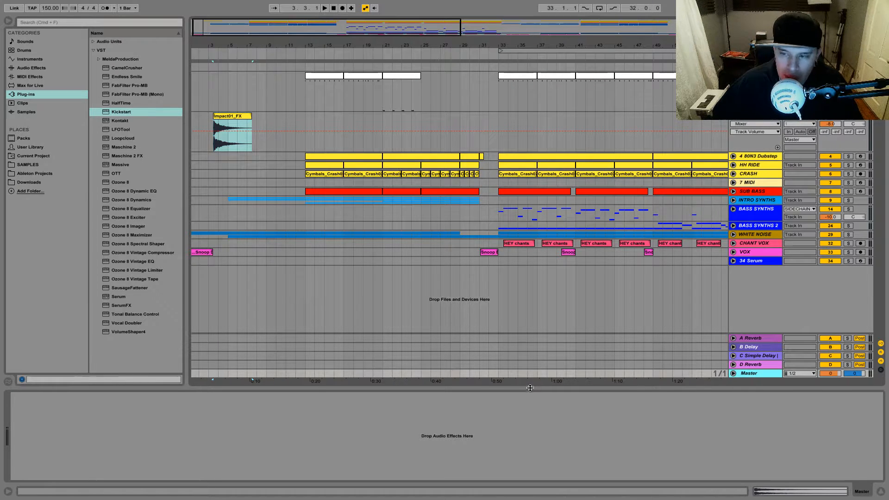
Inspect the devices on the A Reverb, B Delay, C Simple Delay and D Reverb return tracks
{"action": "left_click", "coordinate": [754, 339]}
{"action": "left_click", "coordinate": [754, 348]}
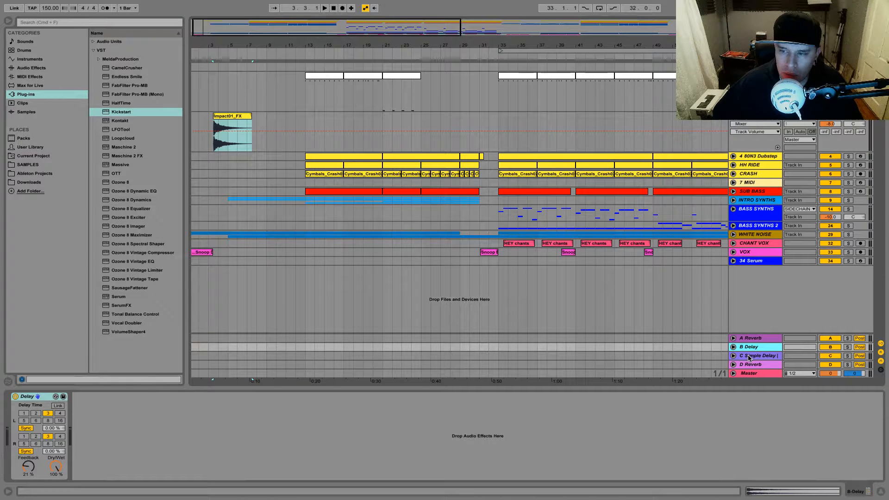
{"action": "left_click", "coordinate": [749, 357]}
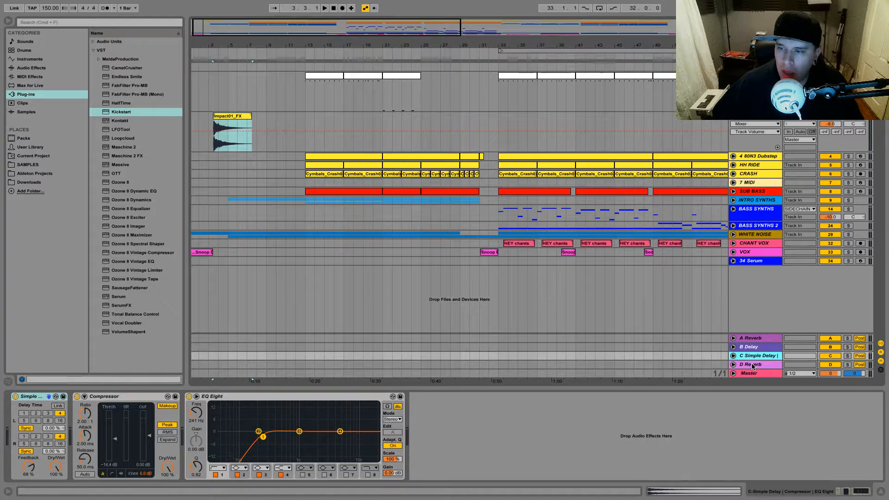
{"action": "left_click", "coordinate": [751, 365]}
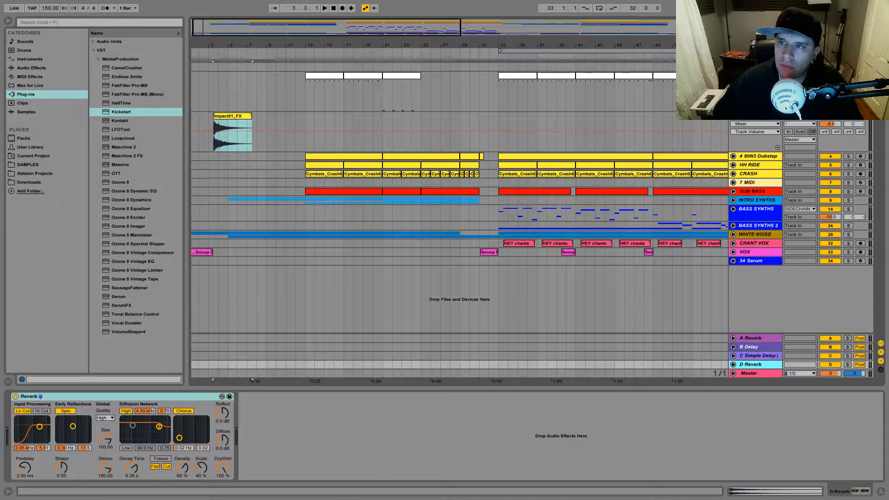
Fold KICK BOOM and the track above it, then select the clips of all tracks across the whole arrangement
{"action": "left_click", "coordinate": [734, 118]}
{"action": "left_click_drag", "start_coordinate": [343, 27], "coordinate": [343, 3]}
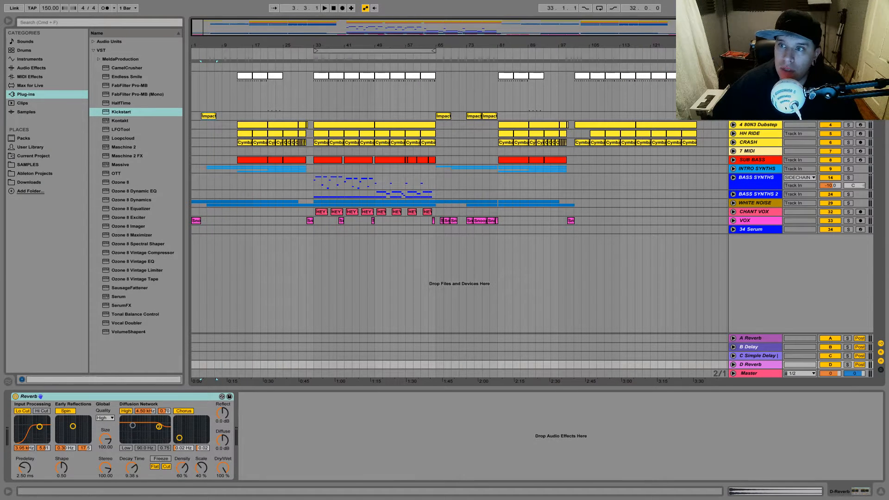
{"action": "scroll", "coordinate": [460, 181], "scroll_direction": "down", "scroll_amount": 2}
{"action": "left_click", "coordinate": [334, 9]}
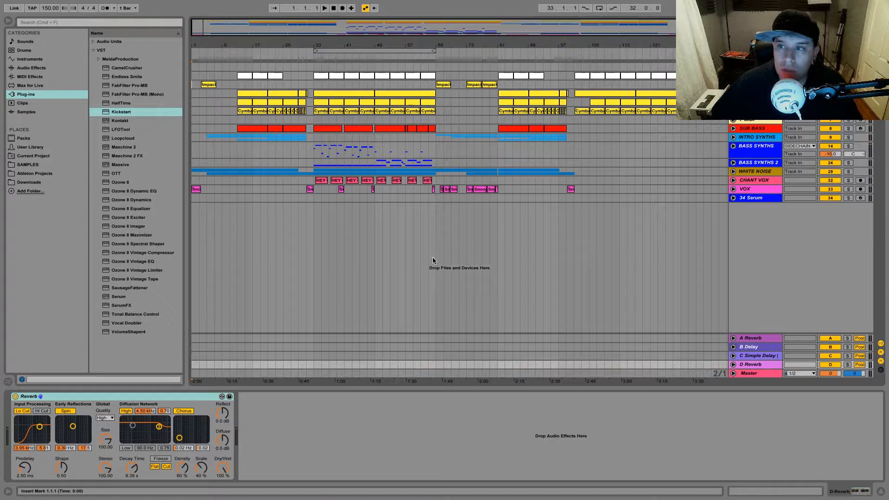
{"action": "left_click_drag", "start_coordinate": [699, 198], "coordinate": [117, 2]}
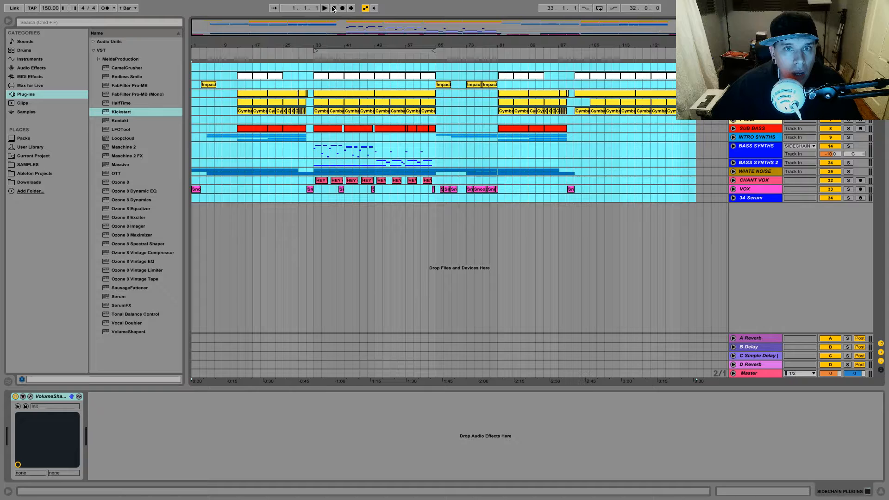
Play the arrangement from the start, restart it once, and list the Audio Effects in the browser
{"action": "left_click", "coordinate": [334, 8]}
{"action": "key", "text": "space"}
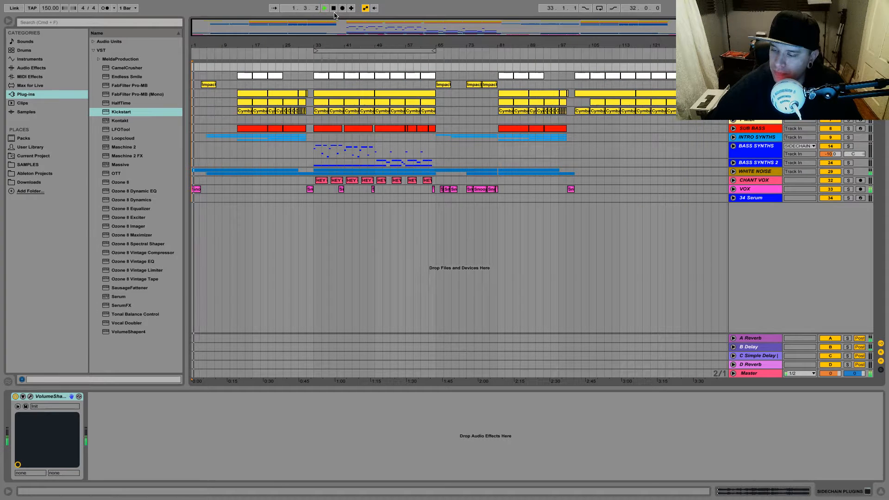
{"action": "key", "text": "space"}
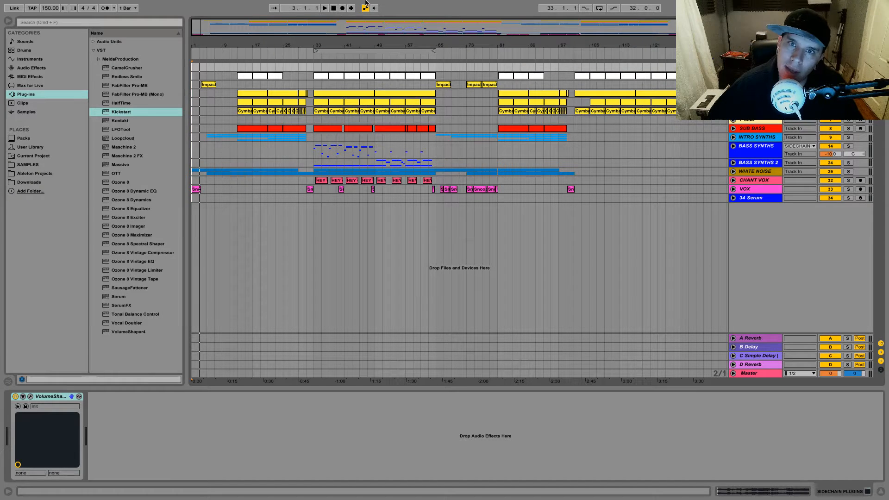
{"action": "left_click", "coordinate": [334, 8]}
{"action": "key", "text": "space"}
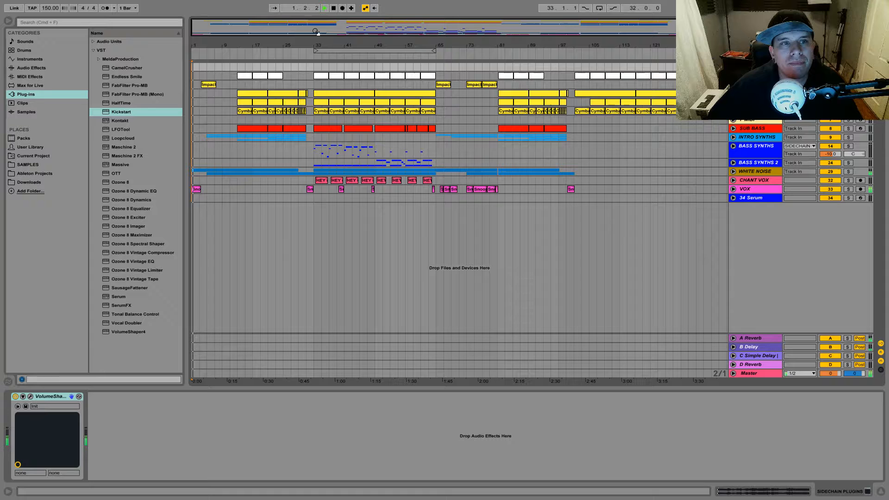
{"action": "left_click", "coordinate": [25, 69]}
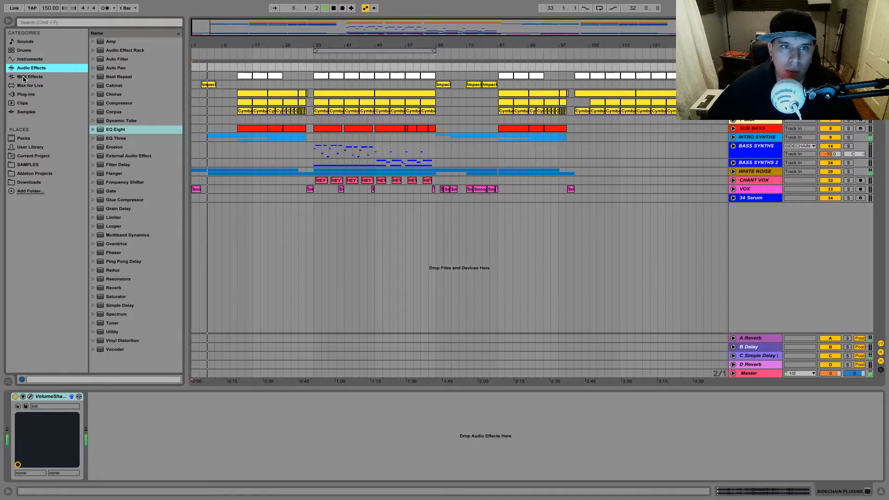
Take Live out of full screen, then switch to OBS and move its window clear to show the audio mixer
{"action": "mouse_move", "coordinate": [2, 3]}
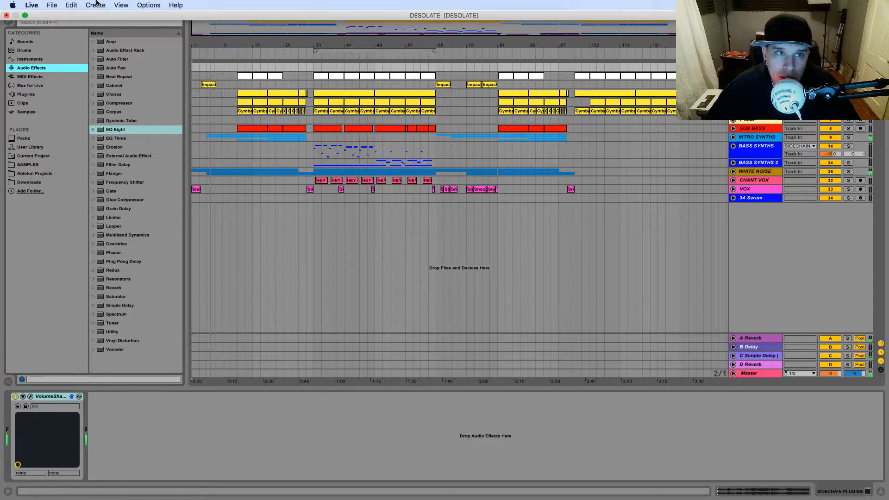
{"action": "left_click", "coordinate": [27, 17]}
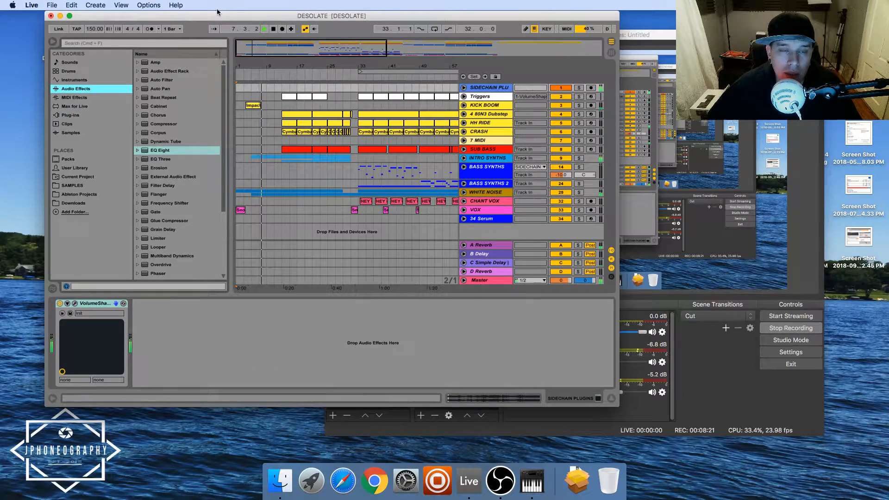
{"action": "left_click", "coordinate": [637, 36]}
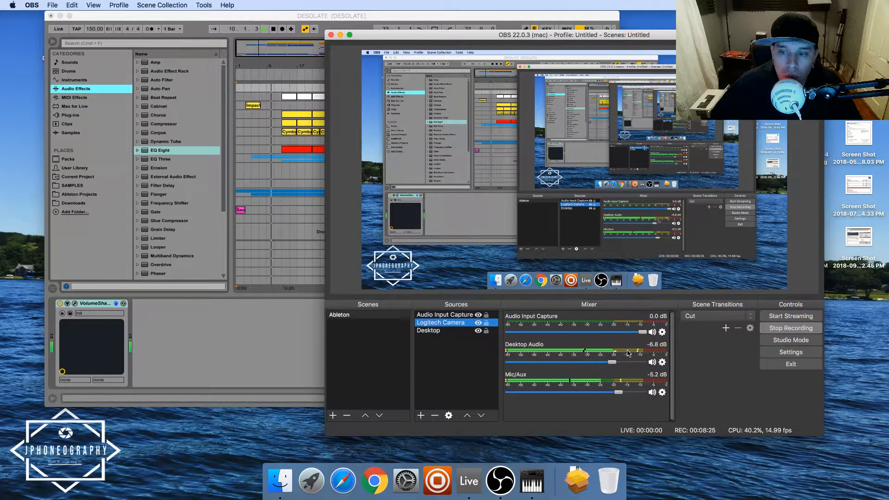
{"action": "left_click_drag", "start_coordinate": [448, 36], "coordinate": [491, 30]}
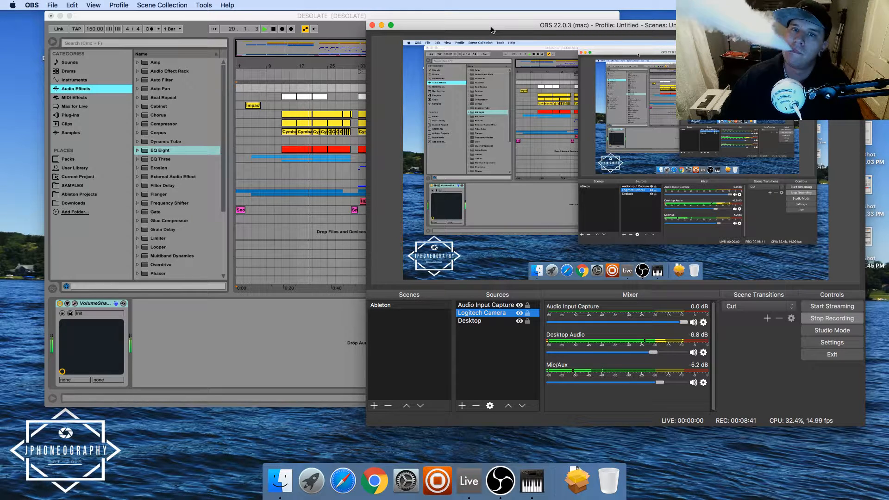
Hide Live's browser during playback around bar 33, then switch back to OBS to watch the mixer levels
{"action": "left_click", "coordinate": [284, 18]}
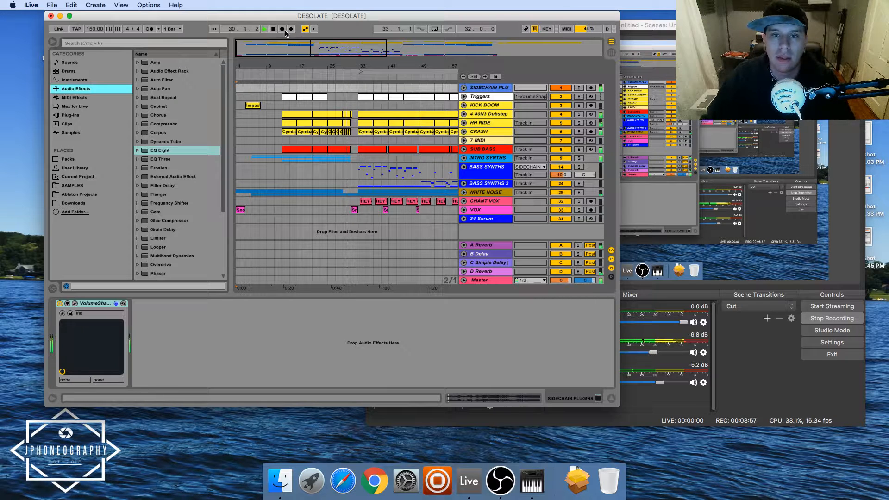
{"action": "key", "text": "super+alt+b"}
{"action": "left_click_drag", "start_coordinate": [144, 45], "coordinate": [209, 68]}
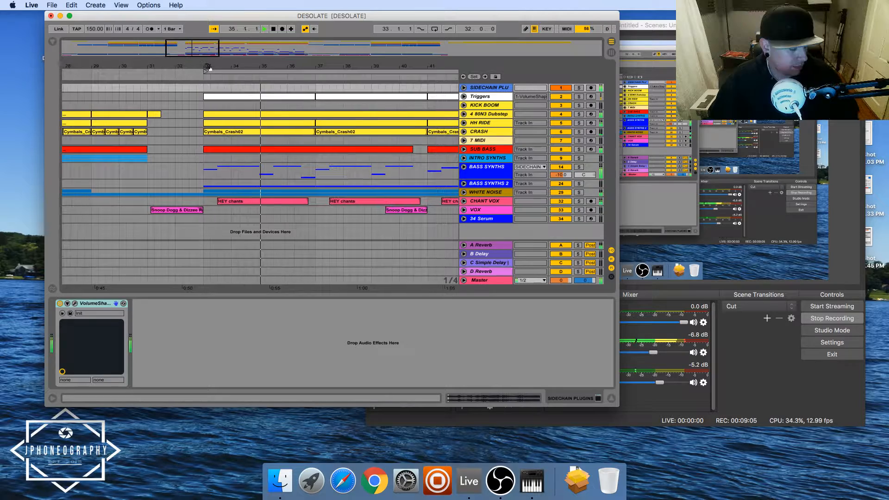
{"action": "left_click", "coordinate": [723, 25]}
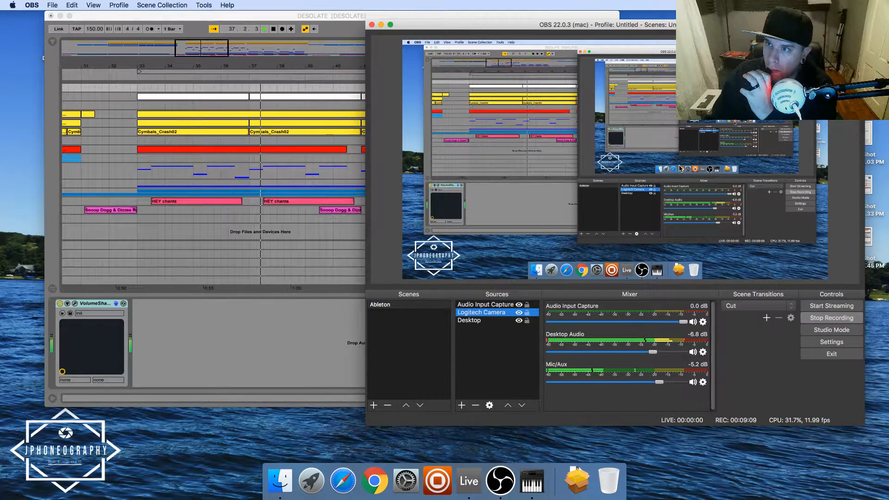
Switch to Live, highlight bars 65 to 101 and the section after them, and select the 4 80N3 Dubstep clip there
{"action": "left_click", "coordinate": [339, 17]}
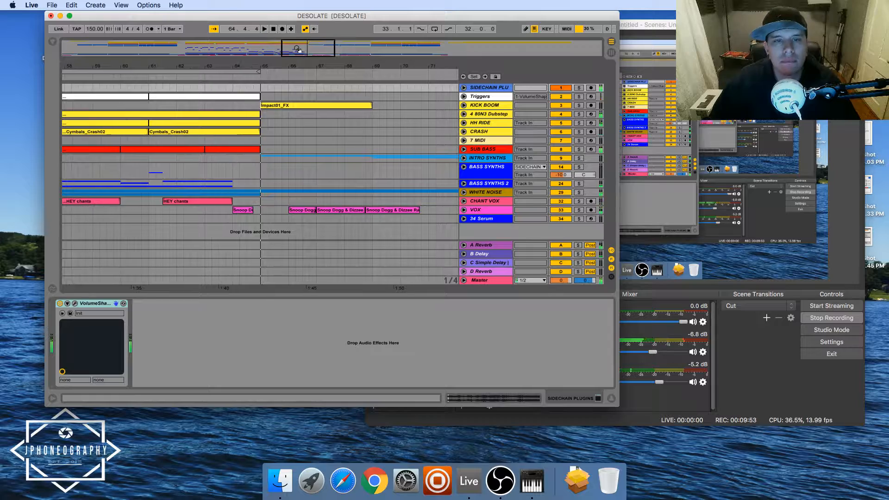
{"action": "left_click_drag", "start_coordinate": [297, 48], "coordinate": [191, 145]}
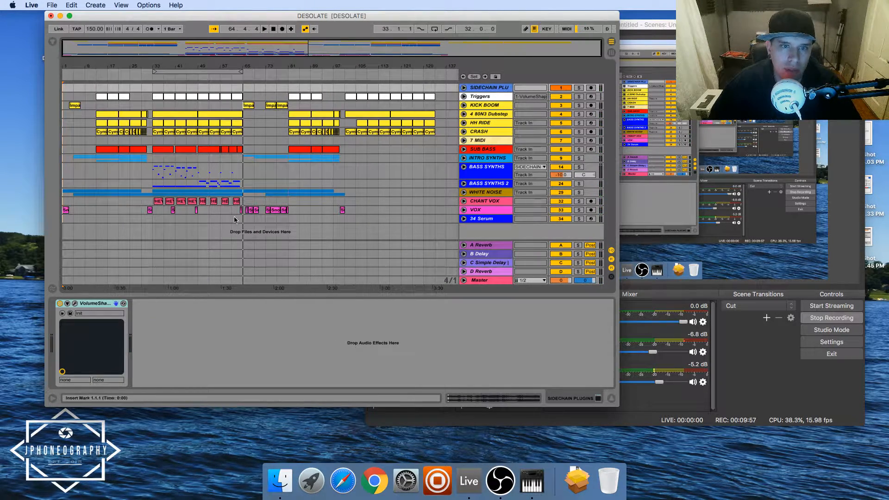
{"action": "left_click_drag", "start_coordinate": [242, 218], "coordinate": [345, 79]}
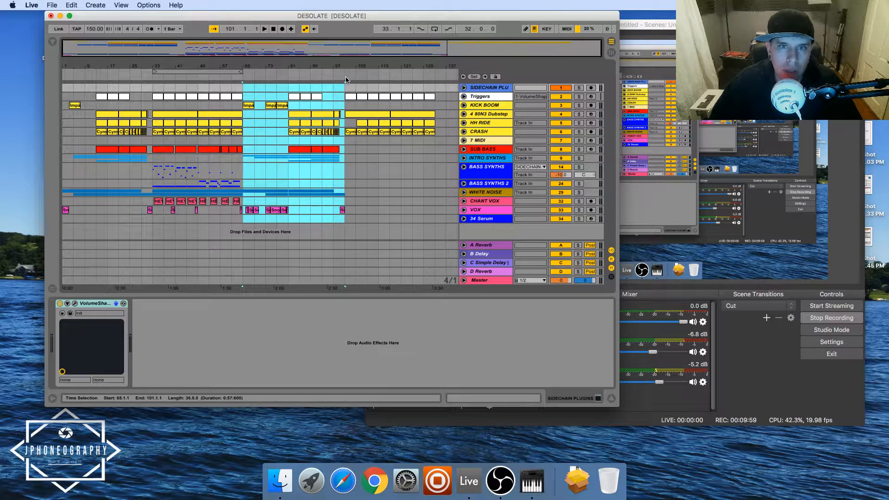
{"action": "left_click_drag", "start_coordinate": [345, 202], "coordinate": [430, 90]}
{"action": "left_click", "coordinate": [350, 114]}
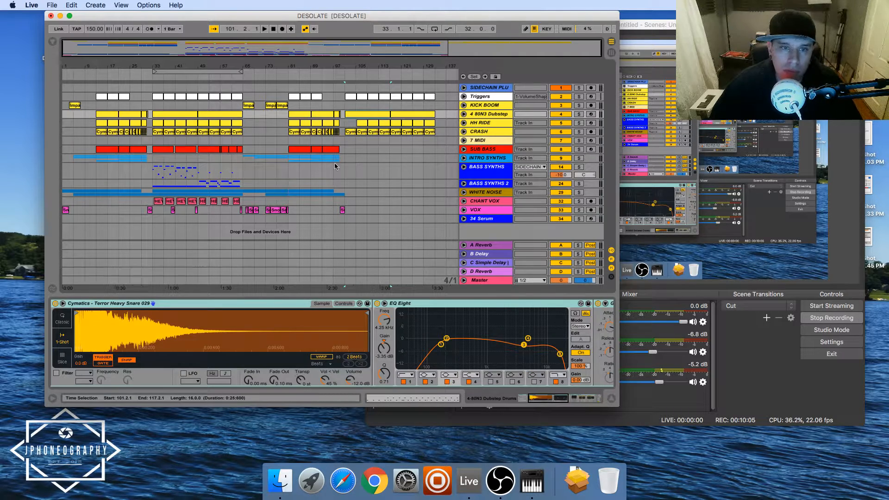
Unfold and arm the 34 Serum track, set its monitoring to Auto, and shift the computer keyboard octave to C2–D3
{"action": "left_click", "coordinate": [610, 399]}
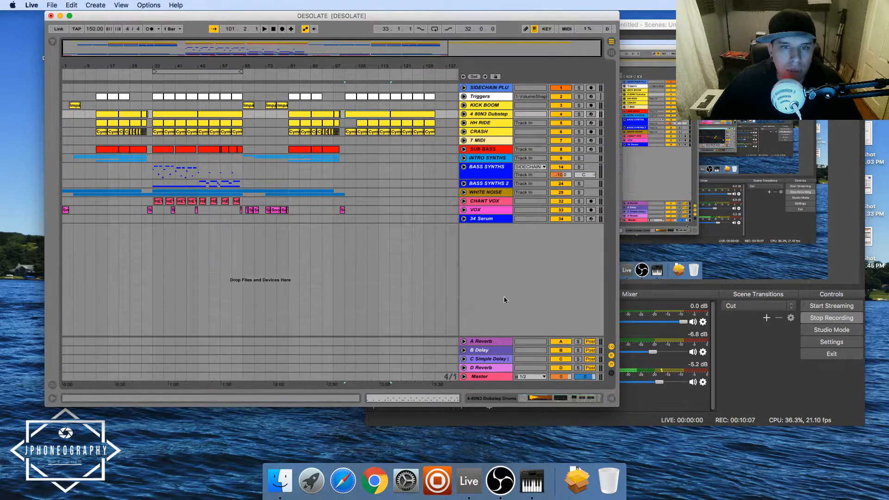
{"action": "left_click_drag", "start_coordinate": [79, 65], "coordinate": [93, 88]}
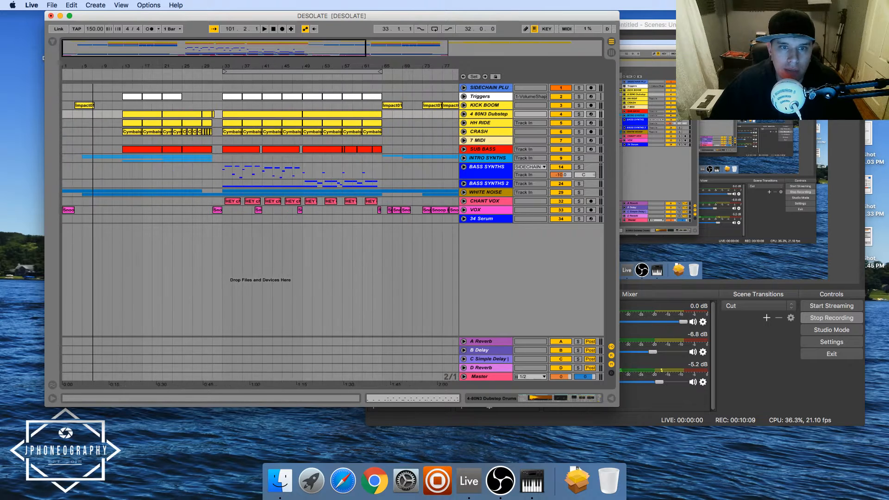
{"action": "left_click", "coordinate": [464, 220]}
{"action": "left_click", "coordinate": [591, 219]}
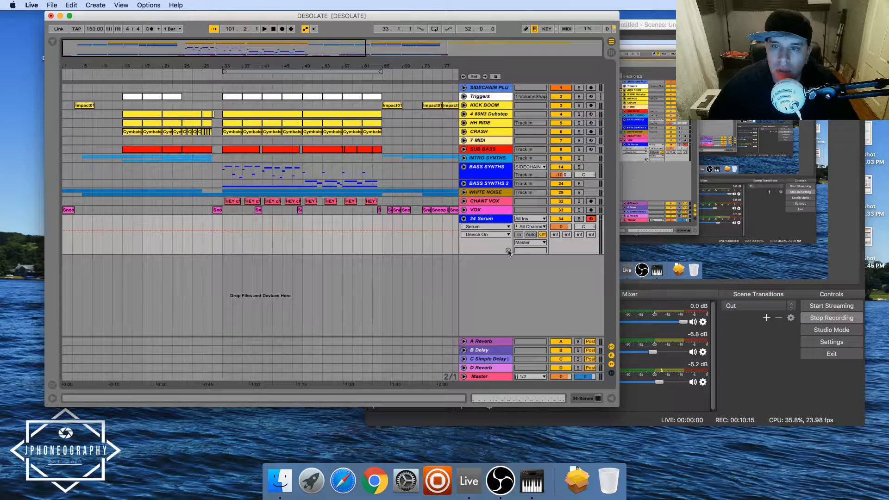
{"action": "left_click", "coordinate": [526, 236]}
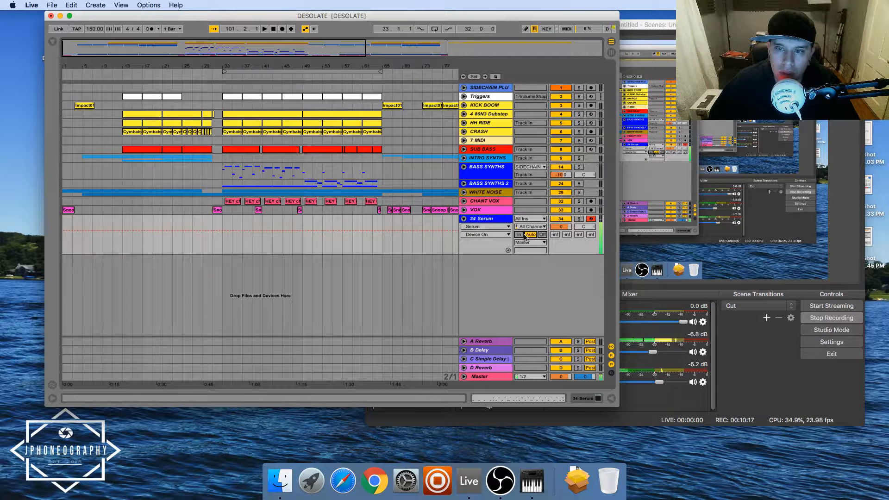
{"action": "key", "text": "z"}
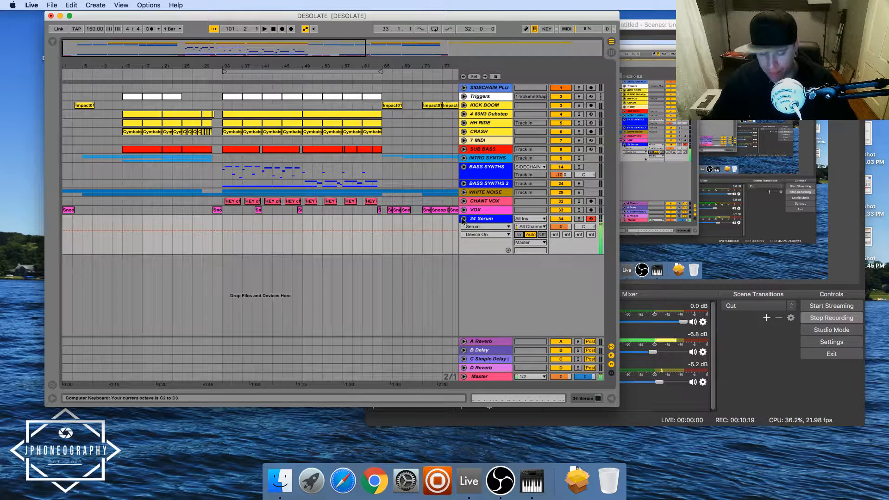
Open the Serum plug-in window from the 34 Serum track's device chain and look through its preset folders
{"action": "left_click", "coordinate": [604, 398]}
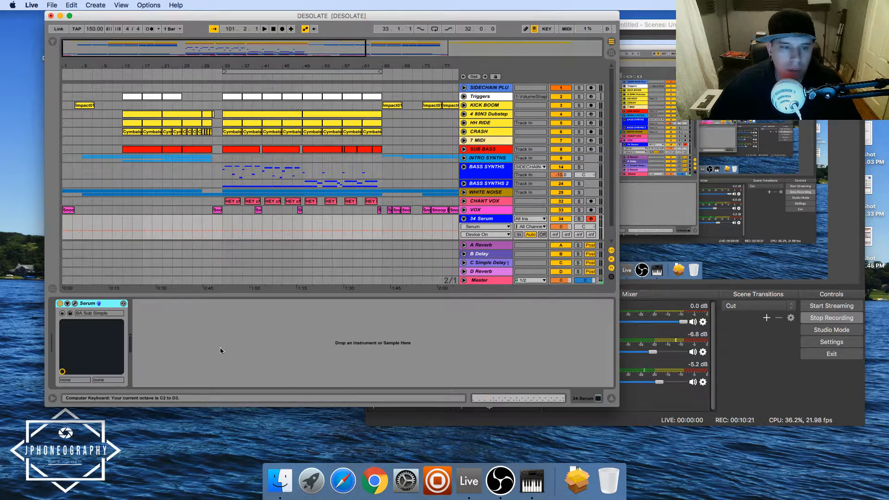
{"action": "left_click", "coordinate": [75, 304]}
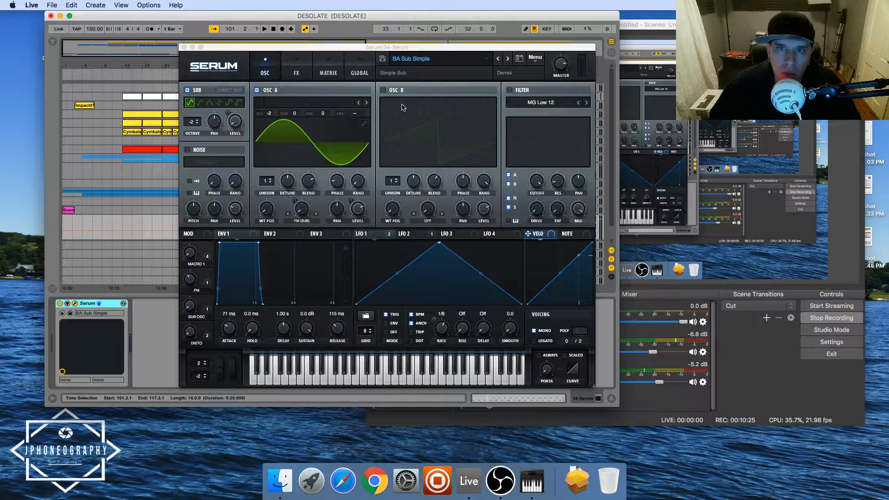
{"action": "left_click", "coordinate": [466, 62]}
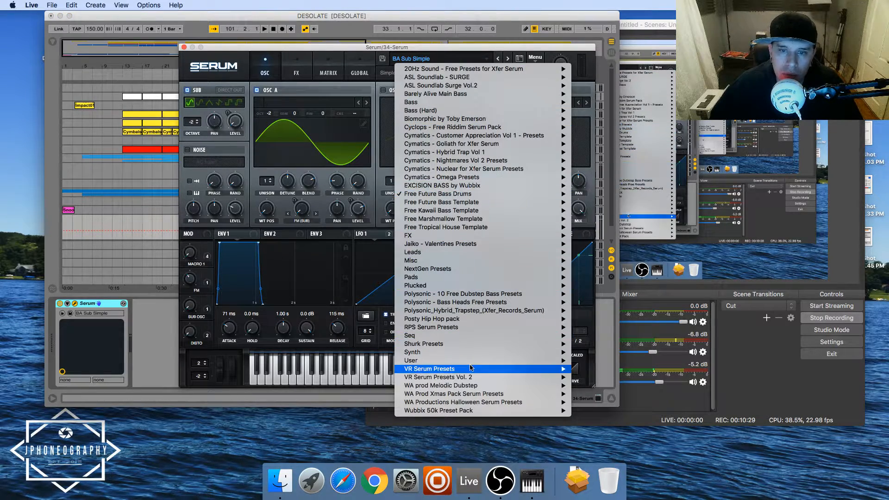
{"action": "mouse_move", "coordinate": [467, 247]}
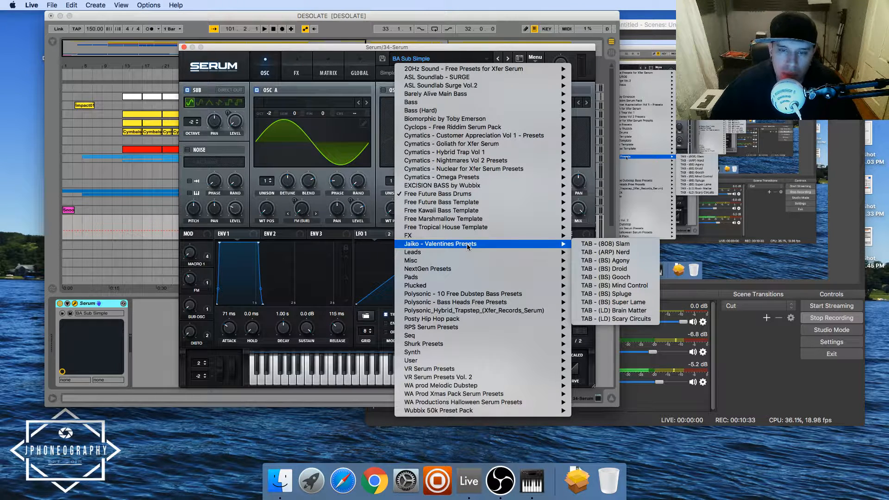
{"action": "left_click", "coordinate": [364, 51]}
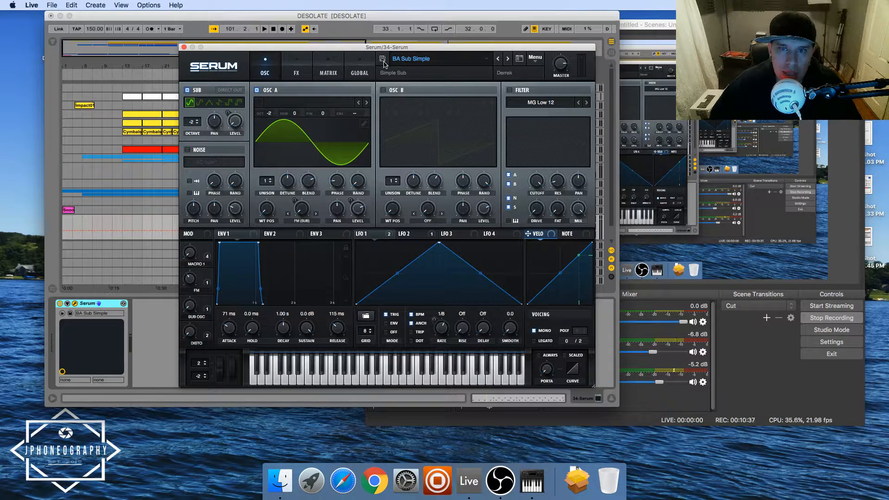
Reset Serum to its Init preset
{"action": "left_click", "coordinate": [520, 59]}
{"action": "left_click", "coordinate": [521, 59]}
{"action": "left_click", "coordinate": [535, 59]}
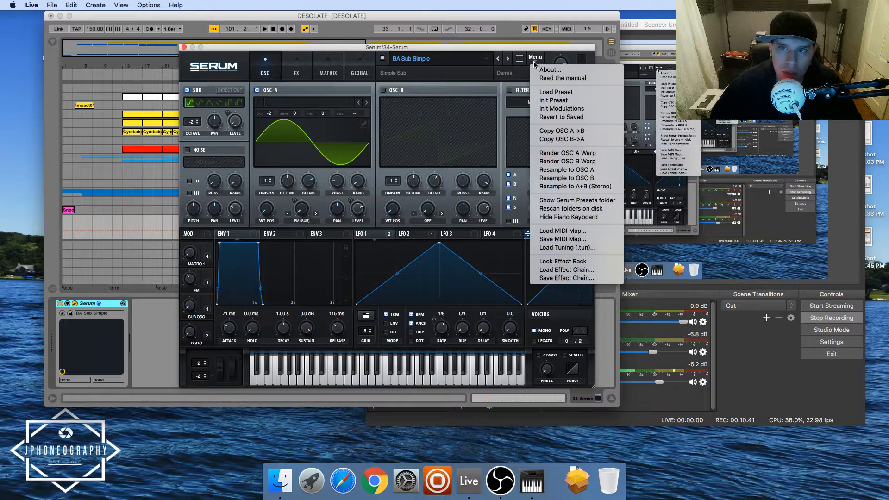
{"action": "left_click", "coordinate": [553, 100]}
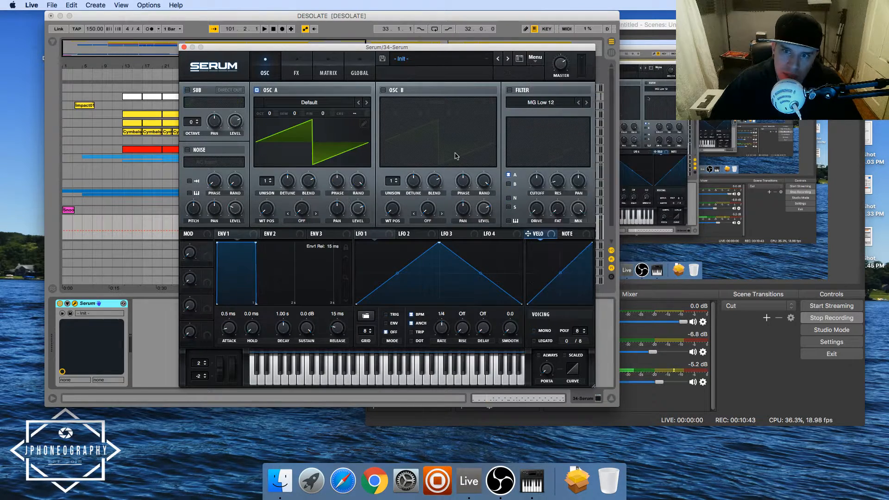
Audition the initialized Serum patch with a few notes from the computer keyboard
{"action": "key", "text": "a"}
{"action": "key", "text": "z"}
{"action": "key", "text": "g"}
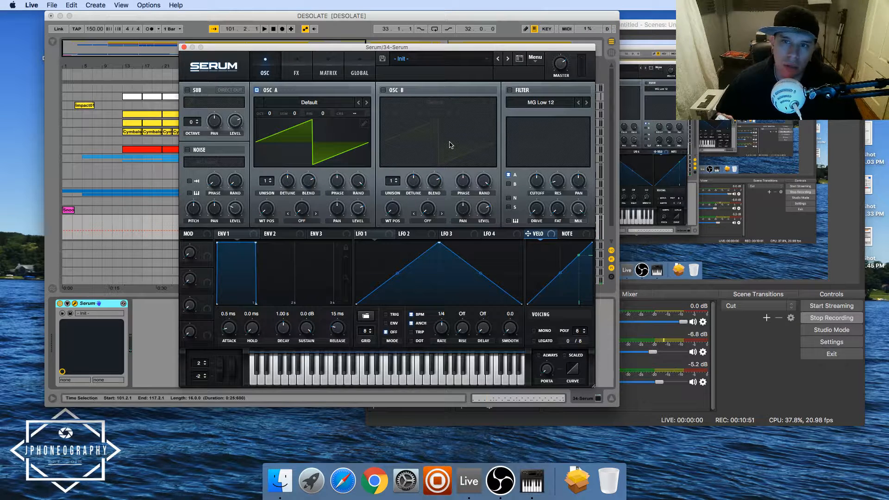
{"action": "key", "text": "g"}
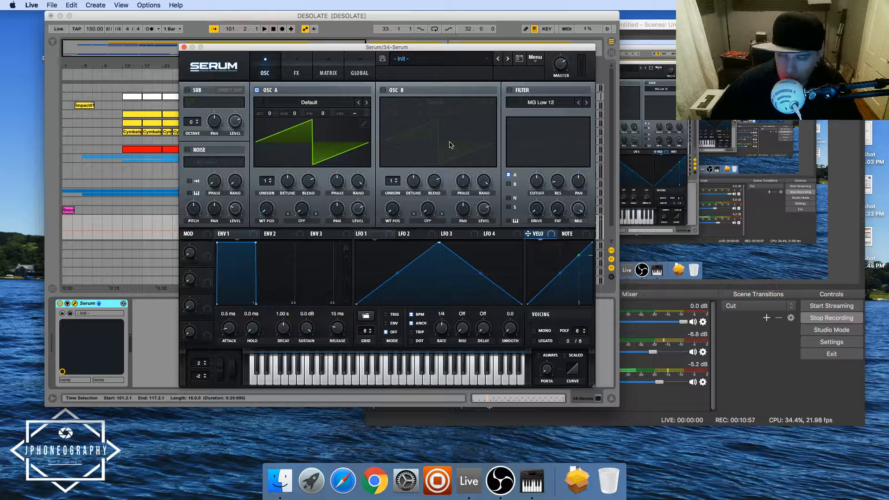
Audition one more note of the initialized Serum patch and close the plug-in window
{"action": "key", "text": "g"}
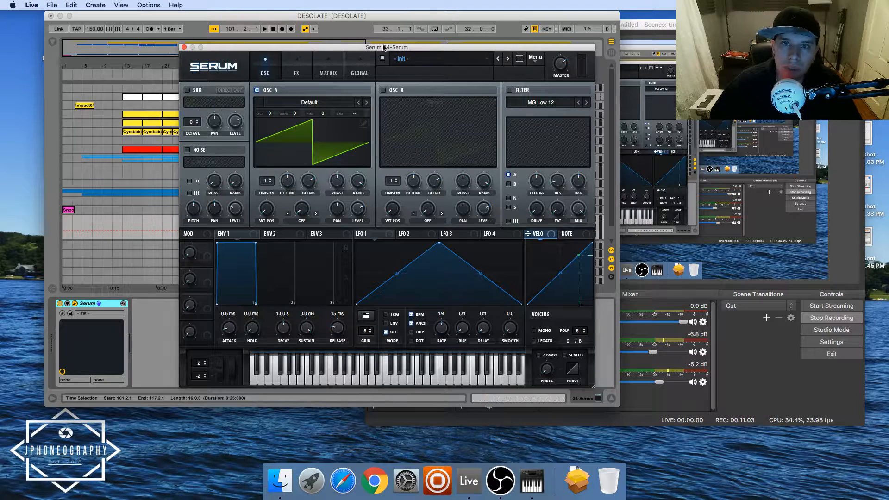
{"action": "left_click_drag", "start_coordinate": [382, 49], "coordinate": [348, 46]}
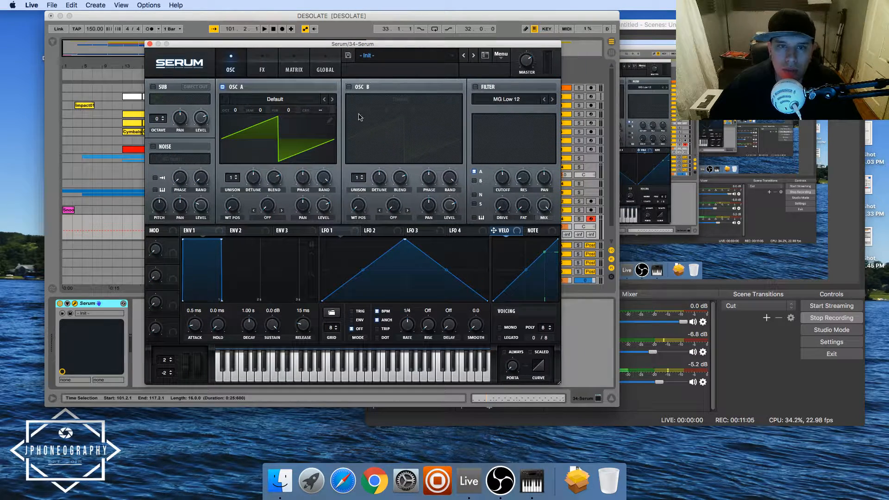
{"action": "left_click", "coordinate": [149, 45]}
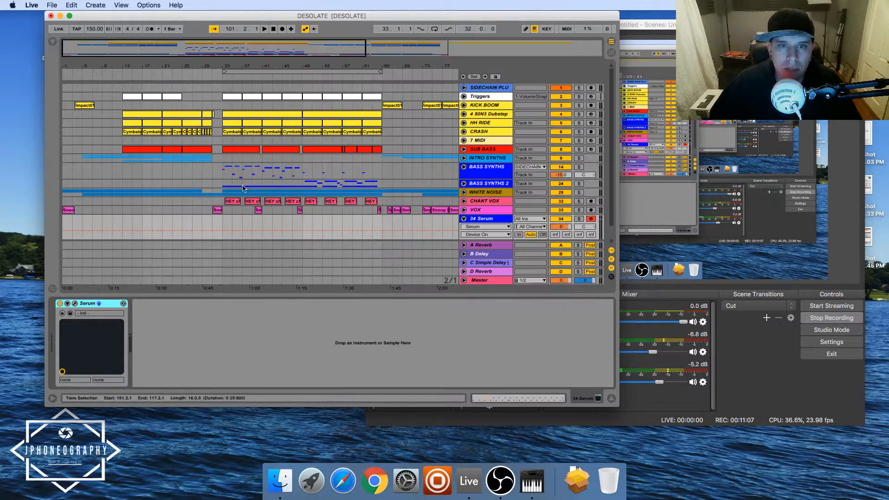
Select bars 13 to 33 on the 34 Serum track and hide the device chain view
{"action": "left_click_drag", "start_coordinate": [178, 66], "coordinate": [369, 65]}
{"action": "mouse_move", "coordinate": [114, 49]}
{"action": "left_mouse_down"}
{"action": "mouse_move", "coordinate": [115, 57]}
{"action": "mouse_move", "coordinate": [97, 50]}
{"action": "left_mouse_up"}
{"action": "left_click_drag", "start_coordinate": [150, 218], "coordinate": [291, 230]}
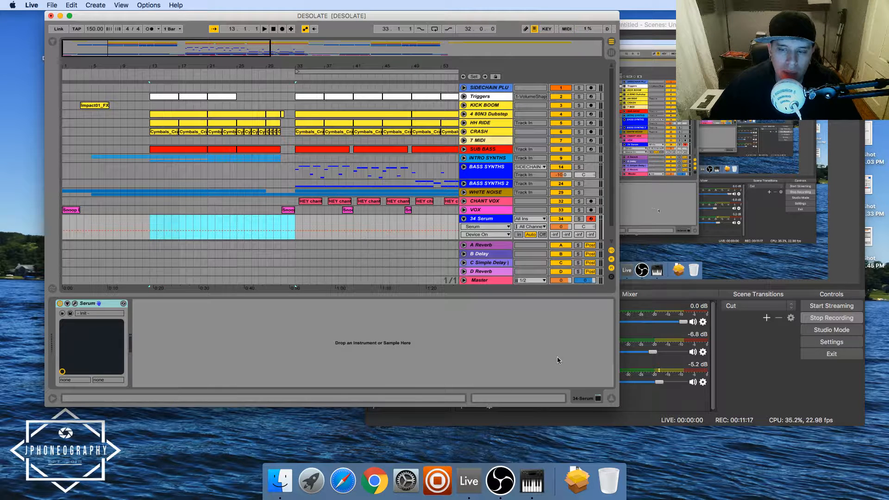
{"action": "left_click", "coordinate": [610, 401]}
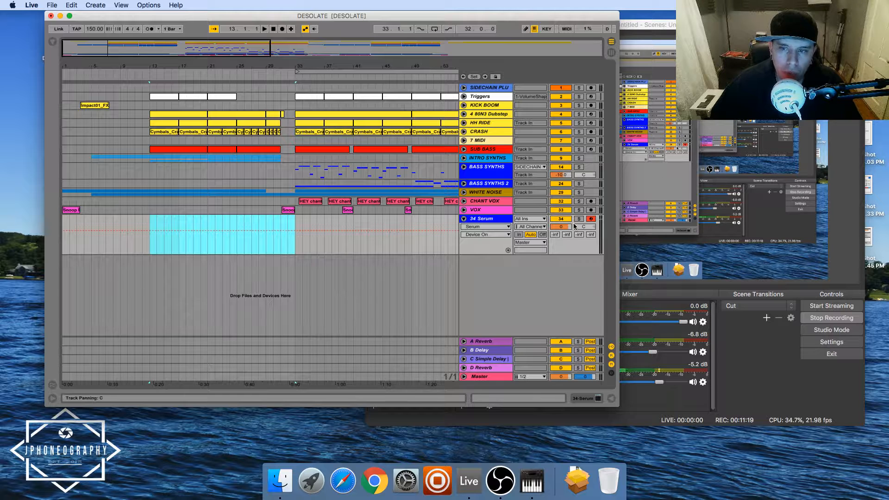
Listen to the arrangement from bar 13 and highlight bars 13 to 21 on the 34 Serum track
{"action": "left_click", "coordinate": [147, 240]}
{"action": "key", "text": "space"}
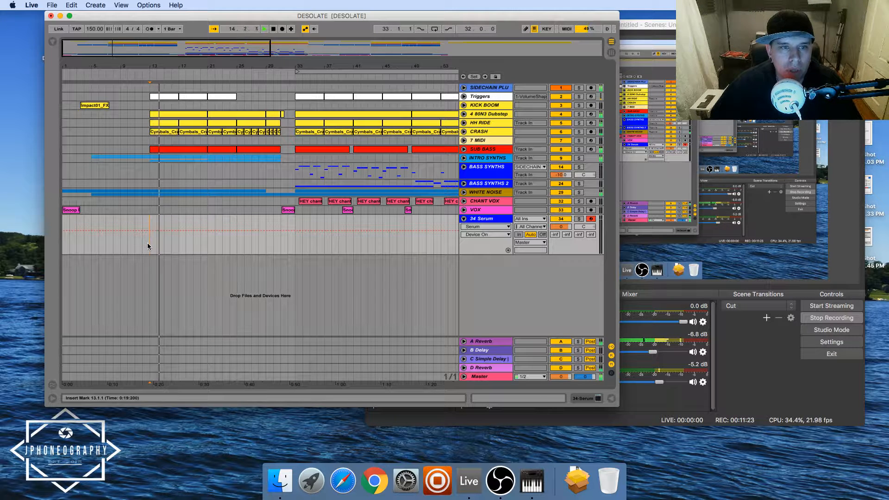
{"action": "key", "text": "space"}
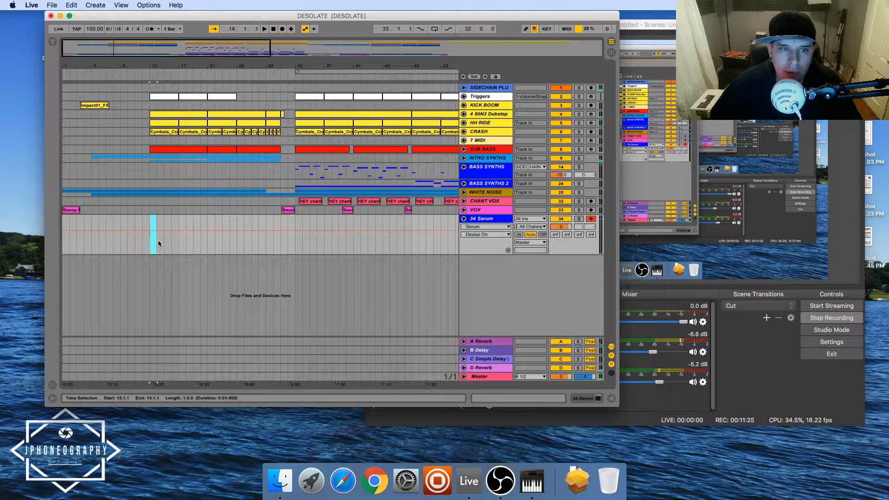
{"action": "left_click_drag", "start_coordinate": [151, 243], "coordinate": [206, 230]}
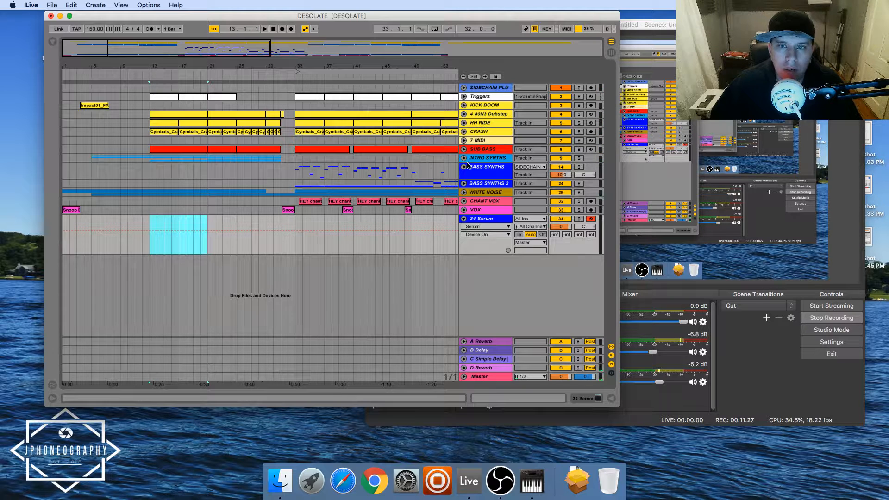
Unfold the INTRO SYNTHS group and listen to the 10 Serum and 11 Serum tracks soloed in turn from bar 13
{"action": "left_click", "coordinate": [464, 158]}
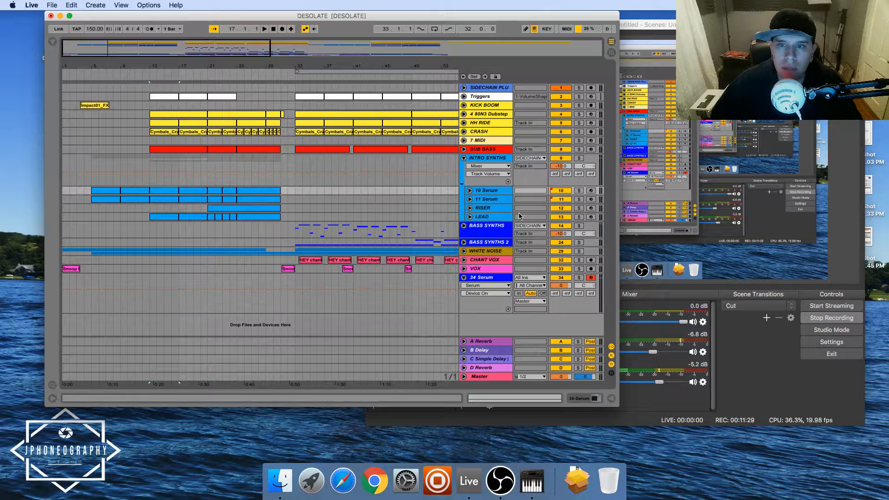
{"action": "left_click", "coordinate": [580, 192]}
{"action": "key", "text": "space"}
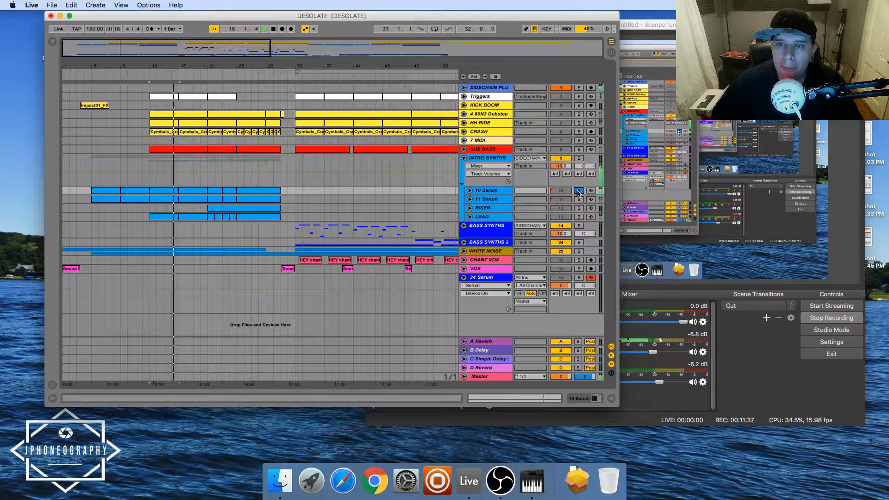
{"action": "left_click", "coordinate": [579, 200]}
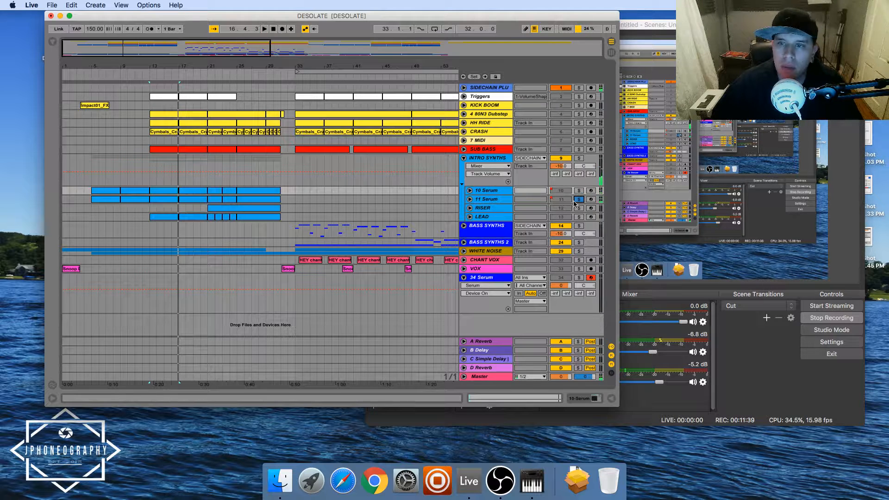
{"action": "key", "text": "space"}
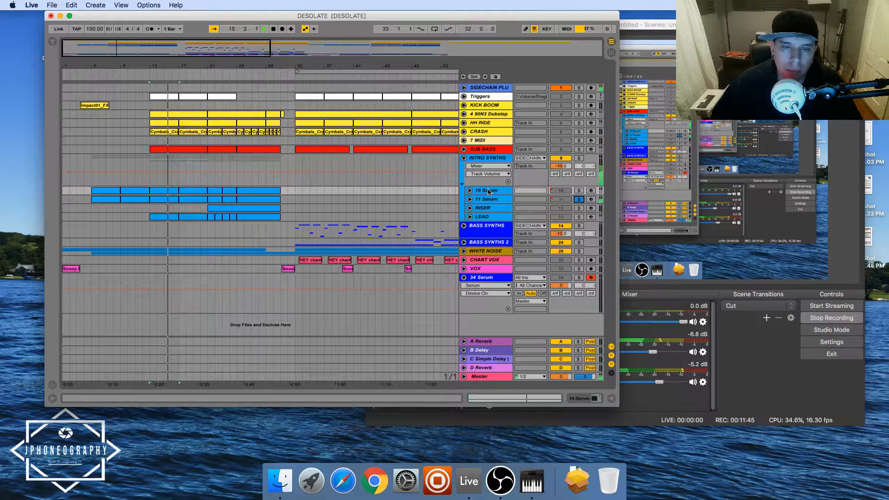
{"action": "key", "text": "space"}
Solo the LEAD track and listen to its first clip from bar 13
{"action": "left_click", "coordinate": [170, 220]}
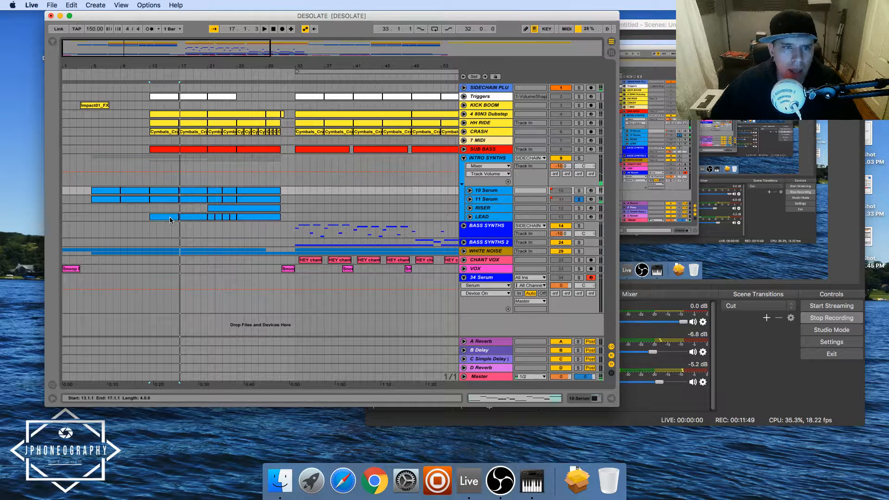
{"action": "left_click", "coordinate": [578, 217]}
{"action": "key", "text": "space"}
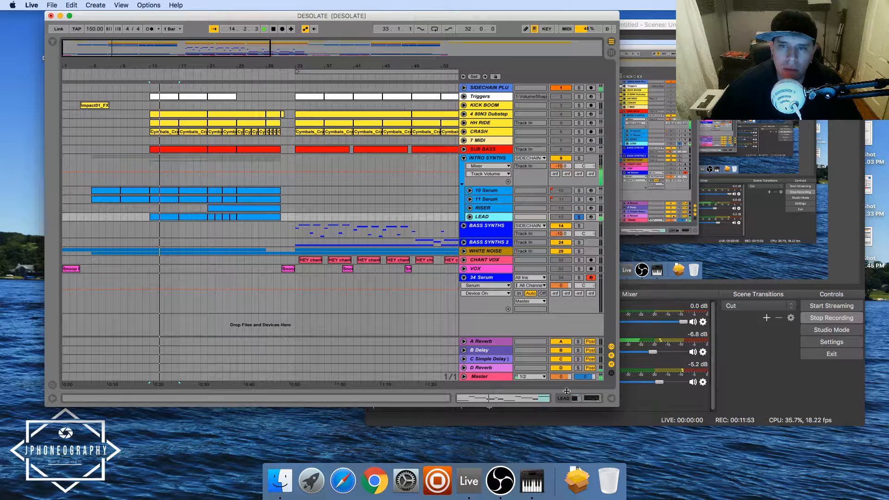
{"action": "key", "text": "space"}
Solo the RISER track, listen to its clip from bar 21 with the track unfolded, and turn the solo off
{"action": "left_click", "coordinate": [231, 210]}
{"action": "left_click", "coordinate": [579, 208]}
{"action": "key", "text": "space"}
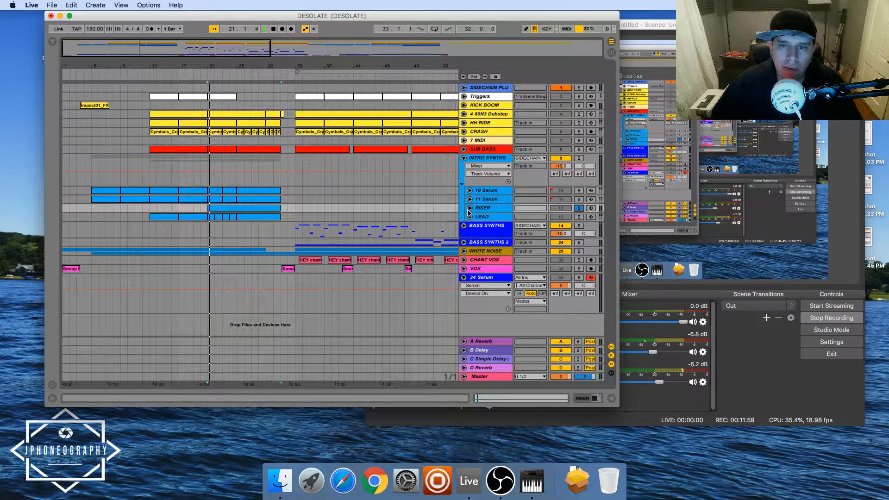
{"action": "left_click", "coordinate": [469, 209]}
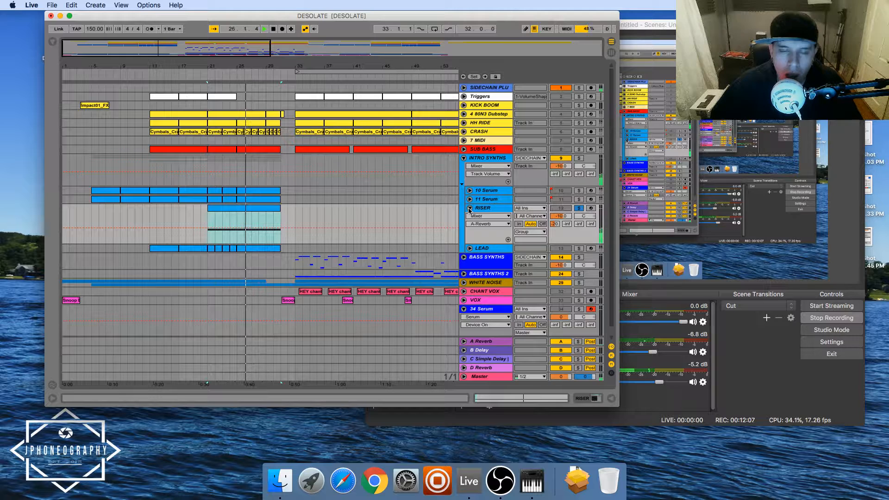
{"action": "left_click", "coordinate": [579, 209]}
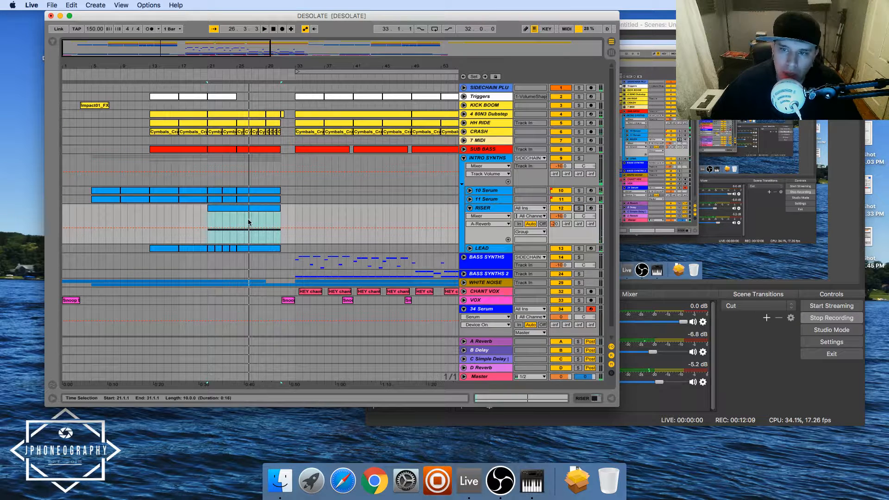
Highlight the build-up in bars 21 to 31 across the tracks, fold RISER, and play the full mix from bar 21
{"action": "left_click_drag", "start_coordinate": [151, 217], "coordinate": [210, 96]}
{"action": "left_click_drag", "start_coordinate": [209, 265], "coordinate": [281, 88]}
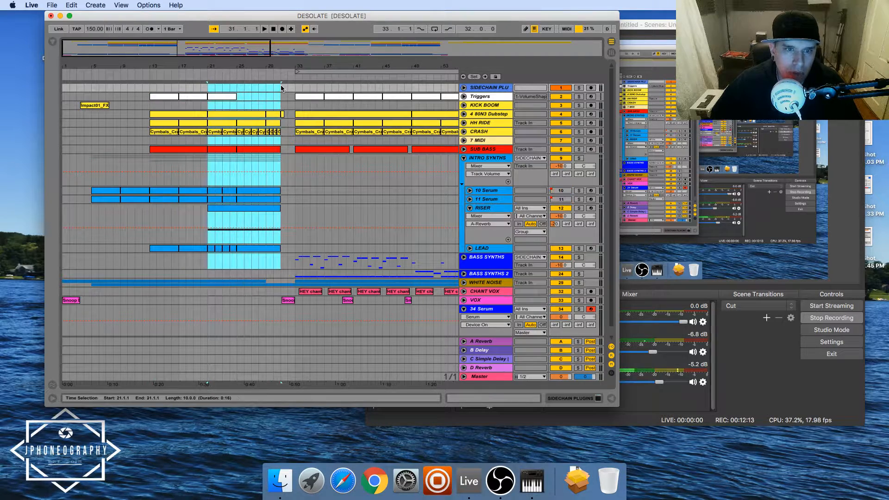
{"action": "left_click", "coordinate": [468, 210]}
{"action": "key", "text": "space"}
{"action": "left_click", "coordinate": [469, 209]}
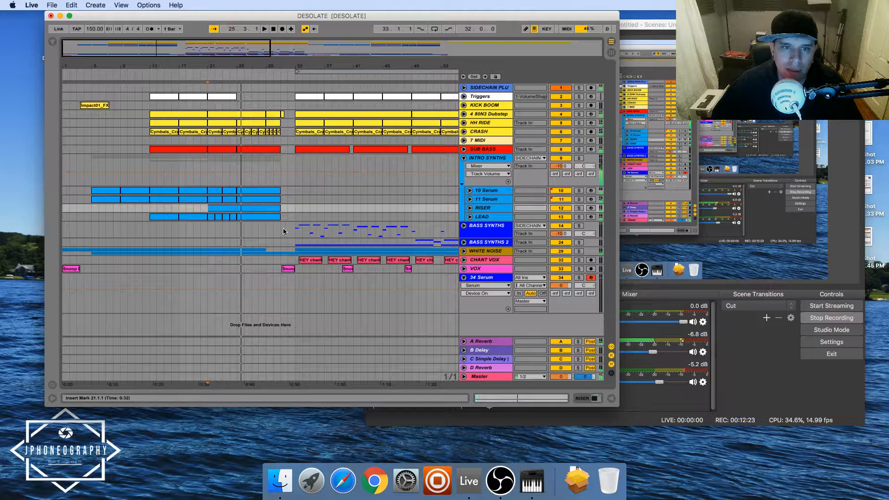
Highlight the empty bars 18 to 33 on BASS SYNTHS, unfold the group, and enlarge the Live window to full screen
{"action": "left_click_drag", "start_coordinate": [207, 230], "coordinate": [189, 234]}
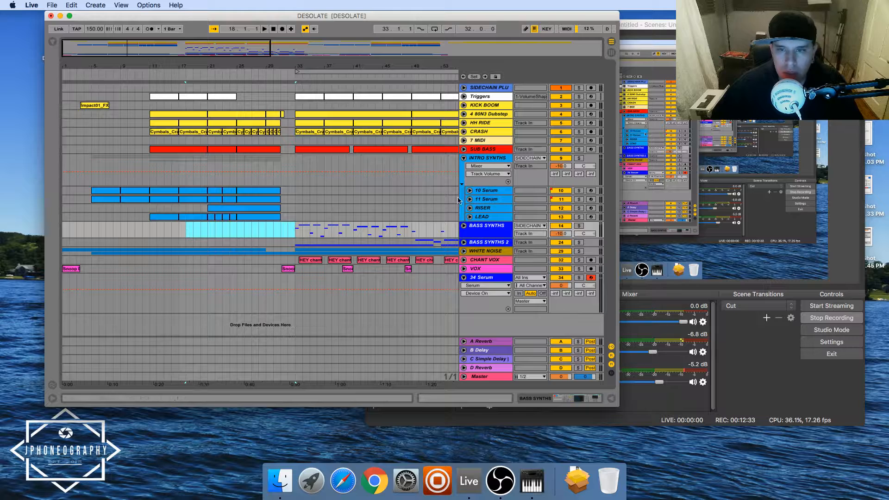
{"action": "left_click", "coordinate": [464, 226]}
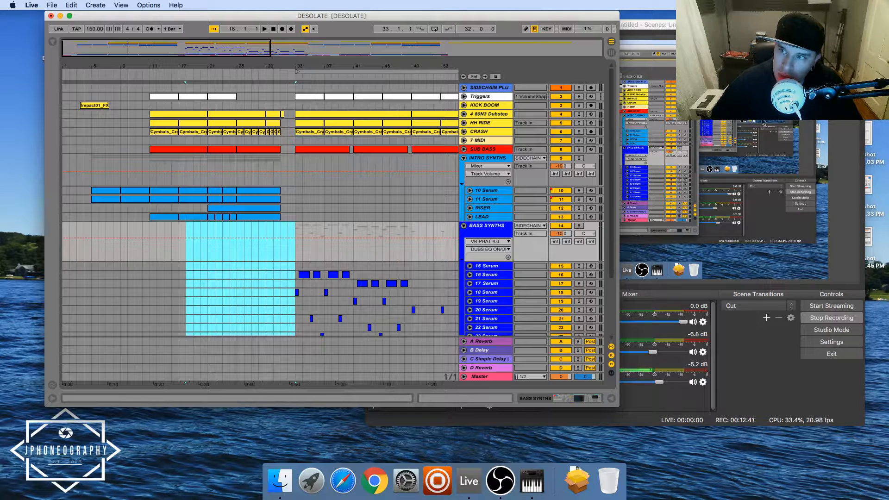
{"action": "left_click", "coordinate": [70, 17]}
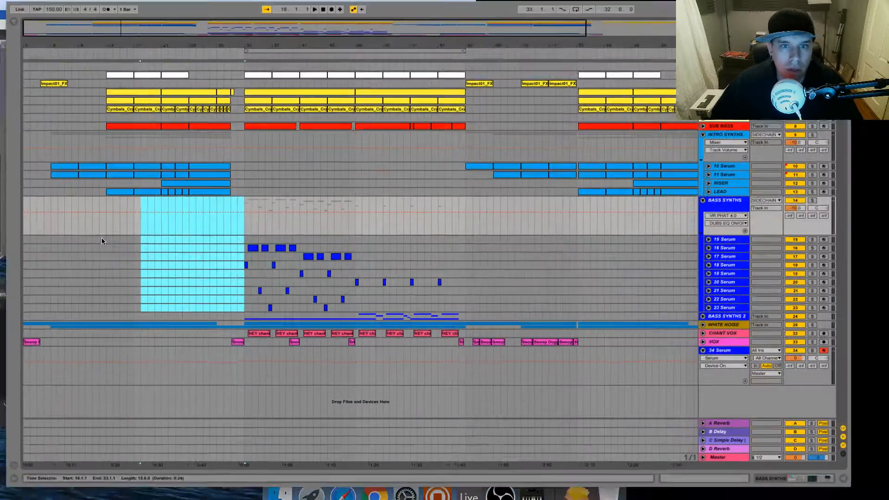
Play the drop from bar 33 with the BASS SYNTHS group soloed
{"action": "left_click", "coordinate": [241, 250]}
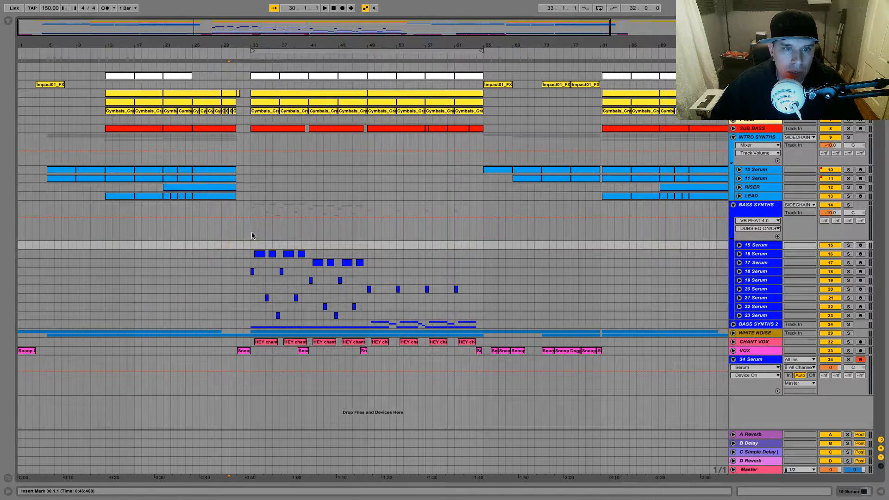
{"action": "left_click", "coordinate": [252, 236]}
{"action": "key", "text": "space"}
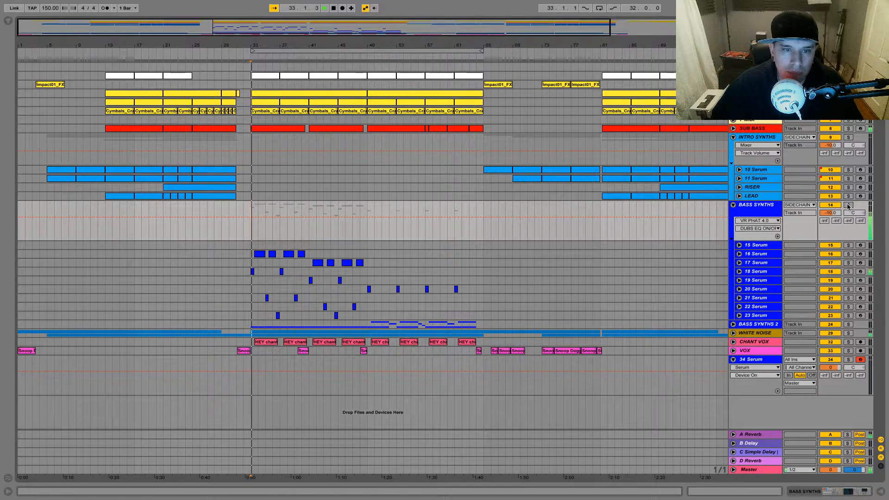
{"action": "left_click", "coordinate": [848, 205]}
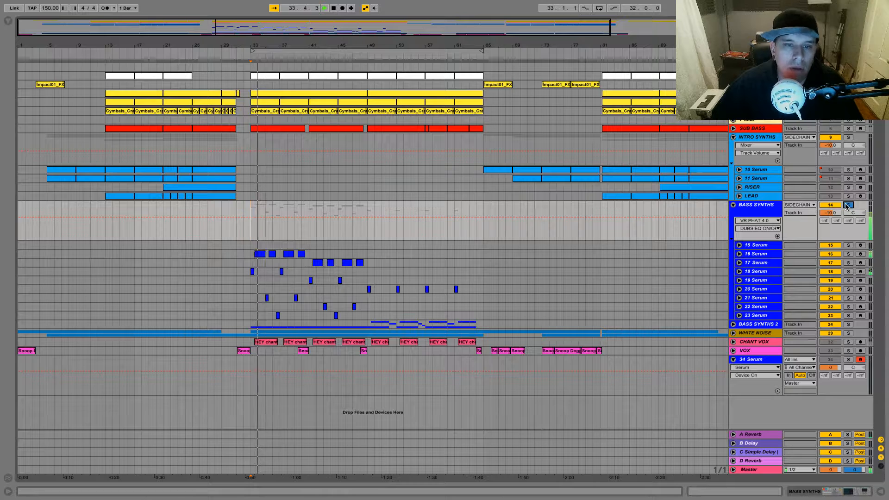
{"action": "key", "text": "space"}
Turn off the BASS SYNTHS solo, copy the first 16 Serum clip of the drop to bar 21, and play it briefly
{"action": "left_click", "coordinate": [259, 255]}
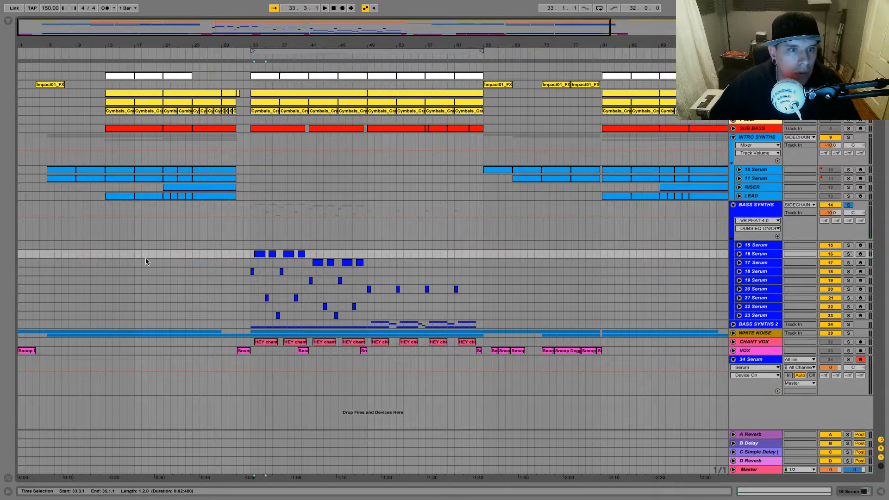
{"action": "left_click", "coordinate": [165, 254]}
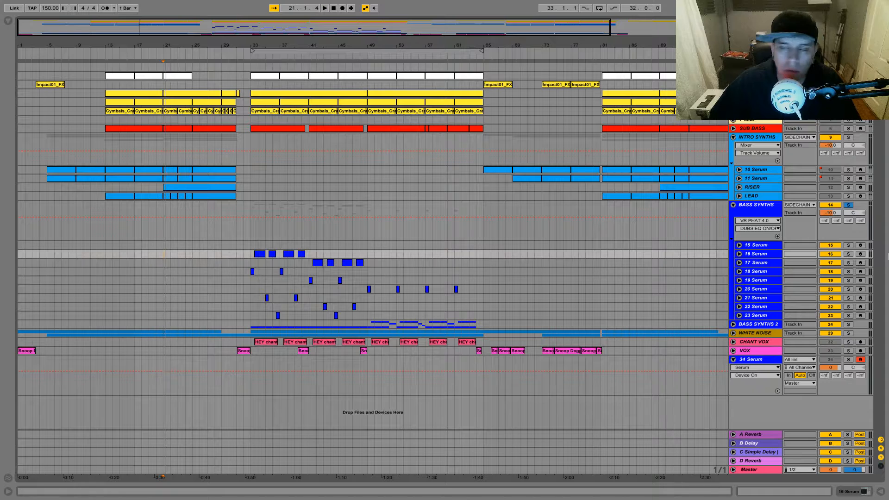
{"action": "left_click", "coordinate": [849, 204]}
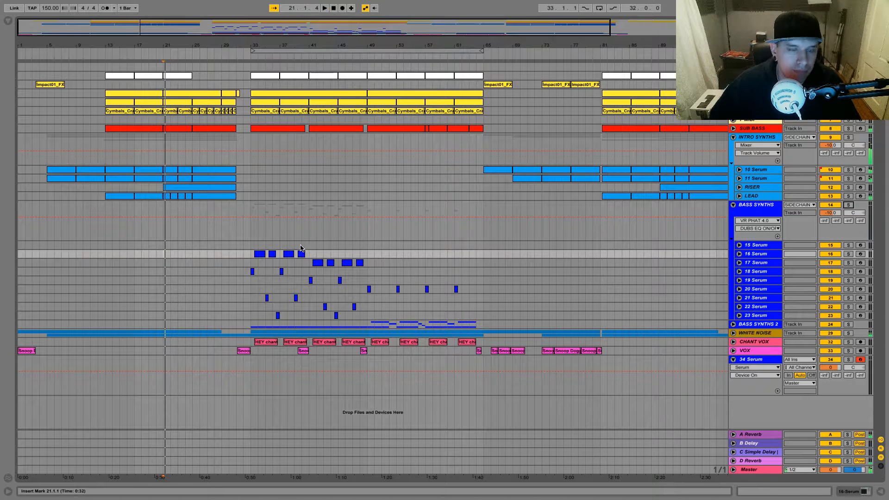
{"action": "left_click", "coordinate": [256, 254]}
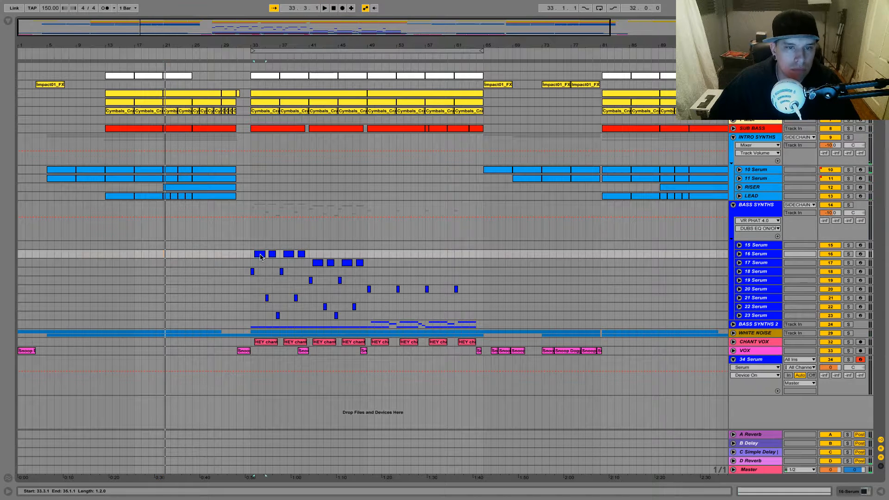
{"action": "left_click", "coordinate": [165, 254]}
{"action": "key", "text": "ctrl+v"}
{"action": "key", "text": "space"}
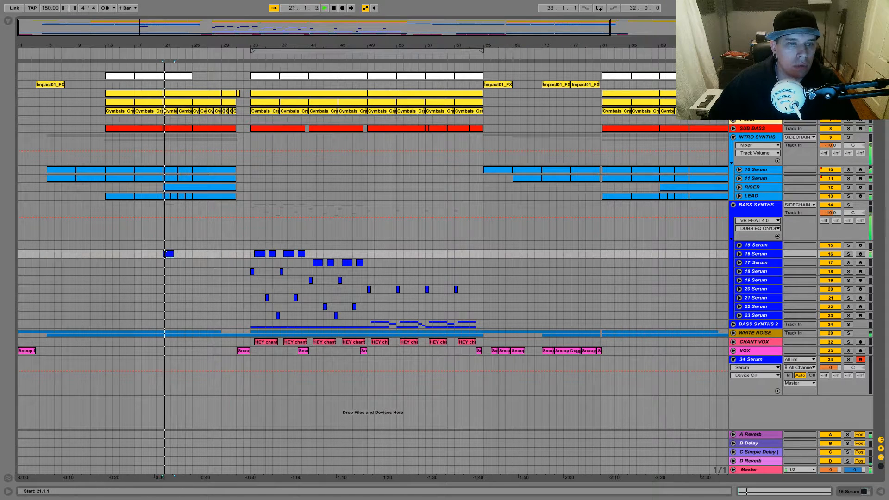
{"action": "key", "text": "space"}
Unfold the 16 Serum track and shorten the pasted clip at bar 21 to half a bar
{"action": "left_click_drag", "start_coordinate": [135, 25], "coordinate": [139, 72]}
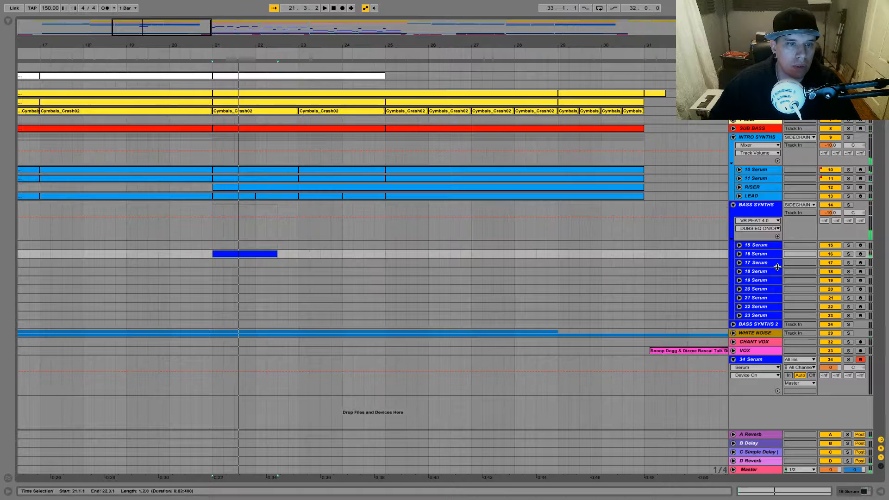
{"action": "left_click", "coordinate": [739, 254]}
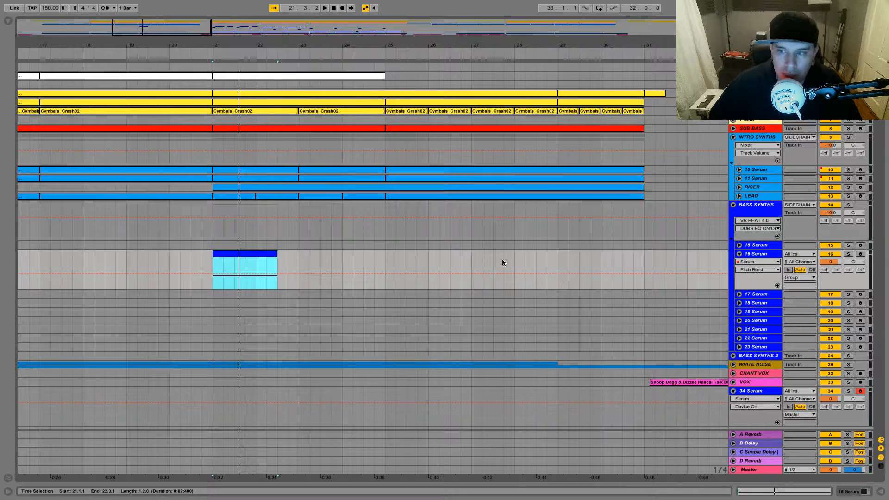
{"action": "scroll", "coordinate": [502, 263], "scroll_direction": "left", "scroll_amount": 5}
{"action": "left_click_drag", "start_coordinate": [416, 258], "coordinate": [373, 258]}
Play the arrangement from bar 17 through the shortened 16 Serum clip
{"action": "left_click", "coordinate": [318, 268]}
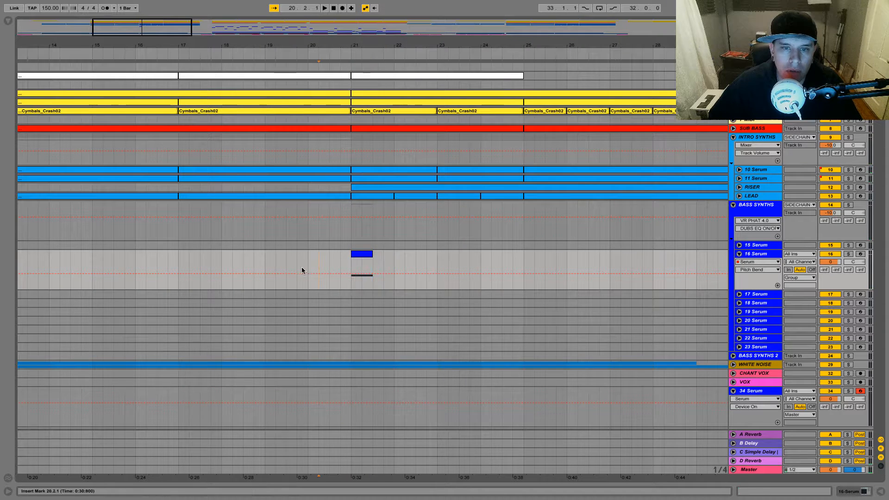
{"action": "left_click", "coordinate": [183, 266]}
{"action": "key", "text": "space"}
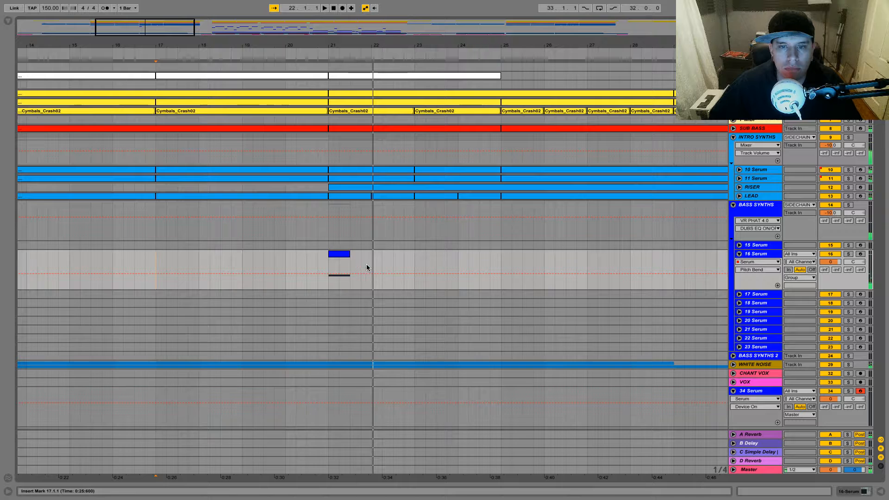
Duplicate bar 21 of the 16 Serum track three times through bar 24 and play from bar 21
{"action": "left_click_drag", "start_coordinate": [367, 268], "coordinate": [327, 267]}
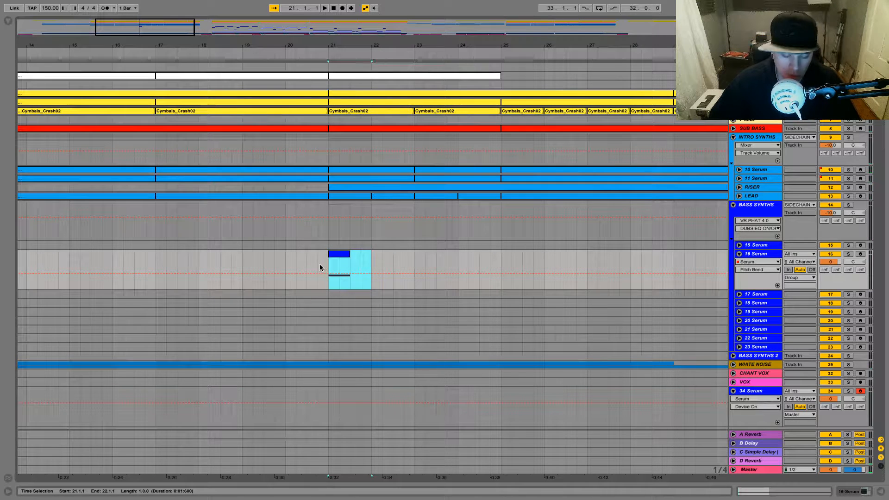
{"action": "key", "text": "ctrl+d"}
{"action": "key", "text": "ctrl+d"}
{"action": "key", "text": "ctrl+d"}
{"action": "key", "text": "space"}
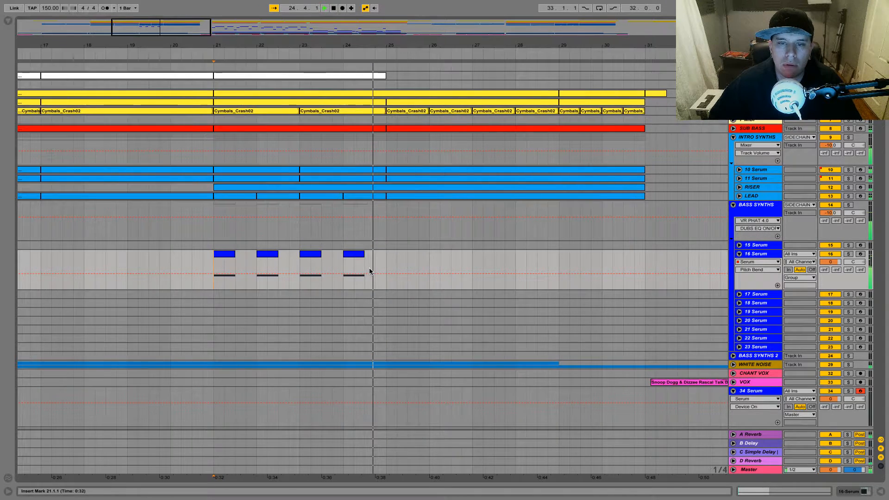
Copy the 16 Serum clip at bar 24 to bar 25, shorten it to a quarter bar, and play from there
{"action": "left_click", "coordinate": [337, 260]}
{"action": "key", "text": "space"}
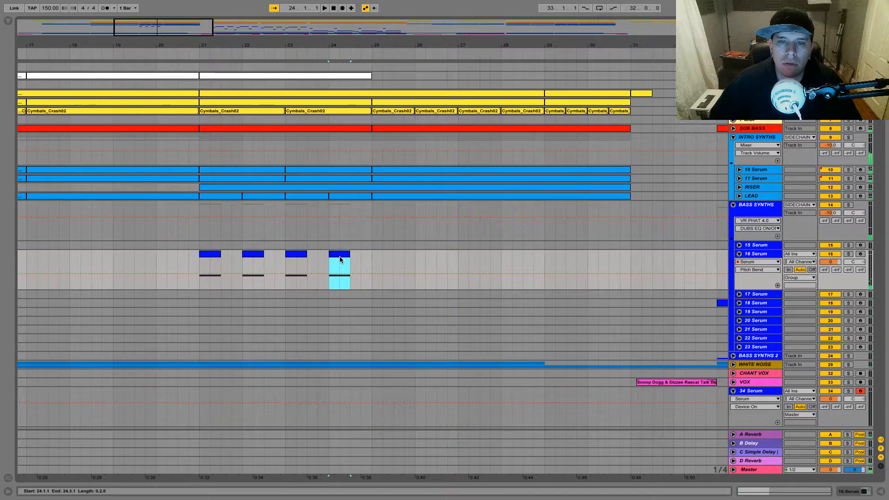
{"action": "left_click", "coordinate": [372, 268]}
{"action": "key", "text": "ctrl+v"}
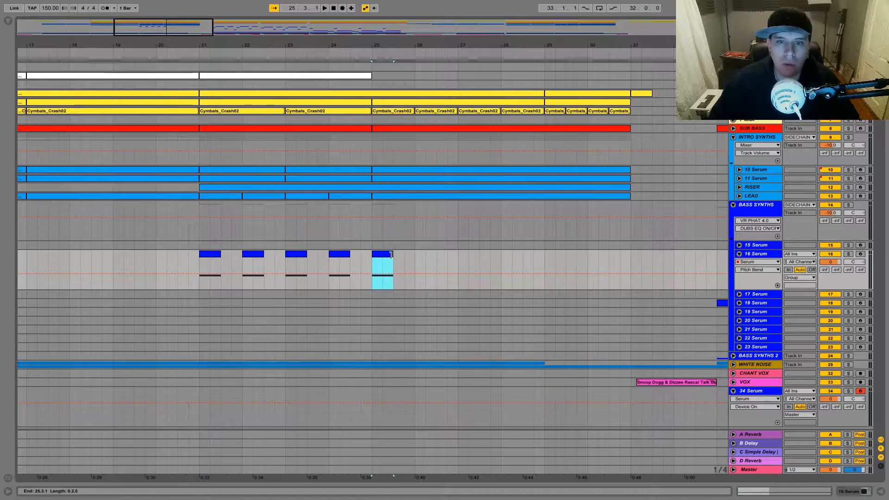
{"action": "left_click_drag", "start_coordinate": [394, 254], "coordinate": [382, 253]}
{"action": "left_click", "coordinate": [374, 266]}
{"action": "key", "text": "space"}
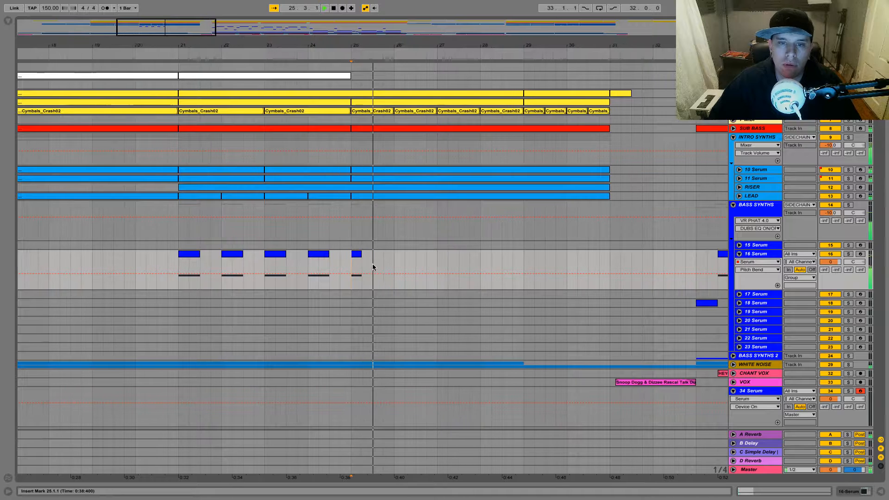
Duplicate the first half of bar 25 on 16 Serum five times through bar 27 and play from bar 25
{"action": "key", "text": "space"}
{"action": "left_click_drag", "start_coordinate": [363, 268], "coordinate": [342, 268]}
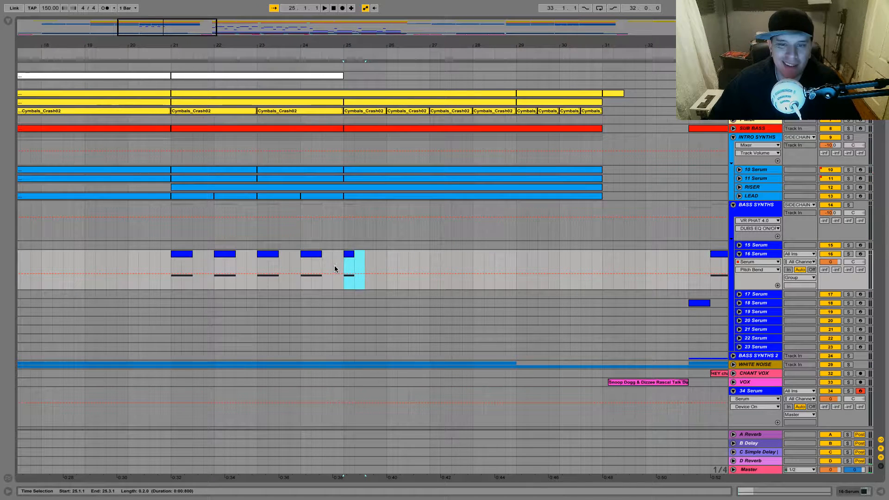
{"action": "key", "text": "ctrl+d"}
{"action": "key", "text": "ctrl+d"}
{"action": "key", "text": "ctrl+d"}
{"action": "key", "text": "ctrl+d"}
{"action": "key", "text": "ctrl+d"}
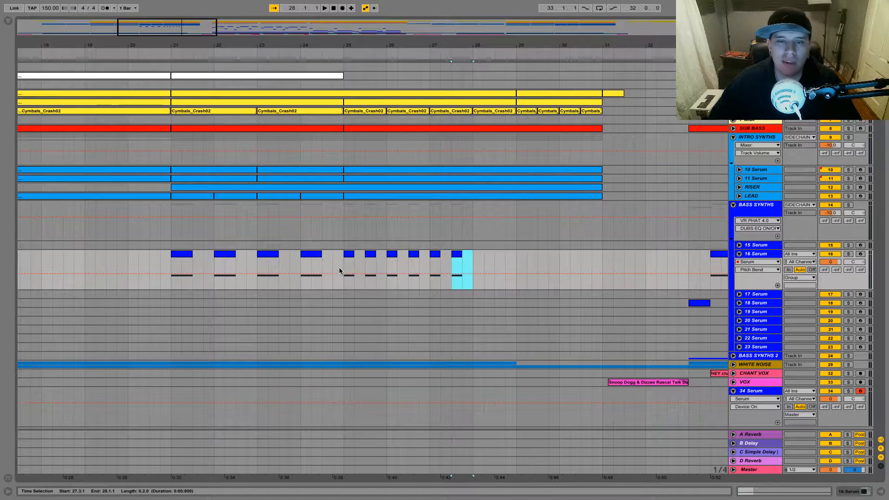
{"action": "left_click", "coordinate": [340, 271]}
{"action": "key", "text": "space"}
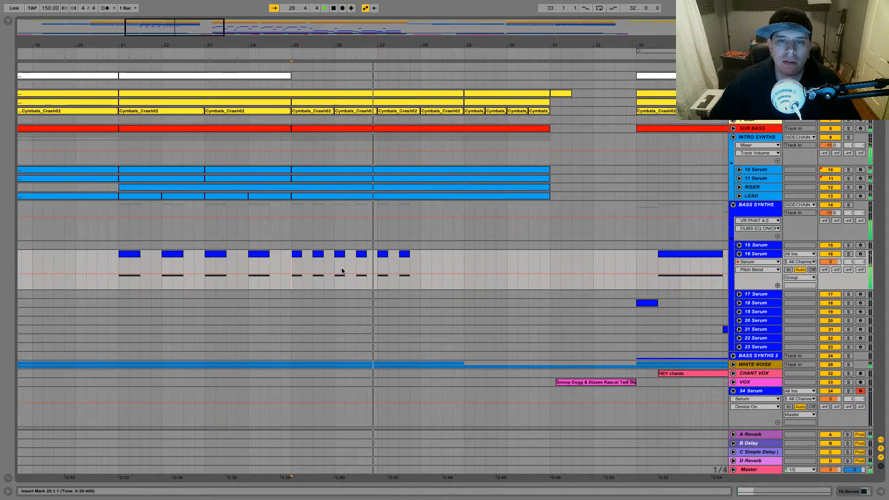
Duplicate bar 27 of the 16 Serum track into bar 28 and play from bar 29
{"action": "key", "text": "space"}
{"action": "left_click_drag", "start_coordinate": [378, 263], "coordinate": [333, 268]}
{"action": "key", "text": "ctrl+d"}
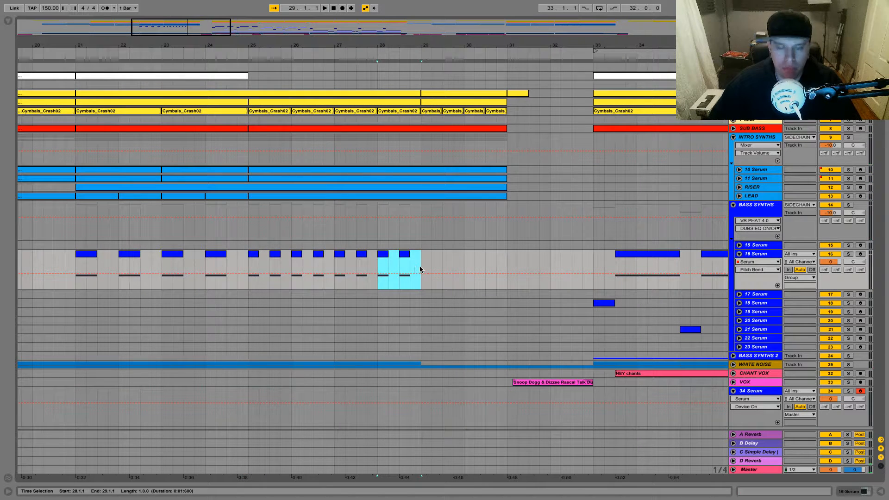
{"action": "left_click", "coordinate": [420, 270]}
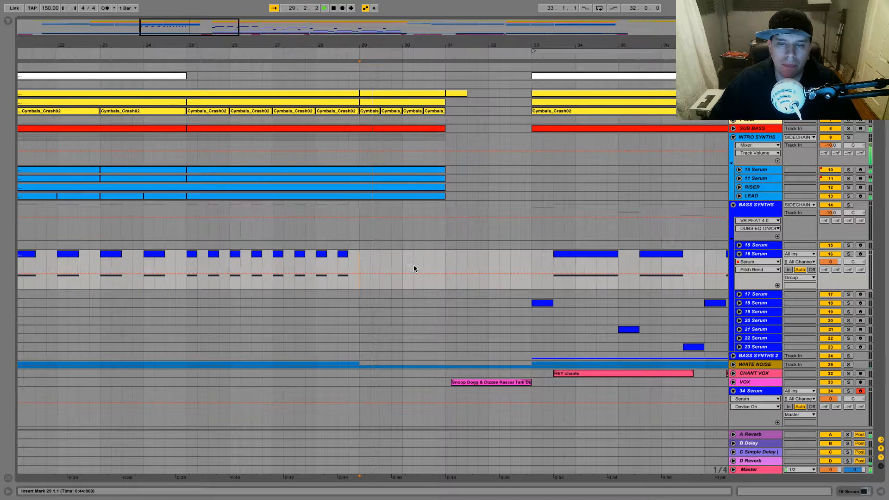
Copy the last quarter-bar 16 Serum clip to bar 29 and repeat it back to back up to bar 31
{"action": "left_click", "coordinate": [324, 255]}
{"action": "key", "text": "space"}
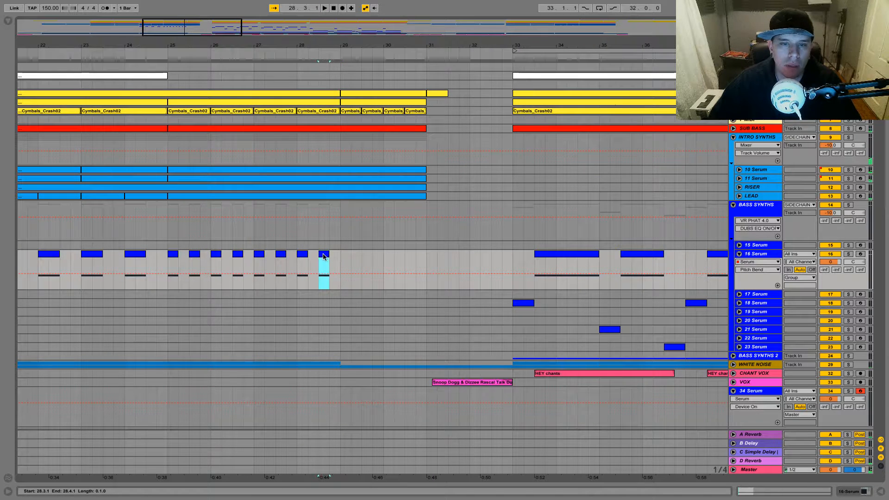
{"action": "key", "text": "ctrl+d"}
{"action": "left_click_drag", "start_coordinate": [333, 258], "coordinate": [346, 257]}
{"action": "key", "text": "ctrl+d"}
{"action": "key", "text": "ctrl+d"}
{"action": "key", "text": "ctrl+d"}
{"action": "key", "text": "ctrl+d"}
{"action": "key", "text": "ctrl+d"}
{"action": "key", "text": "ctrl+d"}
{"action": "key", "text": "ctrl+d"}
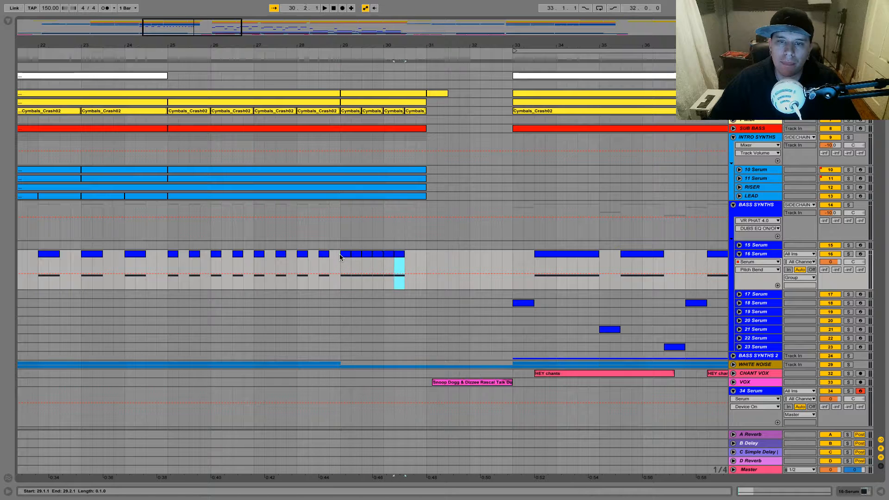
Consolidate the 16 Serum clips from bar 25 to bar 31 into one clip
{"action": "left_click_drag", "start_coordinate": [169, 268], "coordinate": [427, 268]}
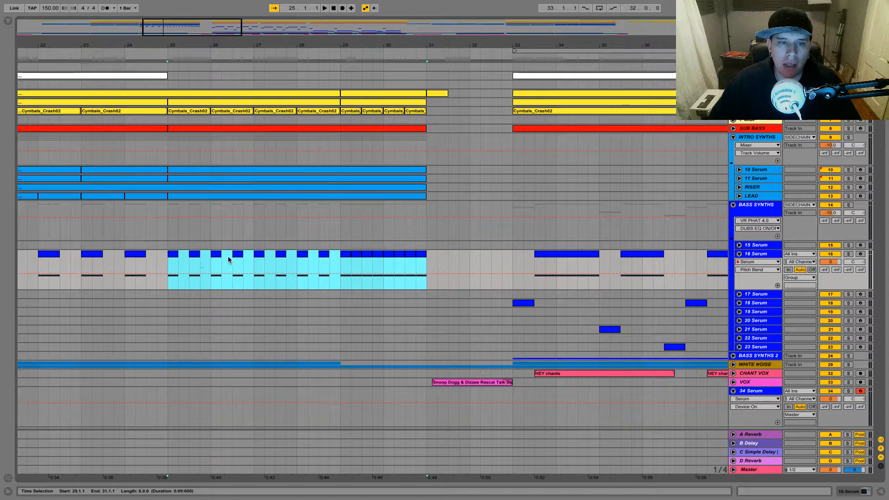
{"action": "right_click", "coordinate": [257, 255]}
{"action": "left_click", "coordinate": [279, 320]}
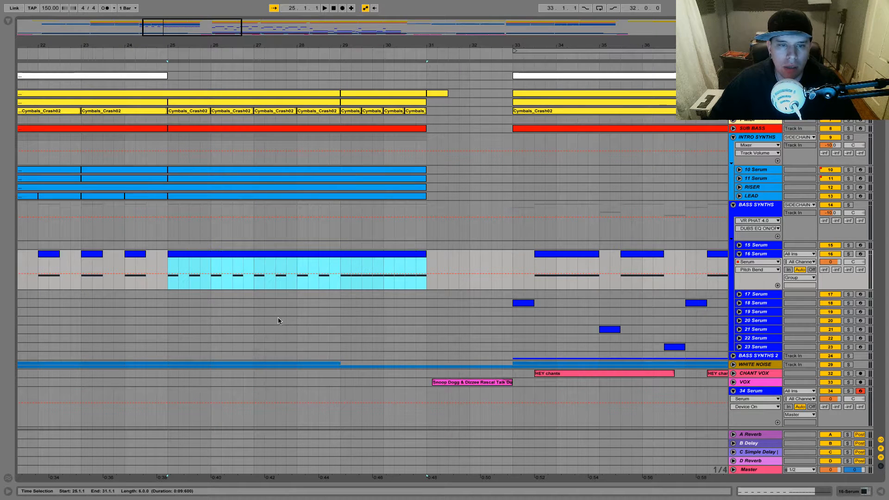
Show the 16 Serum device and ramp its Pitch Bend automation from 0 at bar 25 to about 6 at bar 31
{"action": "left_click", "coordinate": [756, 255]}
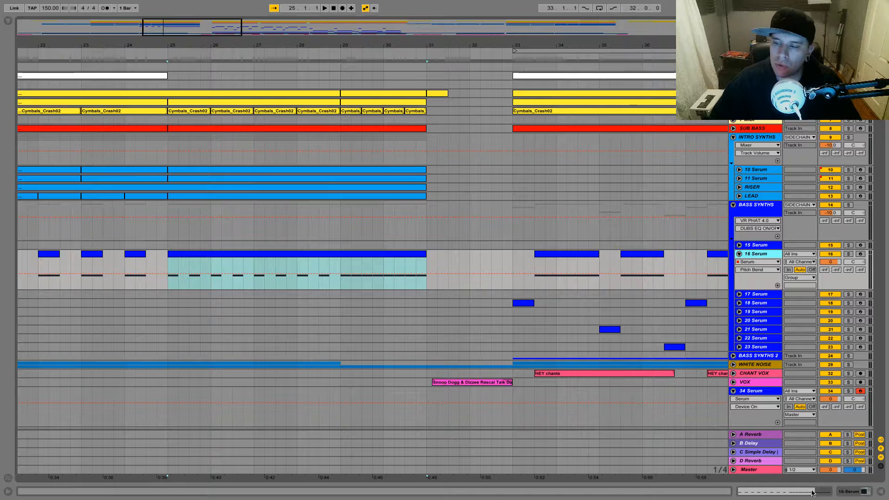
{"action": "left_click", "coordinate": [846, 492]}
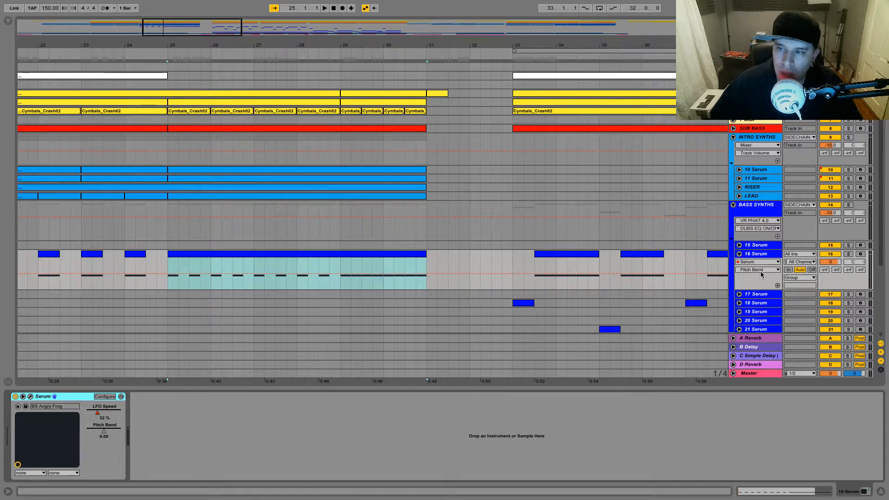
{"action": "left_click", "coordinate": [277, 259]}
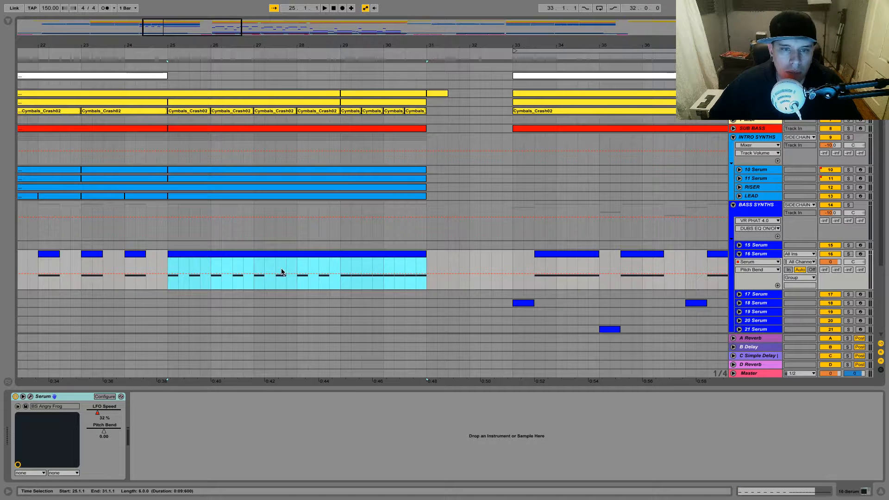
{"action": "left_click_drag", "start_coordinate": [282, 273], "coordinate": [168, 295]}
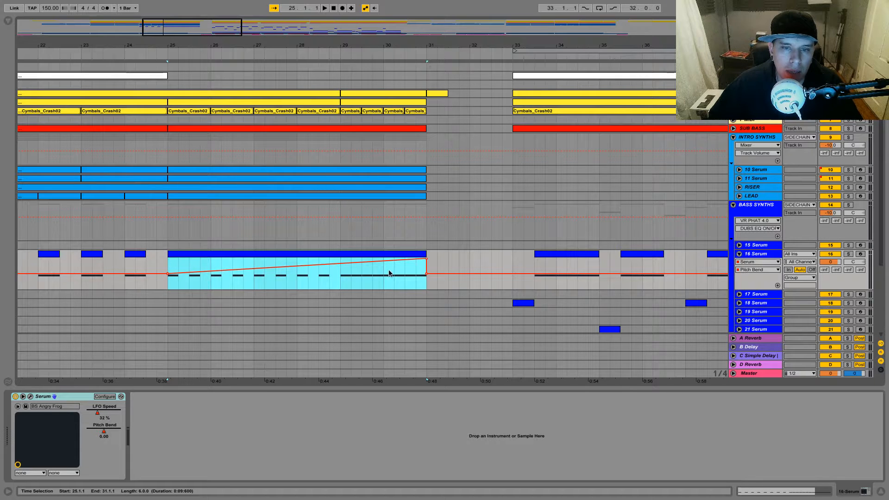
Solo the 16 Serum track to play the pitch-bend ramp from bar 25 to 31, and turn the solo off
{"action": "left_click", "coordinate": [849, 256]}
{"action": "key", "text": "space"}
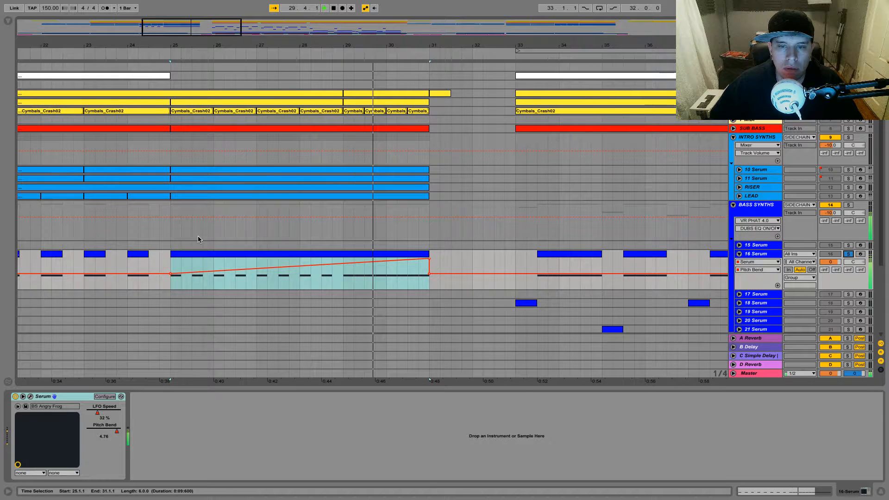
{"action": "key", "text": "space"}
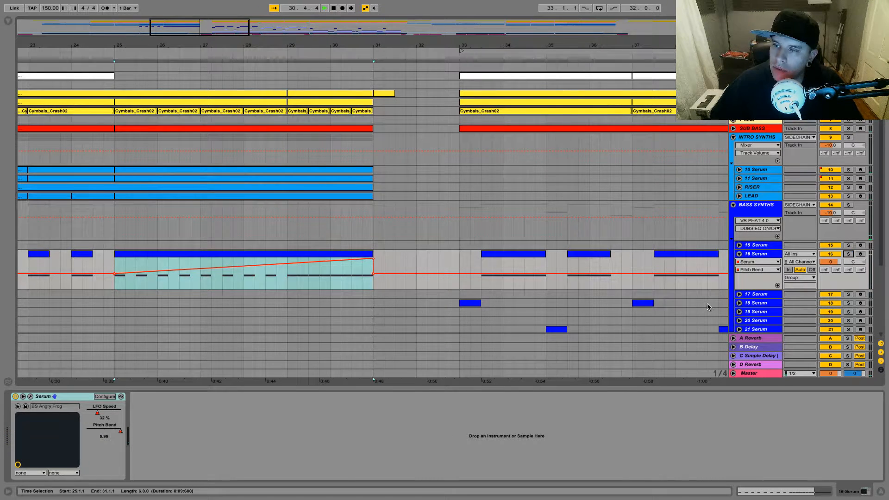
{"action": "key", "text": "space"}
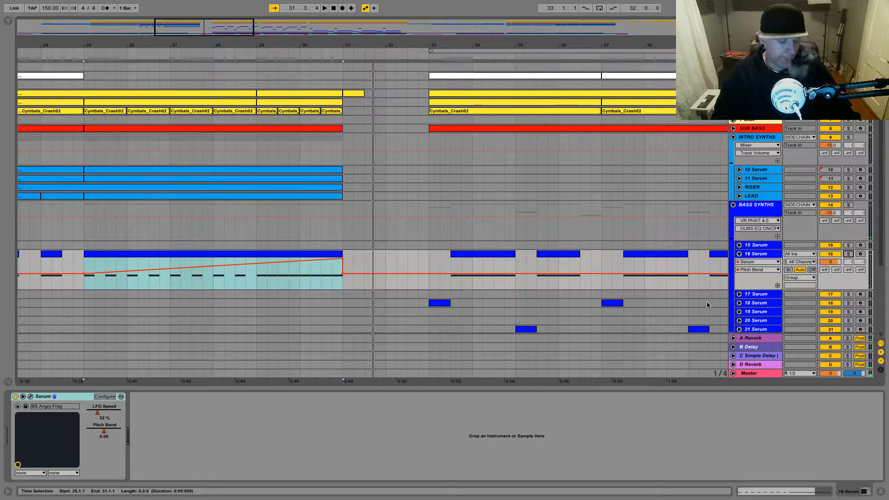
Fold the 16 Serum track and display the Mixer's D-Reverb send automation on the BASS SYNTHS group
{"action": "left_click_drag", "start_coordinate": [238, 26], "coordinate": [236, 19]}
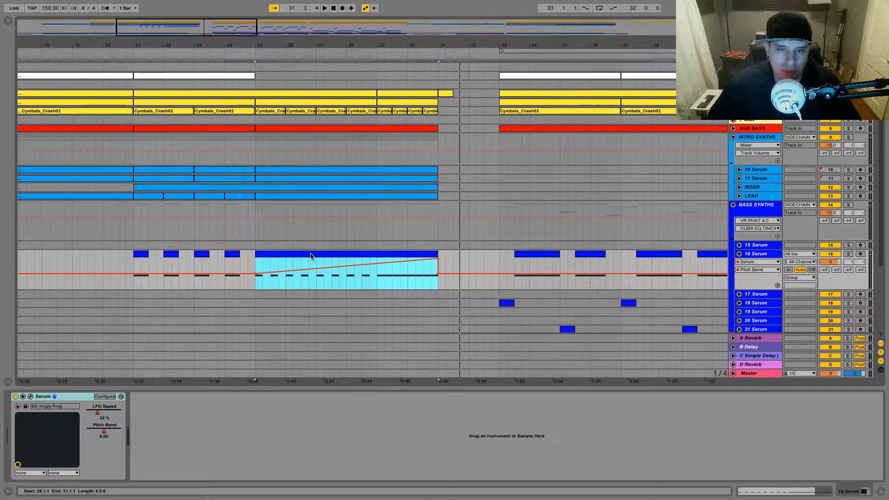
{"action": "left_click_drag", "start_coordinate": [435, 234], "coordinate": [156, 233]}
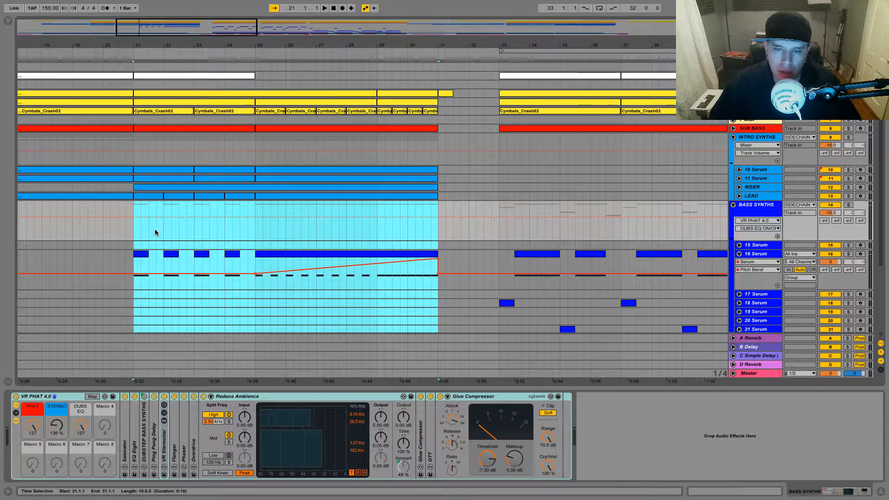
{"action": "left_click", "coordinate": [740, 255]}
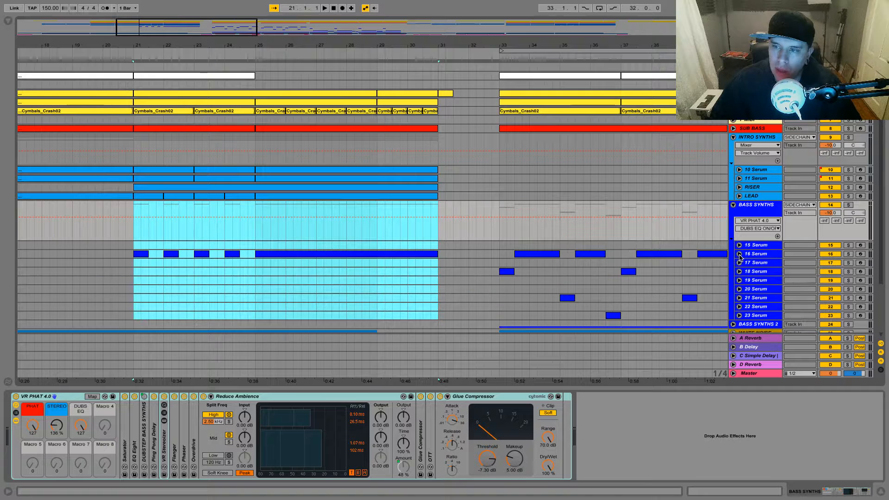
{"action": "left_click", "coordinate": [756, 206]}
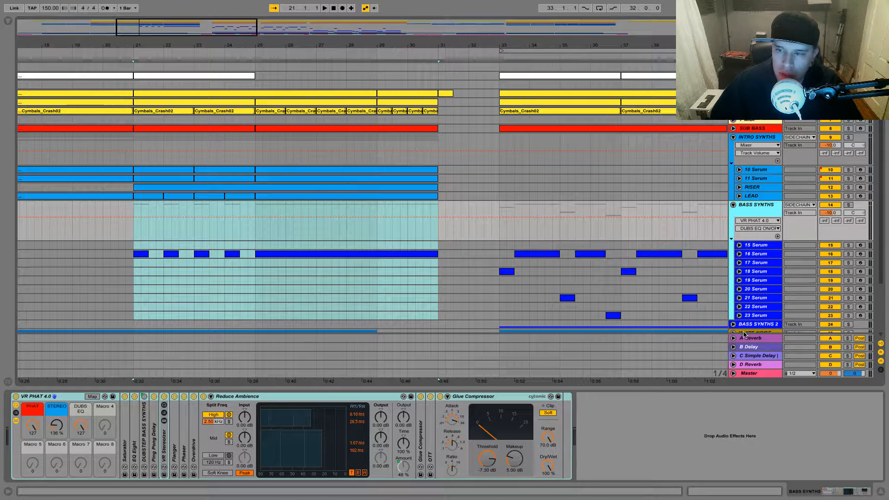
{"action": "left_click", "coordinate": [759, 220]}
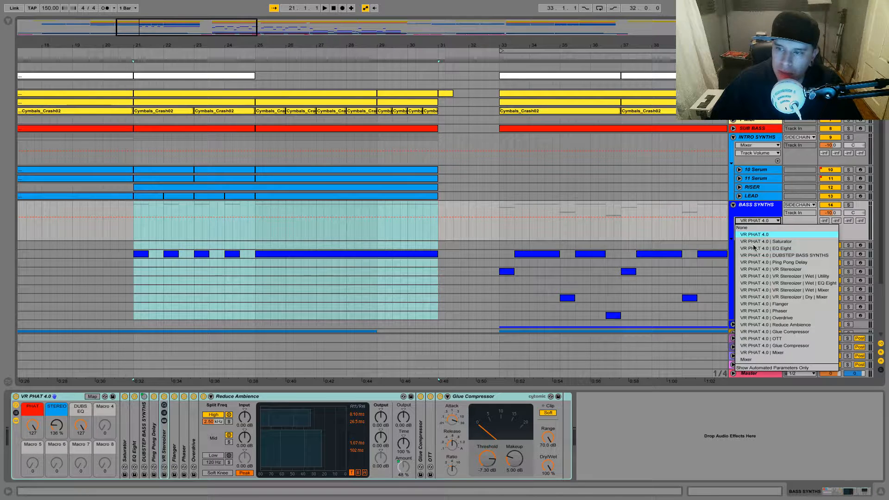
{"action": "left_click", "coordinate": [764, 360]}
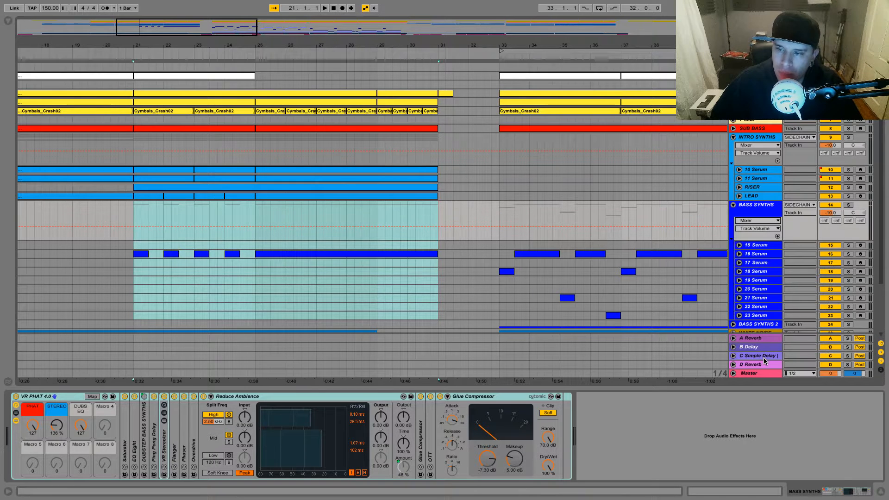
{"action": "left_click", "coordinate": [753, 230]}
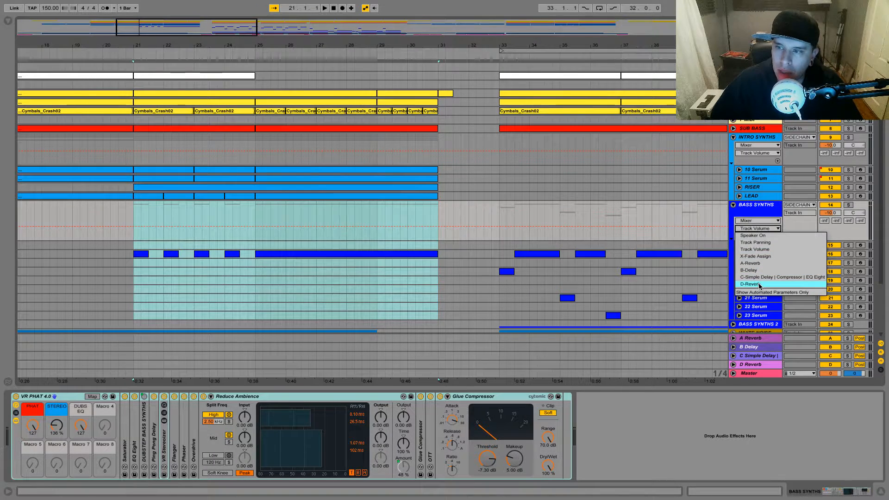
{"action": "left_click", "coordinate": [754, 280]}
Raise the D-Reverb send automation of the BASS SYNTHS group across bars 21 to 31 and play the section
{"action": "left_click_drag", "start_coordinate": [139, 221], "coordinate": [437, 215]}
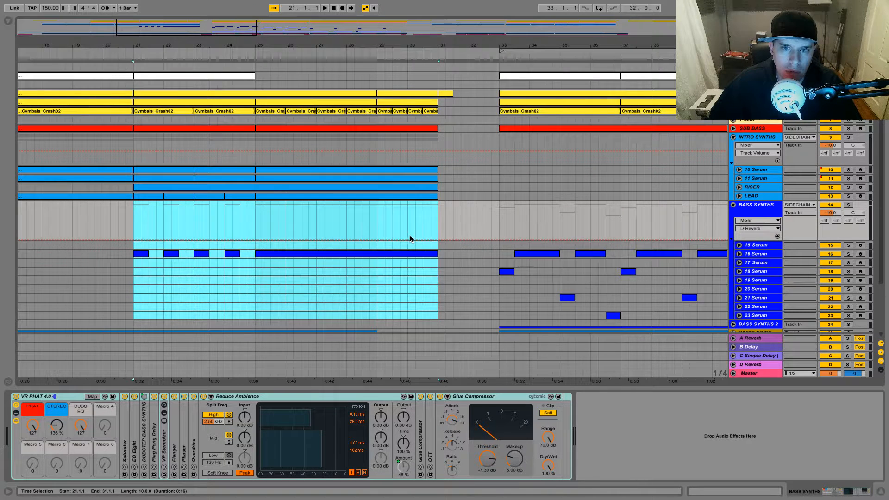
{"action": "left_click_drag", "start_coordinate": [410, 237], "coordinate": [410, 221]}
{"action": "key", "text": "space"}
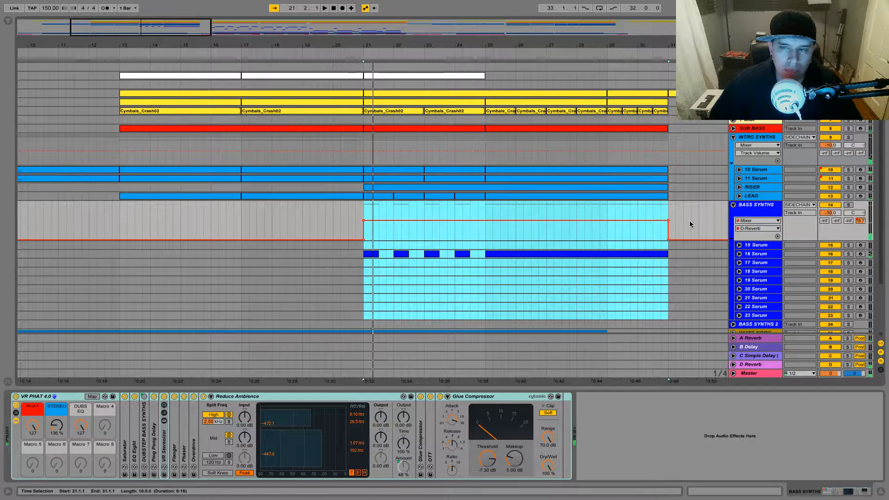
{"action": "key", "text": "space"}
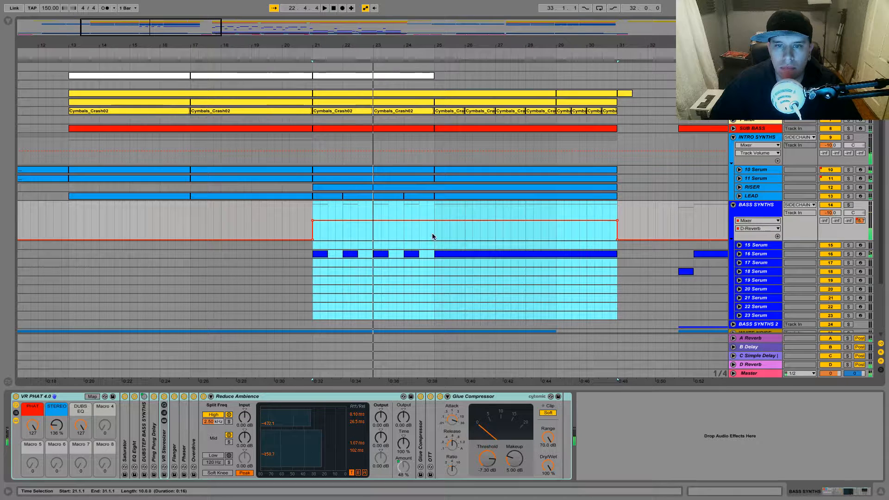
Fine-tune the BASS SYNTHS group's D-Reverb send level over bars 21 to 31, replaying the section after each adjustment
{"action": "left_click_drag", "start_coordinate": [433, 226], "coordinate": [432, 231]}
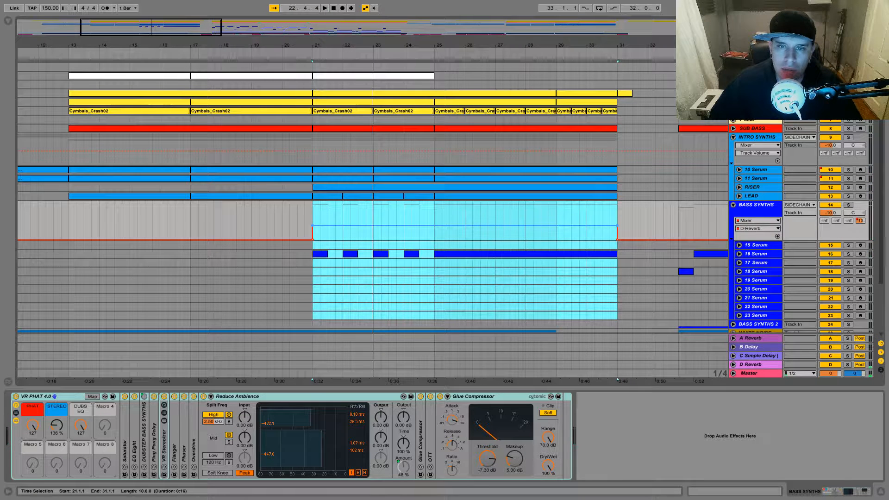
{"action": "key", "text": "space"}
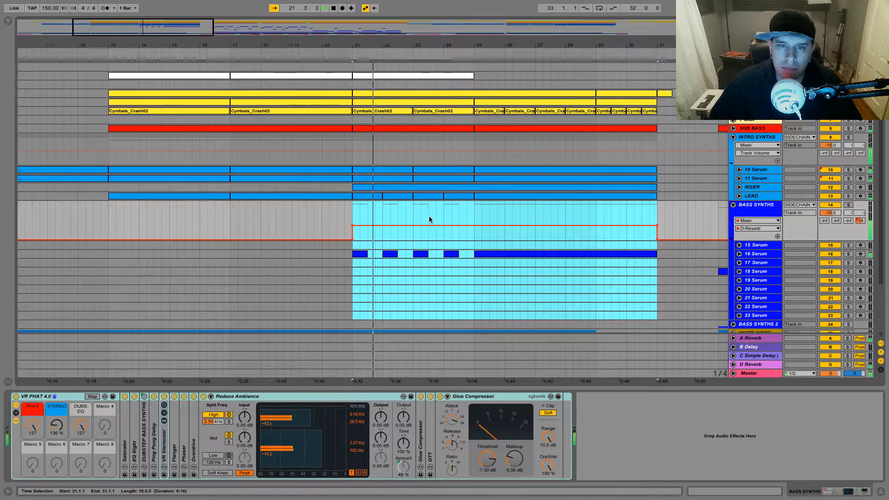
{"action": "left_click_drag", "start_coordinate": [432, 227], "coordinate": [431, 223]}
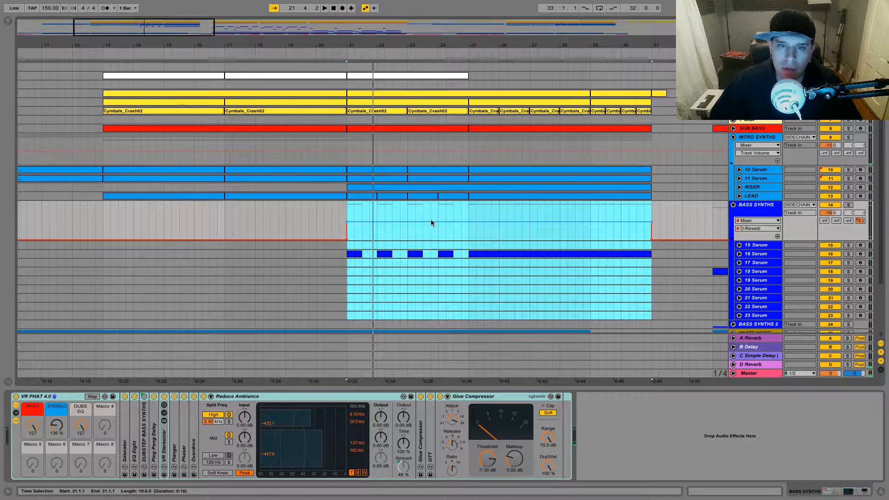
{"action": "key", "text": "space"}
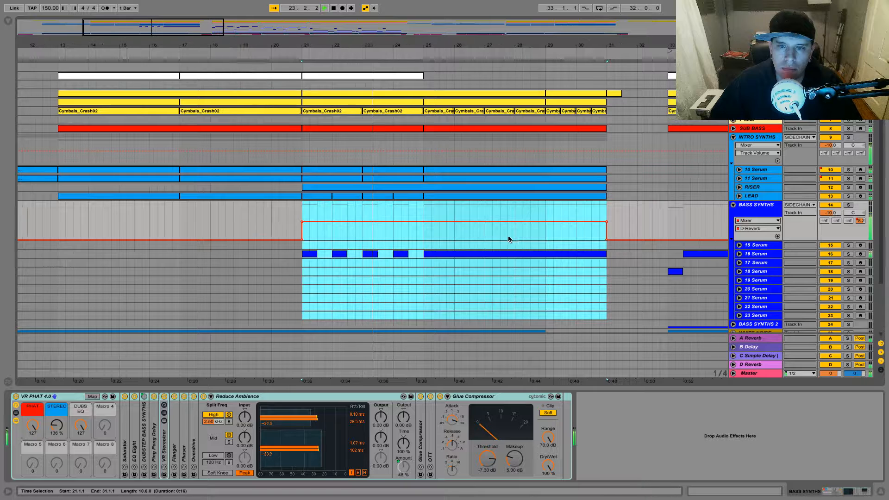
Ramp the BASS SYNTHS group's D-Reverb send upward from bar 29 to bar 31 and play from bar 25
{"action": "key", "text": "space"}
{"action": "left_click", "coordinate": [545, 236]}
{"action": "left_click_drag", "start_coordinate": [545, 236], "coordinate": [605, 234]}
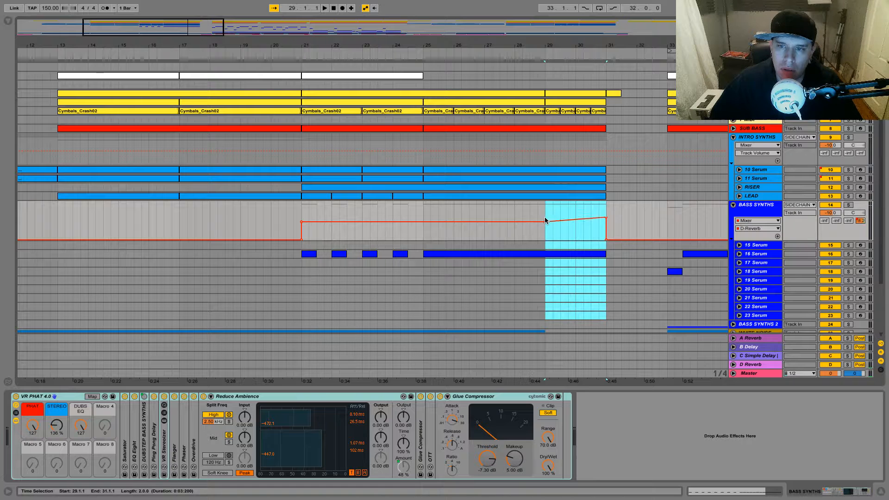
{"action": "left_click", "coordinate": [420, 212]}
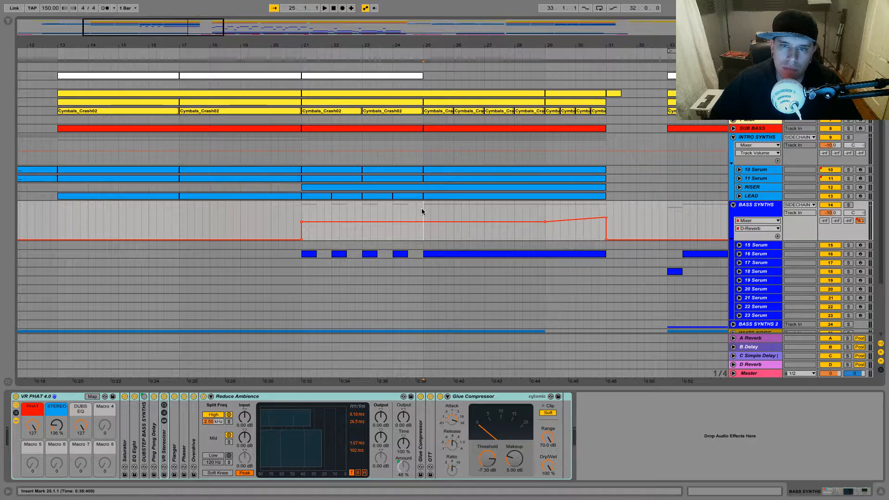
{"action": "key", "text": "space"}
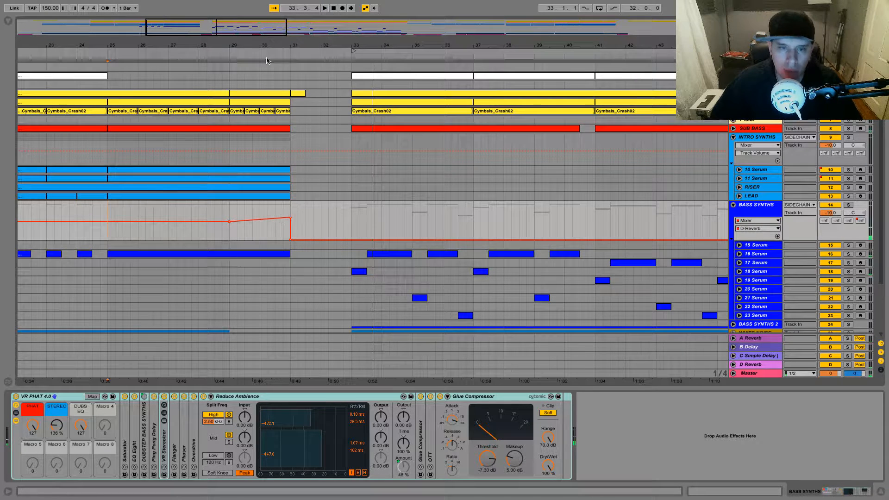
Add an Auto Filter effect to the end of the BASS SYNTHS group's device chain
{"action": "left_click_drag", "start_coordinate": [264, 37], "coordinate": [240, 36]}
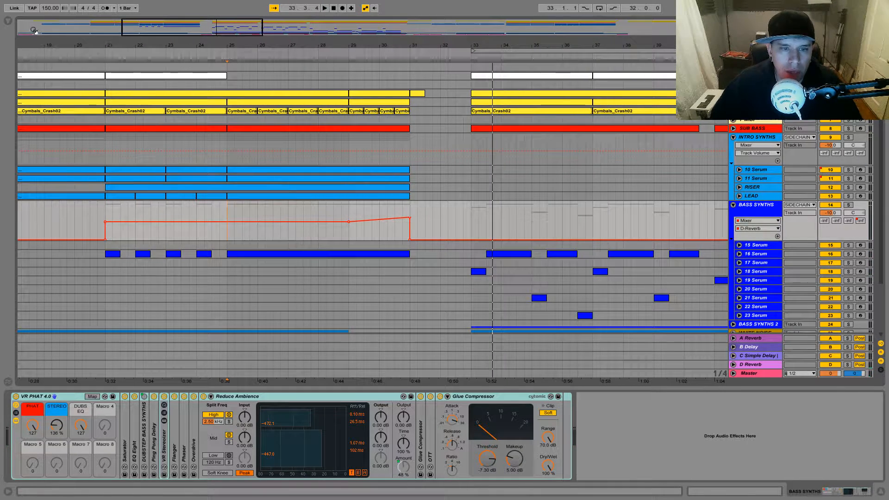
{"action": "left_click", "coordinate": [9, 22]}
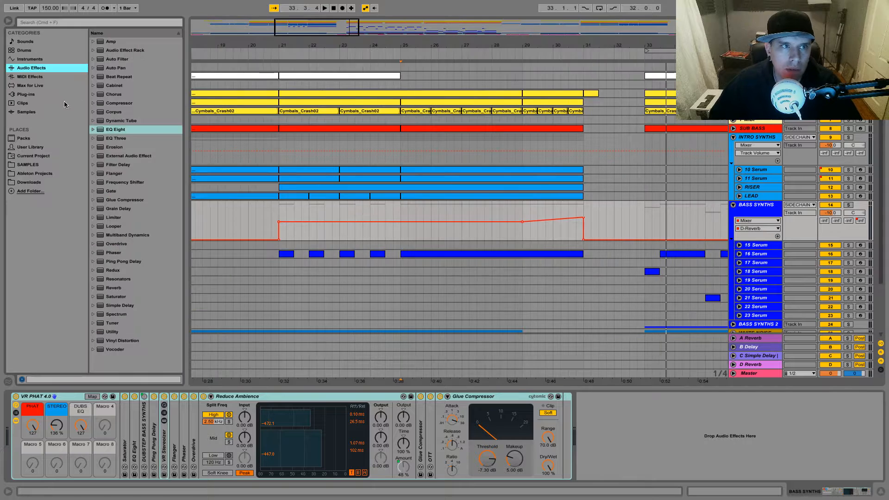
{"action": "left_click", "coordinate": [113, 60]}
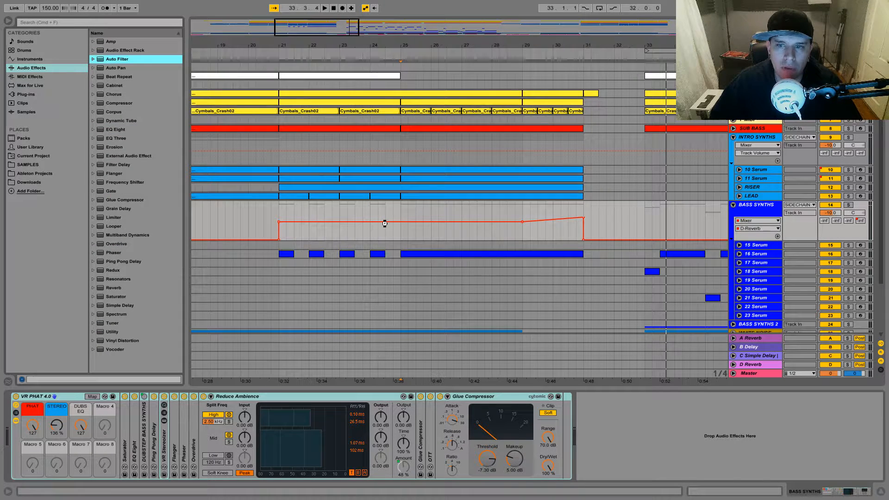
{"action": "left_click_drag", "start_coordinate": [384, 224], "coordinate": [399, 221]}
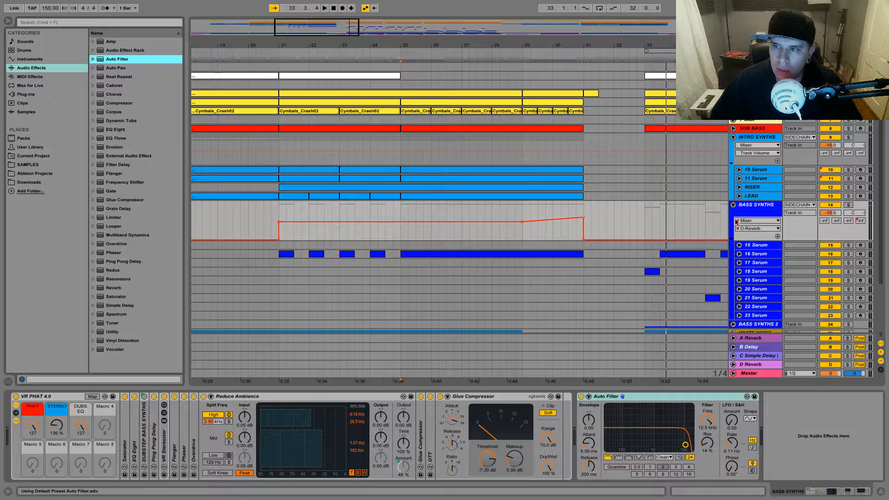
Automate the Auto Filter's Device On parameter on the BASS SYNTHS group so it is active only from bar 21 to bar 33
{"action": "left_click", "coordinate": [750, 229]}
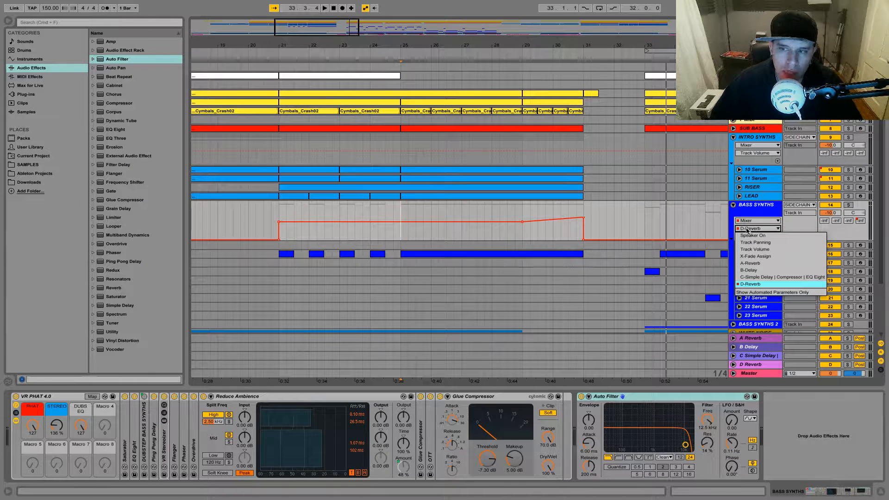
{"action": "left_click", "coordinate": [757, 220]}
{"action": "left_click", "coordinate": [758, 220]}
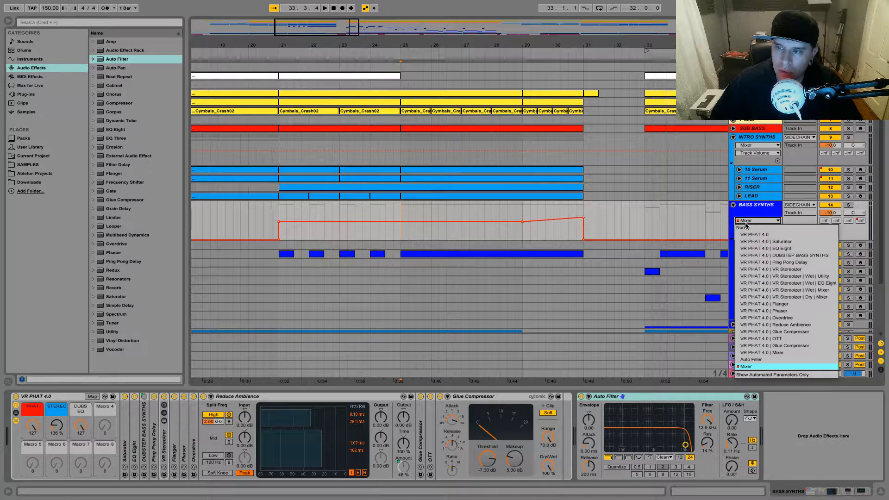
{"action": "left_click", "coordinate": [751, 359]}
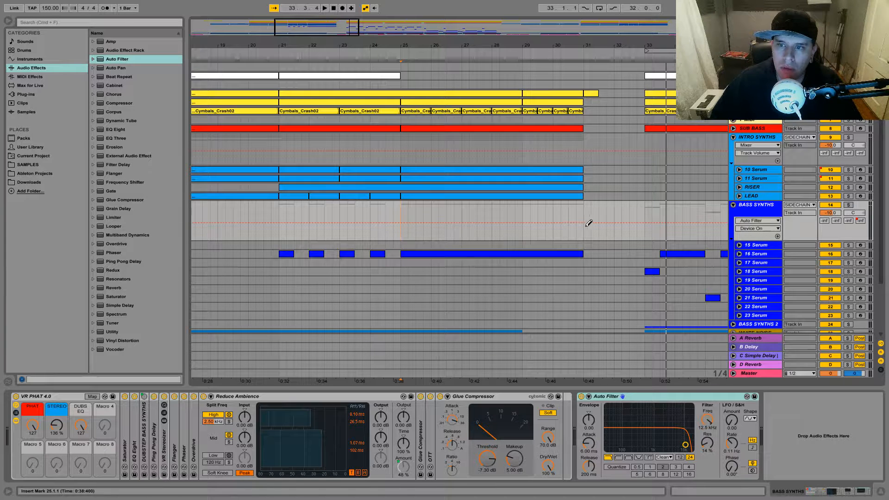
{"action": "left_click", "coordinate": [648, 232]}
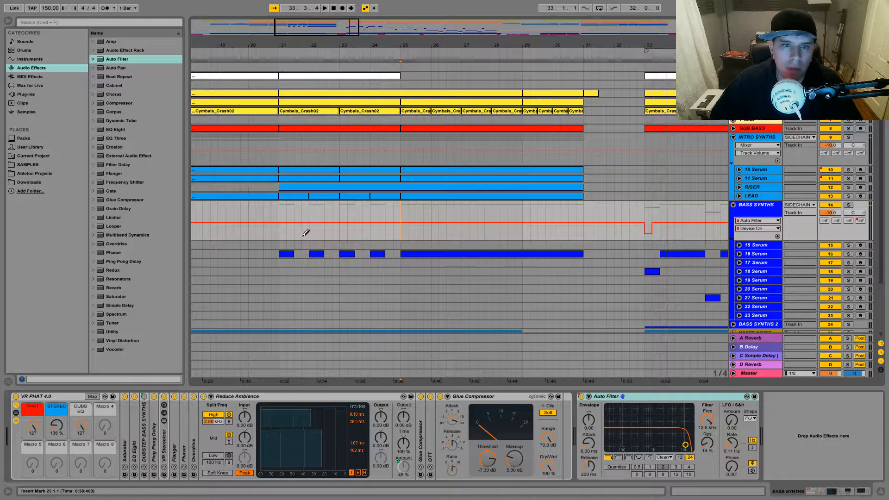
{"action": "left_click", "coordinate": [276, 231]}
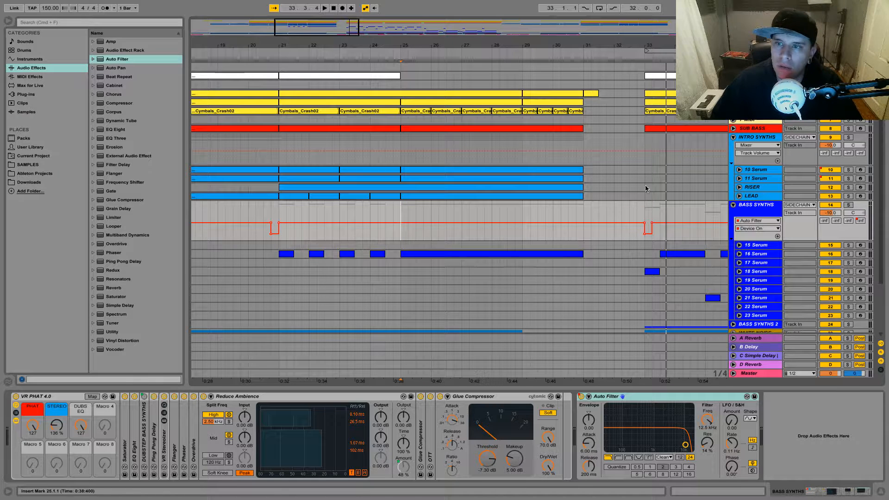
{"action": "left_click", "coordinate": [653, 224]}
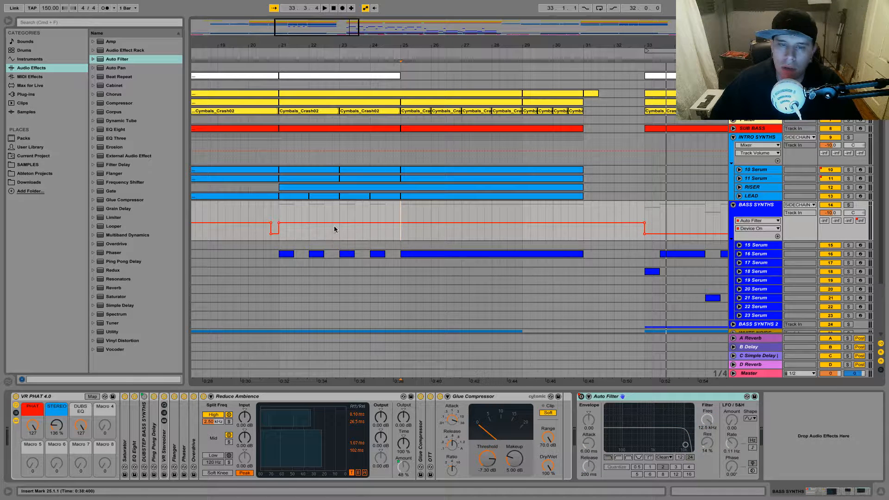
{"action": "left_click", "coordinate": [272, 224]}
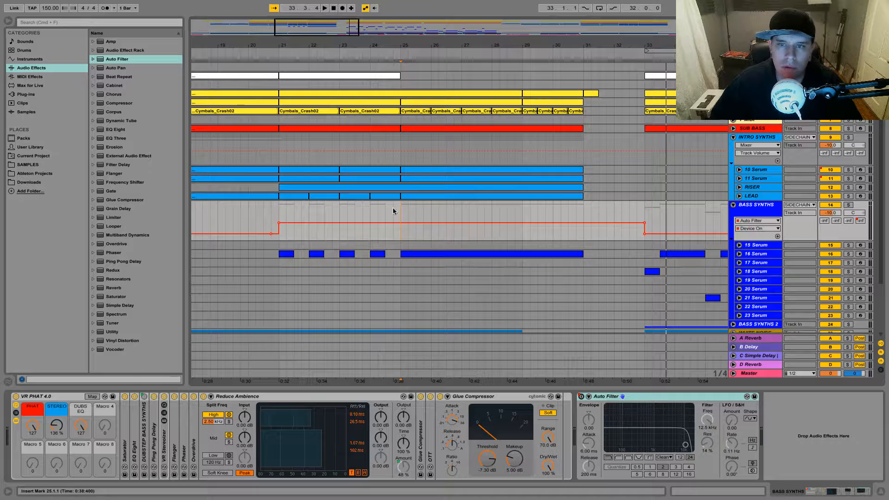
Change the Auto Filter to a high-pass filter and lower its frequency to 26.0 Hz
{"action": "left_click", "coordinate": [759, 229]}
{"action": "left_click", "coordinate": [751, 271]}
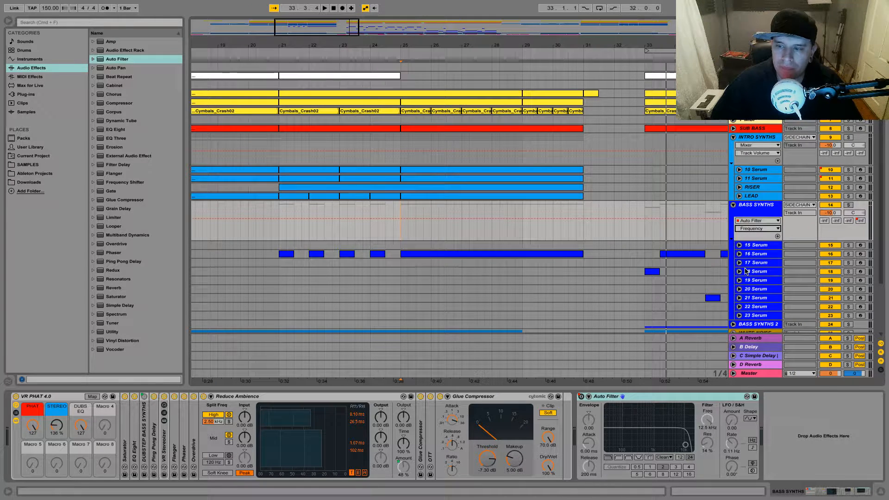
{"action": "left_click", "coordinate": [645, 399]}
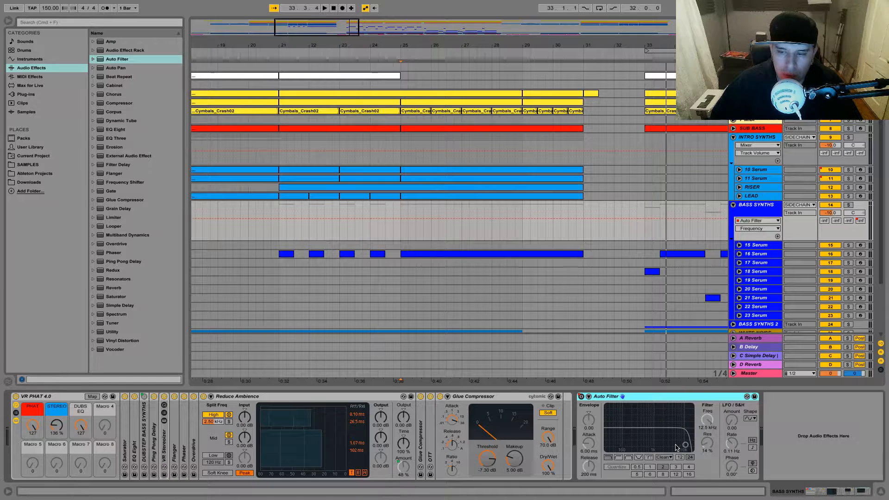
{"action": "left_click", "coordinate": [620, 458]}
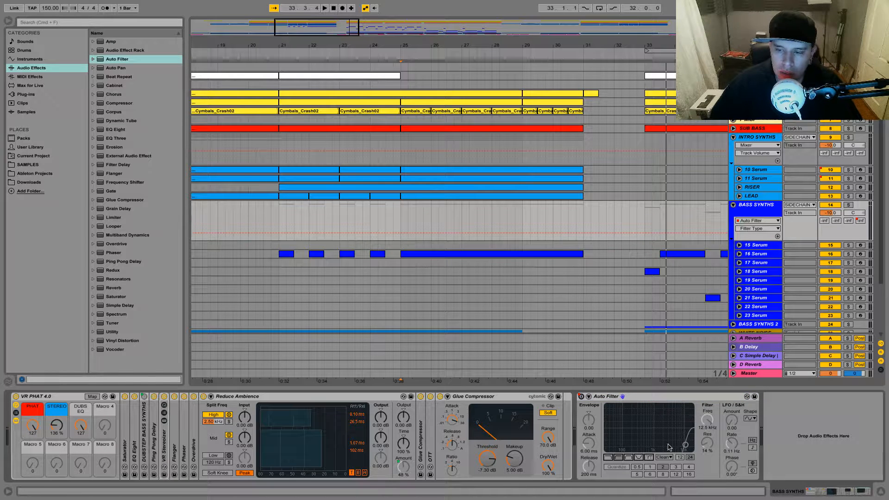
{"action": "left_click_drag", "start_coordinate": [707, 420], "coordinate": [708, 440]}
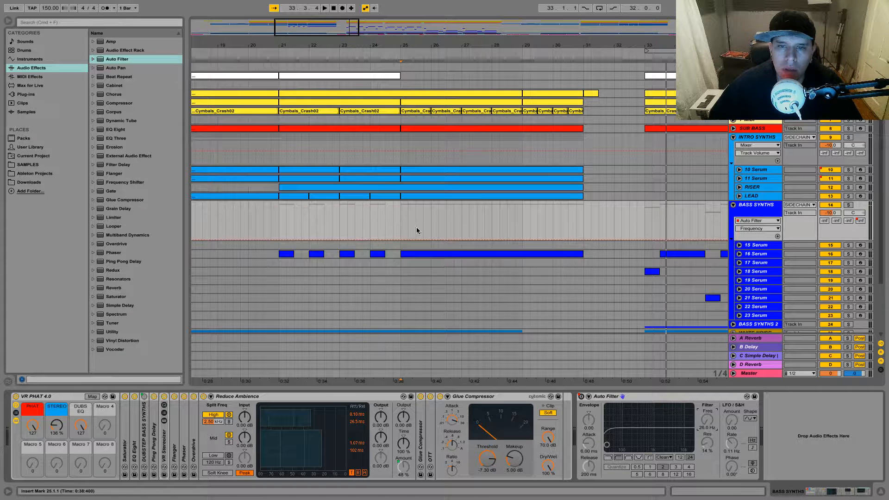
Shape the Auto Filter's Frequency automation into a rising ramp from the minimum at bar 21 to bar 31, and check points along it
{"action": "left_click_drag", "start_coordinate": [280, 221], "coordinate": [560, 218]}
{"action": "left_click_drag", "start_coordinate": [279, 218], "coordinate": [279, 239]}
{"action": "left_click", "coordinate": [518, 240]}
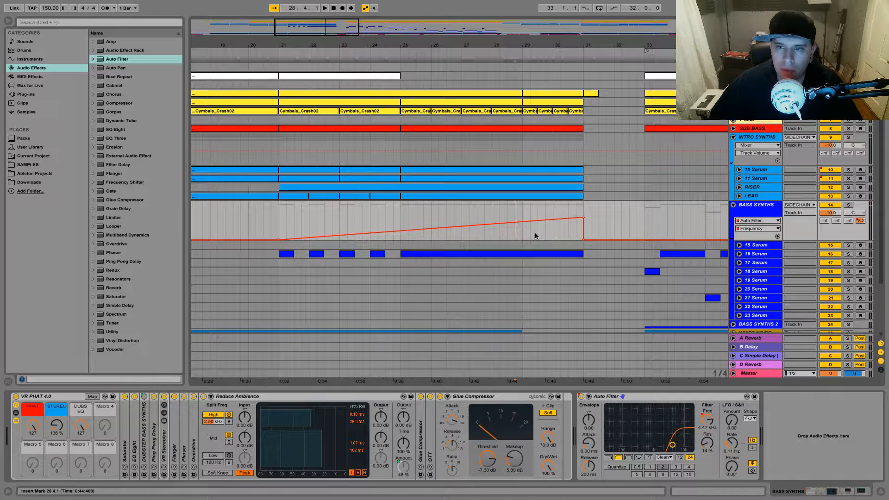
{"action": "left_click", "coordinate": [568, 234]}
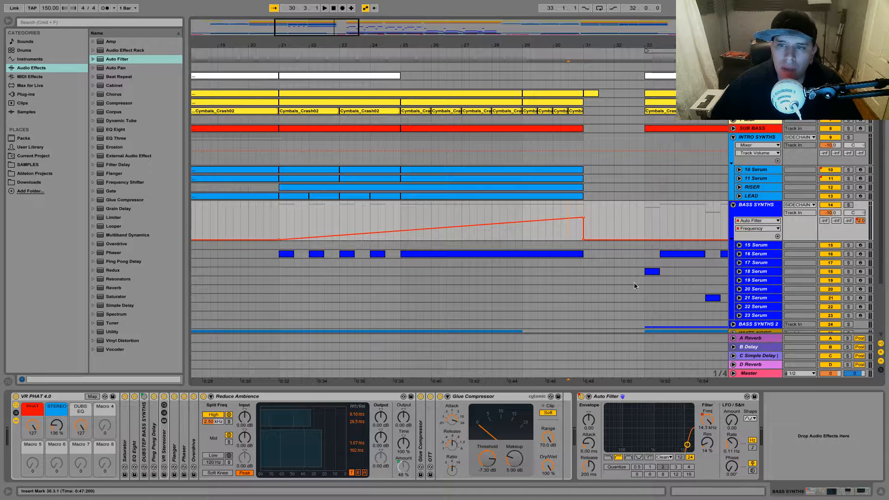
Lower the end point of the filter frequency ramp at bar 31 and play from bar 25 into the drop
{"action": "mouse_move", "coordinate": [582, 220]}
{"action": "left_click_drag", "start_coordinate": [584, 219], "coordinate": [583, 223]}
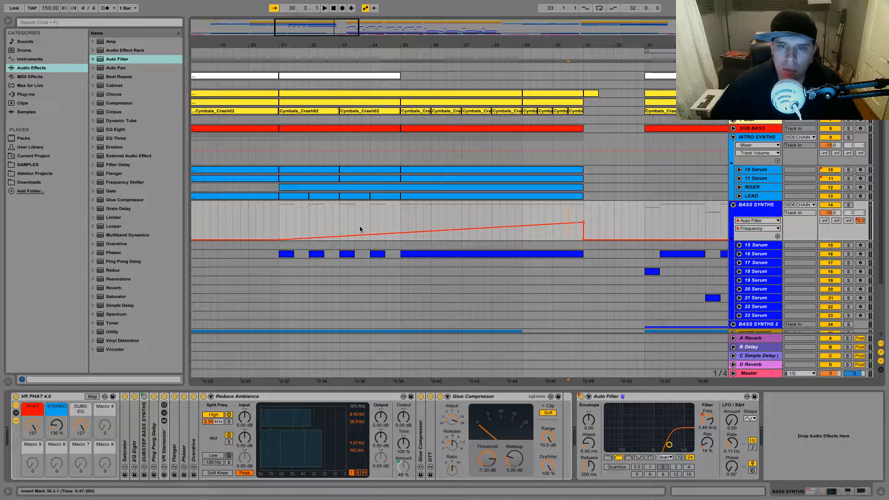
{"action": "left_click", "coordinate": [399, 221]}
{"action": "key", "text": "space"}
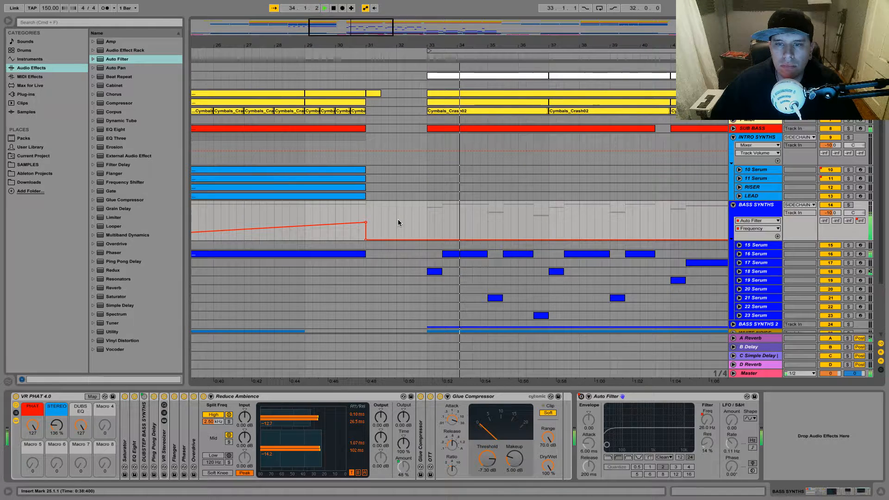
{"action": "key", "text": "space"}
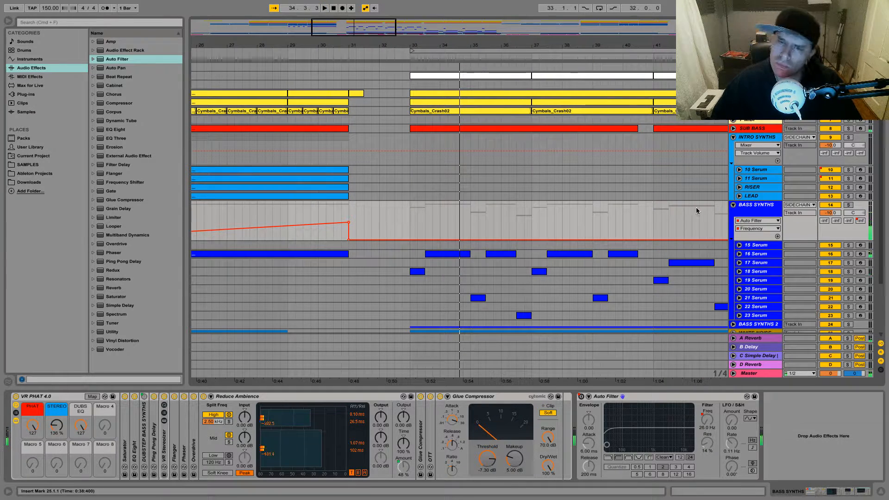
Fold the BASS SYNTHS group, show the wider arrangement and play the build-up from bar 13
{"action": "left_click", "coordinate": [734, 205]}
{"action": "left_click_drag", "start_coordinate": [379, 25], "coordinate": [420, 50]}
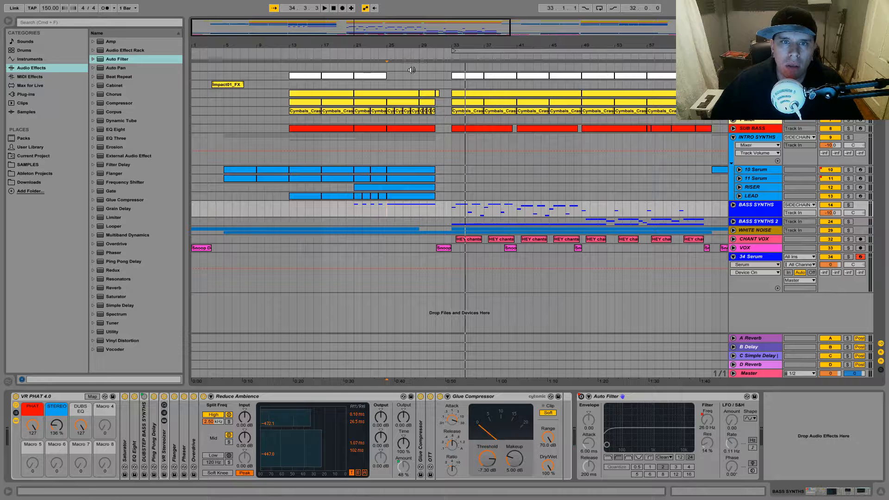
{"action": "left_click", "coordinate": [285, 212]}
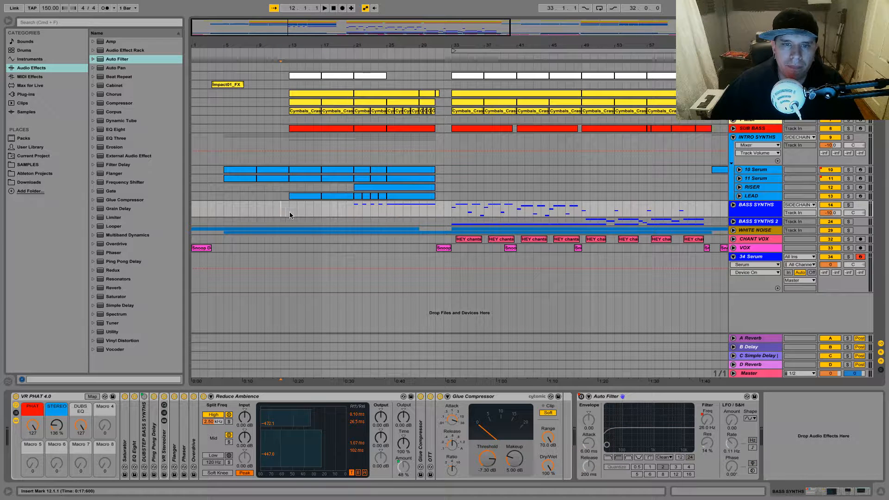
{"action": "key", "text": "space"}
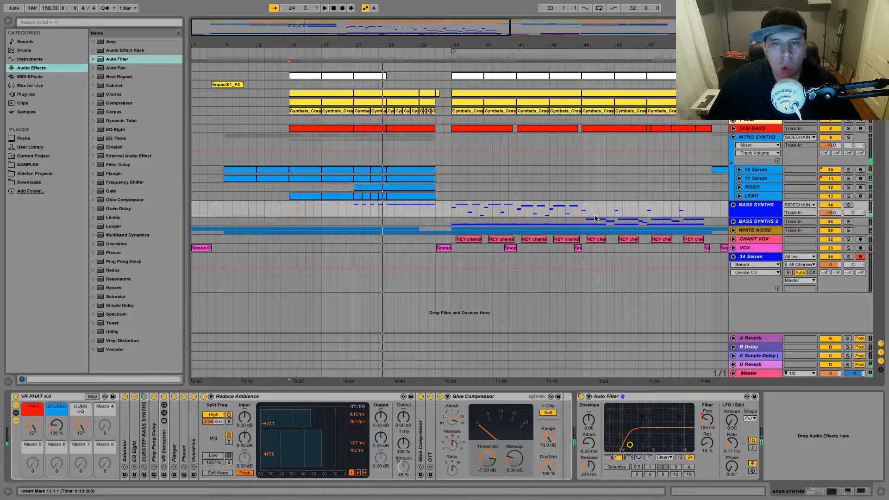
Unfold and solo the BASS SYNTHS group, and audition the drop's bass hits up to the 21 Serum clip at bar 35
{"action": "left_click", "coordinate": [733, 205]}
{"action": "left_click", "coordinate": [848, 205]}
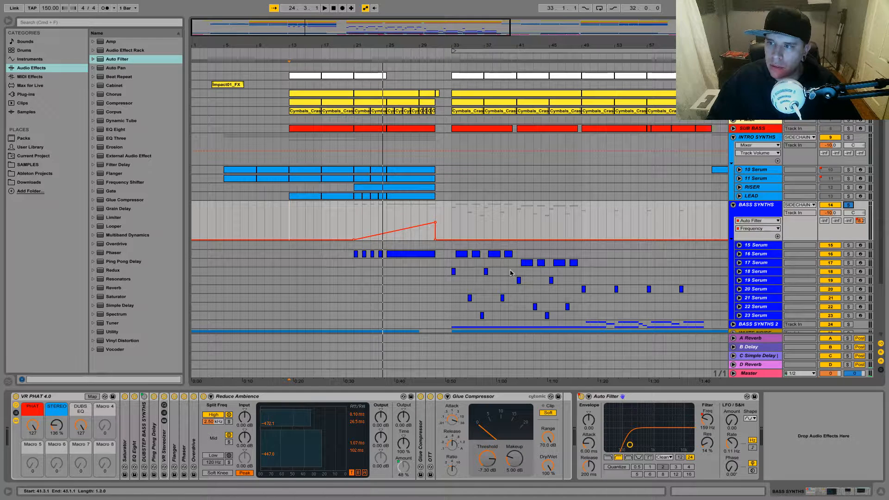
{"action": "left_click", "coordinate": [470, 298]}
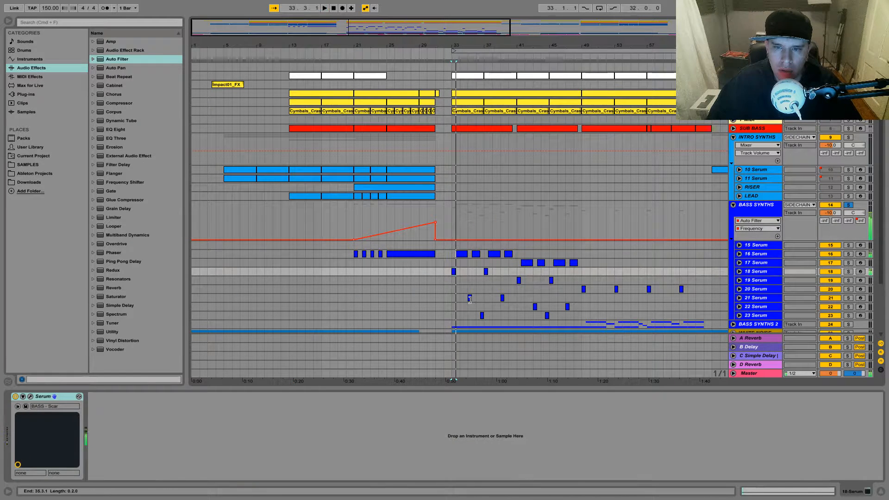
{"action": "key", "text": "space"}
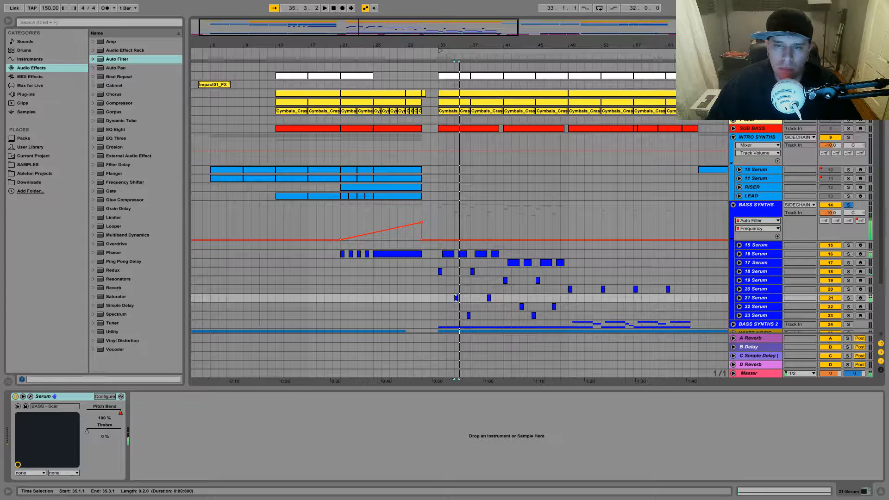
Copy the 21 Serum clip from bar 35 and place the copy at 24.3.1, just before bar 25
{"action": "right_click", "coordinate": [456, 301]}
{"action": "left_click", "coordinate": [462, 313]}
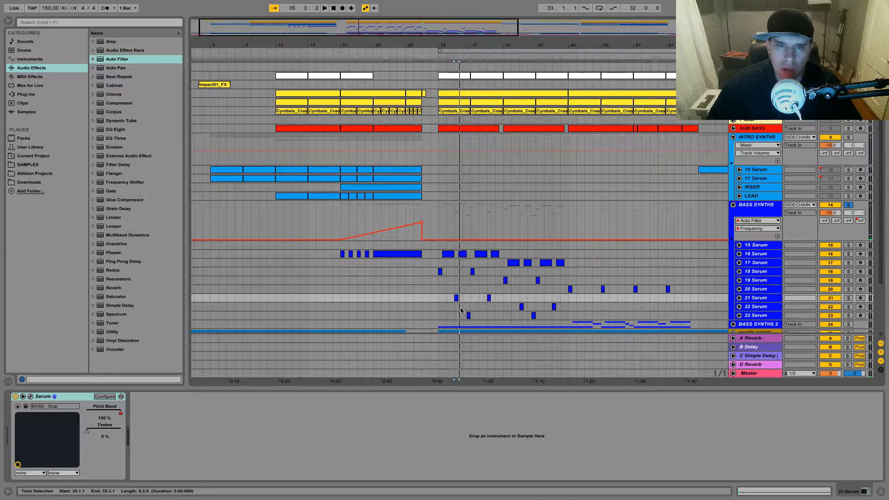
{"action": "key", "text": "space"}
{"action": "left_click", "coordinate": [367, 301]}
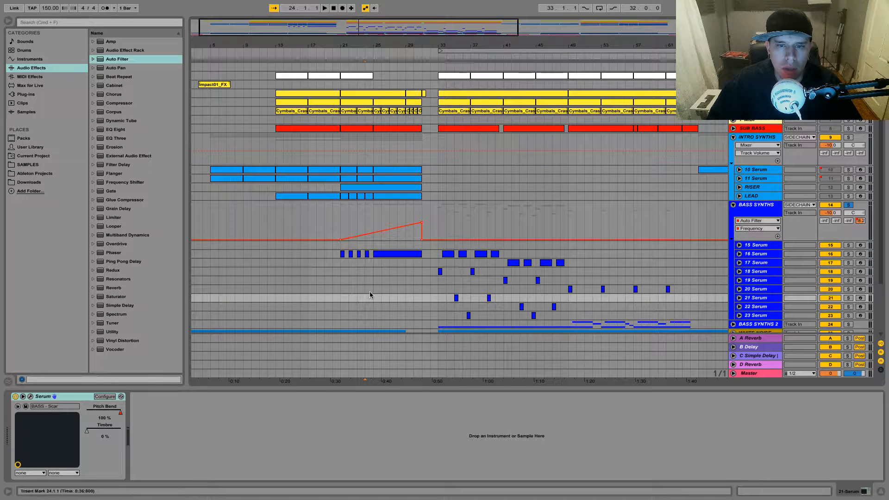
{"action": "left_click_drag", "start_coordinate": [310, 32], "coordinate": [339, 220]}
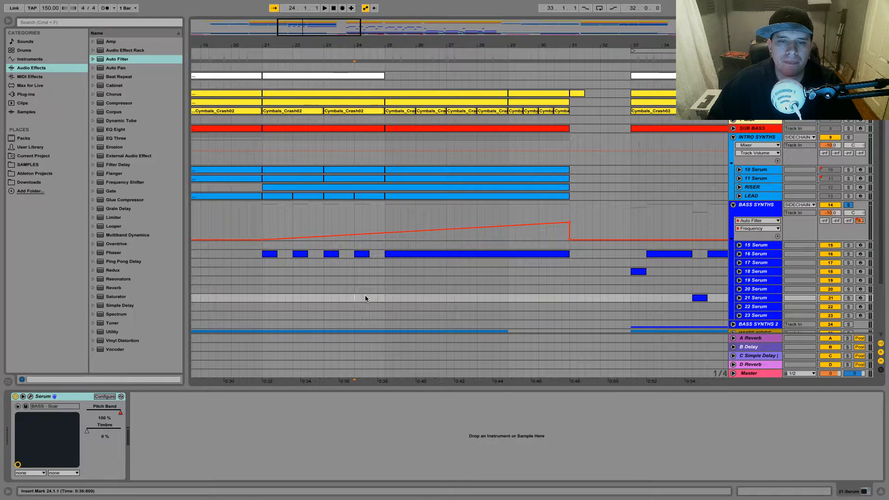
{"action": "key", "text": "super+shift+m"}
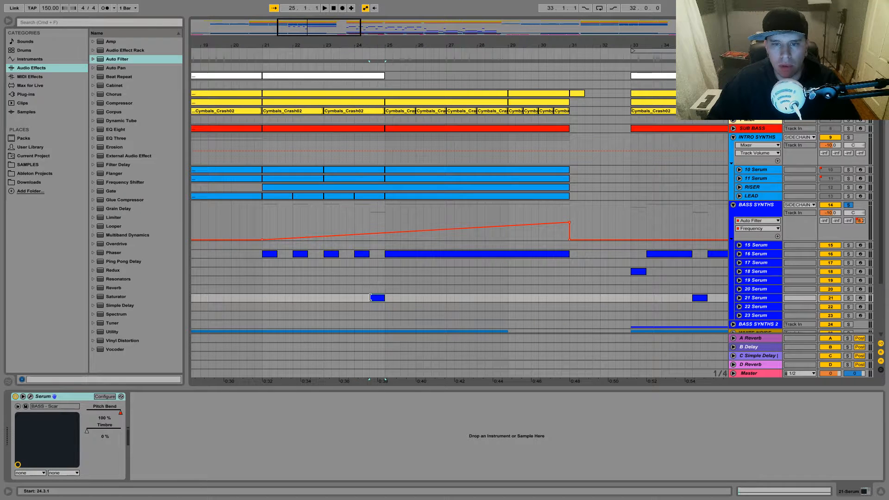
{"action": "left_click", "coordinate": [750, 221]}
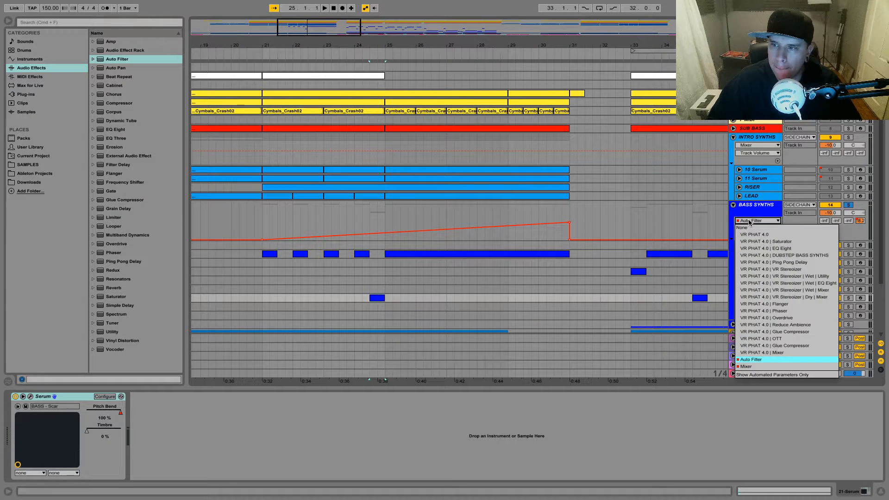
{"action": "left_click", "coordinate": [750, 221]}
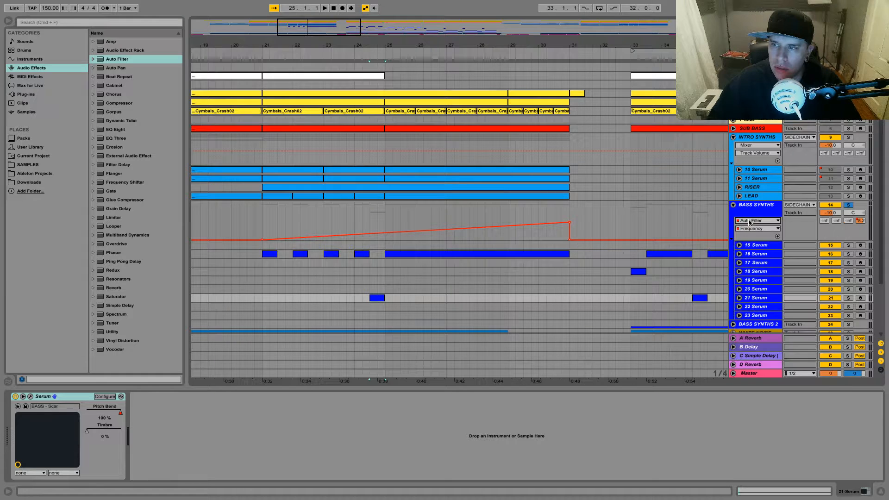
Unsolo the BASS SYNTHS group and play the build-up from bar 21 through the copied 21 Serum clip before bar 25
{"action": "left_click", "coordinate": [848, 206]}
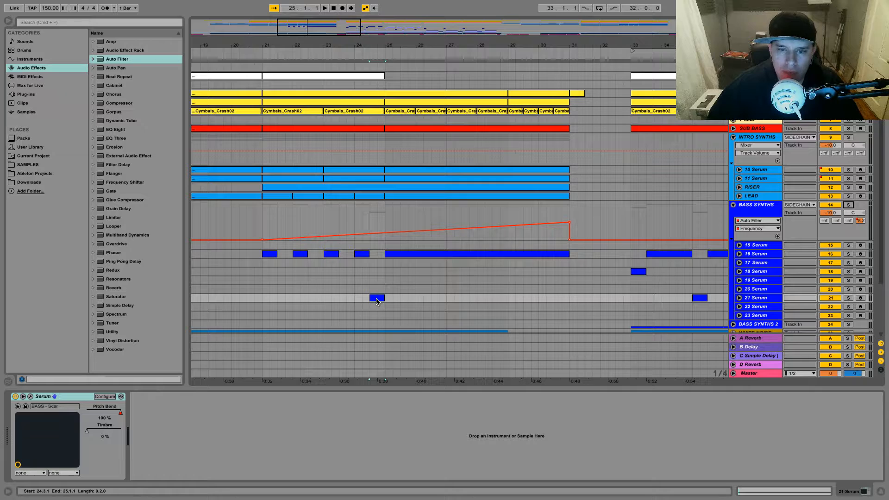
{"action": "left_click", "coordinate": [258, 226]}
{"action": "key", "text": "space"}
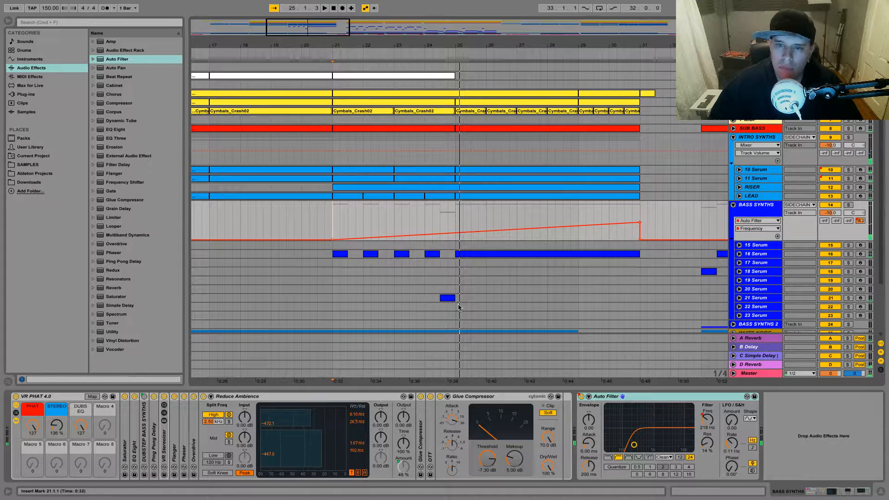
{"action": "left_click", "coordinate": [448, 300]}
{"action": "key", "text": "space"}
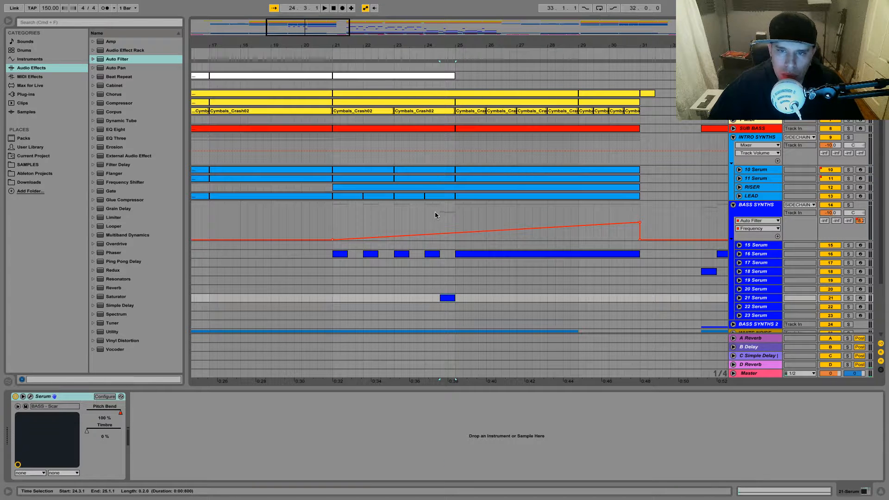
Unfold the SUB BASS track, make a separate clip from 24.3.1 to 25.1.1 and lengthen its note to fill the half bar
{"action": "left_click", "coordinate": [733, 128]}
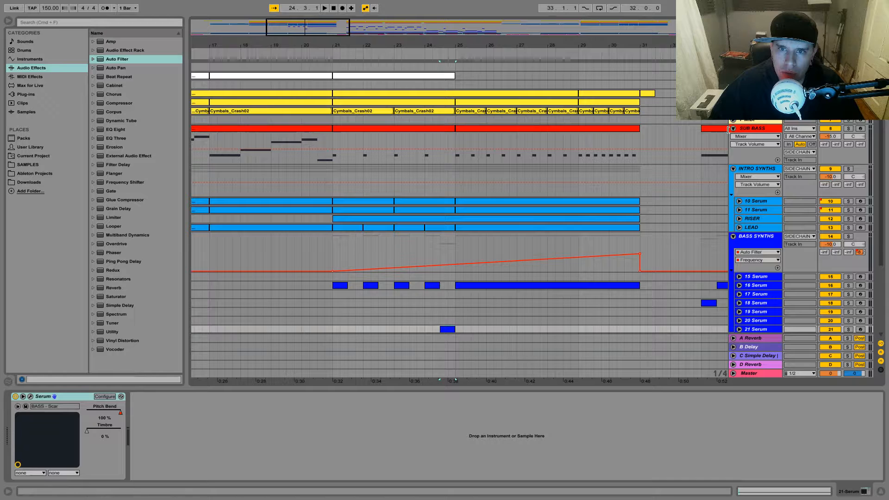
{"action": "left_click_drag", "start_coordinate": [425, 159], "coordinate": [434, 164]}
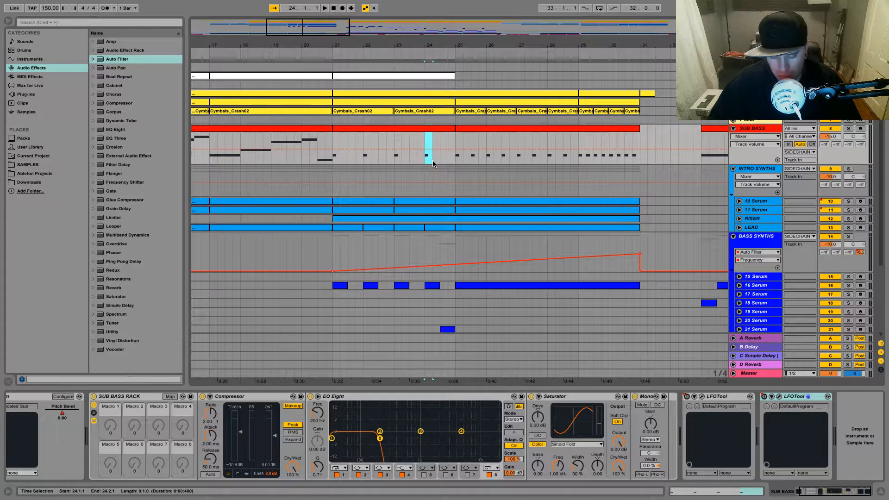
{"action": "left_click", "coordinate": [441, 160]}
{"action": "left_click_drag", "start_coordinate": [440, 163], "coordinate": [455, 128]}
{"action": "key", "text": "super+shift+m"}
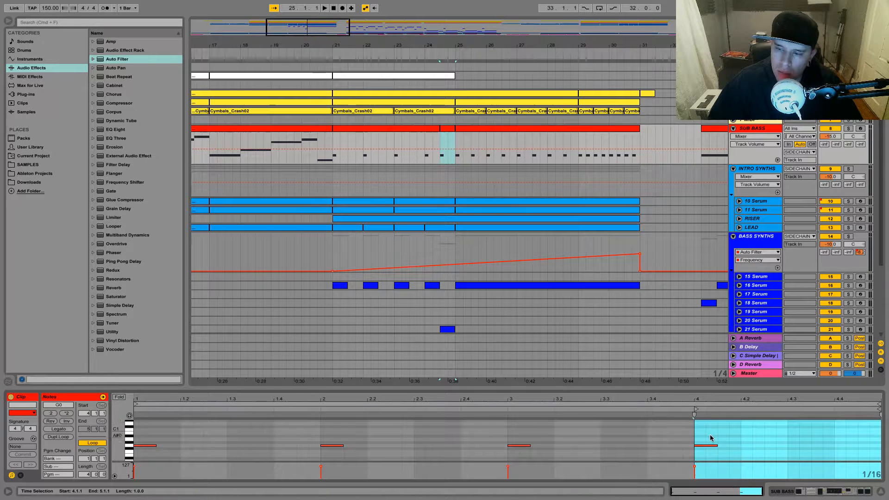
{"action": "left_click", "coordinate": [729, 441]}
{"action": "left_click_drag", "start_coordinate": [717, 446], "coordinate": [782, 446]}
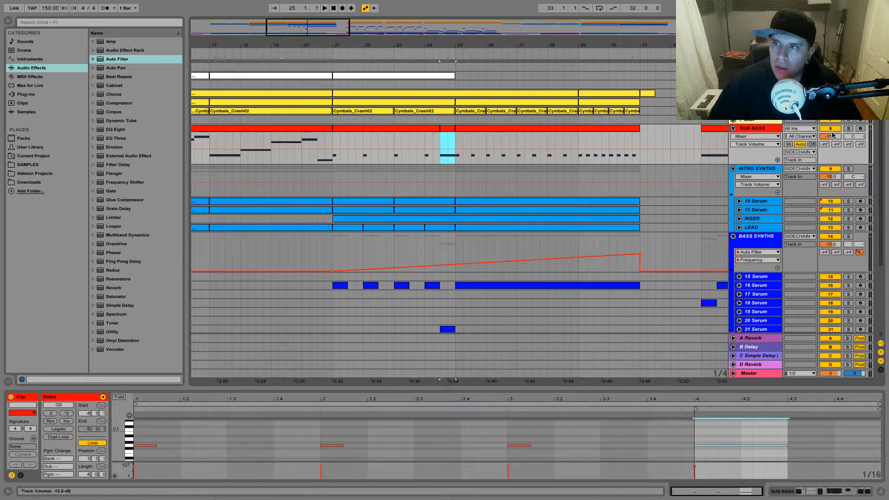
Solo the SUB BASS track, audition the sustained note from 24.3.1 and unsolo the track
{"action": "left_click", "coordinate": [848, 128]}
{"action": "key", "text": "space"}
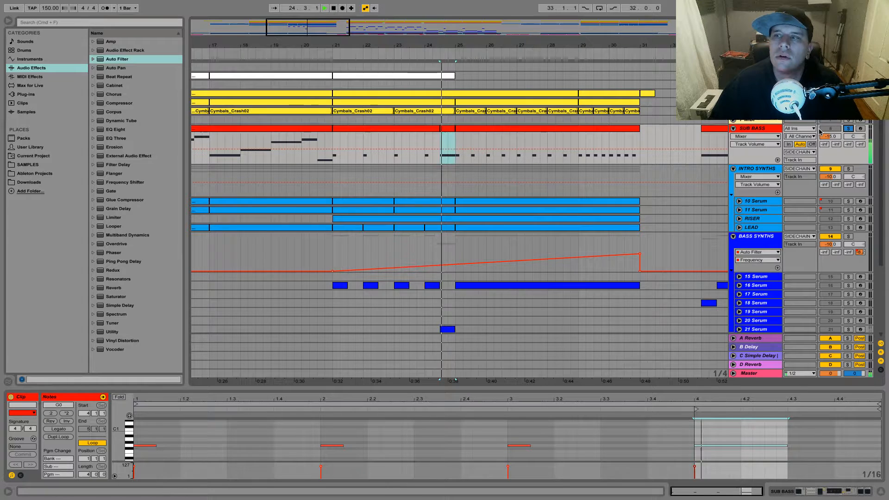
{"action": "left_click", "coordinate": [849, 128]}
{"action": "key", "text": "space"}
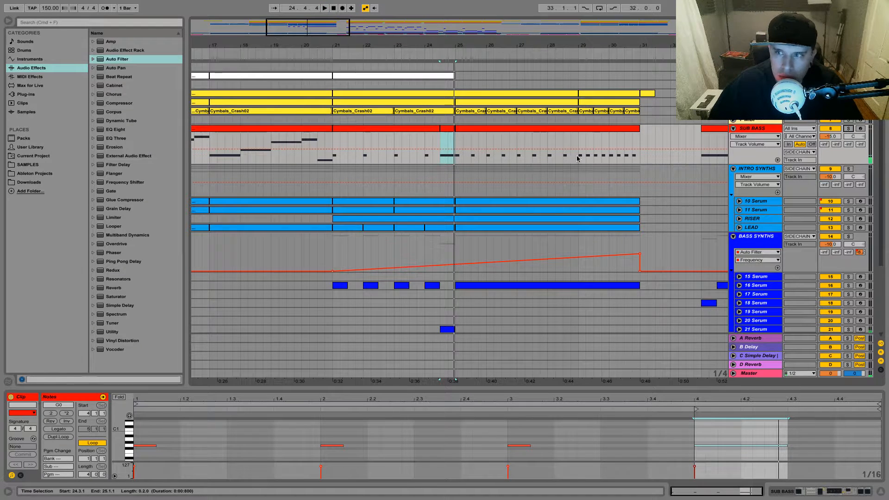
Play the build-up from bar 21 with all tracks and fold the SUB BASS track
{"action": "left_click", "coordinate": [332, 160]}
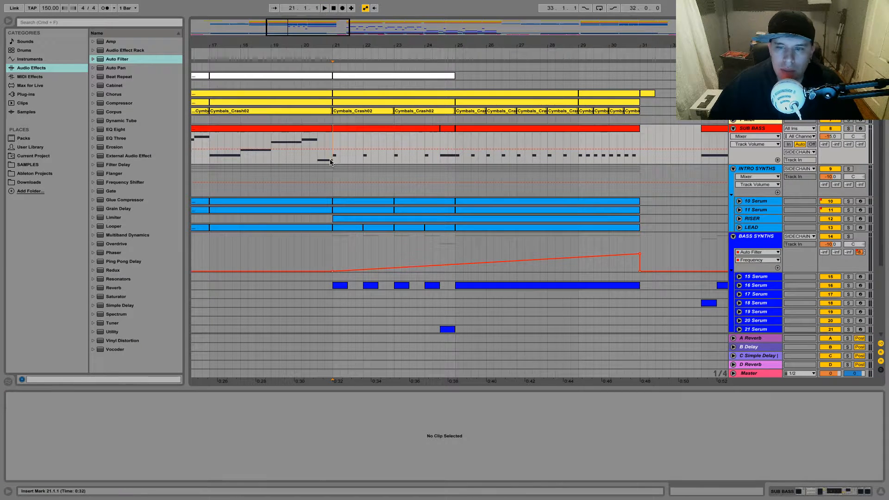
{"action": "key", "text": "space"}
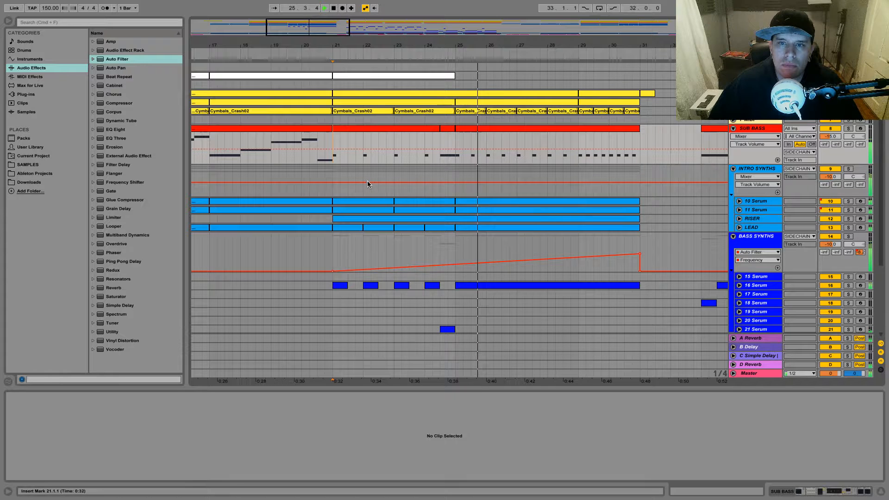
{"action": "left_click", "coordinate": [734, 129]}
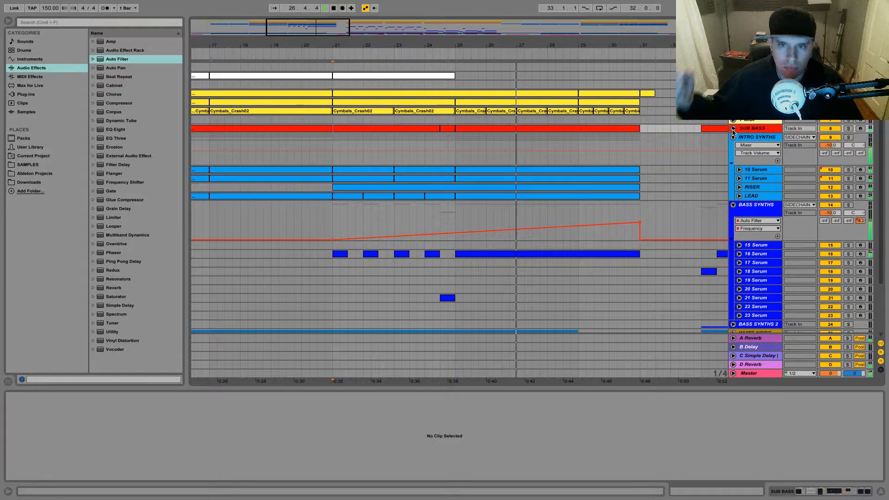
{"action": "key", "text": "space"}
Fold the BASS SYNTHS and INTRO SYNTHS groups, and play the whole arrangement from bar 1
{"action": "left_click", "coordinate": [733, 204]}
{"action": "left_click_drag", "start_coordinate": [303, 31], "coordinate": [322, 31]}
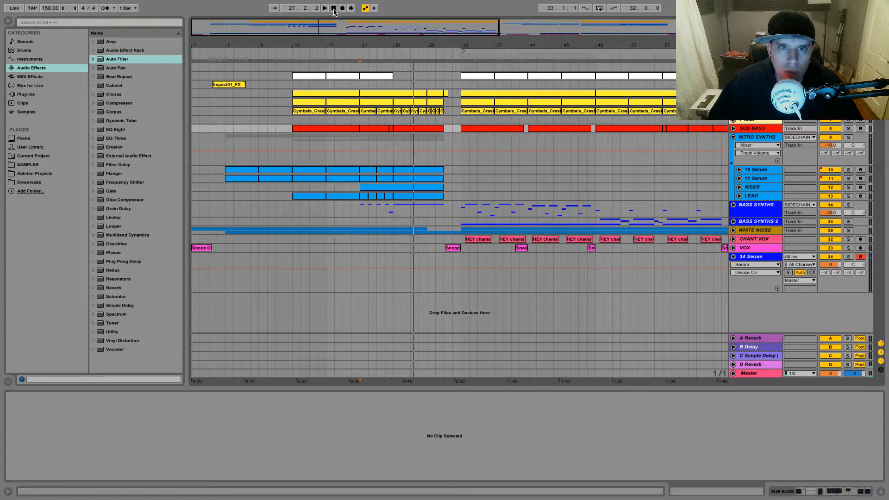
{"action": "left_click_drag", "start_coordinate": [226, 277], "coordinate": [193, 63]}
{"action": "key", "text": "space"}
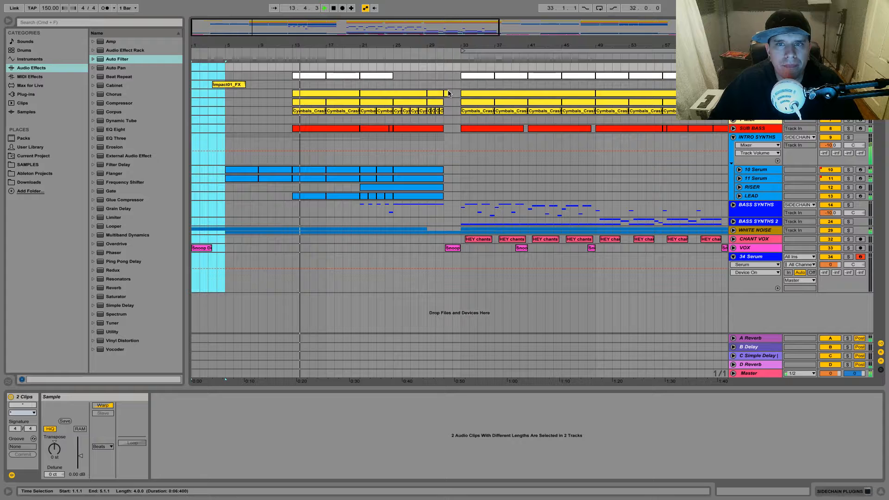
{"action": "left_click", "coordinate": [733, 138]}
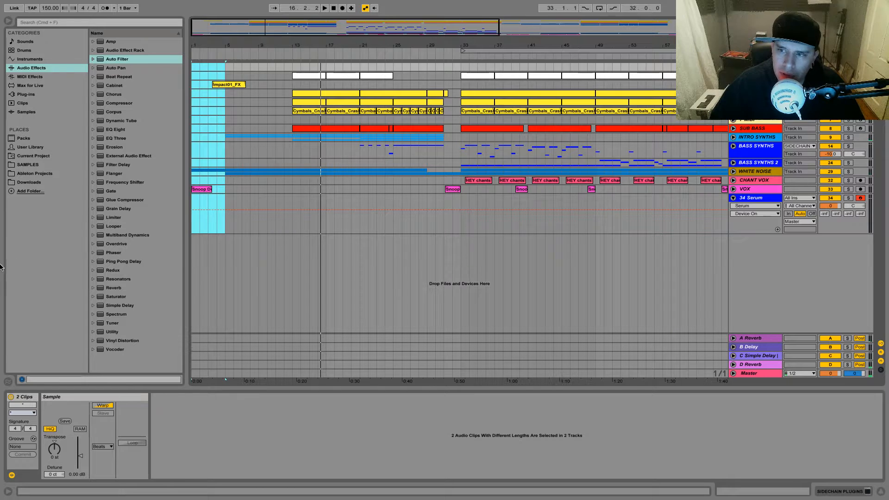
Browse the Ableton Projects folder to the imported samples of the cmon excision Project and widen the browser to read their names
{"action": "left_click", "coordinate": [26, 174]}
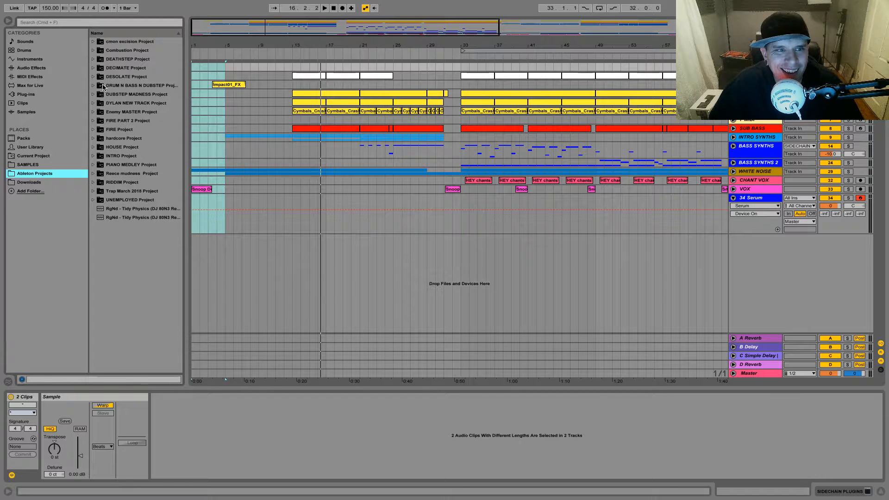
{"action": "left_click", "coordinate": [93, 42]}
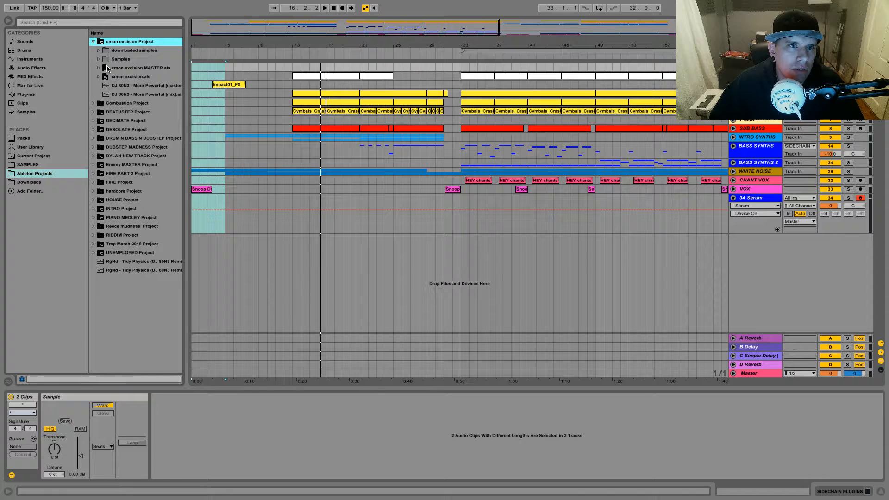
{"action": "left_click", "coordinate": [98, 60]}
{"action": "left_click", "coordinate": [104, 68]}
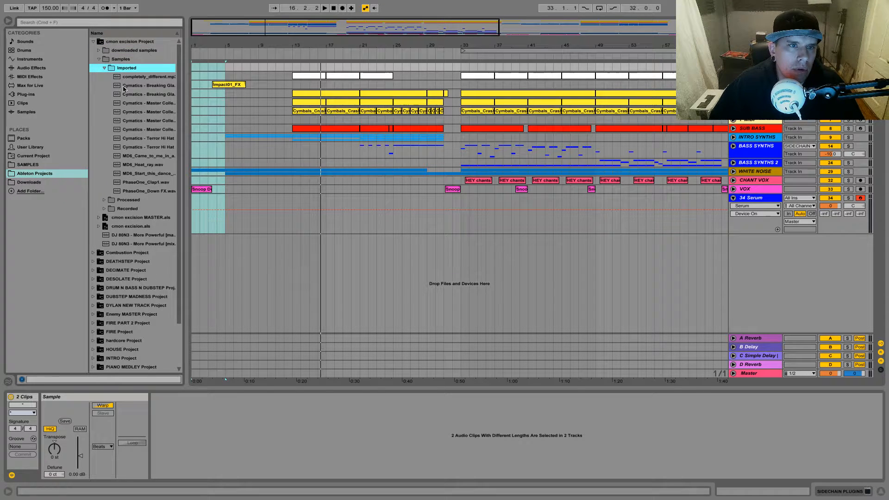
{"action": "left_click_drag", "start_coordinate": [184, 134], "coordinate": [214, 128]}
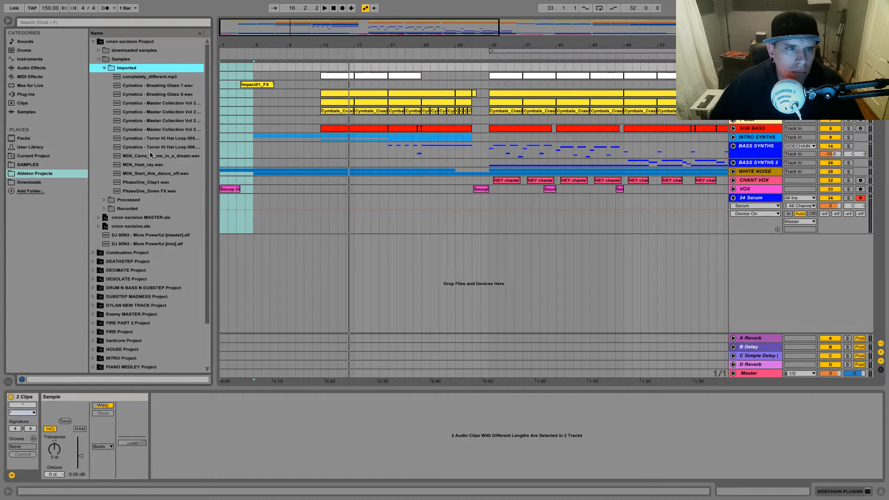
Examine the project's Processed samples in the Consolidate, Crop and Reverse folders, and its Recorded samples
{"action": "left_click", "coordinate": [104, 68]}
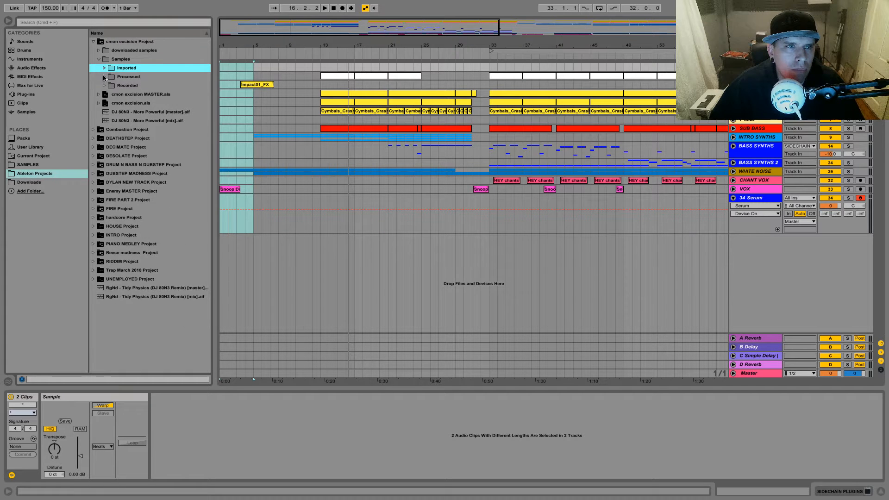
{"action": "left_click", "coordinate": [104, 76]}
{"action": "left_click", "coordinate": [109, 86]}
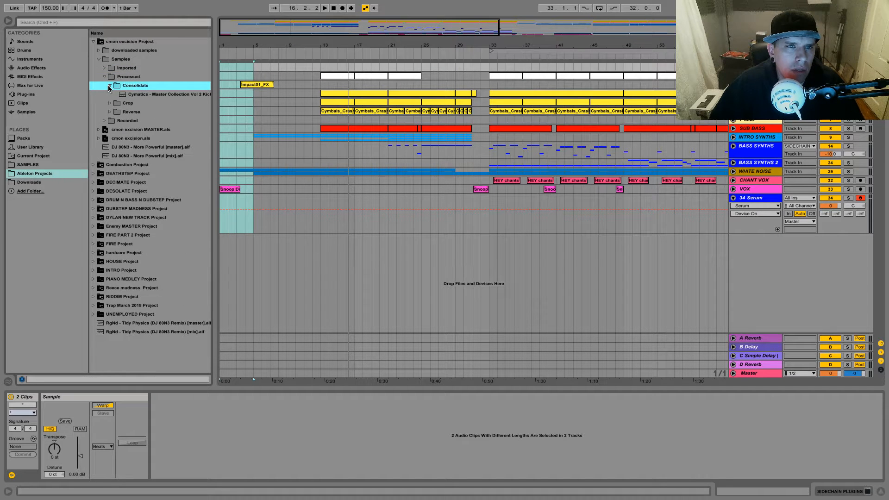
{"action": "left_click", "coordinate": [109, 86]}
{"action": "left_click", "coordinate": [110, 93]}
{"action": "left_click", "coordinate": [110, 93]}
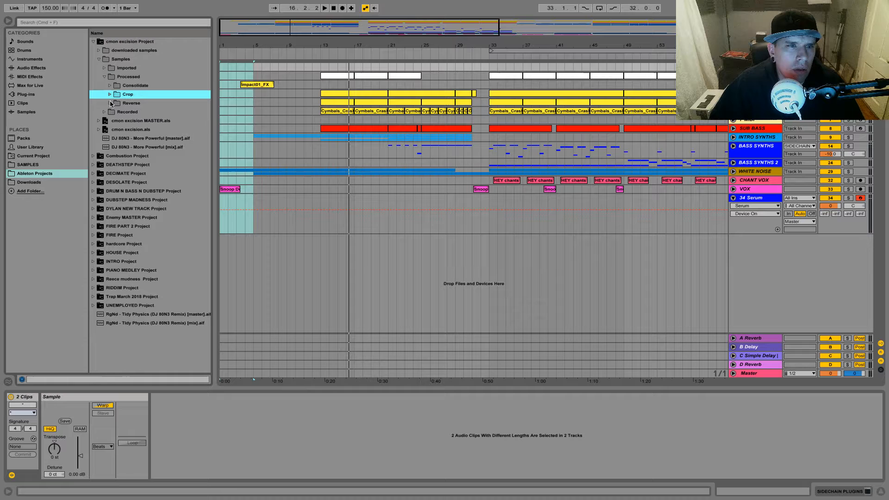
{"action": "left_click", "coordinate": [110, 103]}
{"action": "left_click", "coordinate": [110, 102]}
{"action": "left_click", "coordinate": [104, 112]}
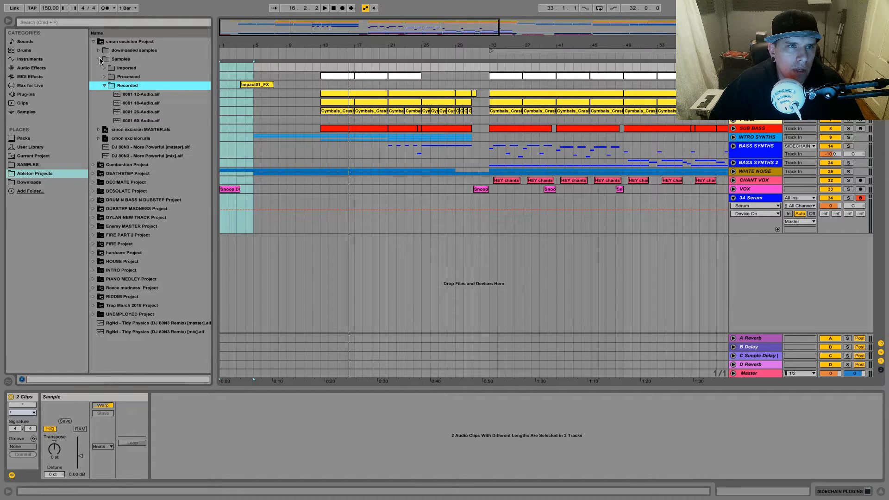
Collapse the Samples folder, look through the tracks inside cmon excision.als and collapse the set again
{"action": "left_click", "coordinate": [99, 59]}
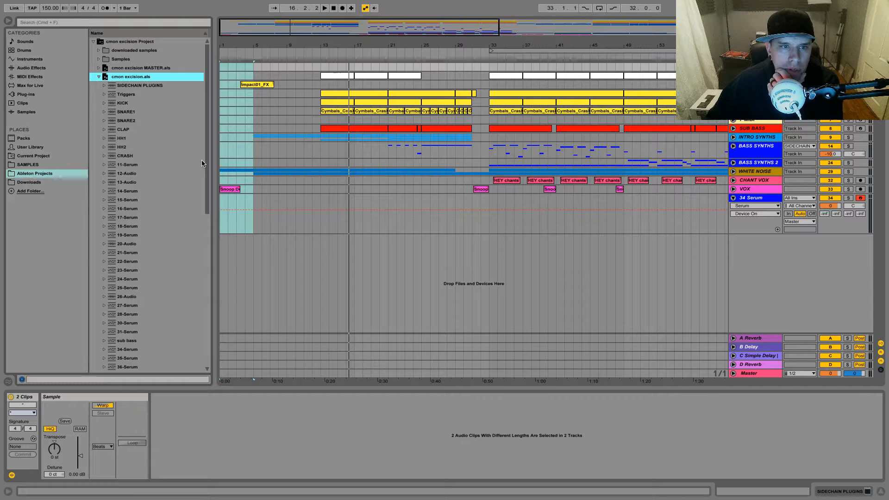
{"action": "scroll", "coordinate": [207, 186], "scroll_direction": "down", "scroll_amount": 3}
{"action": "left_click_drag", "start_coordinate": [206, 186], "coordinate": [202, 241]}
{"action": "left_click_drag", "start_coordinate": [203, 239], "coordinate": [202, 163]}
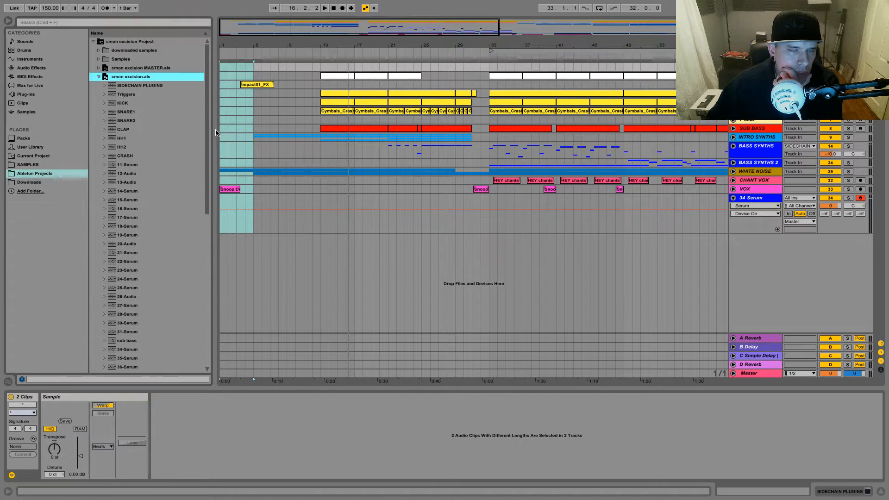
{"action": "left_click", "coordinate": [97, 78]}
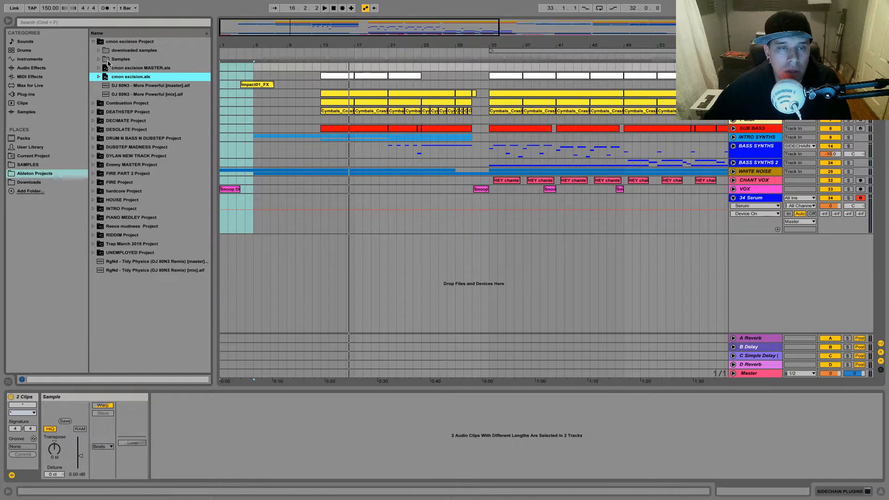
Browse the Ableton Projects folder to the imported samples of the DEATHSTEP Project
{"action": "left_click", "coordinate": [94, 42]}
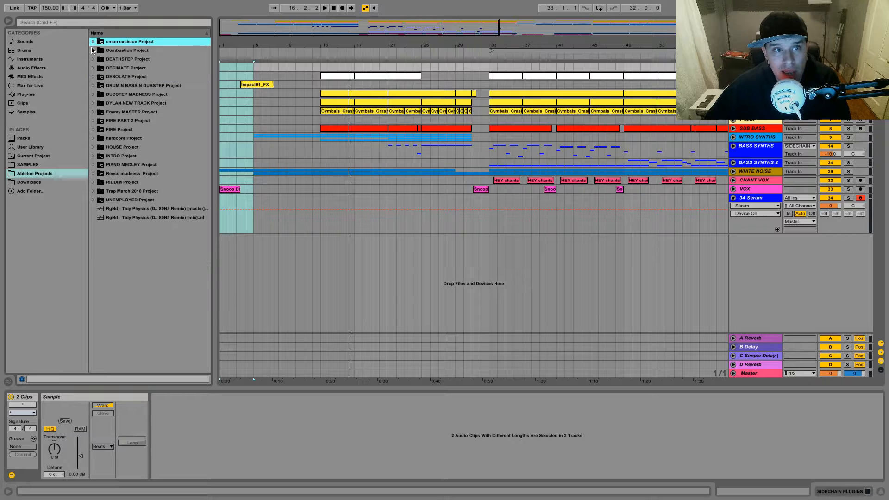
{"action": "left_click", "coordinate": [93, 50]}
{"action": "left_click", "coordinate": [93, 50]}
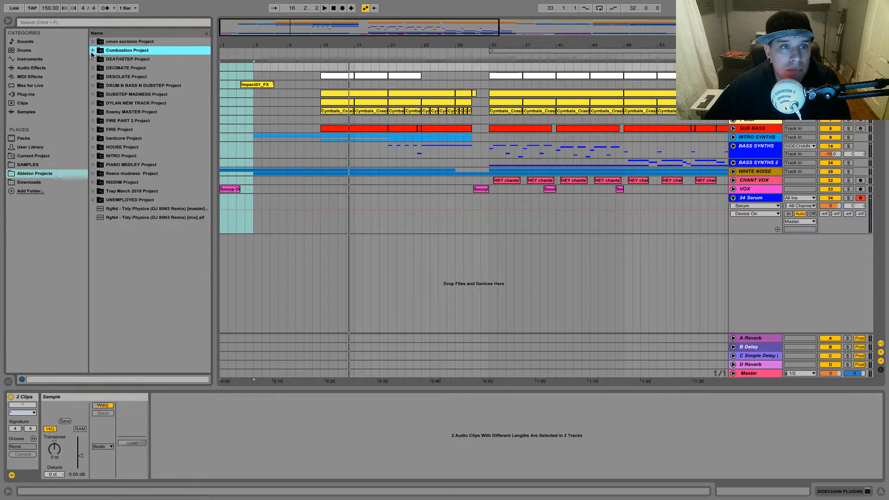
{"action": "left_click", "coordinate": [93, 59]}
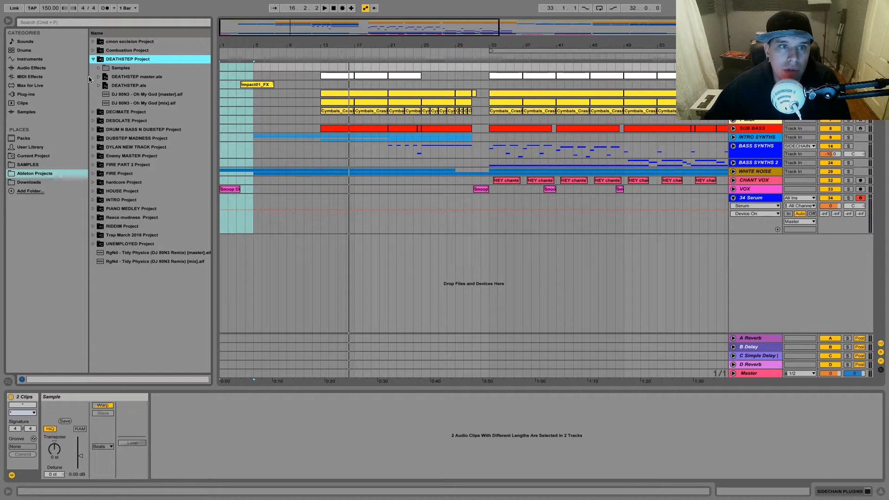
{"action": "left_click", "coordinate": [98, 68]}
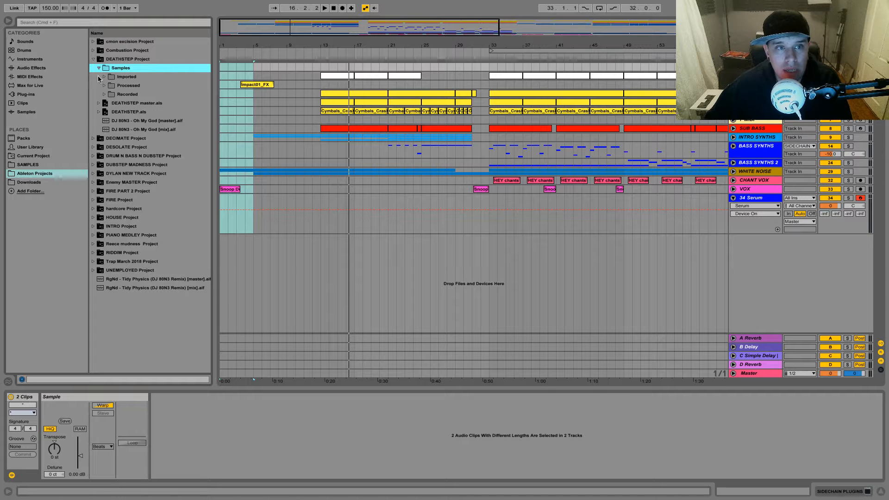
{"action": "left_click", "coordinate": [104, 77]}
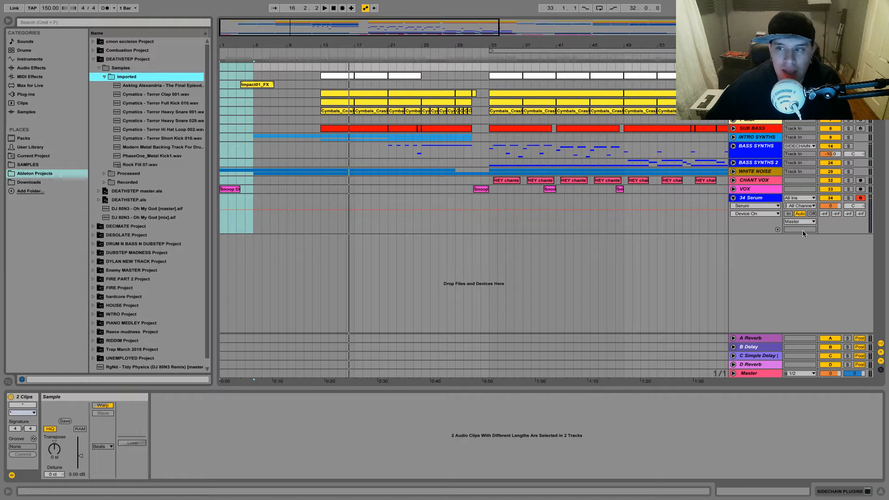
Insert a new audio track below 34 Serum and place Rock Fill 07.wav on it at bar 12
{"action": "right_click", "coordinate": [751, 257]}
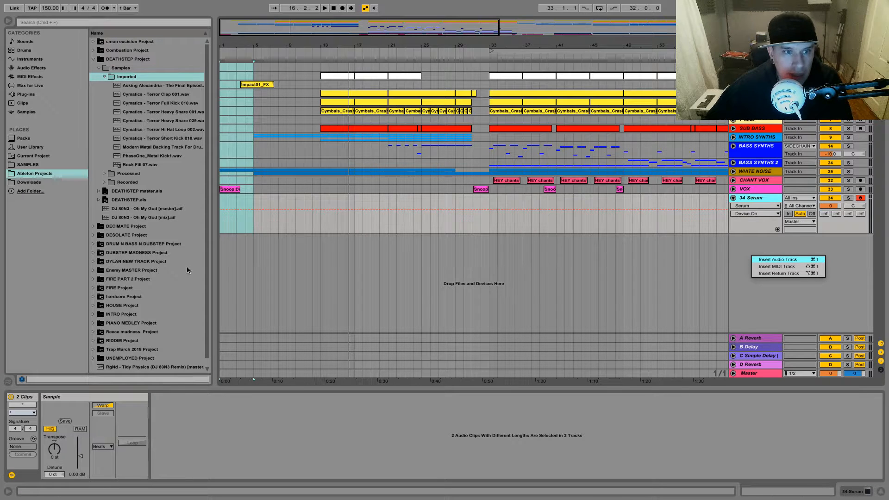
{"action": "key", "text": "super+t"}
{"action": "left_click_drag", "start_coordinate": [132, 164], "coordinate": [312, 251]}
{"action": "left_click", "coordinate": [93, 59]}
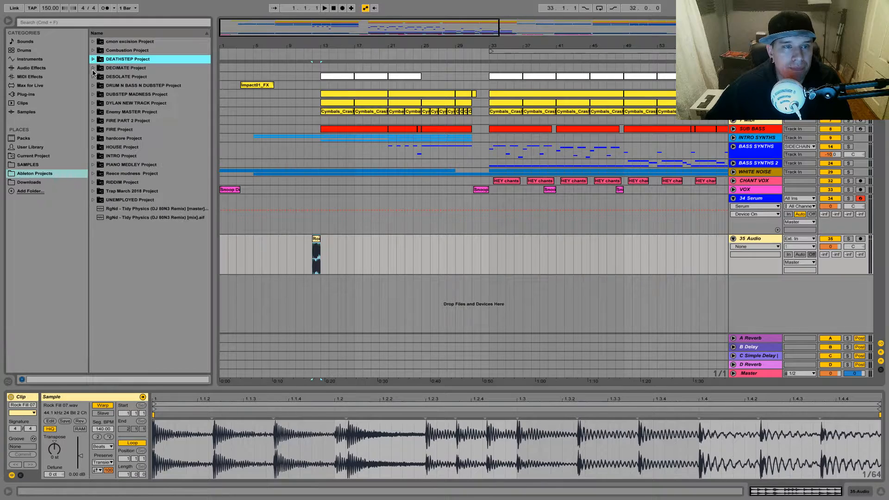
Set the volume of the 35 Audio track to -10 dB
{"action": "left_click", "coordinate": [24, 95]}
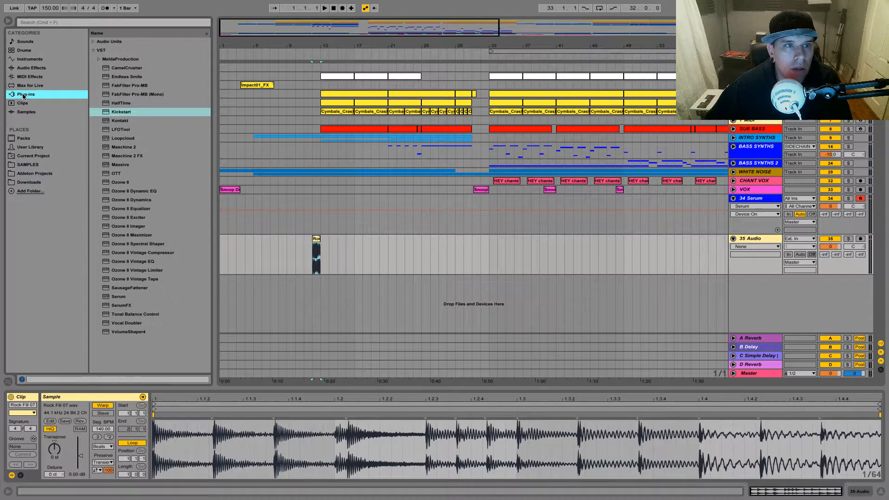
{"action": "left_click", "coordinate": [8, 21]}
{"action": "left_click_drag", "start_coordinate": [92, 46], "coordinate": [92, 113]}
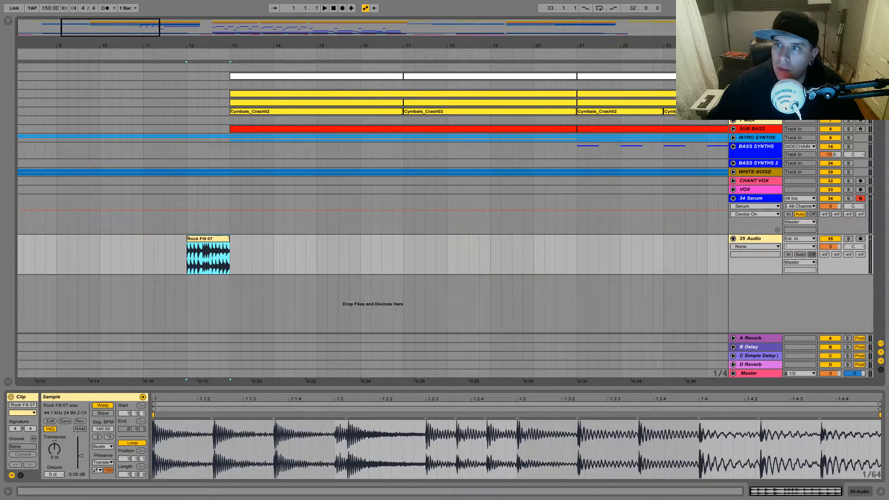
{"action": "scroll", "coordinate": [444, 213], "scroll_direction": "up", "scroll_amount": 3}
{"action": "scroll", "coordinate": [868, 240], "scroll_direction": "down", "scroll_amount": 3}
{"action": "left_click", "coordinate": [840, 249]}
{"action": "key", "text": "Return"}
Play the arrangement from bar 5 to hear the drum fill in context
{"action": "left_click", "coordinate": [139, 265]}
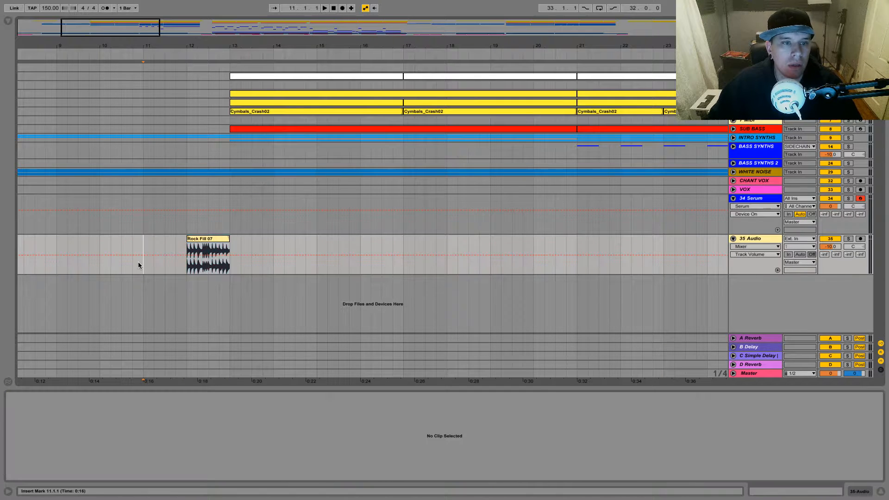
{"action": "left_click_drag", "start_coordinate": [130, 29], "coordinate": [127, 10]}
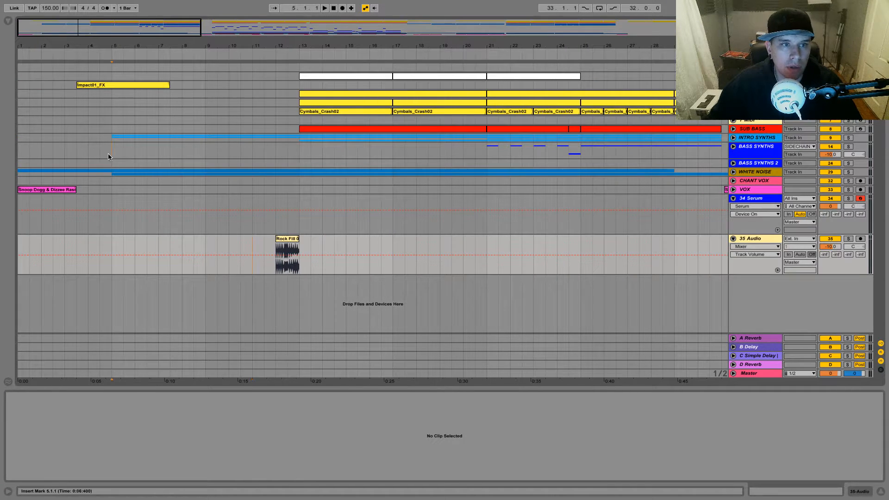
{"action": "left_click", "coordinate": [108, 153]}
{"action": "key", "text": "space"}
{"action": "left_click", "coordinate": [432, 246]}
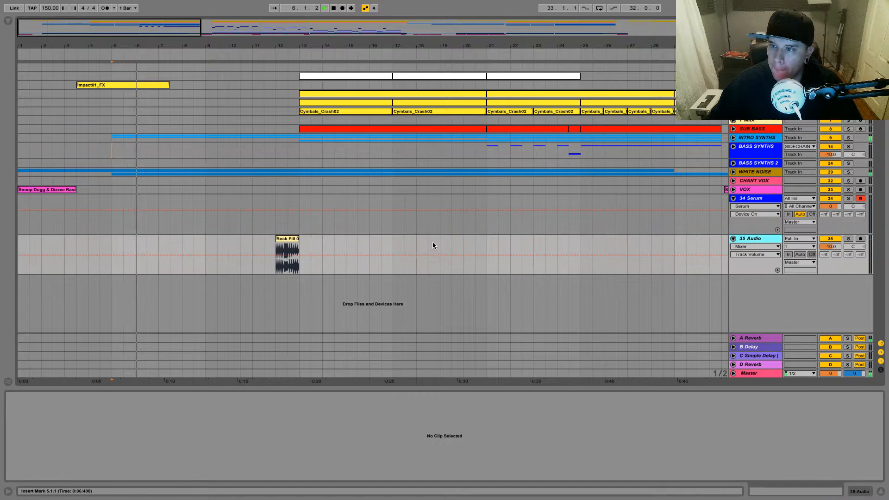
Add an EQ Eight audio effect to the 35 Audio track
{"action": "left_click", "coordinate": [8, 21]}
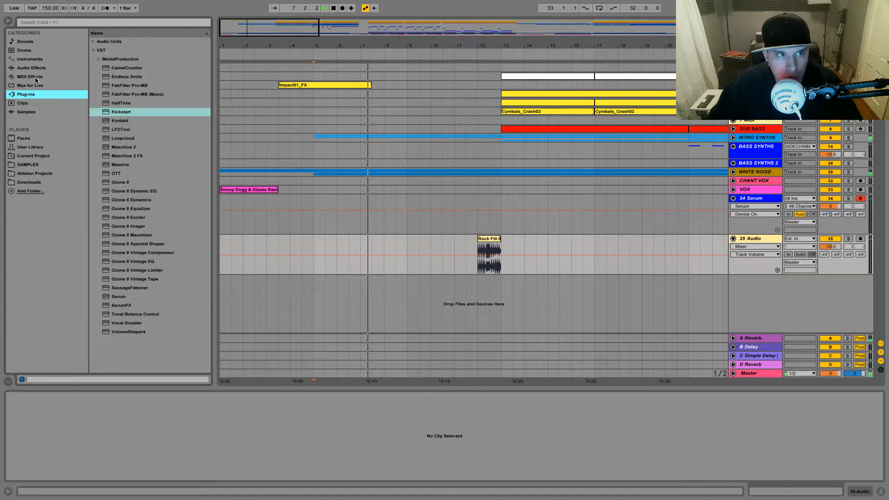
{"action": "left_click", "coordinate": [32, 68]}
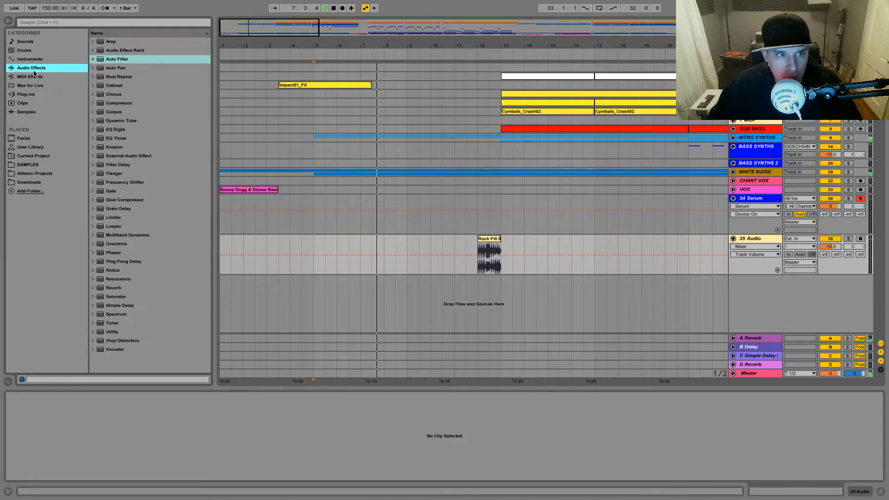
{"action": "left_click", "coordinate": [111, 130]}
{"action": "left_click_drag", "start_coordinate": [161, 186], "coordinate": [148, 403]}
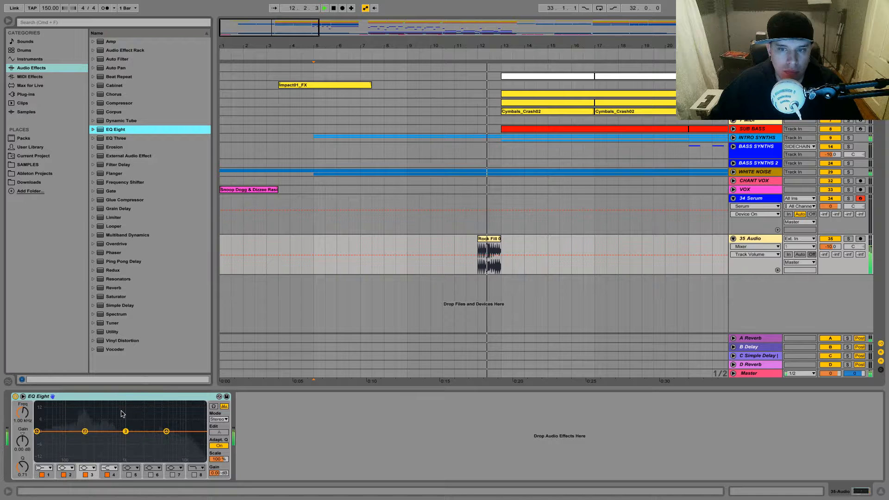
Shape the EQ Eight curve with a low cut on band 1, about 2.6 dB boost on band 4, and band 8's high cut enabled
{"action": "left_click", "coordinate": [44, 468]}
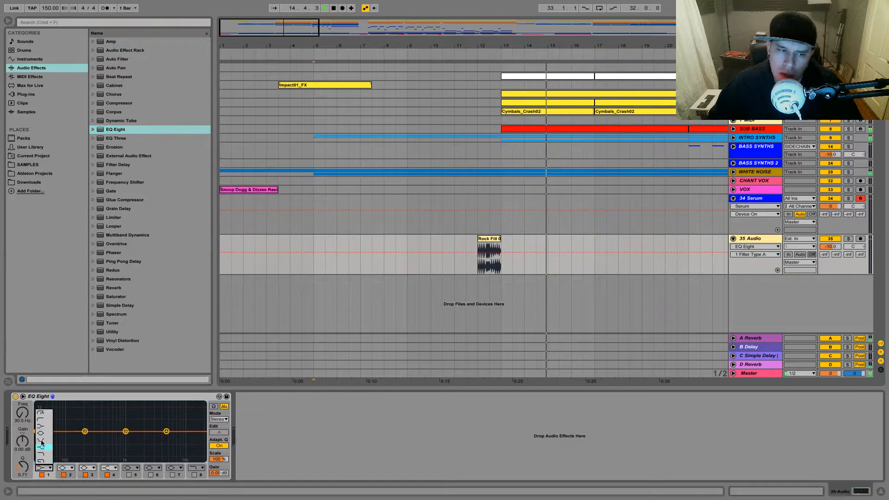
{"action": "left_click", "coordinate": [44, 422]}
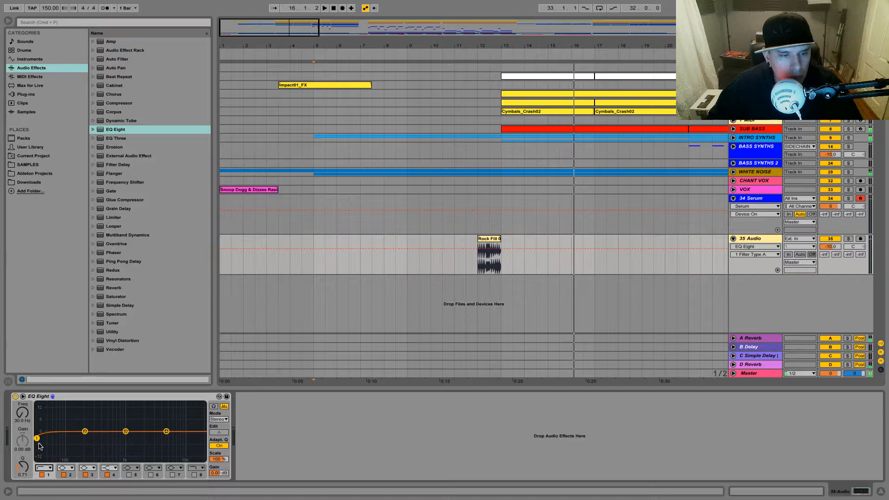
{"action": "left_click_drag", "start_coordinate": [166, 431], "coordinate": [167, 425]}
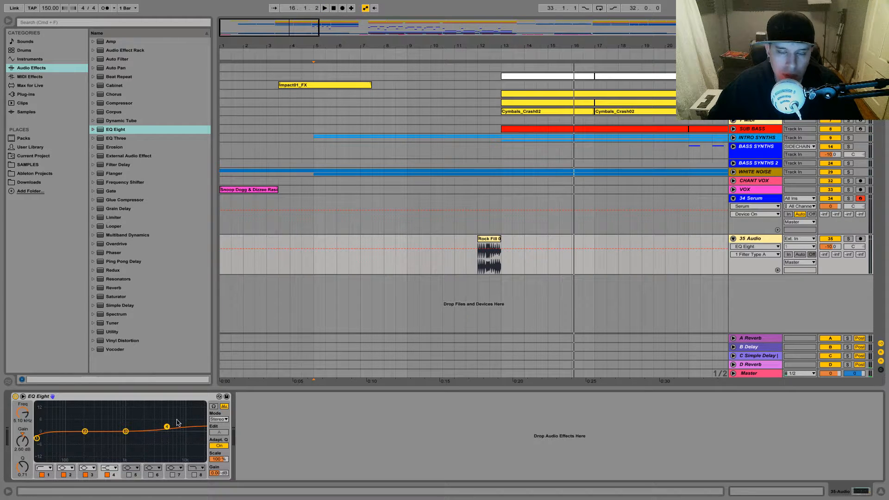
{"action": "left_click", "coordinate": [194, 475]}
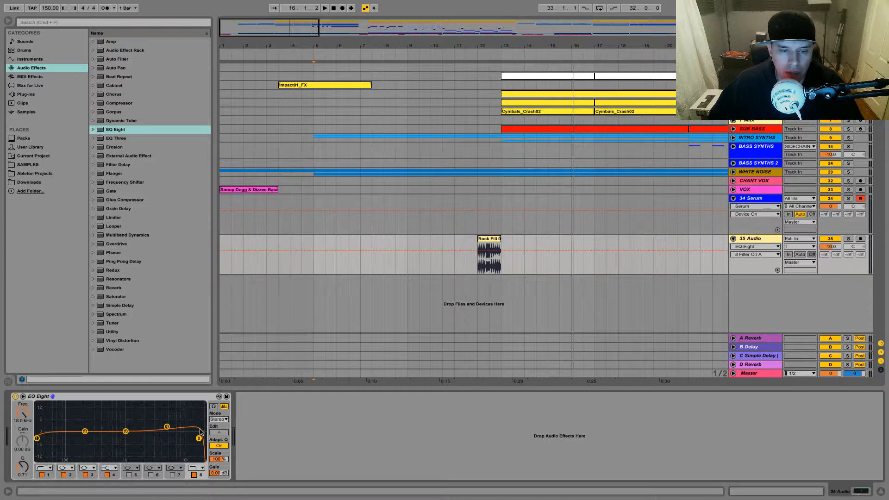
Solo the 35 Audio track and play the Rock Fill 07 clip
{"action": "left_click_drag", "start_coordinate": [294, 21], "coordinate": [357, 201]}
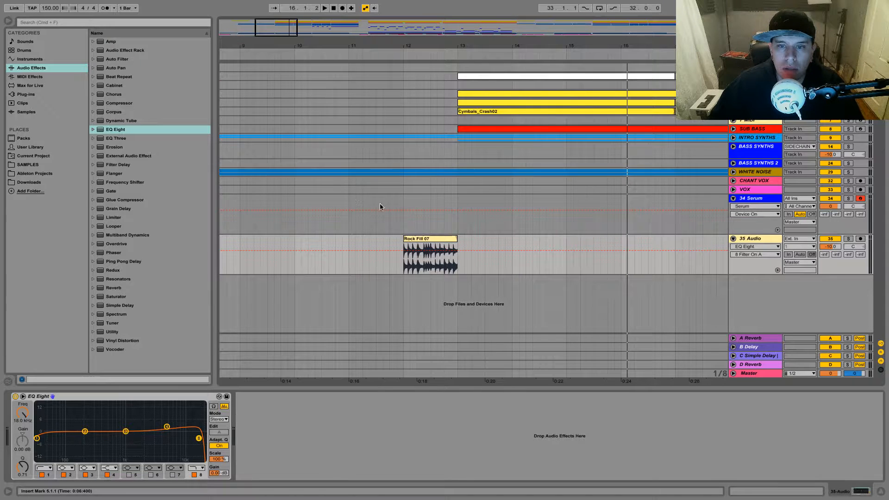
{"action": "left_click", "coordinate": [420, 240]}
{"action": "left_click", "coordinate": [833, 240]}
{"action": "left_click", "coordinate": [849, 239]}
{"action": "key", "text": "space"}
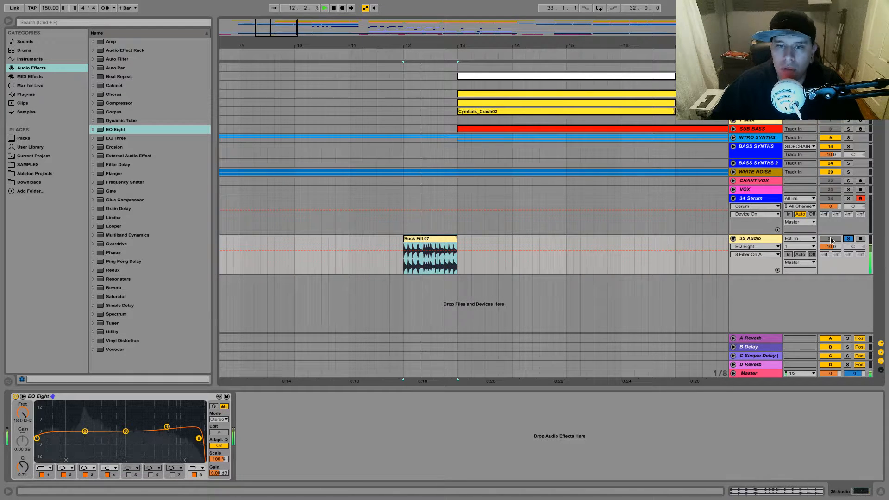
{"action": "key", "text": "space"}
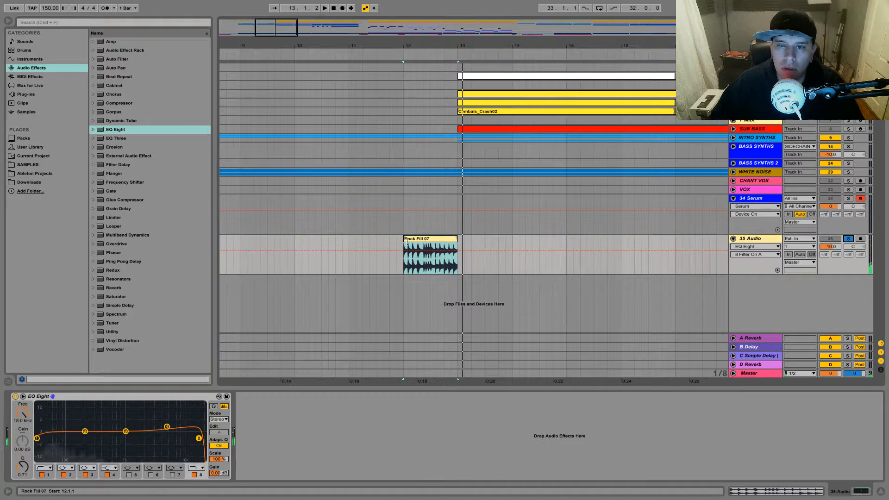
Trim the start of the Rock Fill 07 clip to 12.3.1 and play the shortened fill
{"action": "left_click_drag", "start_coordinate": [404, 250], "coordinate": [432, 240]}
{"action": "key", "text": "space"}
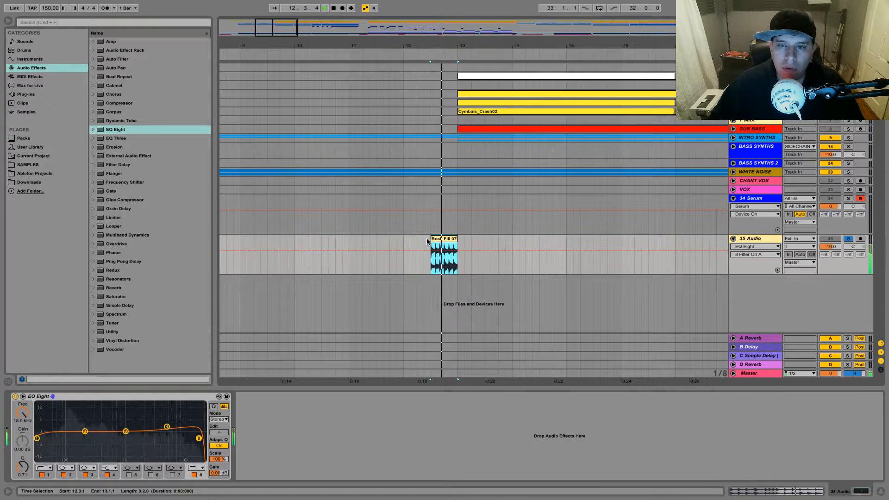
{"action": "key", "text": "space"}
{"action": "key", "text": "space"}
{"action": "key", "text": "space"}
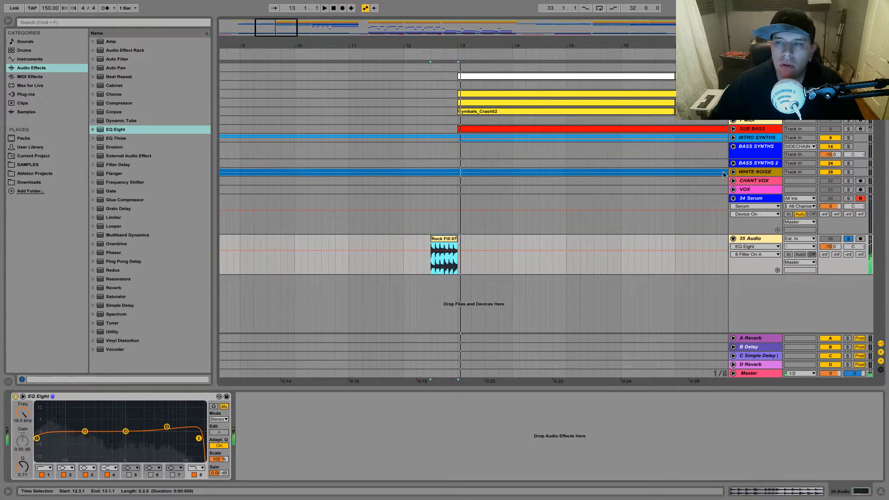
Unsolo the 35 Audio track, play from bar 5, and set the track's volume to -8 dB
{"action": "left_click", "coordinate": [847, 239]}
{"action": "left_click_drag", "start_coordinate": [271, 31], "coordinate": [263, 9]}
{"action": "left_click", "coordinate": [279, 150]}
{"action": "key", "text": "space"}
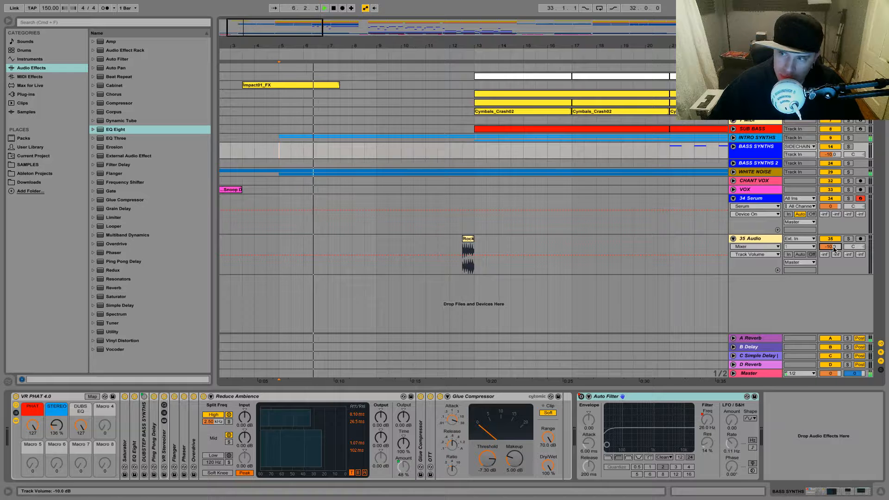
{"action": "type", "text": "-8"}
{"action": "key", "text": "Return"}
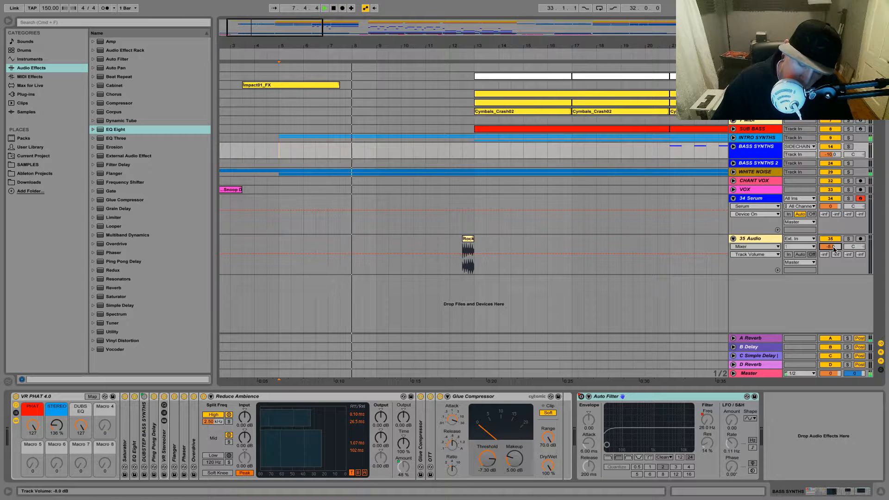
Color the 35 Audio track and its Rock Fill 07 clip bright yellow
{"action": "right_click", "coordinate": [760, 245]}
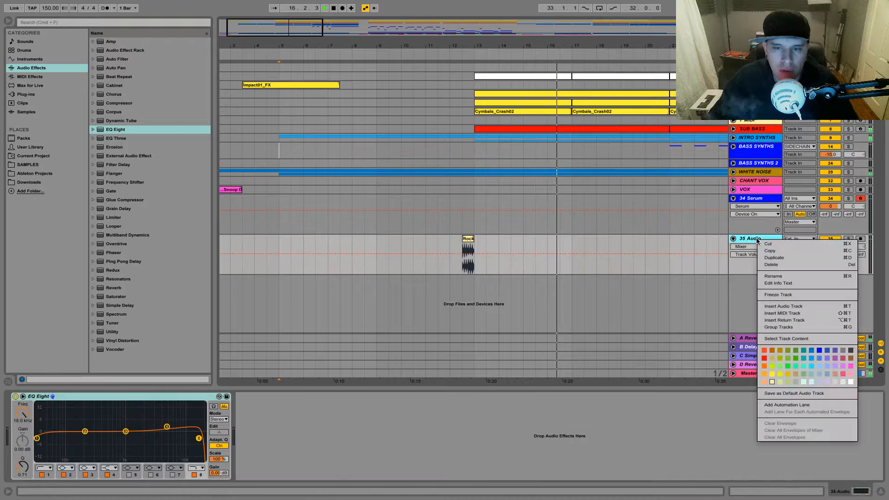
{"action": "left_click", "coordinate": [689, 288]}
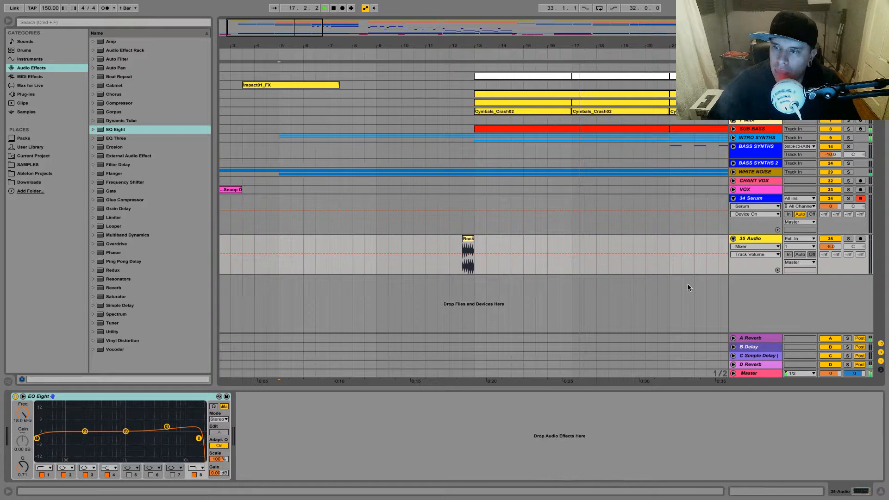
{"action": "right_click", "coordinate": [466, 241]}
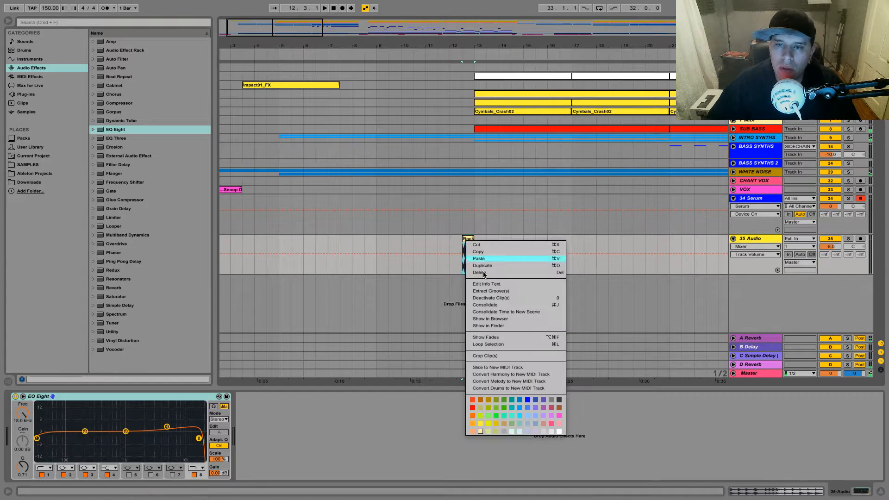
{"action": "left_click", "coordinate": [481, 426]}
Rename the 35 Audio track to DRUM FILL
{"action": "right_click", "coordinate": [750, 238]}
{"action": "left_click", "coordinate": [768, 273]}
{"action": "type", "text": "DRUM FILL"}
{"action": "key", "text": "Return"}
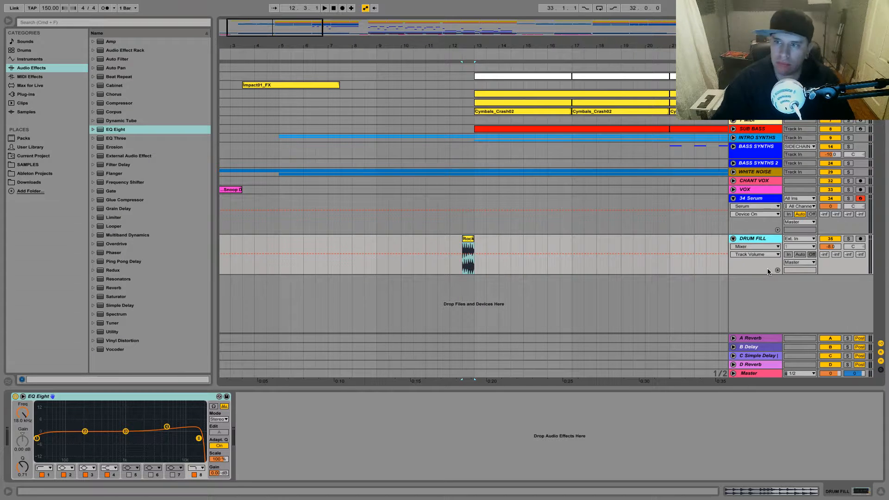
Move the DRUM FILL track up among the drum tracks, directly above the MIDI track, and fold the Serum track
{"action": "left_click_drag", "start_coordinate": [746, 238], "coordinate": [749, 123]}
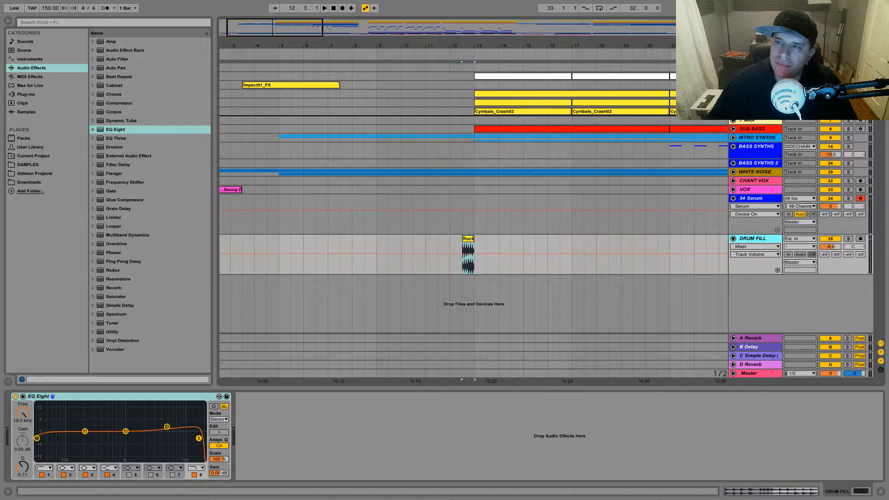
{"action": "left_click_drag", "start_coordinate": [749, 123], "coordinate": [744, 122]}
{"action": "left_click_drag", "start_coordinate": [271, 25], "coordinate": [270, 4]}
{"action": "left_click", "coordinate": [734, 239]}
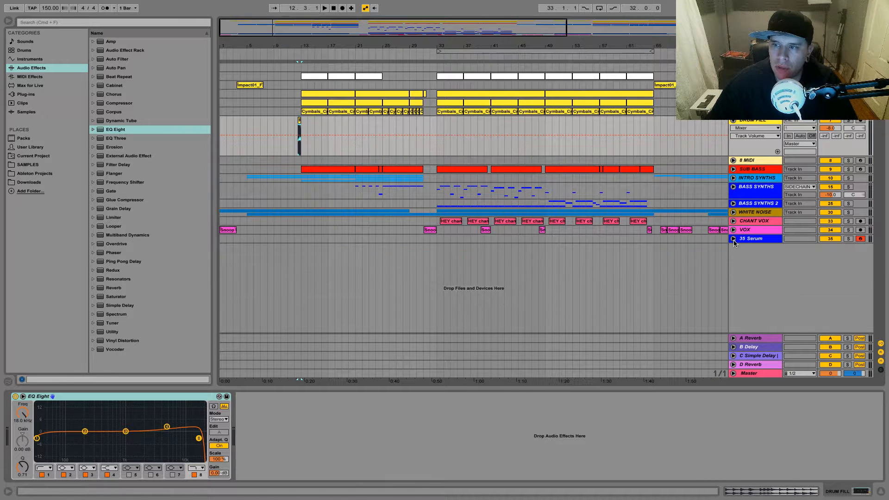
Play the arrangement near bars 48 and 64 to check spots for more drum fills
{"action": "left_click", "coordinate": [424, 149]}
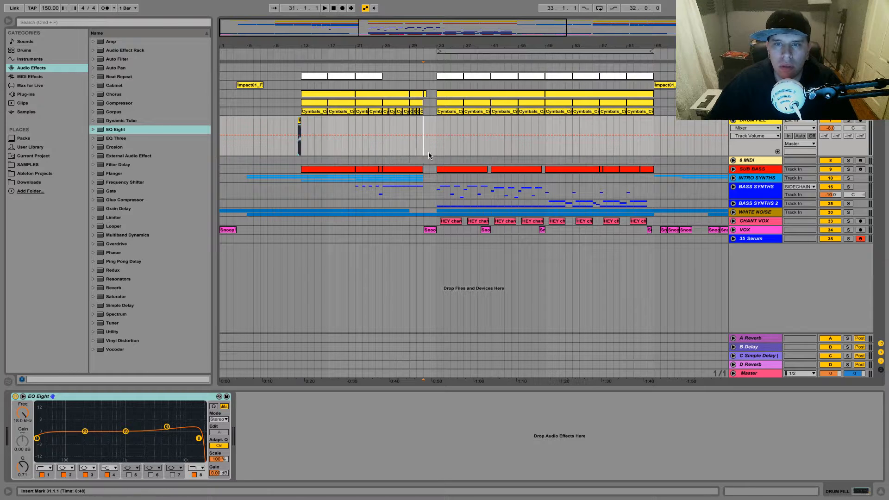
{"action": "left_click", "coordinate": [483, 149]}
{"action": "key", "text": "space"}
{"action": "key", "text": "space"}
{"action": "left_click", "coordinate": [295, 126]}
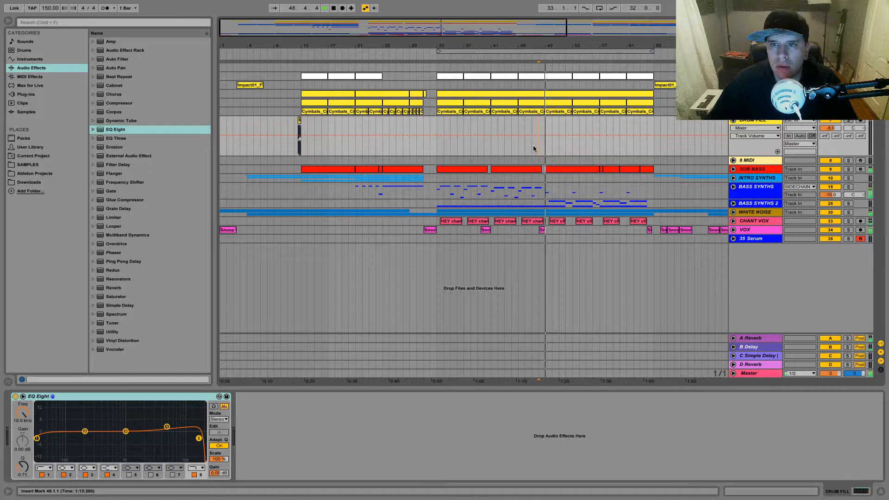
{"action": "left_click", "coordinate": [646, 151]}
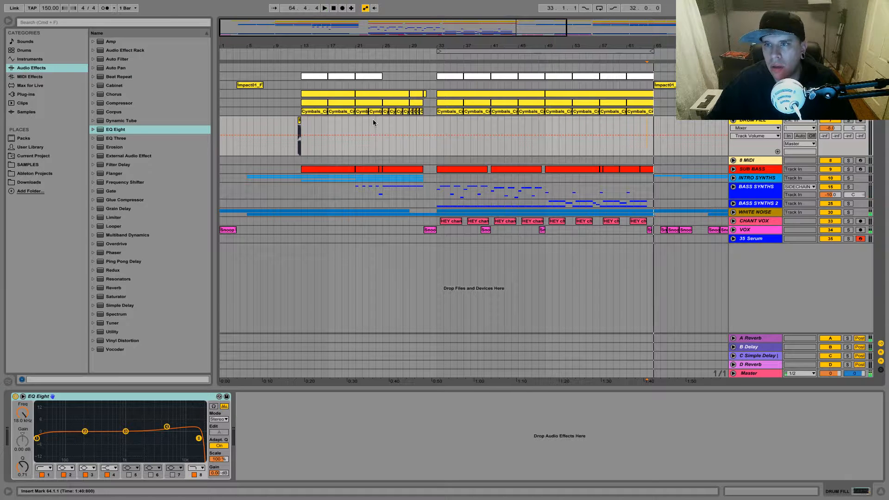
Copy the one-bar section with the Rock Fill 07 clip from bar 12 to bar 64 on DRUM FILL and play the transition
{"action": "left_click", "coordinate": [297, 151]}
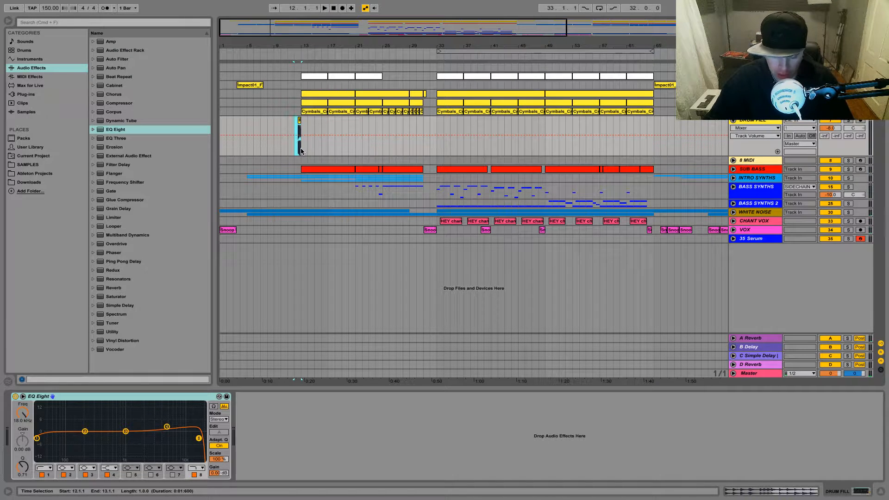
{"action": "left_click", "coordinate": [648, 145]}
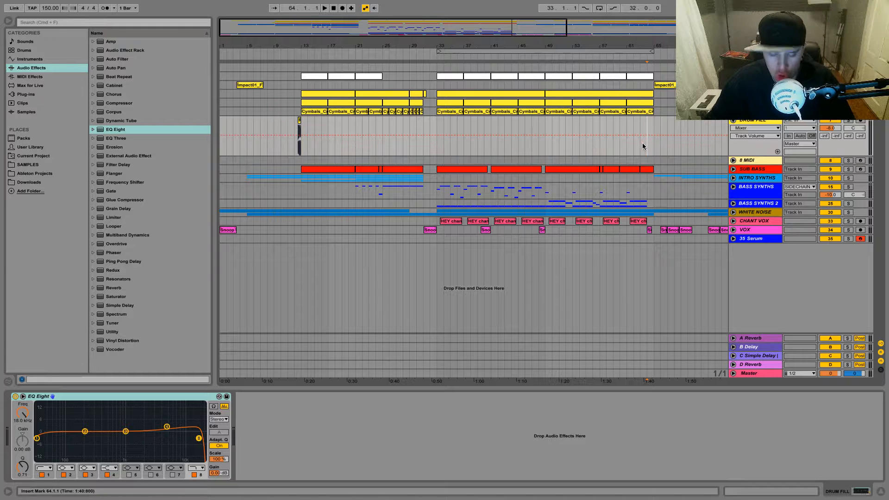
{"action": "key", "text": "ctrl+v"}
{"action": "left_click_drag", "start_coordinate": [513, 28], "coordinate": [578, 122]}
{"action": "left_click", "coordinate": [538, 228]}
{"action": "left_click", "coordinate": [472, 150]}
{"action": "key", "text": "space"}
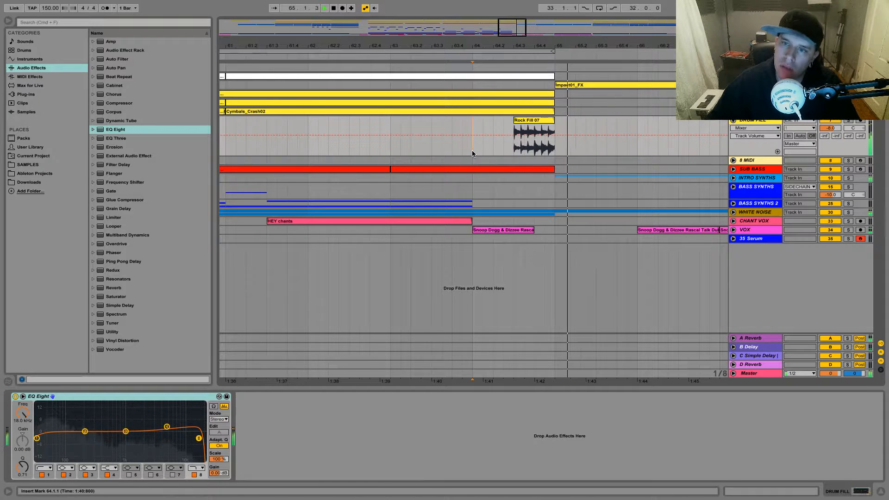
{"action": "key", "text": "space"}
Fold the DRUM FILL track, disarm the 35 Serum track and save the set
{"action": "left_click_drag", "start_coordinate": [506, 27], "coordinate": [506, 5]}
{"action": "left_click", "coordinate": [734, 121]}
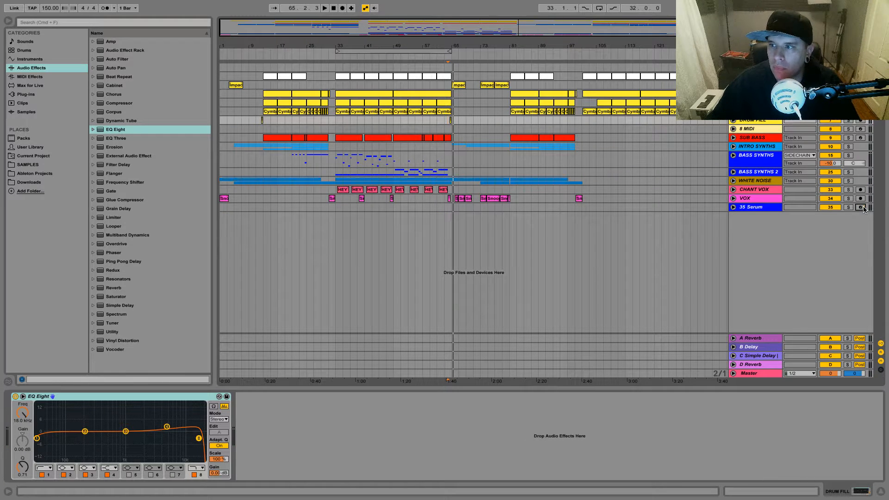
{"action": "key", "text": "super+s"}
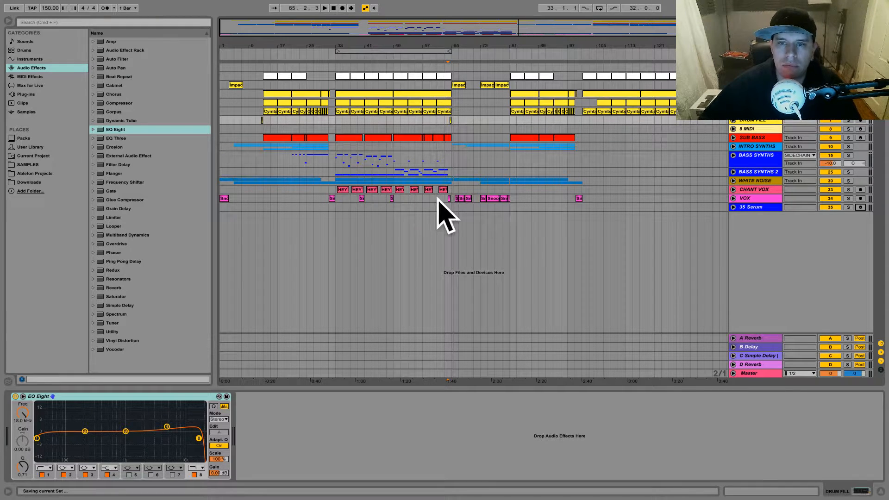
Highlight the sections at bars 1–33, 33–65 and 65–81, and move the 32-bar loop to start at bar 81
{"action": "left_click", "coordinate": [374, 260]}
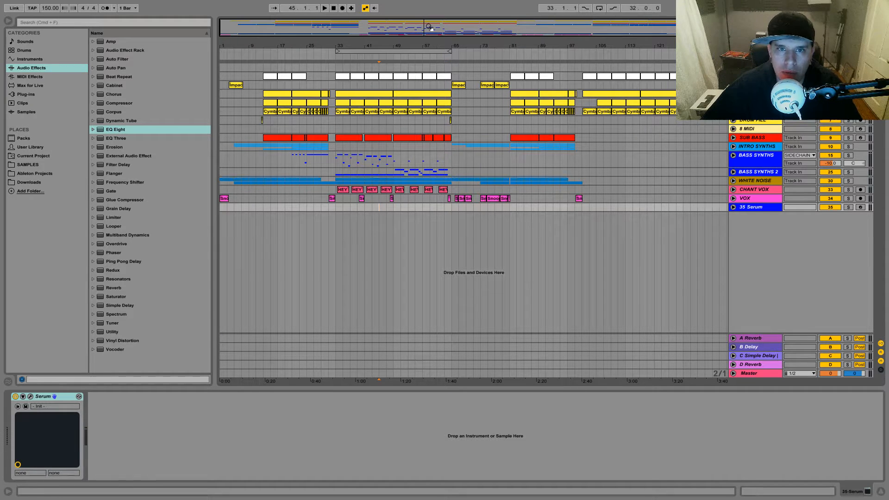
{"action": "left_click_drag", "start_coordinate": [335, 208], "coordinate": [201, 74]}
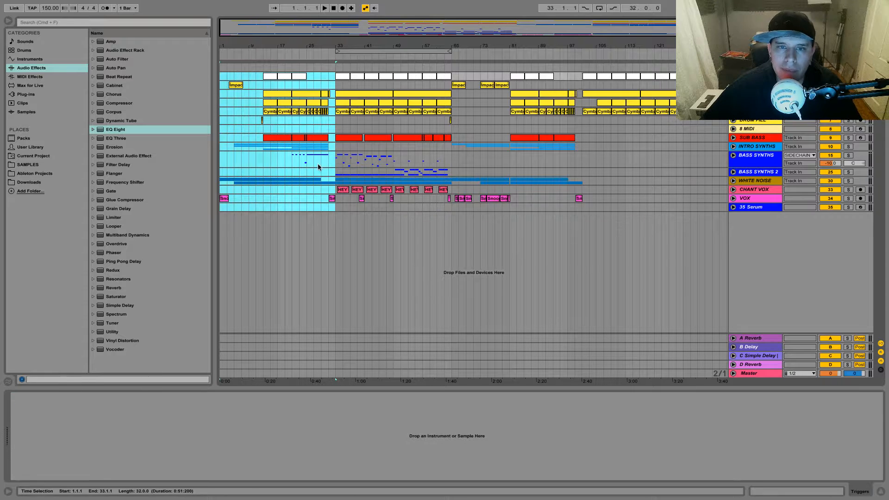
{"action": "left_click_drag", "start_coordinate": [337, 208], "coordinate": [451, 62]}
{"action": "left_click_drag", "start_coordinate": [451, 207], "coordinate": [510, 207]}
{"action": "left_click_drag", "start_coordinate": [416, 50], "coordinate": [466, 68]}
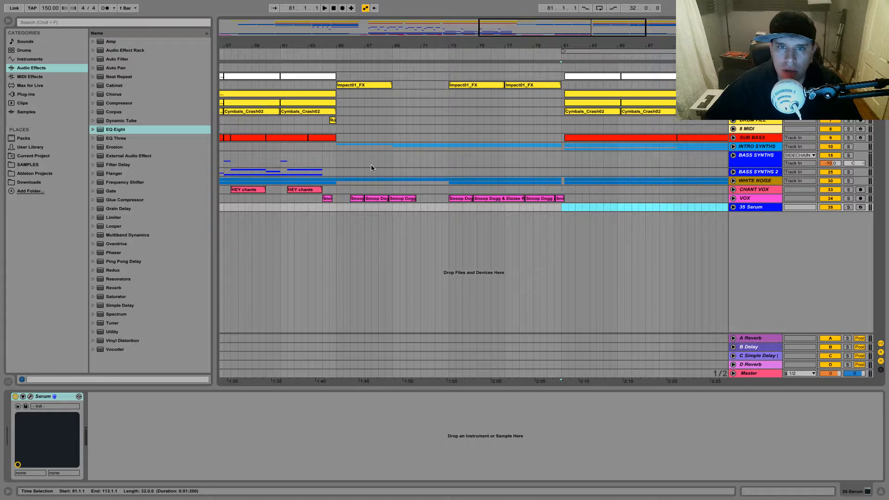
Unfold and solo the VOX track and play its vocal clips from bar 66 through the end of the breakdown
{"action": "left_click", "coordinate": [338, 197]}
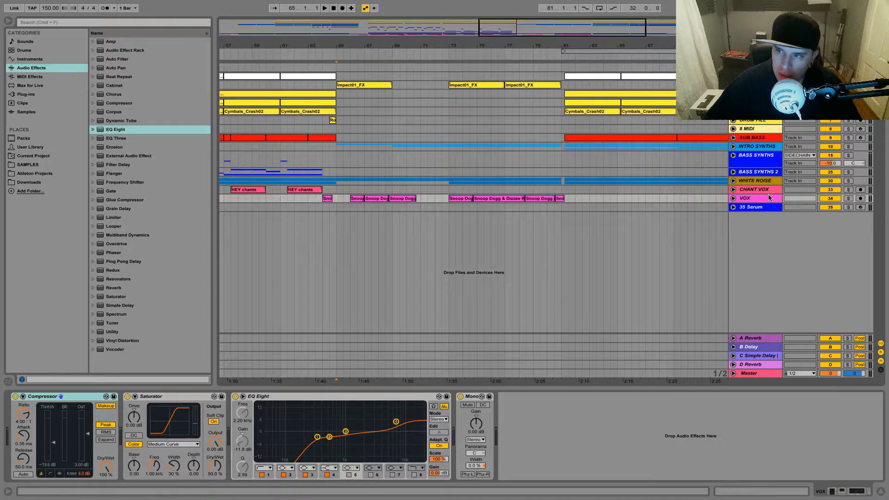
{"action": "left_click", "coordinate": [734, 198]}
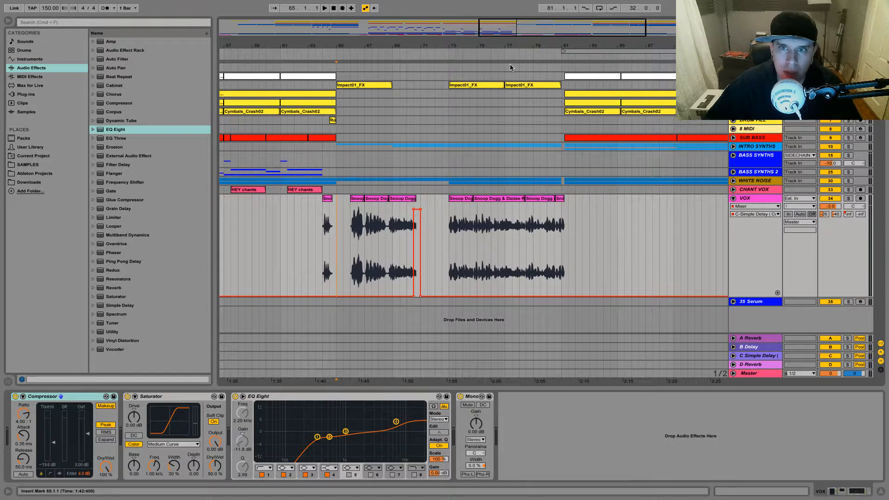
{"action": "left_click_drag", "start_coordinate": [535, 30], "coordinate": [535, 52]}
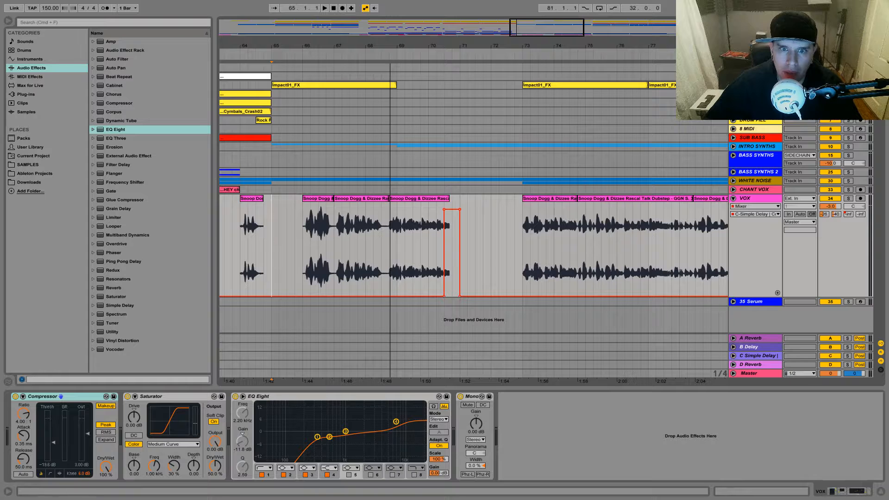
{"action": "left_click", "coordinate": [320, 199]}
{"action": "left_click", "coordinate": [849, 199]}
{"action": "key", "text": "space"}
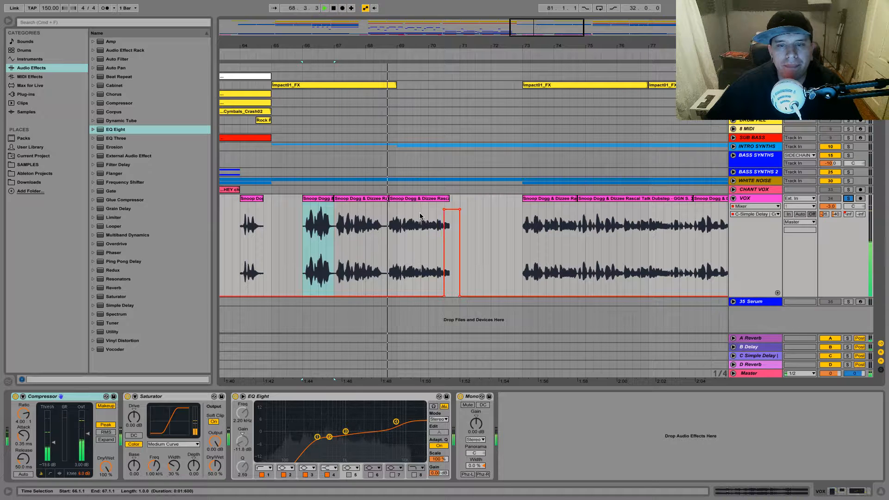
{"action": "left_click_drag", "start_coordinate": [498, 46], "coordinate": [416, 40]}
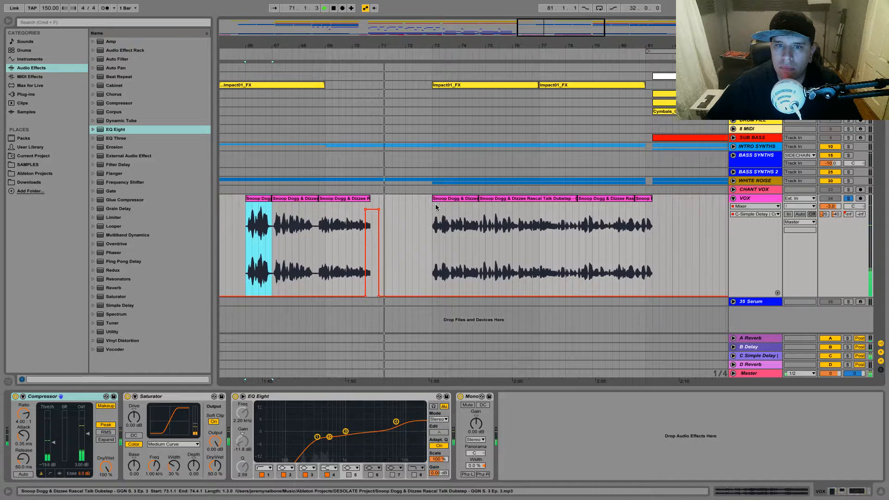
{"action": "left_click", "coordinate": [445, 199]}
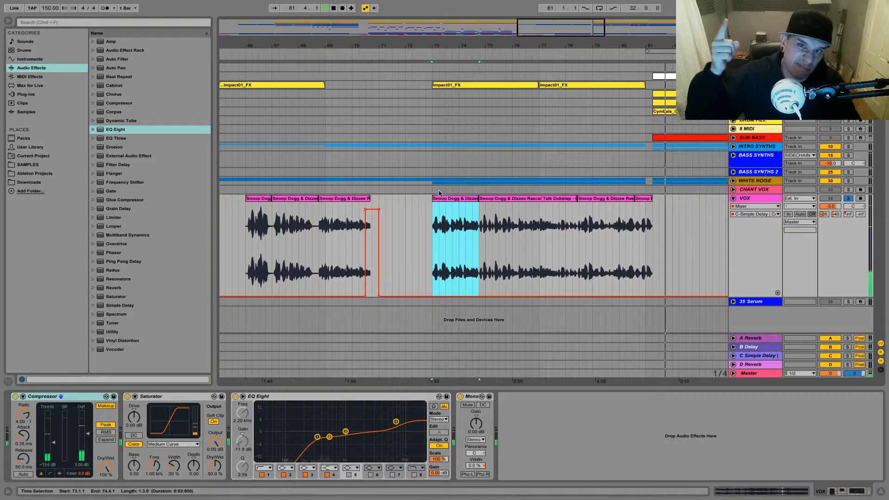
Highlight the breakdown from bar 65 to 81 on VOX, and unsolo and fold the VOX track
{"action": "left_click_drag", "start_coordinate": [508, 31], "coordinate": [509, 9]}
{"action": "left_click_drag", "start_coordinate": [582, 236], "coordinate": [322, 244]}
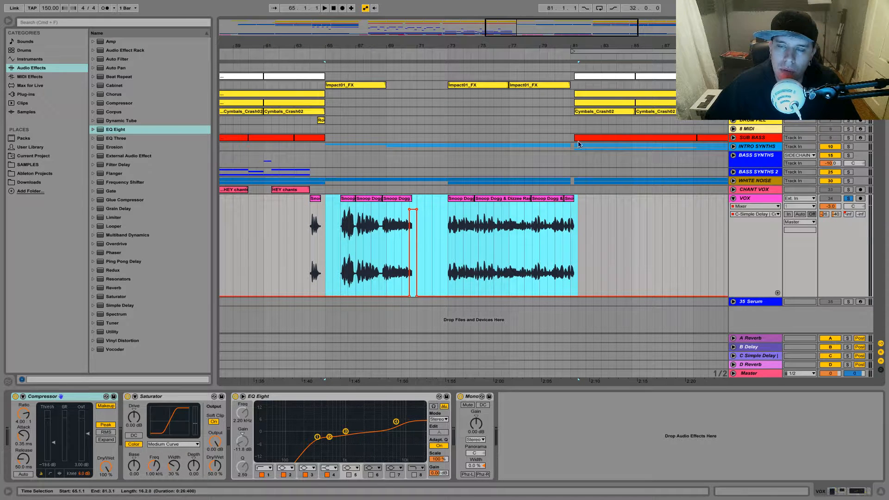
{"action": "left_click_drag", "start_coordinate": [566, 21], "coordinate": [519, 163]}
{"action": "left_click_drag", "start_coordinate": [599, 29], "coordinate": [596, 0]}
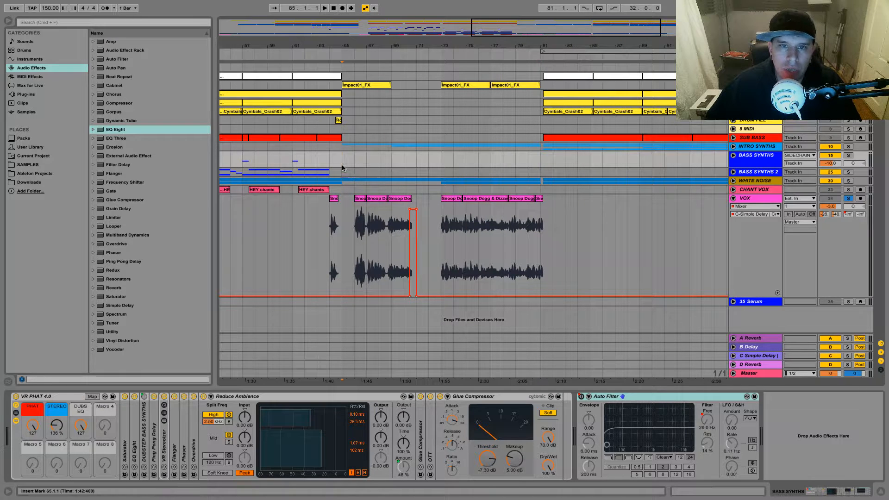
{"action": "left_click", "coordinate": [837, 202]}
{"action": "left_click", "coordinate": [733, 199]}
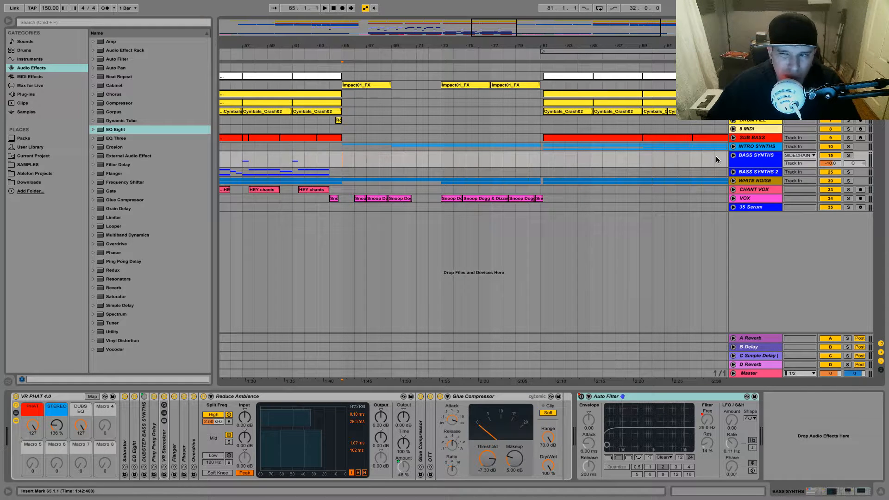
Play the full breakdown from bar 65 and again from bar 69 to check what it is missing
{"action": "key", "text": "space"}
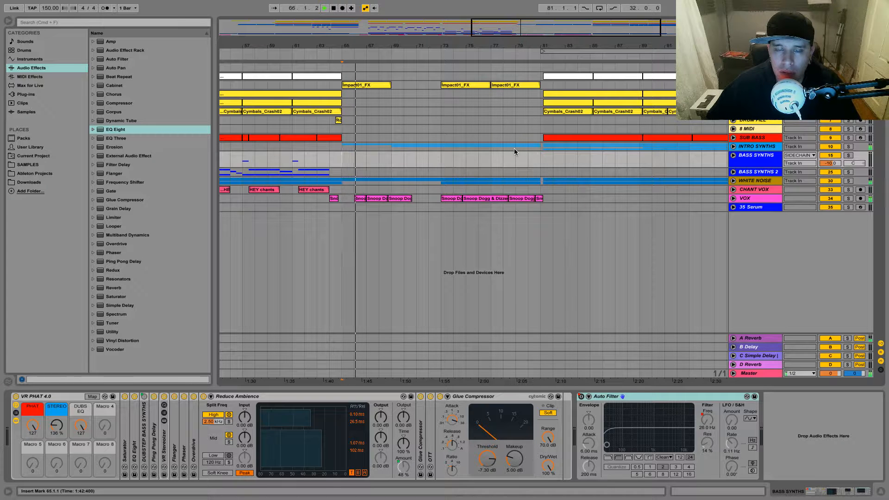
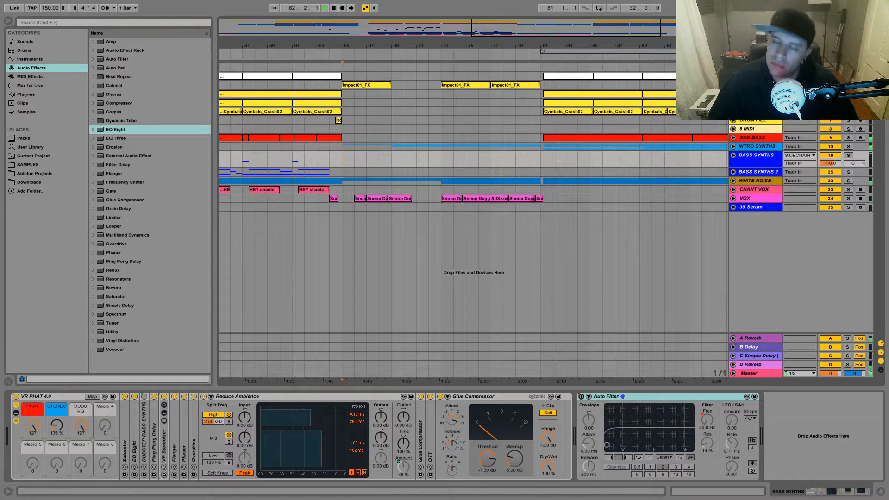
{"action": "left_click_drag", "start_coordinate": [500, 31], "coordinate": [500, 19]}
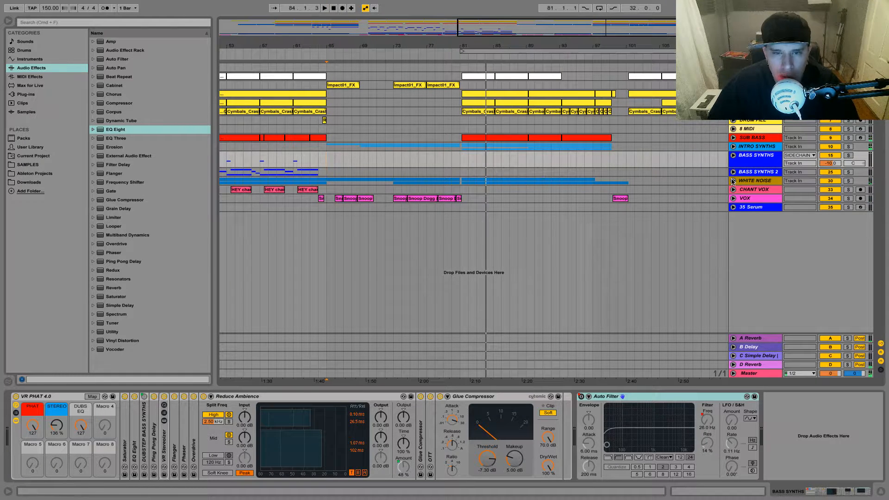
{"action": "left_click_drag", "start_coordinate": [364, 119], "coordinate": [368, 120]}
{"action": "left_click", "coordinate": [360, 193]}
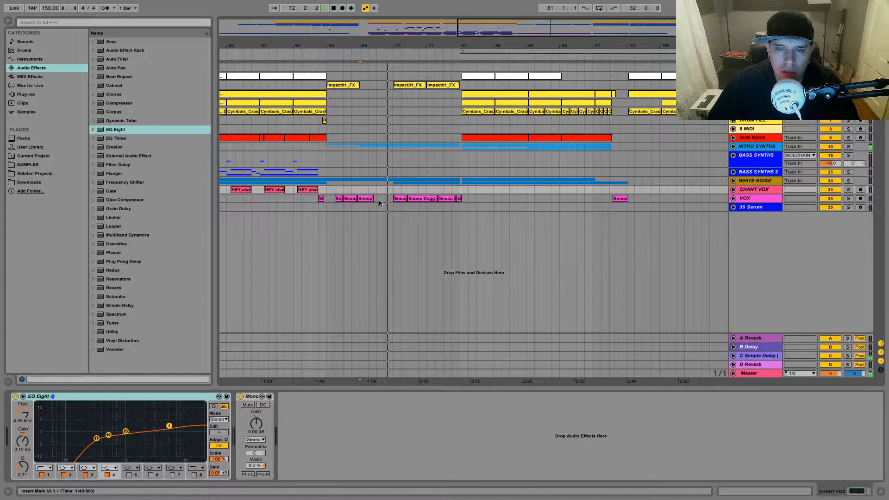
{"action": "key", "text": "space"}
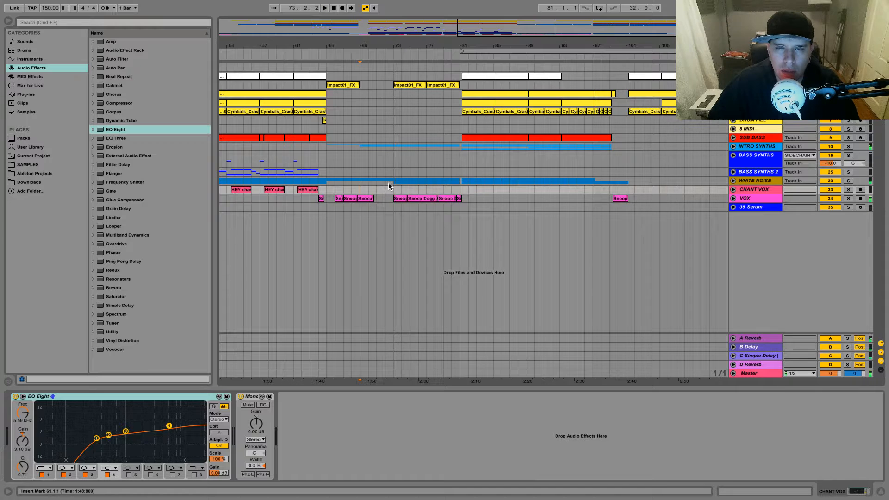
Unfold the WHITE NOISE group and copy the FX_Downhill02 riser at bar 73 to bar 65 on the UPS track
{"action": "left_click", "coordinate": [733, 182]}
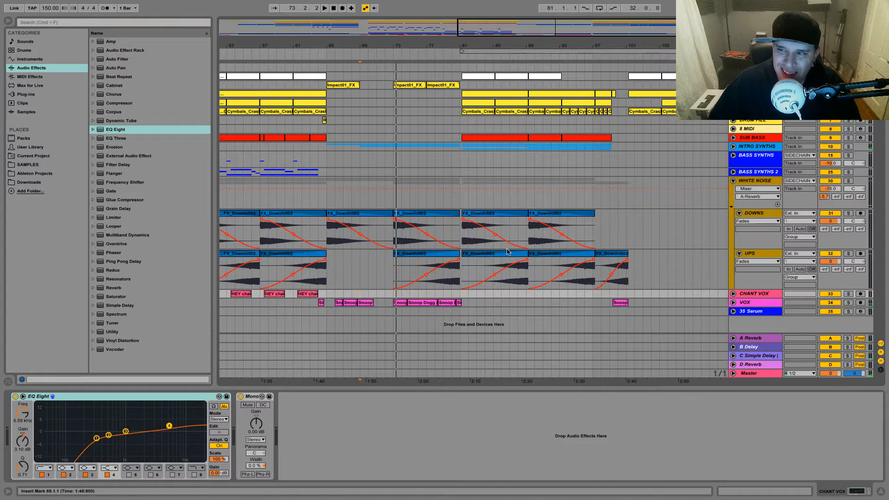
{"action": "left_click", "coordinate": [420, 254]}
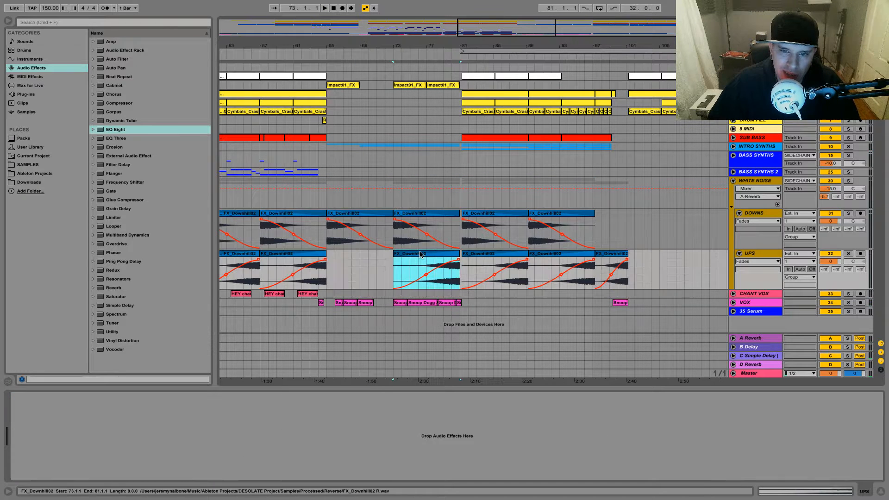
{"action": "left_click", "coordinate": [327, 272]}
{"action": "key", "text": "super+v"}
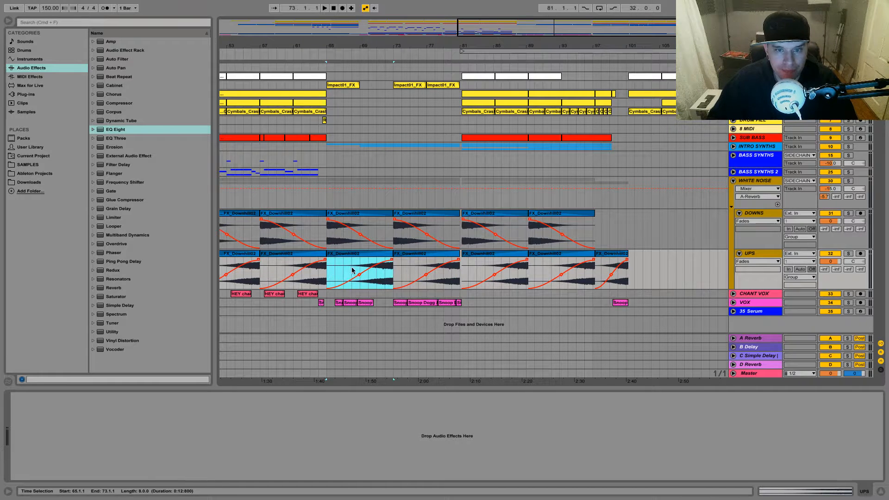
Play the breakdown from bar 68 with the added riser and fold the WHITE NOISE group
{"action": "left_click", "coordinate": [352, 271]}
{"action": "key", "text": "space"}
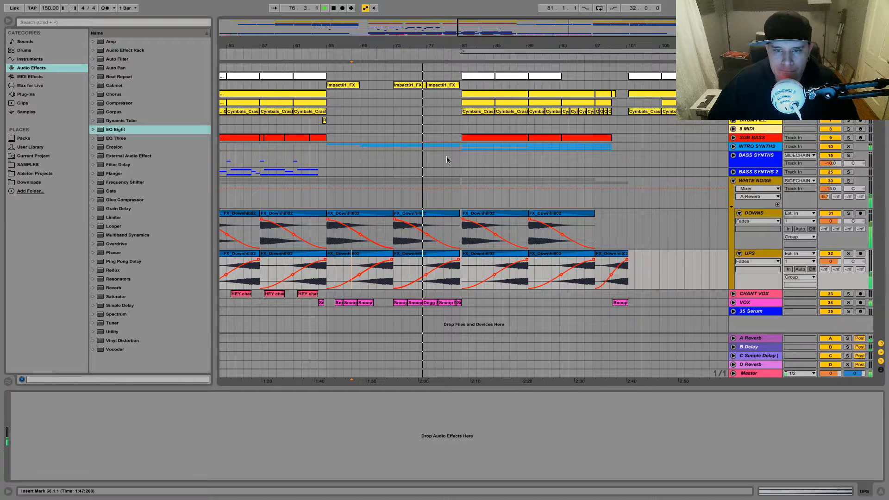
{"action": "left_click", "coordinate": [734, 181]}
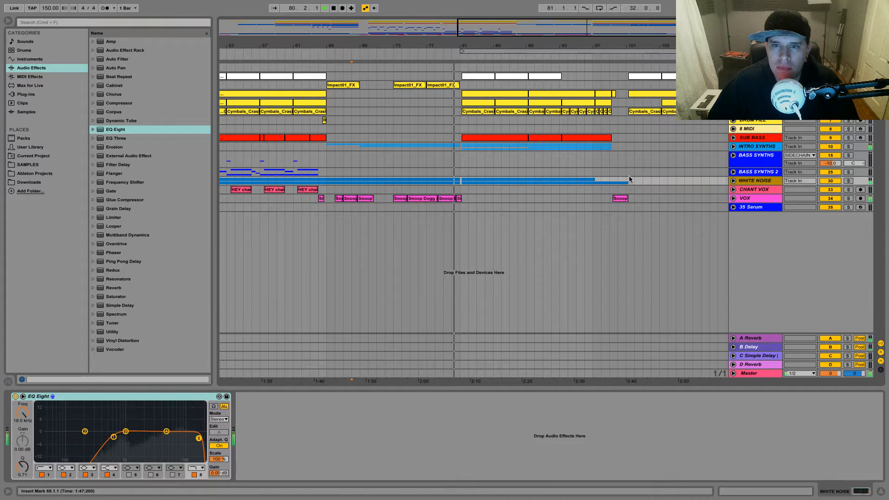
{"action": "key", "text": "space"}
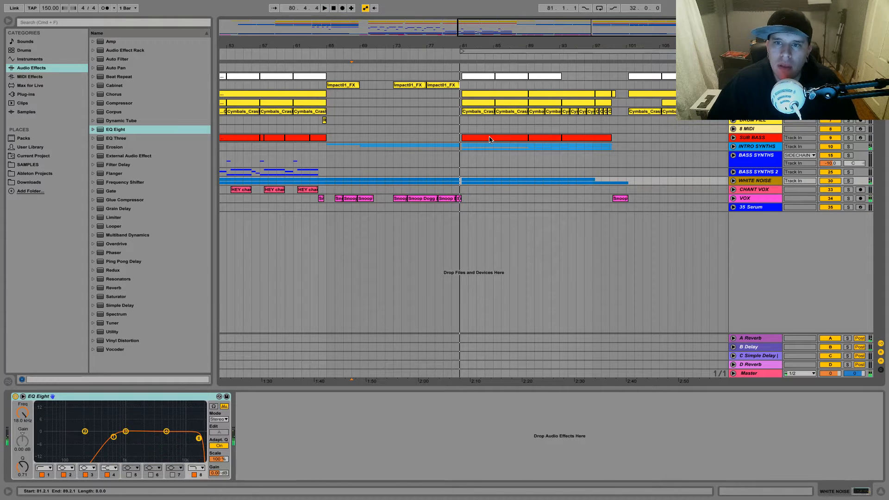
Copy the eight-bar SUB BASS clip near bar 81 to bar 65 and play the arrangement from bar 64
{"action": "left_click", "coordinate": [490, 138]}
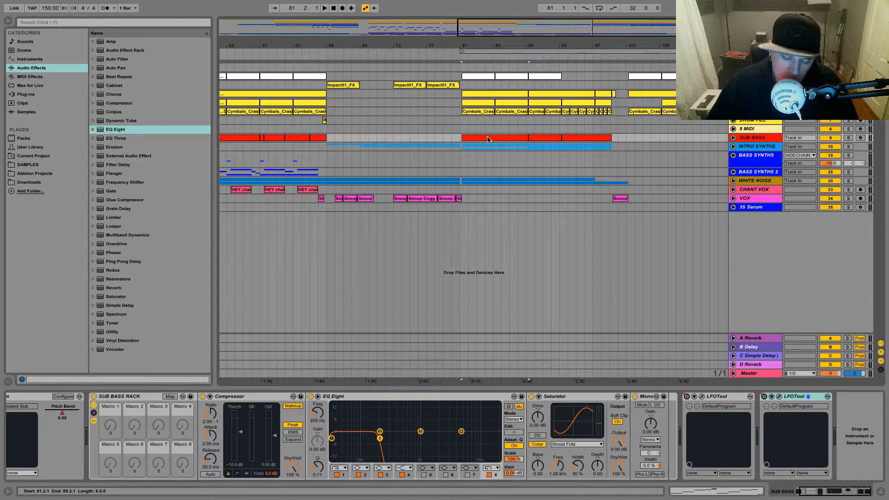
{"action": "left_click", "coordinate": [330, 140]}
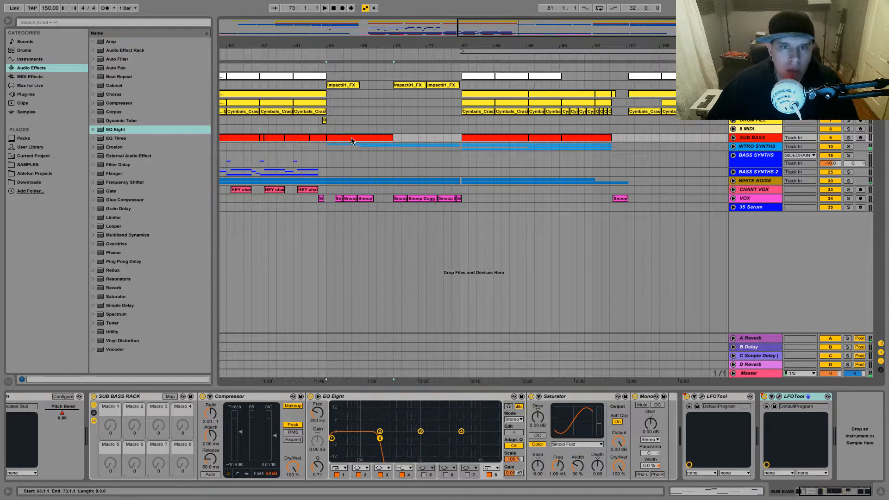
{"action": "left_click", "coordinate": [318, 132]}
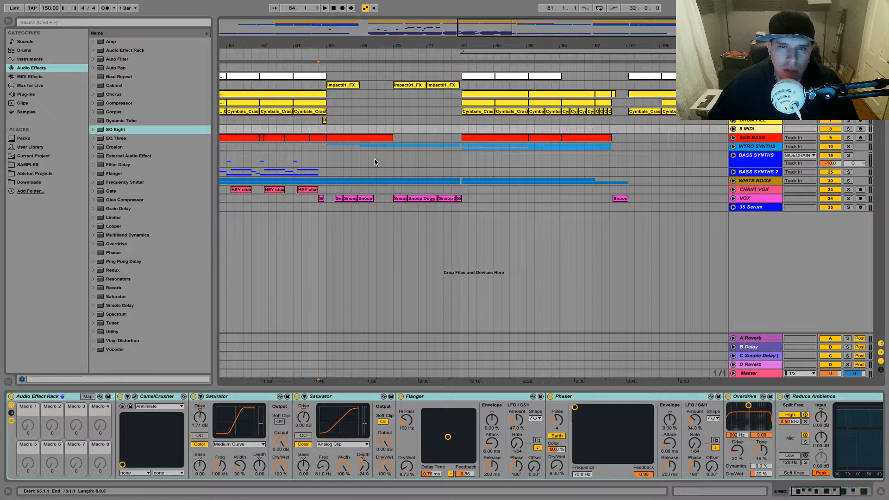
{"action": "key", "text": "space"}
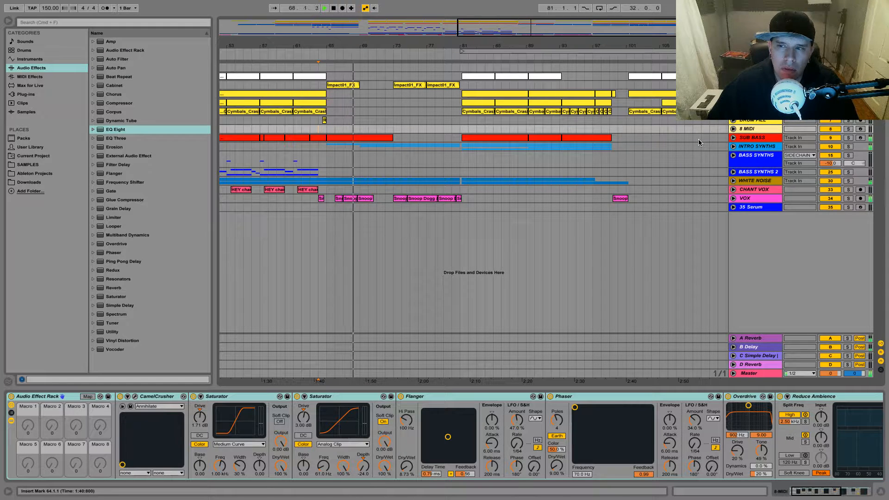
Unfold the SUB BASS track and duplicate the clip at bar 65 to bar 73
{"action": "left_click", "coordinate": [733, 138]}
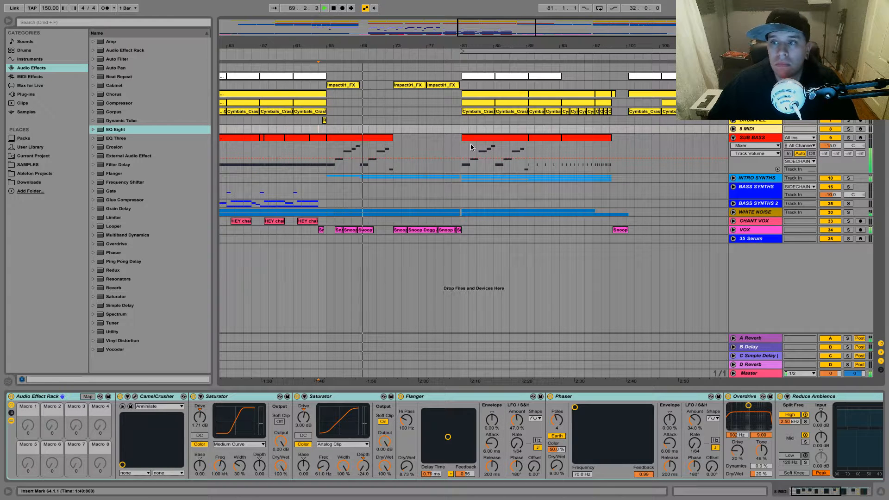
{"action": "left_click", "coordinate": [376, 143]}
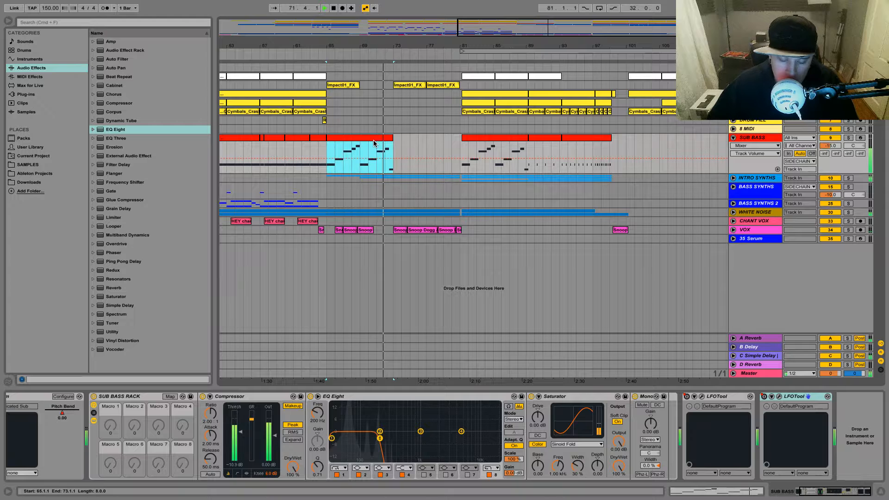
{"action": "key", "text": "ctrl+d"}
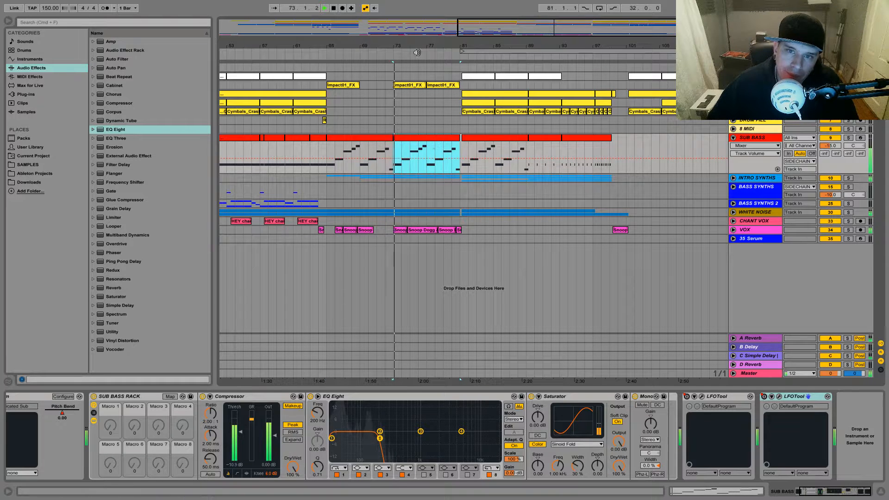
Show the first LFOTool's Device On automation on the SUB BASS track and lower the short spike at bar 81 to off
{"action": "left_click_drag", "start_coordinate": [579, 27], "coordinate": [559, 31]}
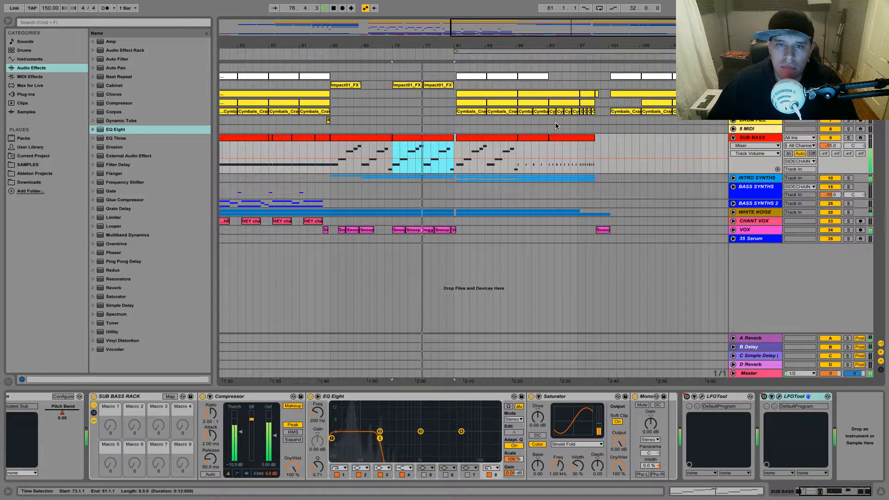
{"action": "left_click", "coordinate": [756, 146]}
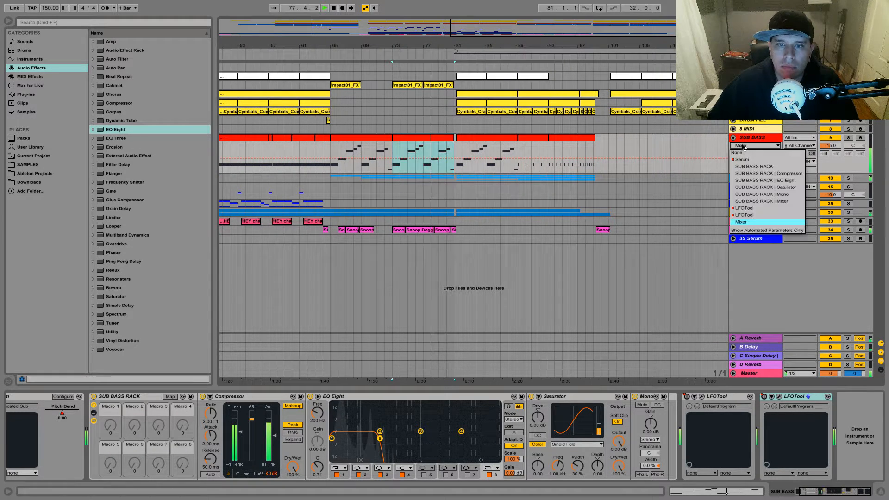
{"action": "left_click", "coordinate": [745, 208]}
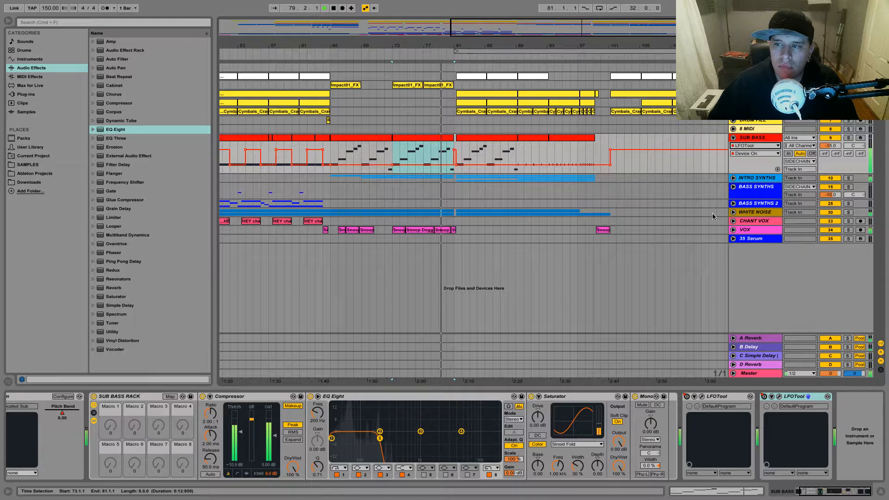
{"action": "left_click_drag", "start_coordinate": [454, 150], "coordinate": [454, 161]}
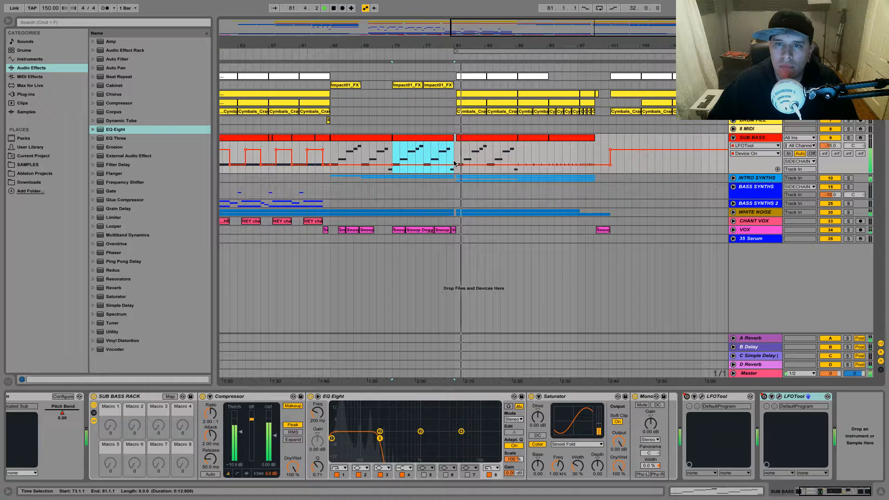
Open both LFOTool devices on the SUB BASS track to check their LFO rates, then close them
{"action": "left_click_drag", "start_coordinate": [382, 45], "coordinate": [415, 133]}
{"action": "left_click", "coordinate": [410, 139]}
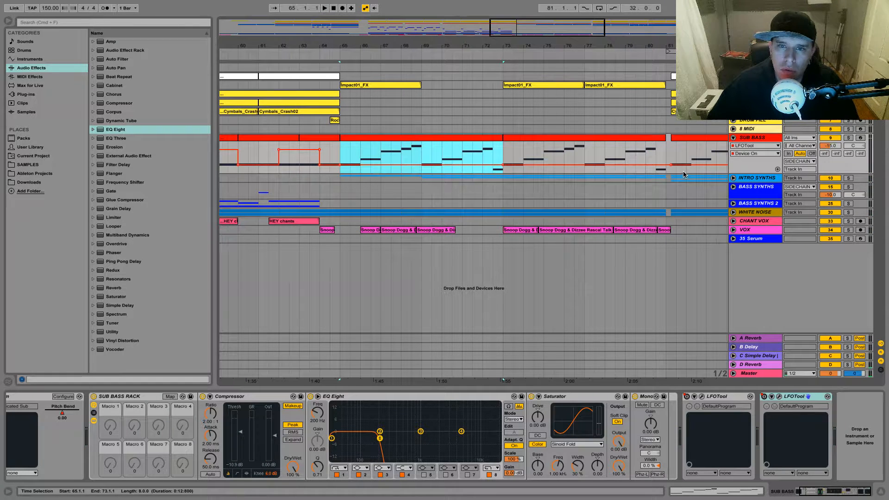
{"action": "left_click", "coordinate": [721, 398]}
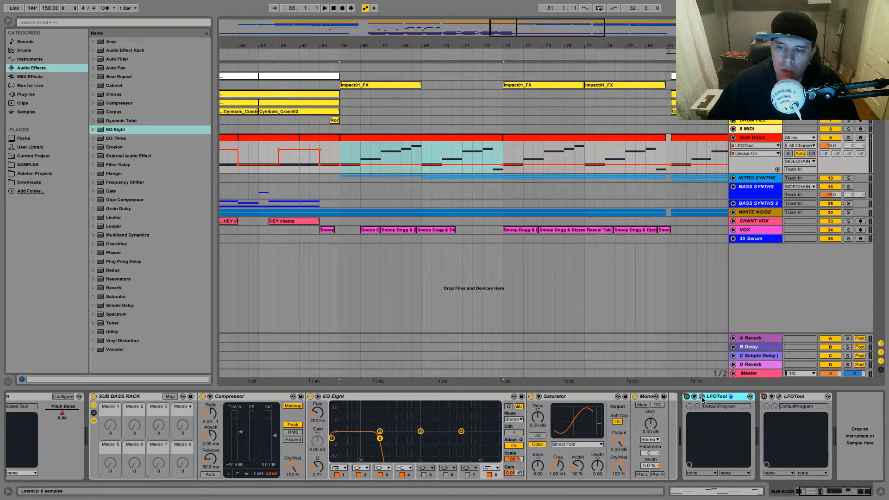
{"action": "left_click", "coordinate": [702, 398]}
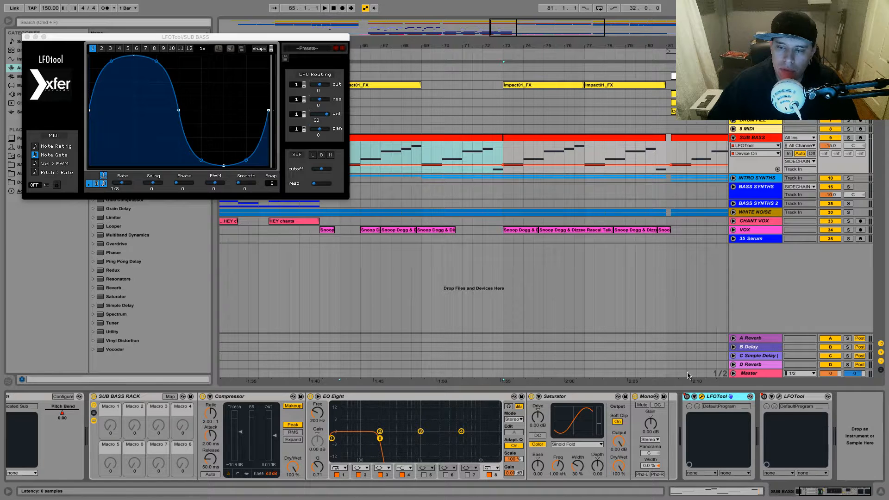
{"action": "left_click", "coordinate": [28, 37]}
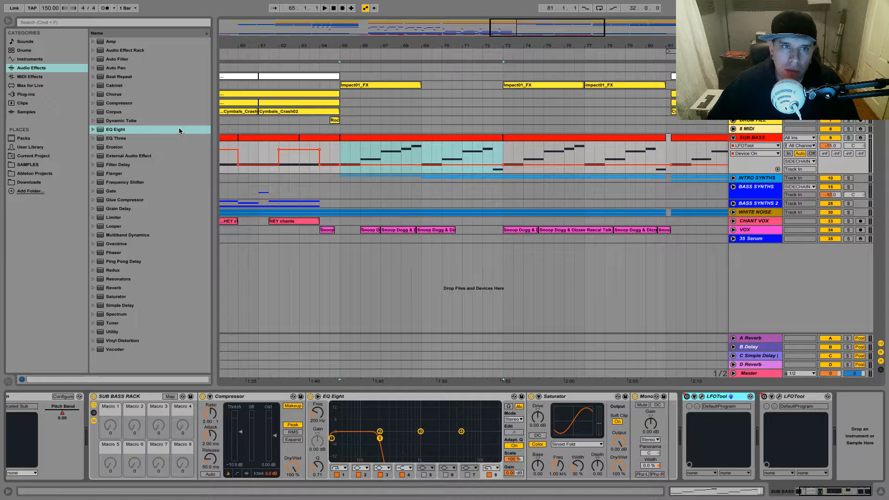
{"action": "left_click", "coordinate": [779, 397]}
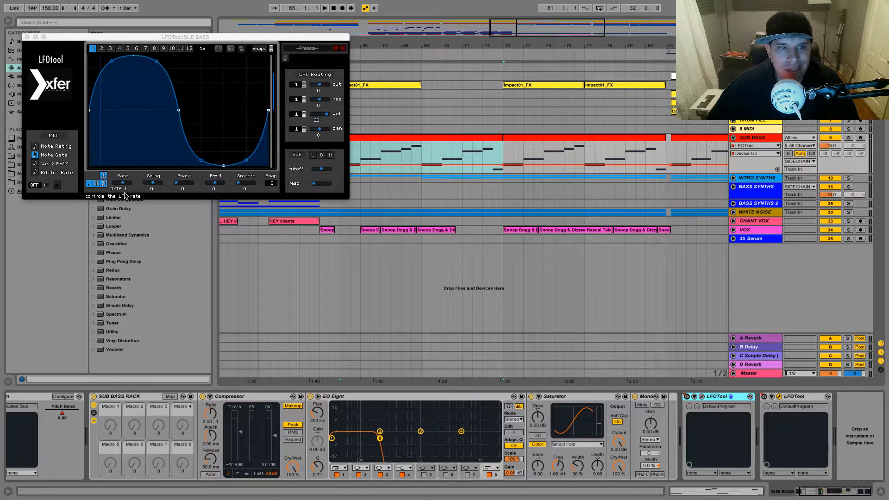
{"action": "left_click", "coordinate": [27, 38]}
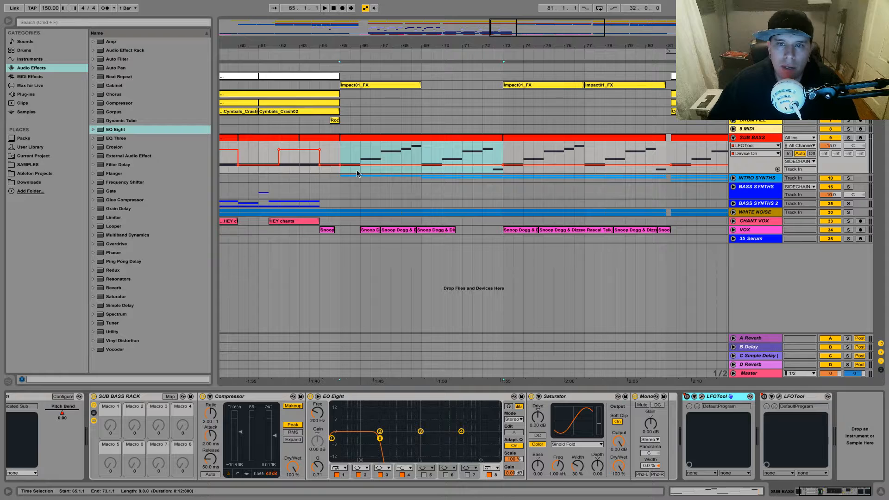
Raise the LFOTool Device On automation to on for the SUB BASS clip at bars 65–73 and play from just before bar 65
{"action": "left_click", "coordinate": [375, 137]}
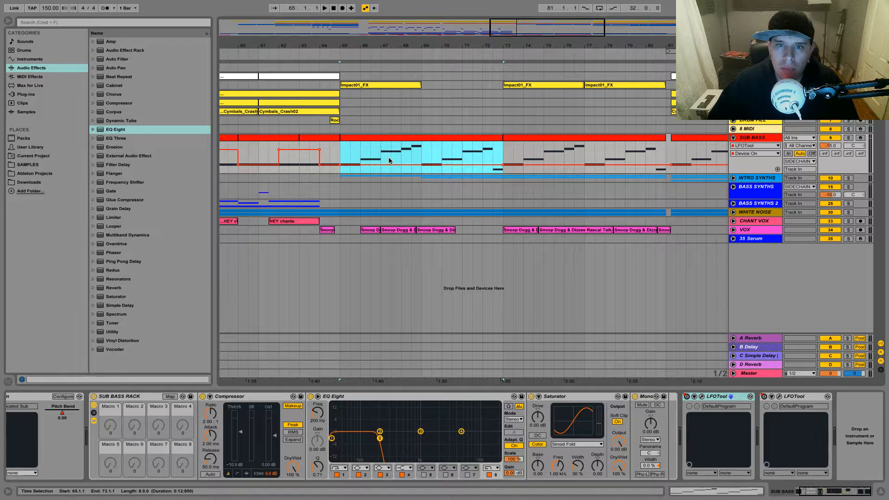
{"action": "left_click_drag", "start_coordinate": [391, 164], "coordinate": [391, 150]}
{"action": "left_click", "coordinate": [336, 153]}
{"action": "key", "text": "space"}
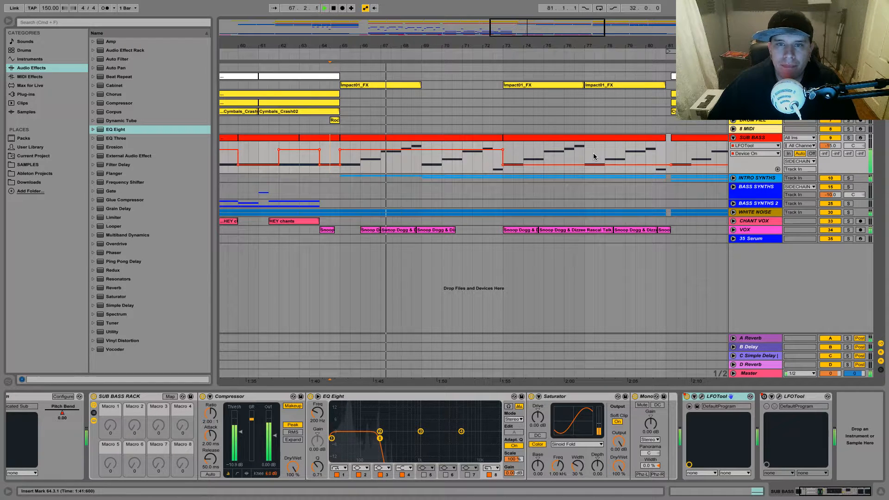
Raise the LFOTool Device On automation to on for bars 73–81 of SUB BASS and play through from bar 73
{"action": "mouse_move", "coordinate": [513, 26]}
{"action": "left_mouse_down"}
{"action": "mouse_move", "coordinate": [513, 6]}
{"action": "mouse_move", "coordinate": [513, 19]}
{"action": "left_mouse_up"}
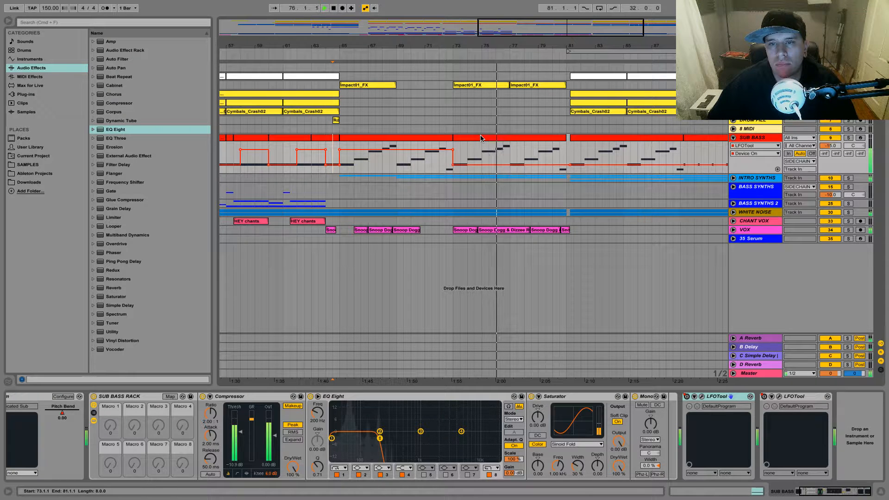
{"action": "left_click", "coordinate": [495, 159]}
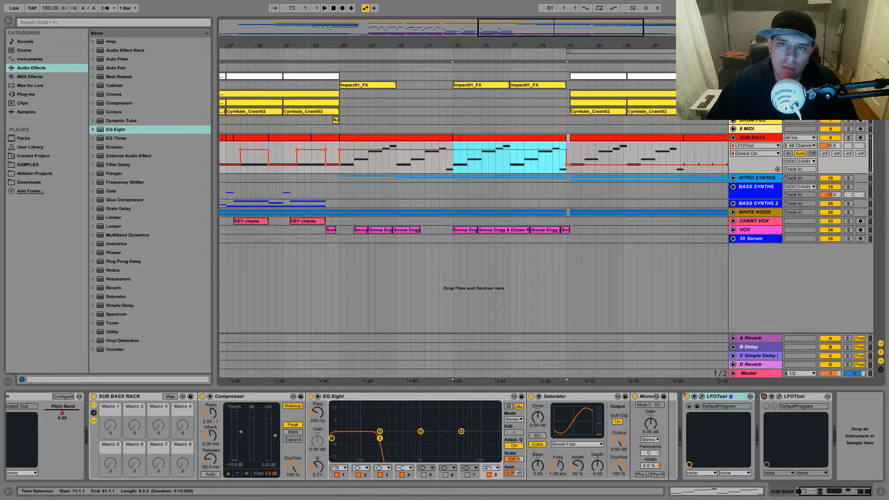
{"action": "key", "text": "space"}
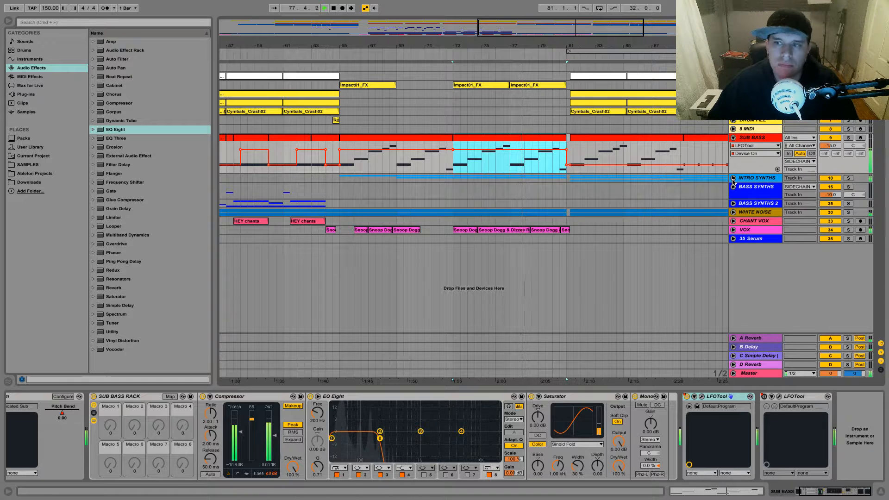
{"action": "left_click_drag", "start_coordinate": [537, 33], "coordinate": [551, 34]}
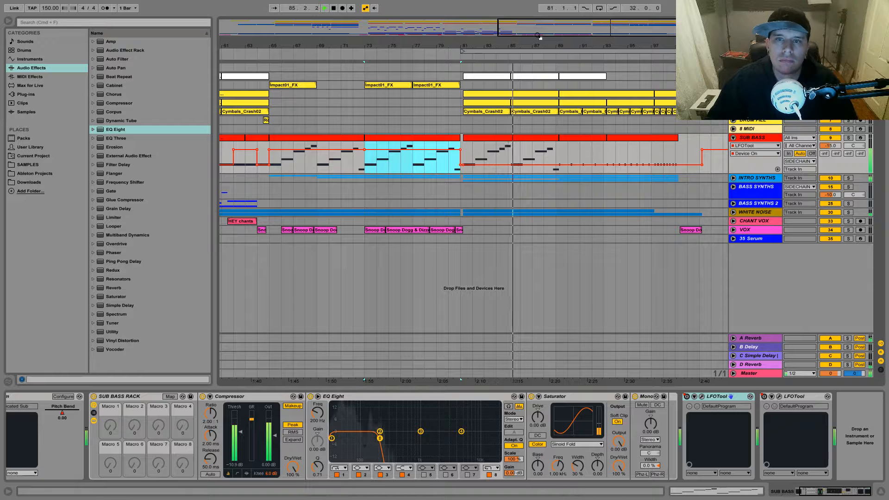
{"action": "key", "text": "space"}
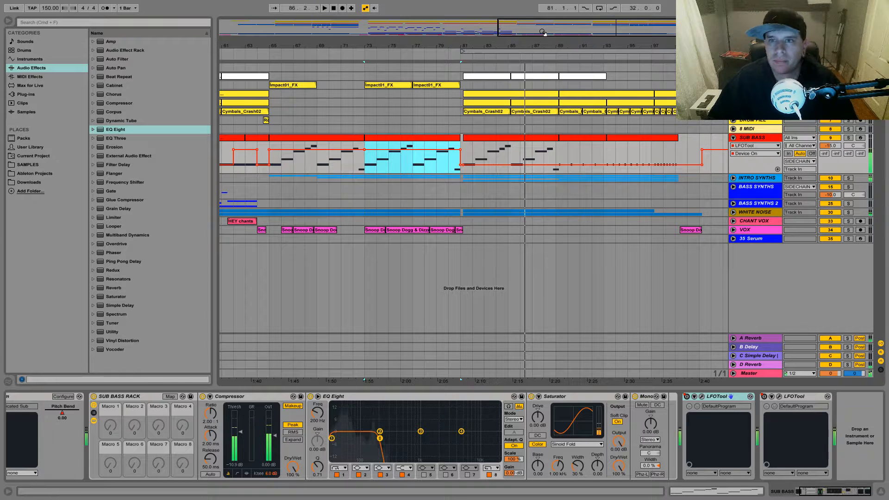
Fold the SUB BASS track and unfold the INTRO SYNTHS group
{"action": "left_click_drag", "start_coordinate": [530, 45], "coordinate": [460, 29]}
{"action": "left_click_drag", "start_coordinate": [317, 28], "coordinate": [317, 47]}
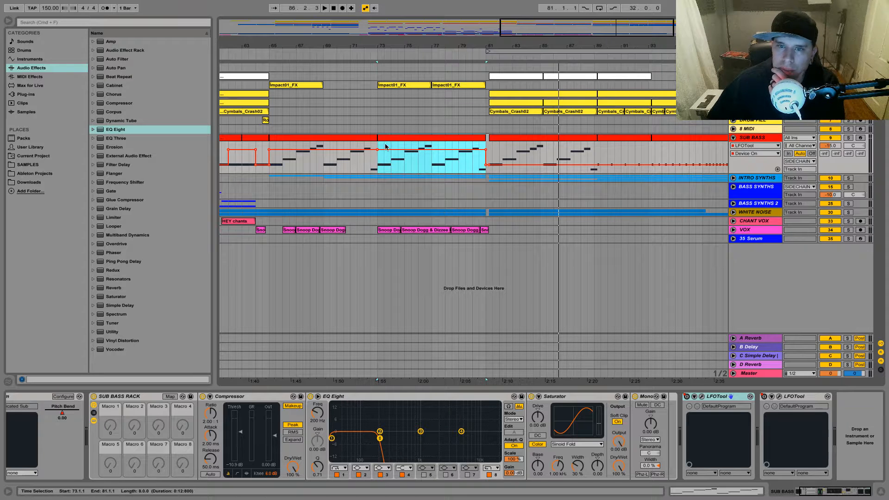
{"action": "left_click", "coordinate": [512, 138]}
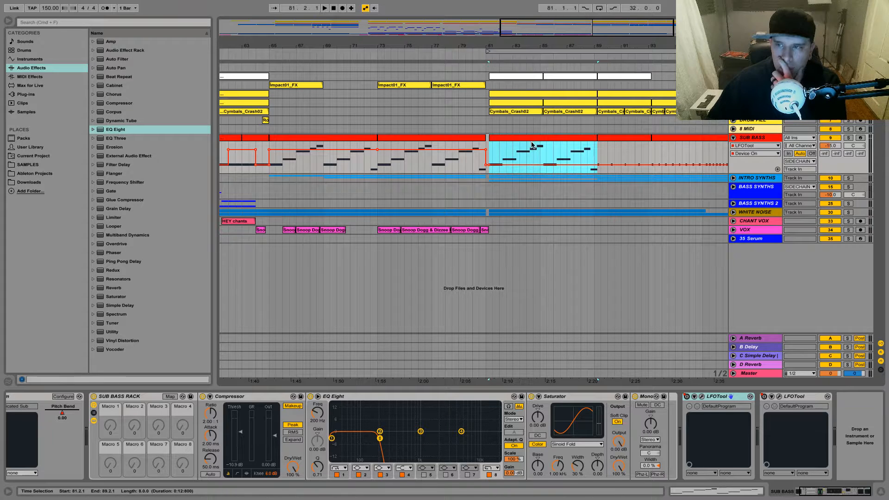
{"action": "left_click", "coordinate": [734, 138]}
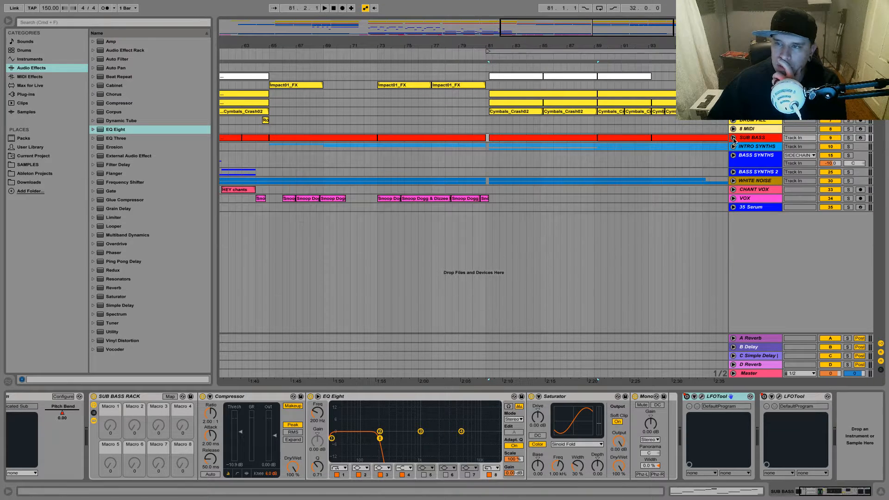
{"action": "left_click", "coordinate": [733, 147]}
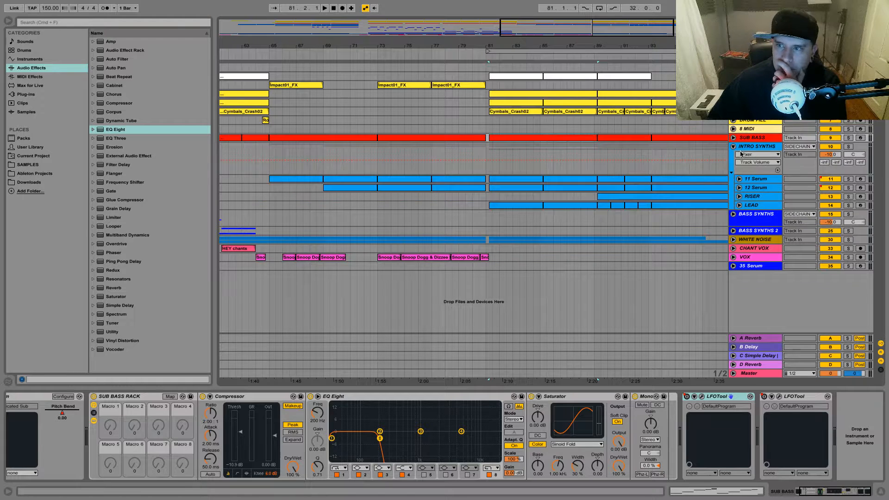
Insert a new MIDI track below the LEAD track inside the INTRO SYNTHS group
{"action": "left_click", "coordinate": [752, 206]}
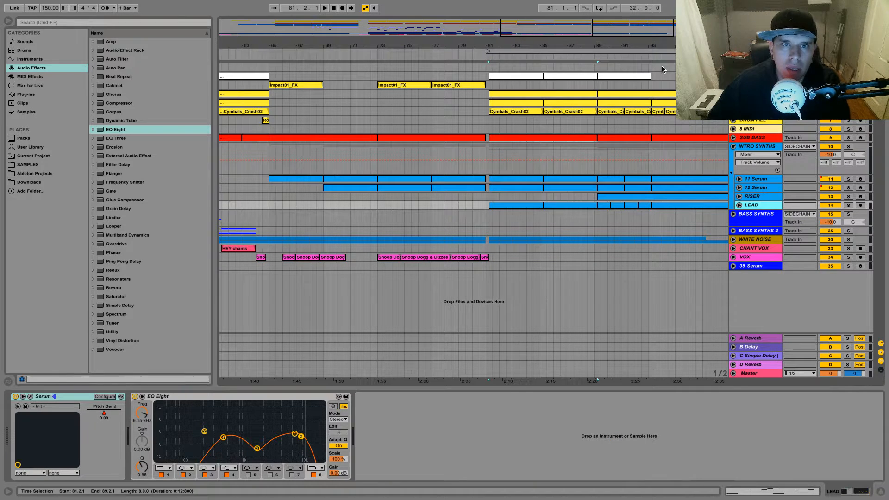
{"action": "left_click", "coordinate": [96, 4]}
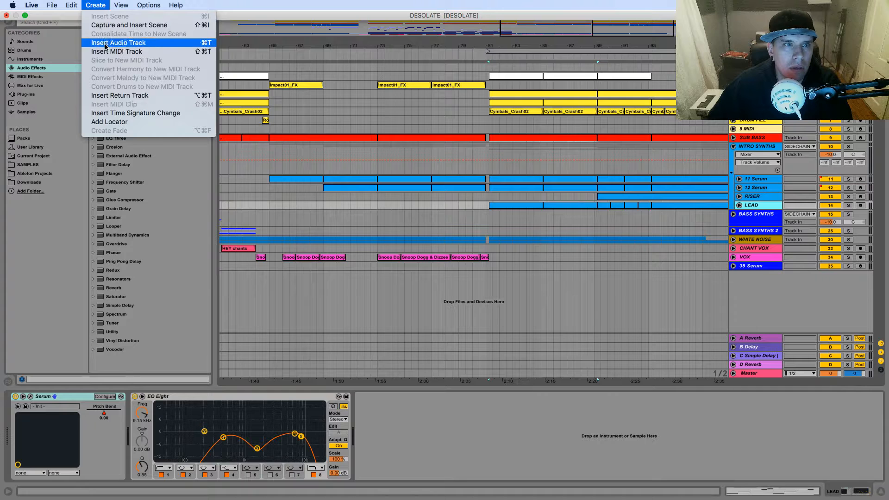
{"action": "left_click", "coordinate": [323, 163]}
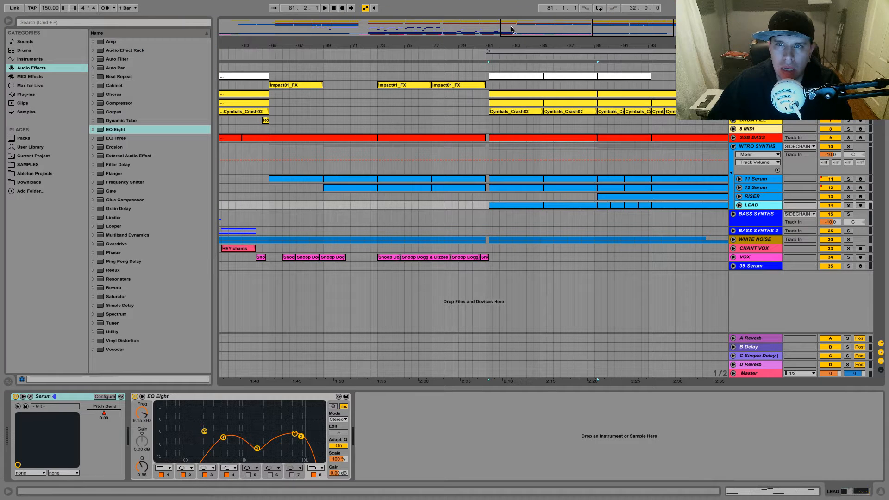
{"action": "key", "text": "super+shift+t"}
{"action": "left_click_drag", "start_coordinate": [520, 33], "coordinate": [574, 21]}
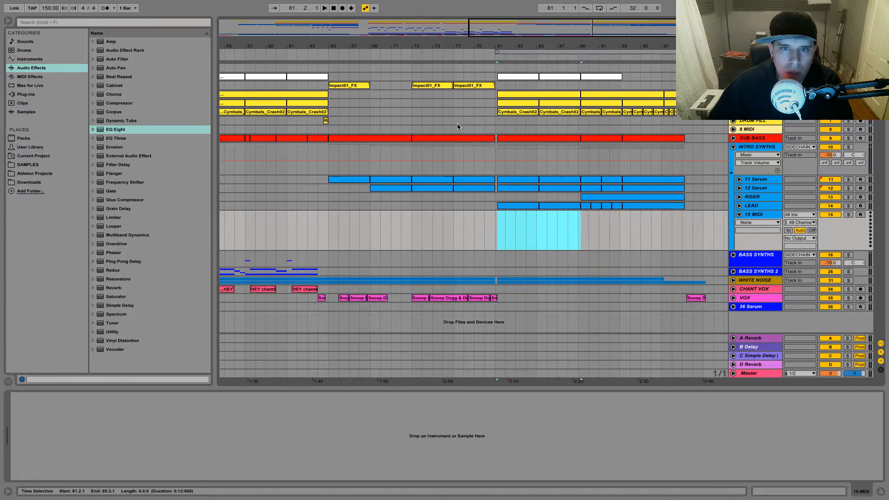
Load the Serum VST plug-in onto the new MIDI track
{"action": "left_click", "coordinate": [329, 227]}
{"action": "left_click", "coordinate": [25, 94]}
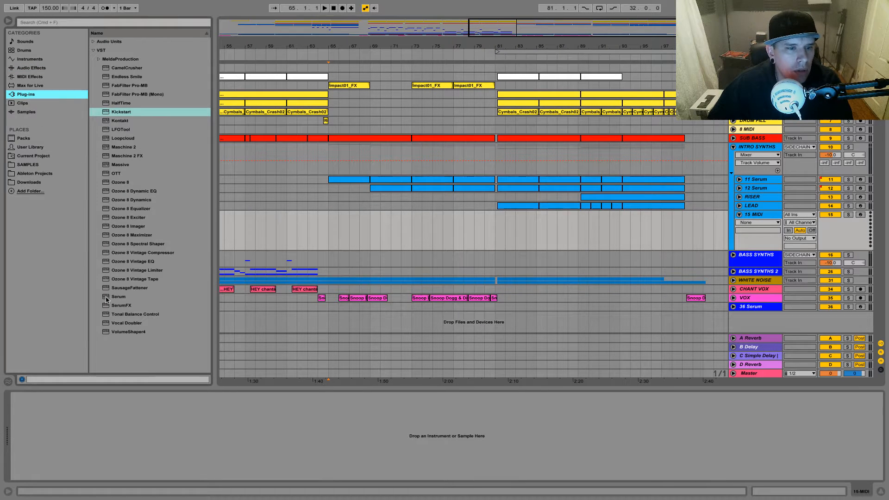
{"action": "left_click_drag", "start_coordinate": [106, 297], "coordinate": [352, 228]}
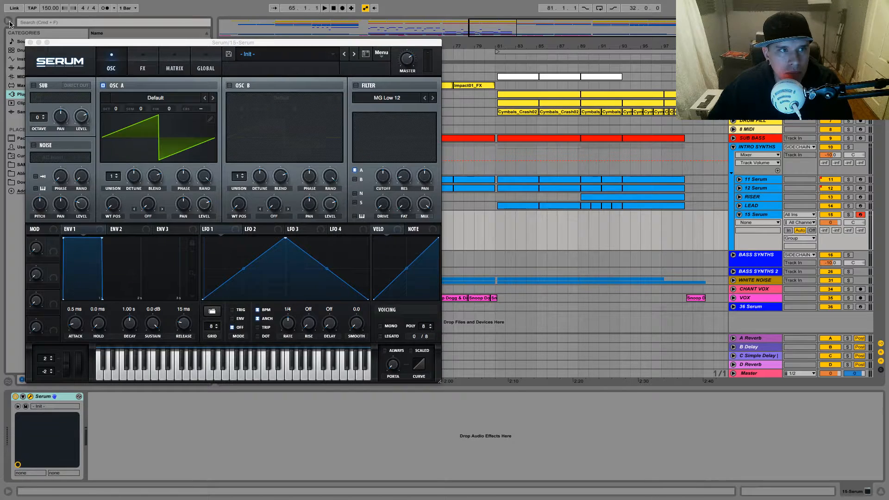
Hide the browser, place the insert marker at bar 65 on the new Serum track and move the Serum window into full view
{"action": "left_click", "coordinate": [8, 21]}
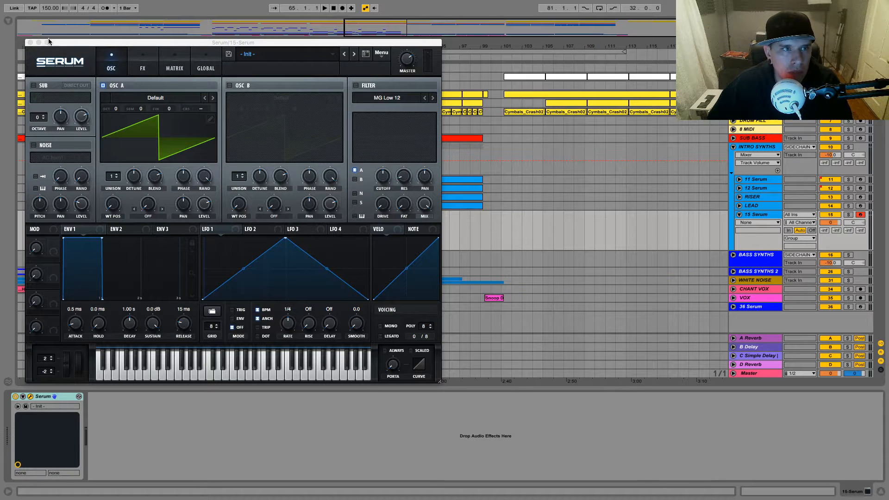
{"action": "left_click_drag", "start_coordinate": [59, 42], "coordinate": [187, 278]}
{"action": "scroll", "coordinate": [231, 232], "scroll_direction": "left", "scroll_amount": 5}
{"action": "left_click", "coordinate": [269, 234]}
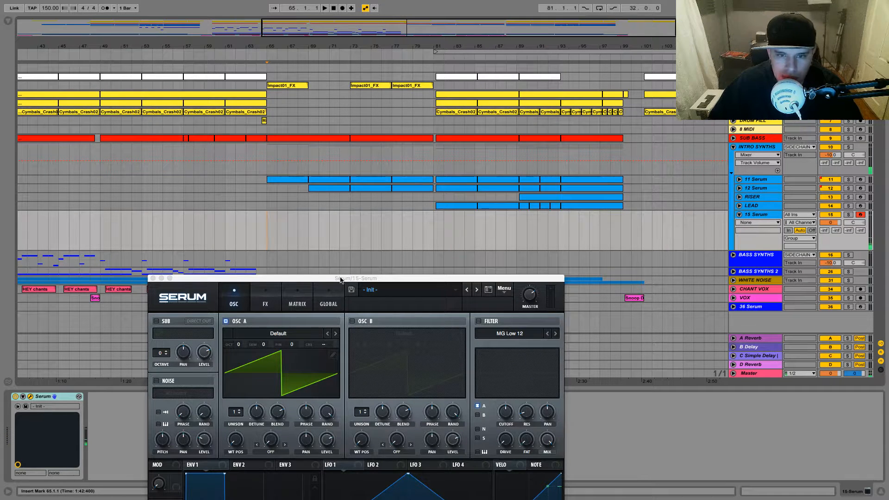
{"action": "left_click_drag", "start_coordinate": [341, 280], "coordinate": [315, 130]}
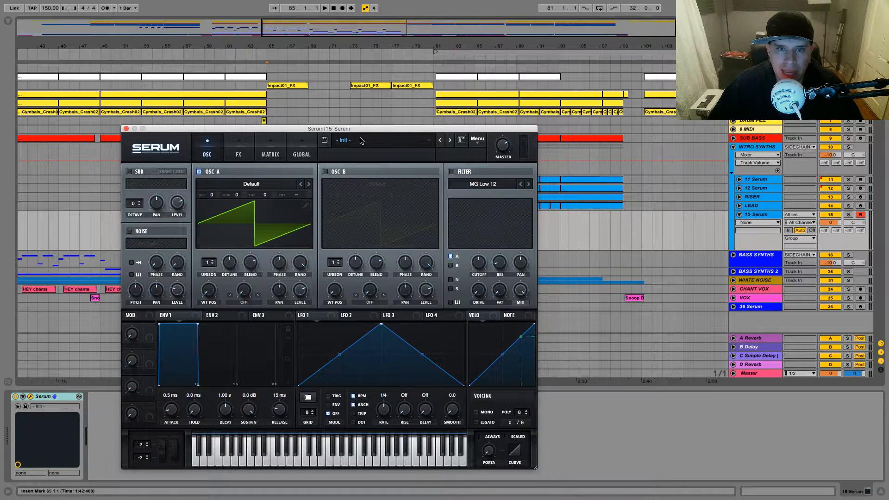
Enable Serum's filter with the MG Low 12 type and set its cutoff to about 490 Hz
{"action": "left_click", "coordinate": [452, 172]}
{"action": "left_click_drag", "start_coordinate": [480, 263], "coordinate": [482, 288]}
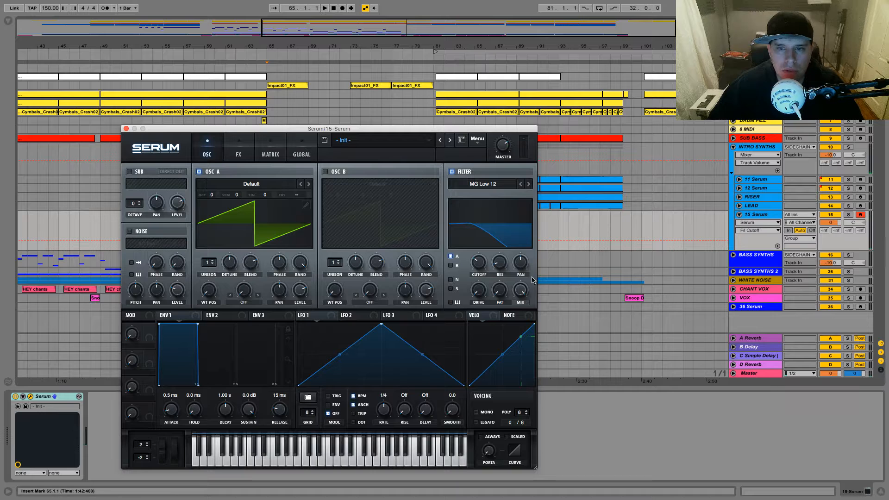
{"action": "left_click_drag", "start_coordinate": [479, 262], "coordinate": [478, 243]}
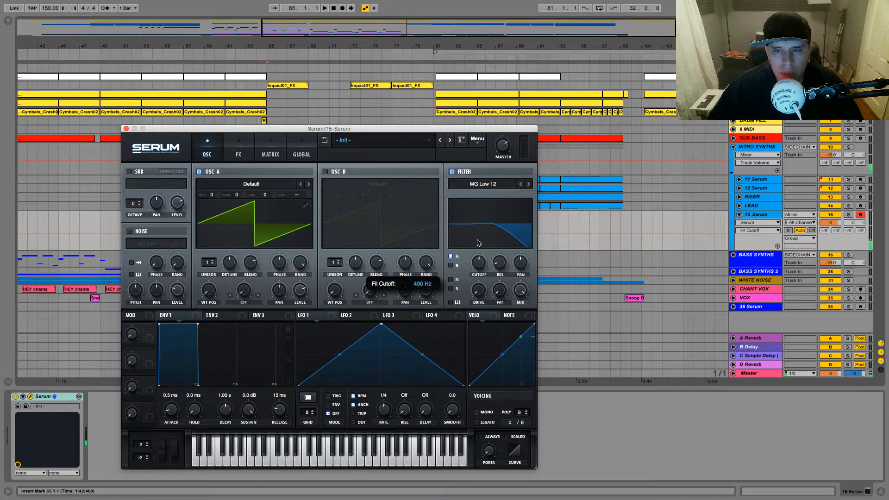
Change oscillator A's wavetable to Basic Shapes from the Analog category
{"action": "left_click", "coordinate": [250, 184]}
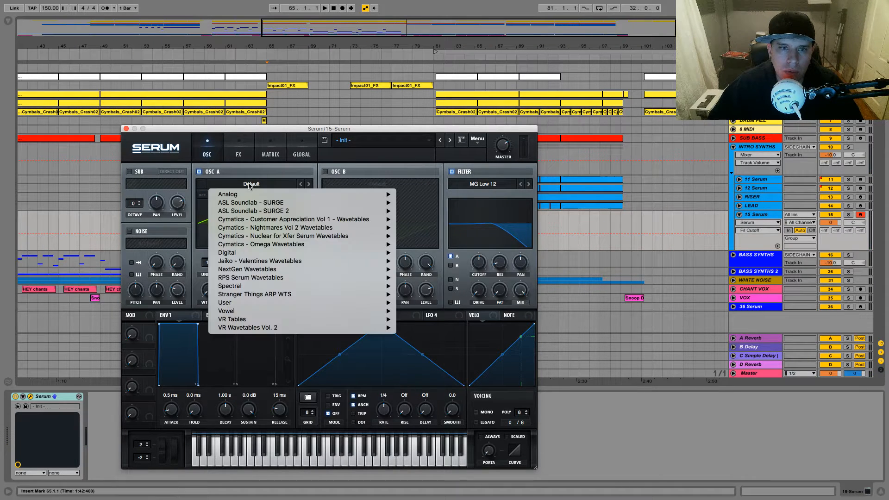
{"action": "mouse_move", "coordinate": [251, 196]}
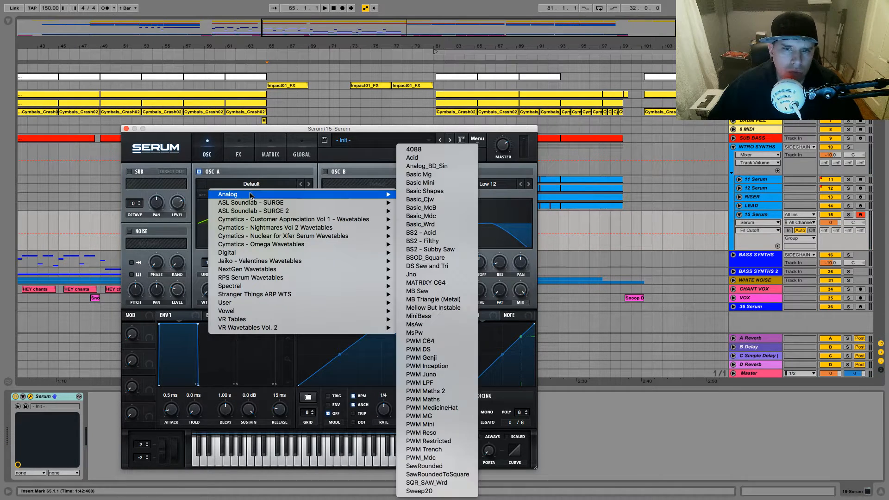
{"action": "left_click", "coordinate": [419, 191]}
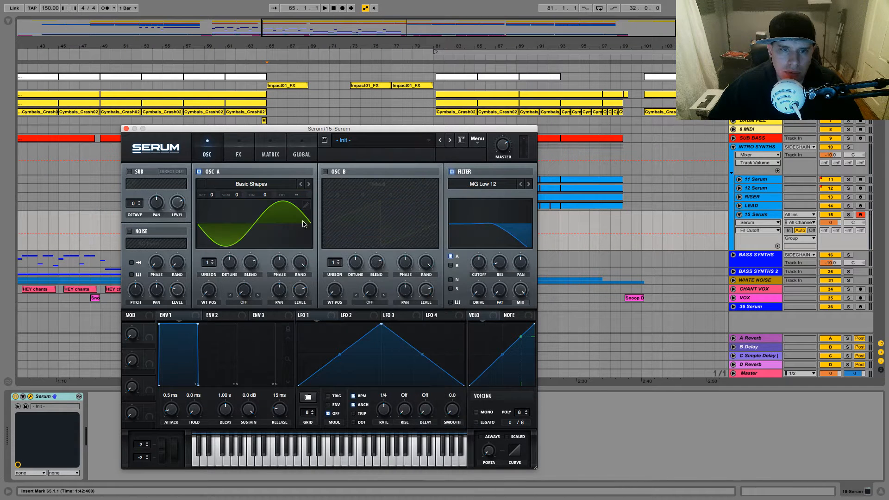
Browse oscillator A's Analog wavetables up to BS2 - Filthy and turn off Serum's filter
{"action": "left_click", "coordinate": [309, 185]}
{"action": "left_click", "coordinate": [310, 185]}
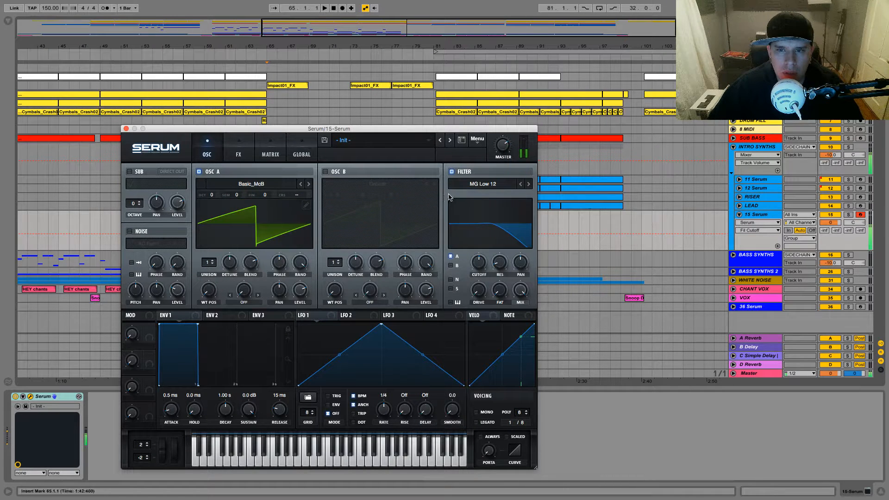
{"action": "left_click", "coordinate": [452, 171]}
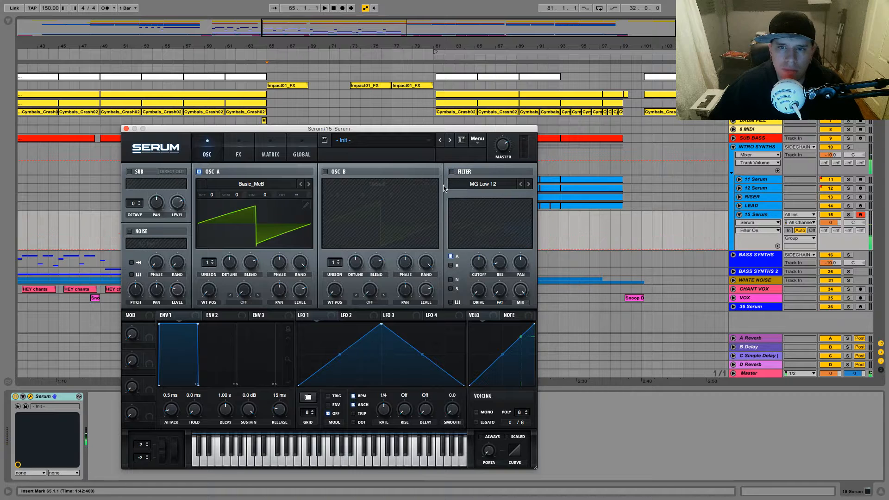
{"action": "left_click", "coordinate": [310, 184]}
{"action": "left_click", "coordinate": [310, 184]}
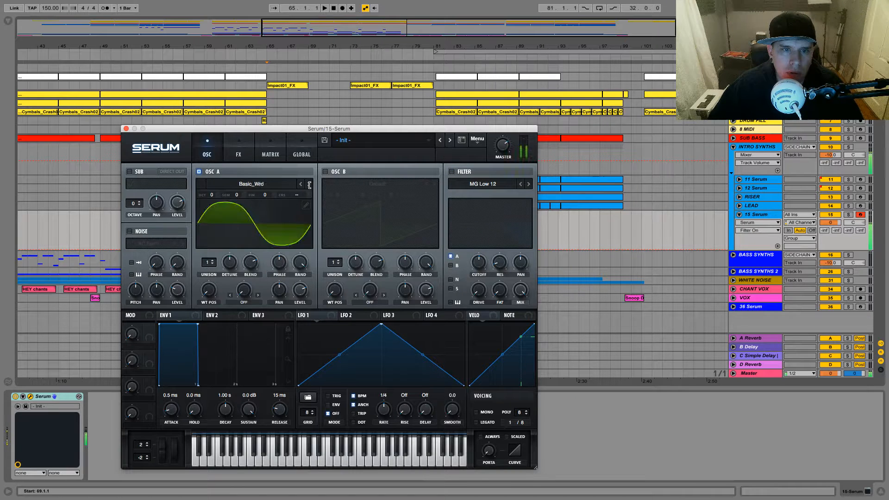
{"action": "left_click", "coordinate": [309, 184]}
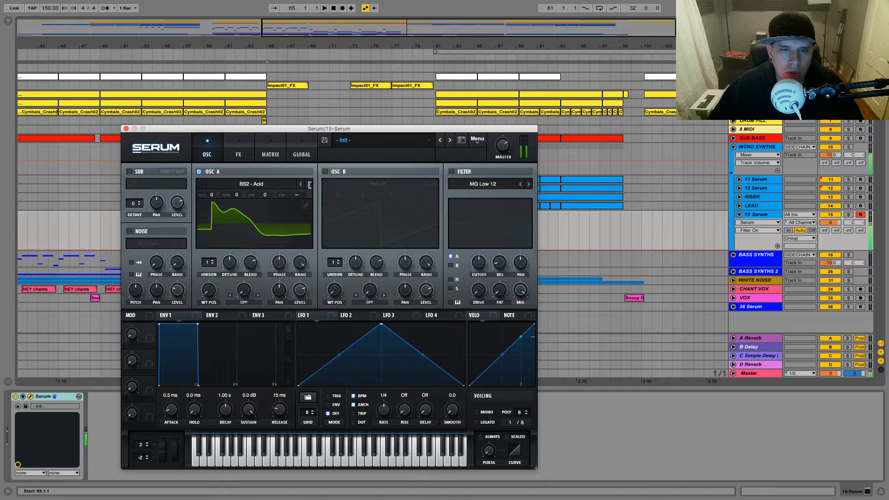
{"action": "left_click", "coordinate": [309, 184]}
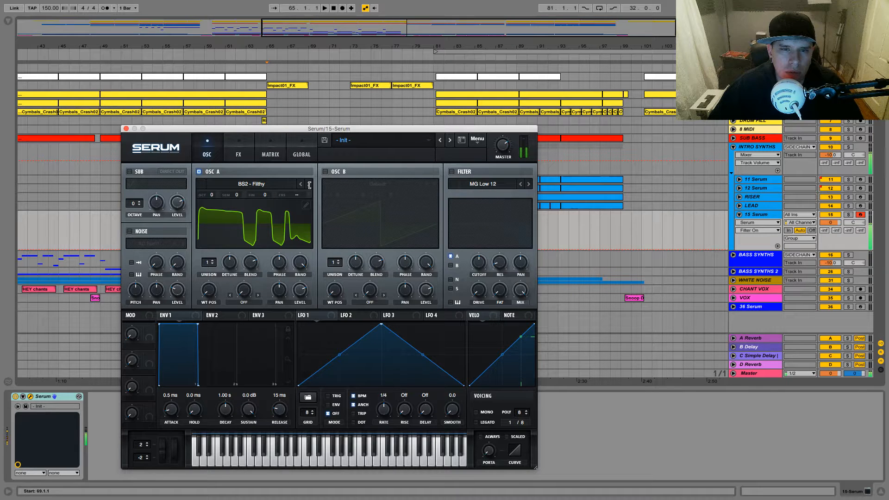
Enable oscillator B and load the Ghost Suck wavetable from the ASL Soundlab - SURGE category
{"action": "left_click", "coordinate": [326, 171]}
{"action": "left_click", "coordinate": [381, 185]}
{"action": "mouse_move", "coordinate": [383, 203]}
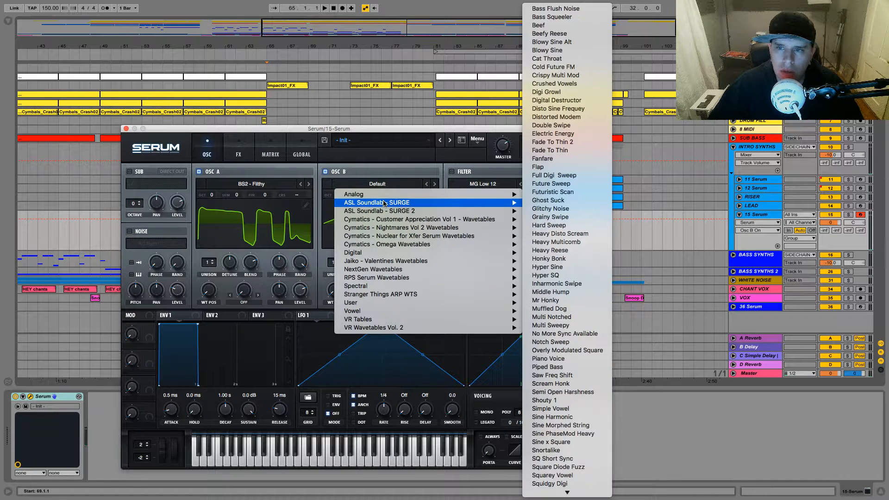
{"action": "left_click", "coordinate": [548, 201]}
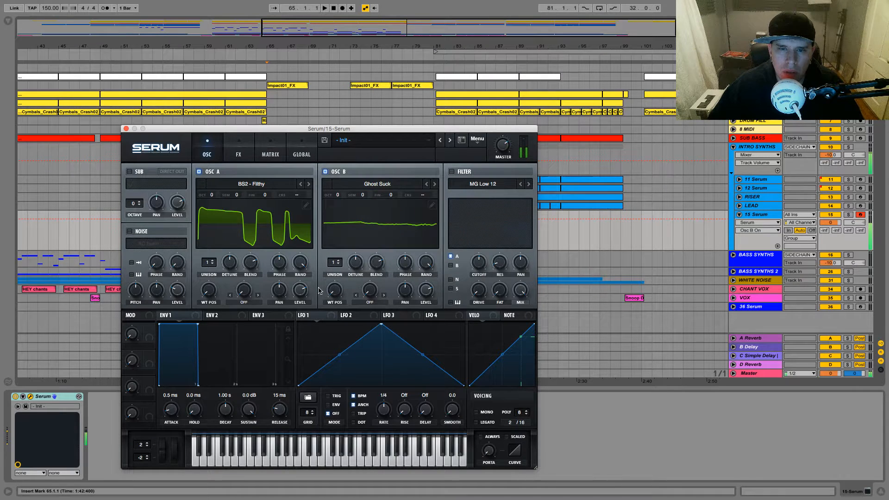
Try the FM (from B) warp mode on oscillator A with oscillator B's wavetable position, and set the warp back to Off
{"action": "left_click", "coordinate": [243, 303]}
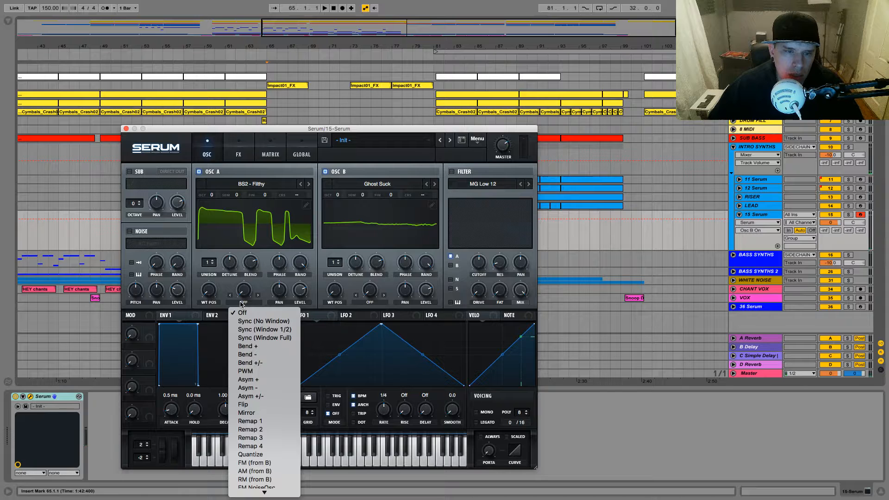
{"action": "left_click", "coordinate": [267, 458]}
{"action": "left_click_drag", "start_coordinate": [334, 291], "coordinate": [316, 322]}
{"action": "left_click", "coordinate": [248, 308]}
{"action": "left_click", "coordinate": [249, 313]}
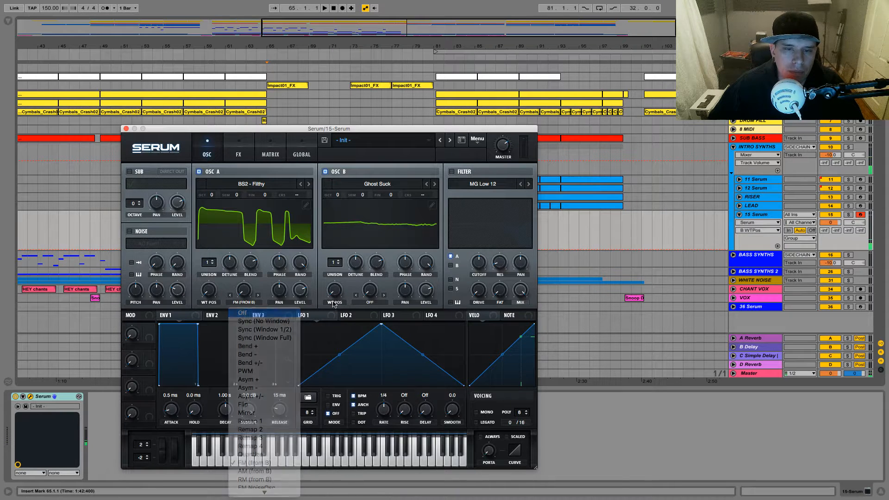
Set oscillator B's warp to FM (from A) at about 89% and adjust oscillator A's level
{"action": "left_click", "coordinate": [366, 302]}
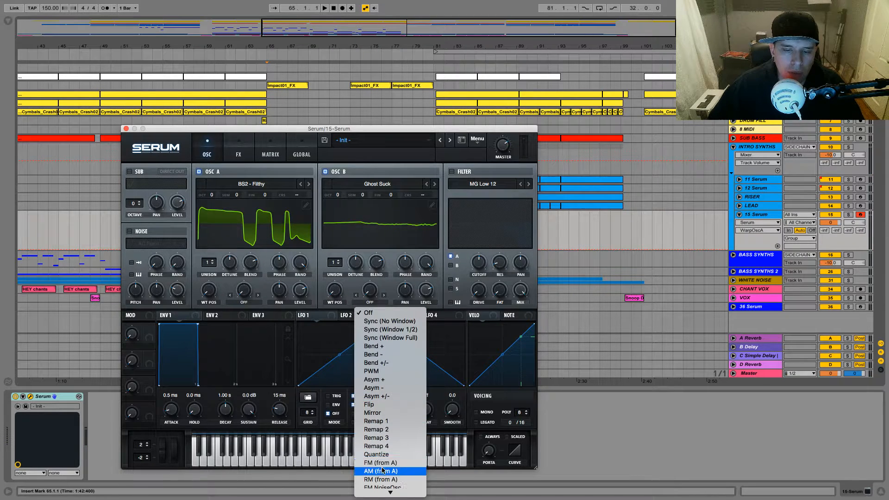
{"action": "left_click", "coordinate": [389, 284]}
{"action": "left_click_drag", "start_coordinate": [370, 292], "coordinate": [364, 330]}
{"action": "left_click_drag", "start_coordinate": [378, 295], "coordinate": [378, 210]}
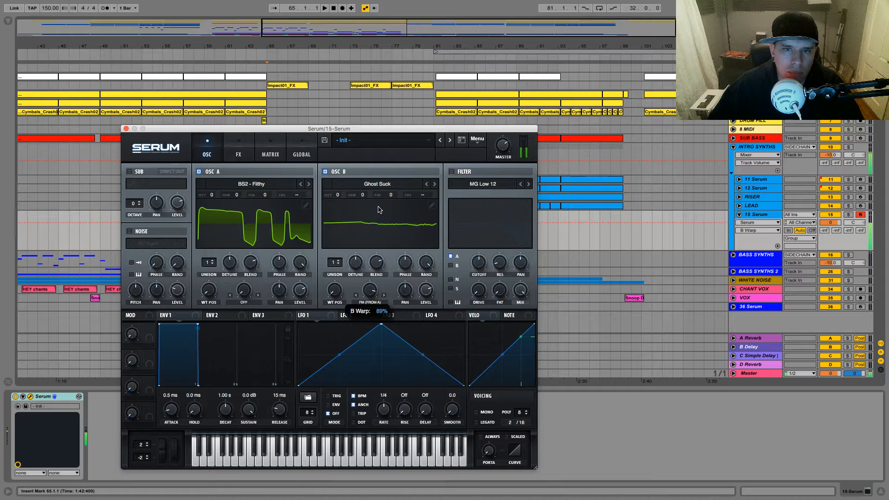
{"action": "left_click_drag", "start_coordinate": [300, 295], "coordinate": [299, 319]}
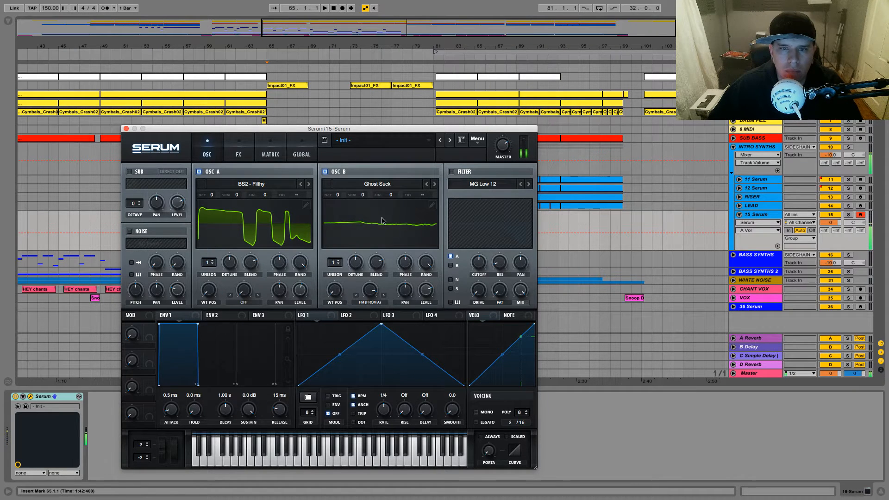
Set oscillator B to 16 unison voices and an octave of +1
{"action": "left_click_drag", "start_coordinate": [338, 199], "coordinate": [336, 172]}
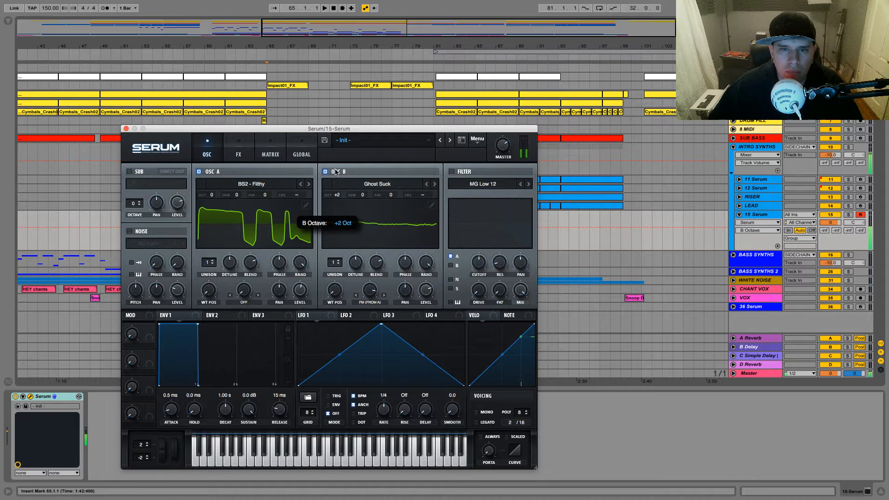
{"action": "left_click_drag", "start_coordinate": [337, 261], "coordinate": [343, 25]}
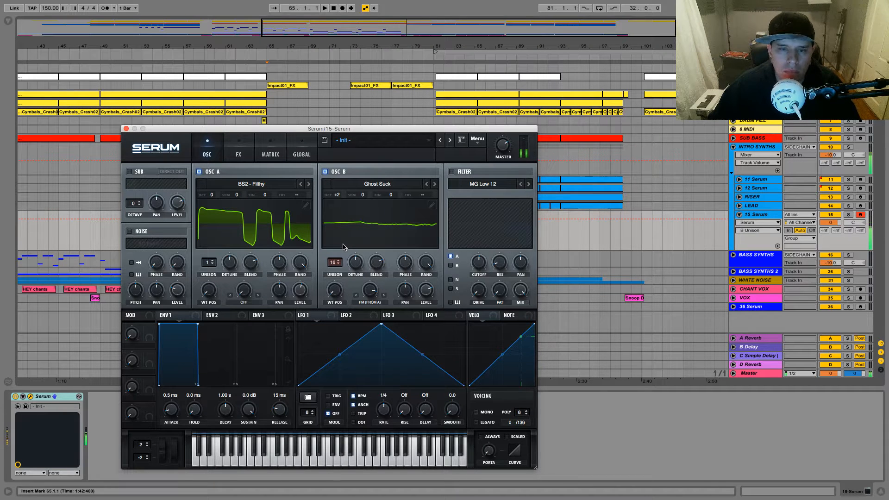
{"action": "left_click_drag", "start_coordinate": [337, 195], "coordinate": [338, 209]}
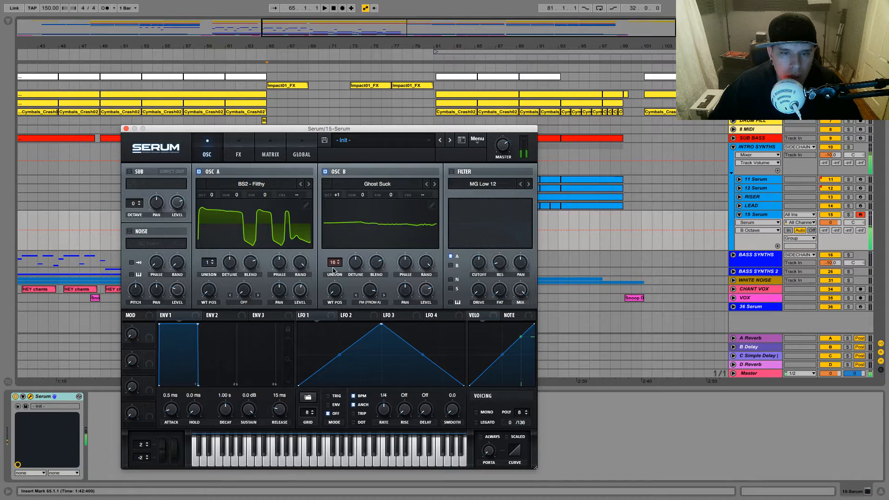
Audition oscillator A's wavetable position and change its wavetable to Gurgle from the RPS Serum Wavetables category
{"action": "left_click_drag", "start_coordinate": [208, 291], "coordinate": [215, 220]}
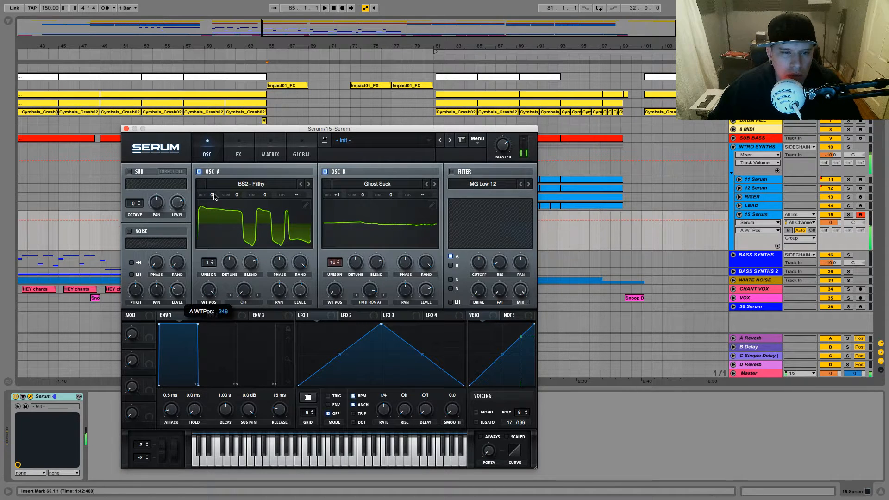
{"action": "left_click", "coordinate": [277, 185]}
{"action": "mouse_move", "coordinate": [275, 279]}
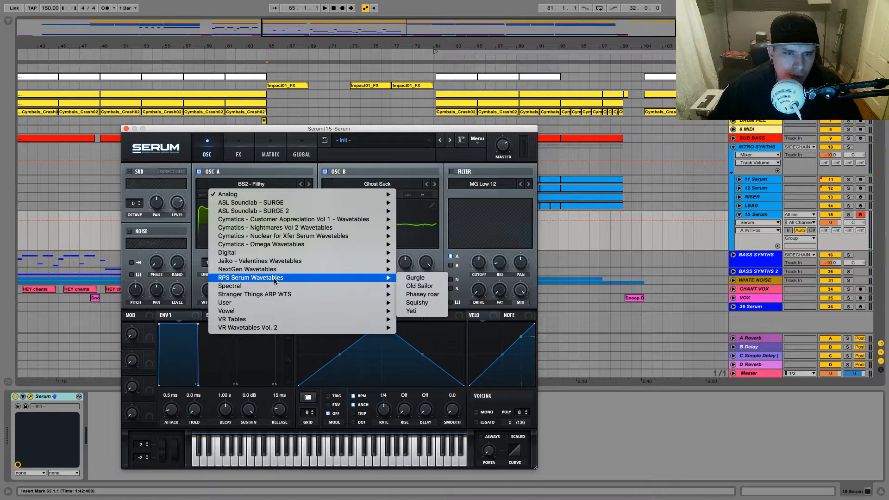
{"action": "left_click", "coordinate": [403, 278]}
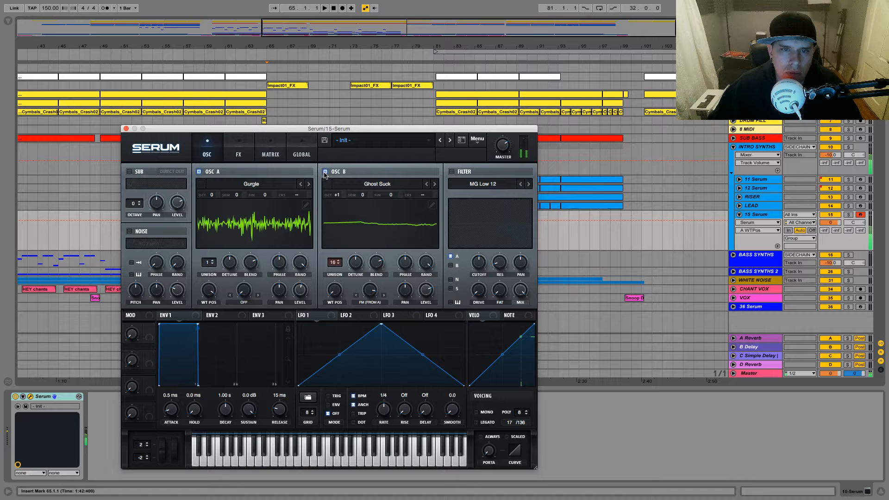
With oscillator B temporarily off, lower oscillator A's wavetable position and set its unison to 16, with a blend of about 52
{"action": "left_click", "coordinate": [325, 172]}
{"action": "left_click_drag", "start_coordinate": [210, 293], "coordinate": [208, 329]}
{"action": "left_click_drag", "start_coordinate": [211, 262], "coordinate": [204, 253]}
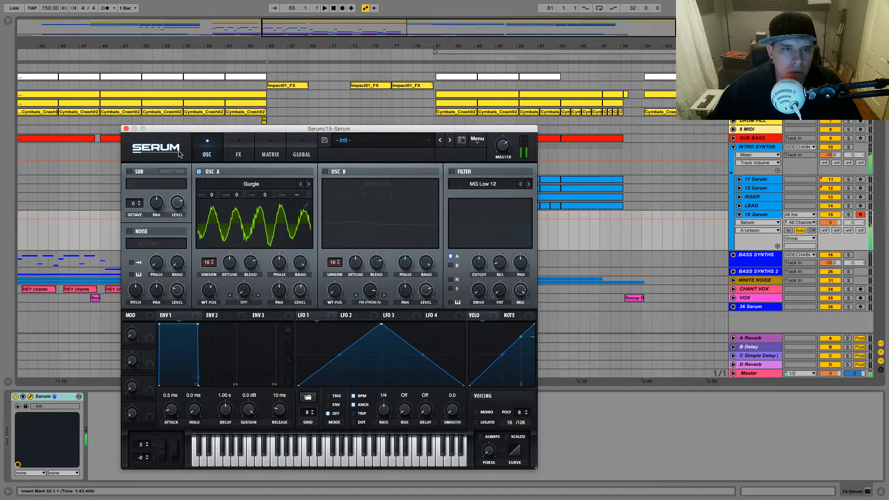
{"action": "left_click", "coordinate": [326, 171]}
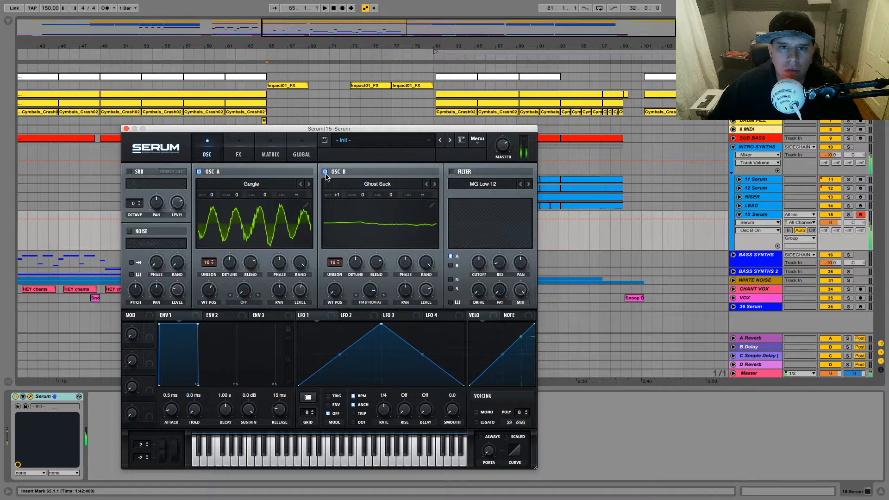
{"action": "left_click_drag", "start_coordinate": [246, 268], "coordinate": [250, 291]}
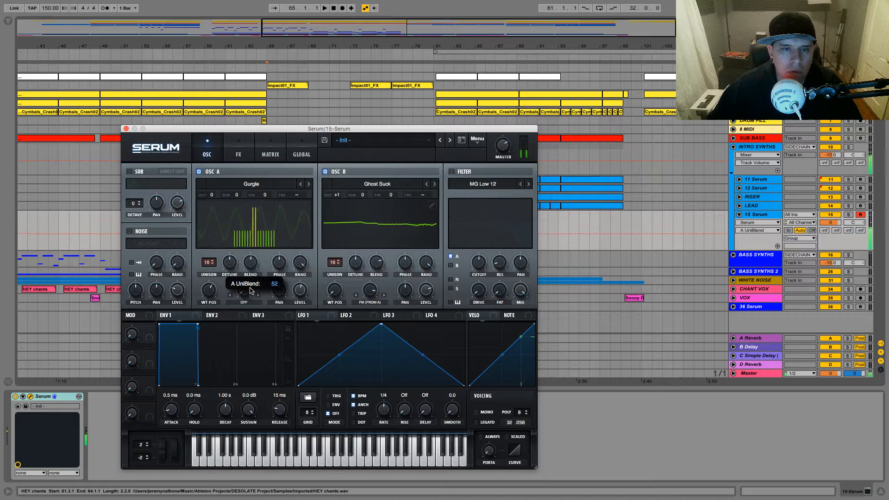
Reduce oscillator B's unison to 2 voices and lower its detune and blend
{"action": "left_click_drag", "start_coordinate": [334, 262], "coordinate": [327, 422]}
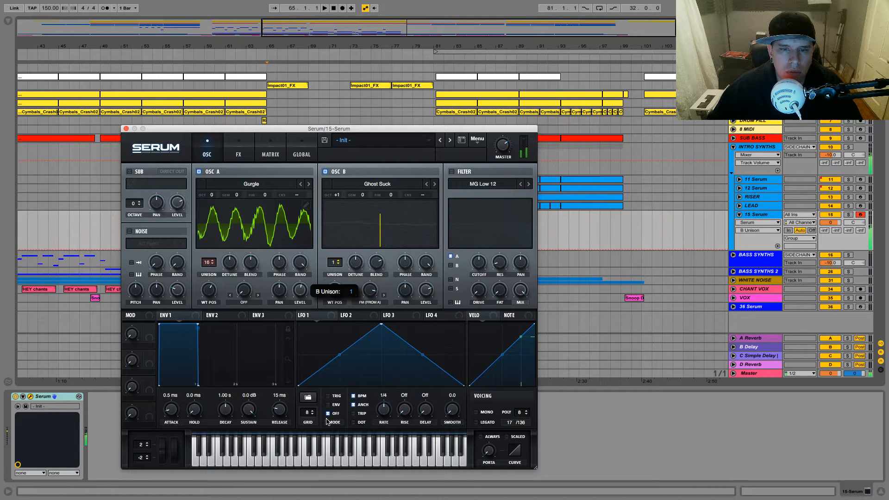
{"action": "left_click", "coordinate": [339, 260]}
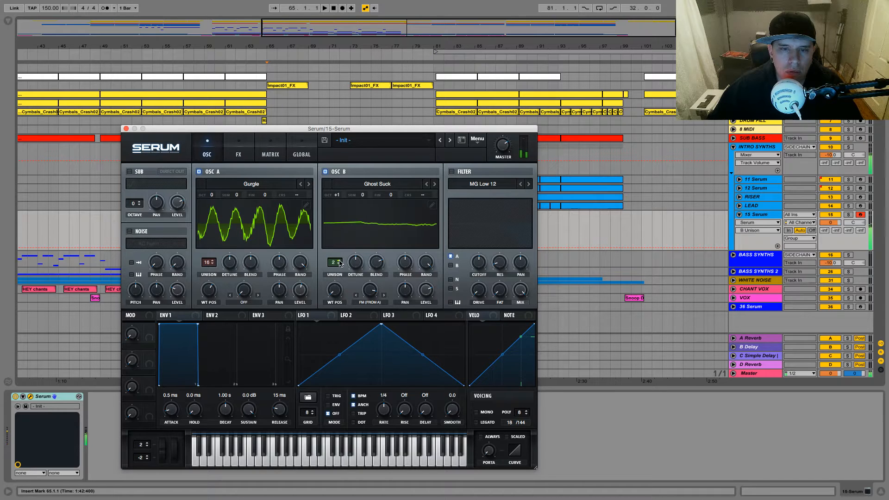
{"action": "mouse_move", "coordinate": [355, 262]}
{"action": "left_mouse_down"}
{"action": "mouse_move", "coordinate": [362, 234]}
{"action": "mouse_move", "coordinate": [356, 300]}
{"action": "mouse_move", "coordinate": [355, 267]}
{"action": "left_mouse_up"}
{"action": "left_click_drag", "start_coordinate": [375, 263], "coordinate": [370, 307]}
Add Serum's compressor effect in multiband mode, adjust its threshold and reduce its mix
{"action": "left_click", "coordinate": [239, 143]}
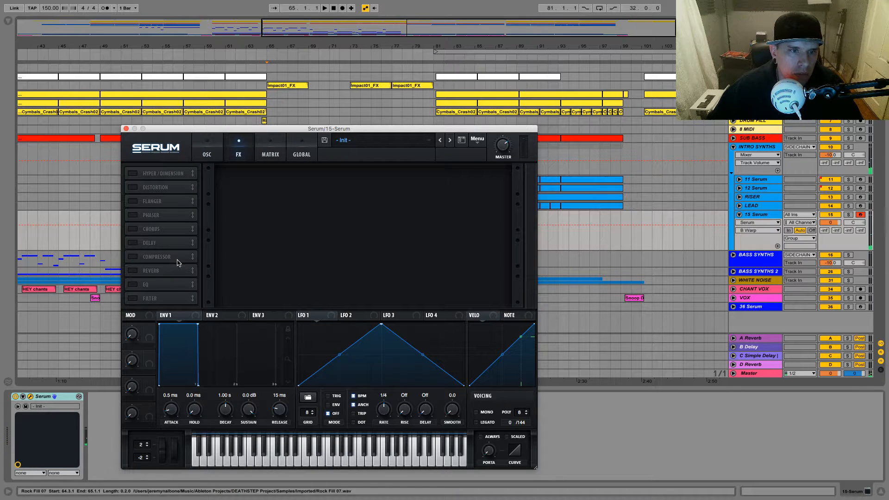
{"action": "left_click", "coordinate": [133, 257]}
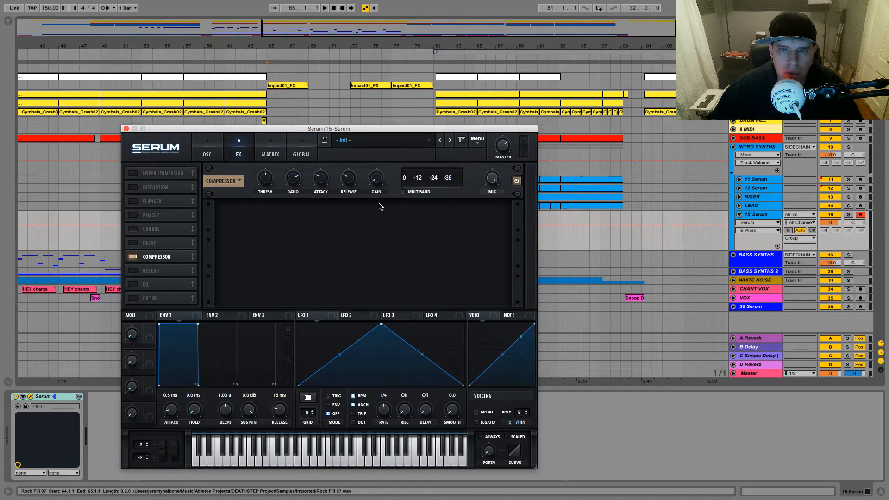
{"action": "left_click", "coordinate": [404, 192]}
{"action": "left_click_drag", "start_coordinate": [265, 180], "coordinate": [267, 193]}
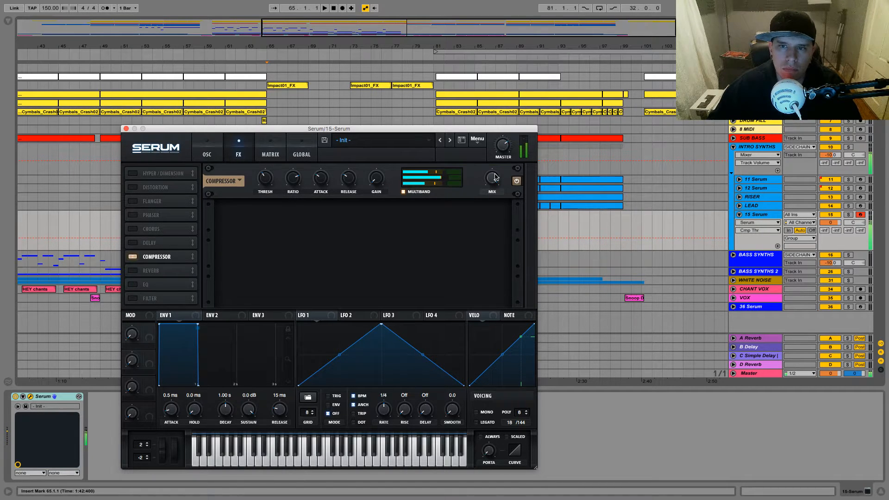
{"action": "left_click_drag", "start_coordinate": [495, 177], "coordinate": [491, 197]}
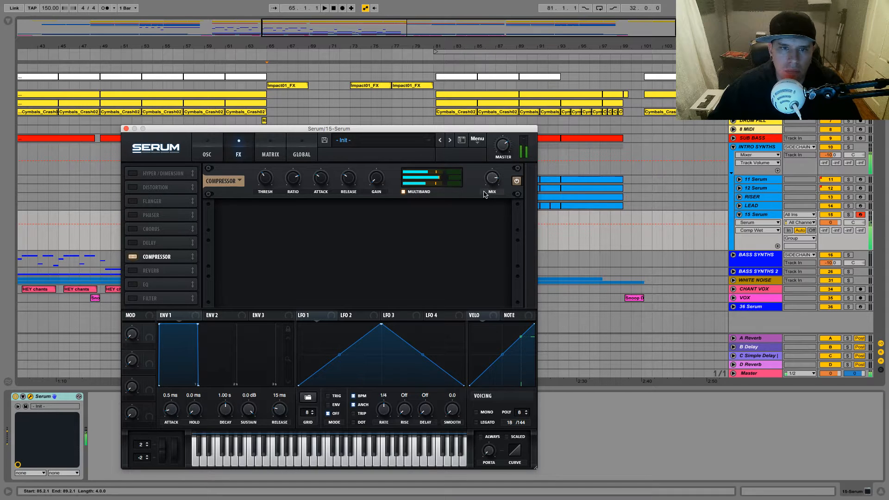
Enable the Hyper/Dimension effect, set the dimension size to about 31%, adjust its mix and close the Serum window
{"action": "left_click", "coordinate": [133, 174]}
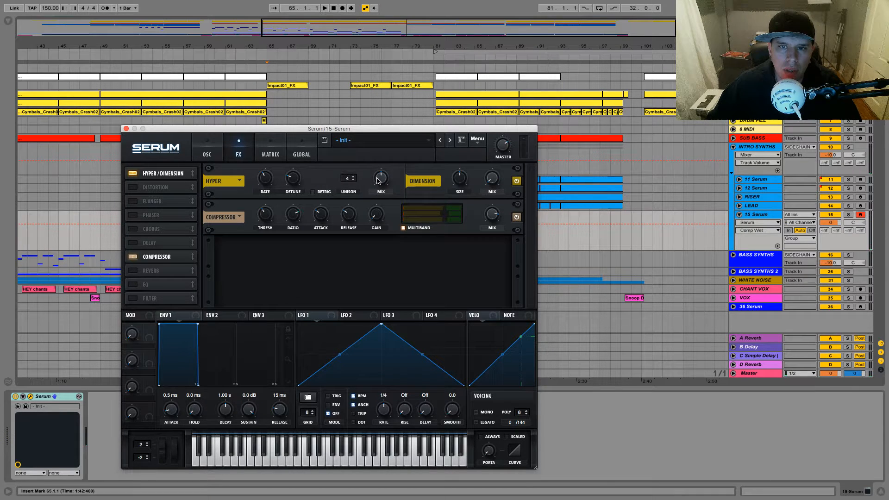
{"action": "left_click_drag", "start_coordinate": [460, 179], "coordinate": [460, 203]}
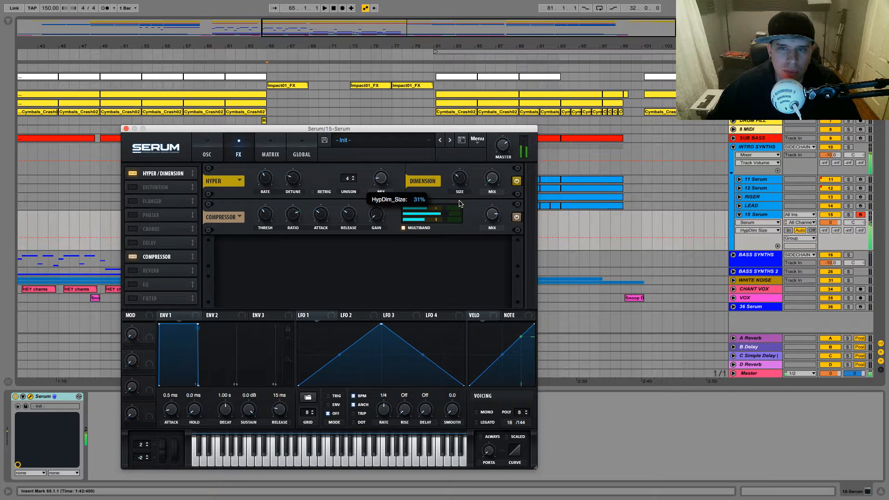
{"action": "left_click_drag", "start_coordinate": [492, 178], "coordinate": [494, 171]}
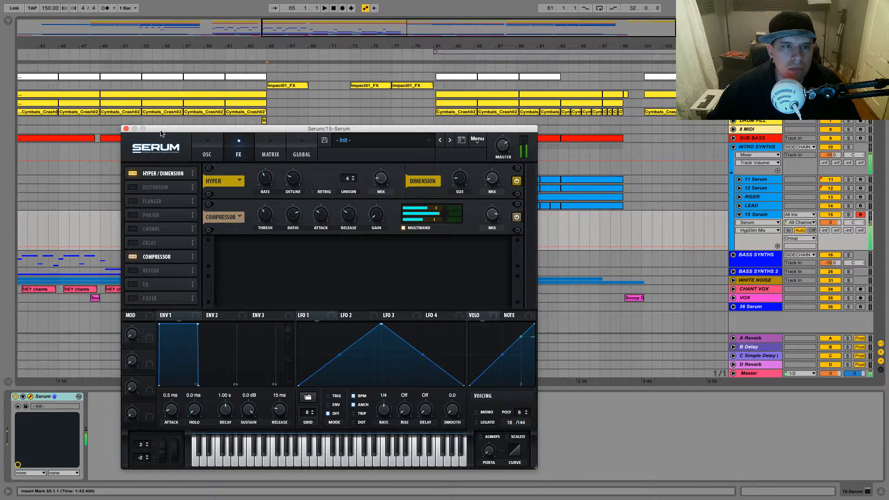
{"action": "left_click", "coordinate": [125, 129]}
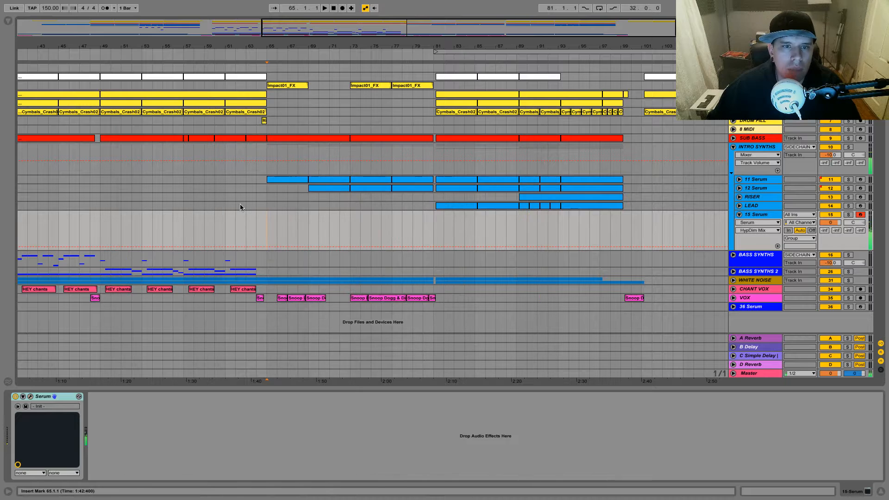
Set the 15 Serum track's volume to -8 dB
{"action": "left_click", "coordinate": [740, 205]}
{"action": "left_click", "coordinate": [740, 205]}
{"action": "left_click", "coordinate": [831, 224]}
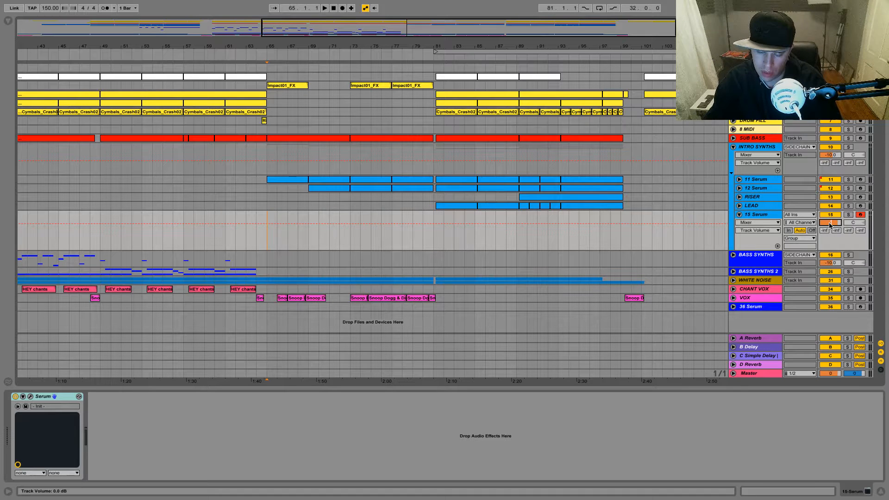
{"action": "type", "text": "-8"}
{"action": "key", "text": "Return"}
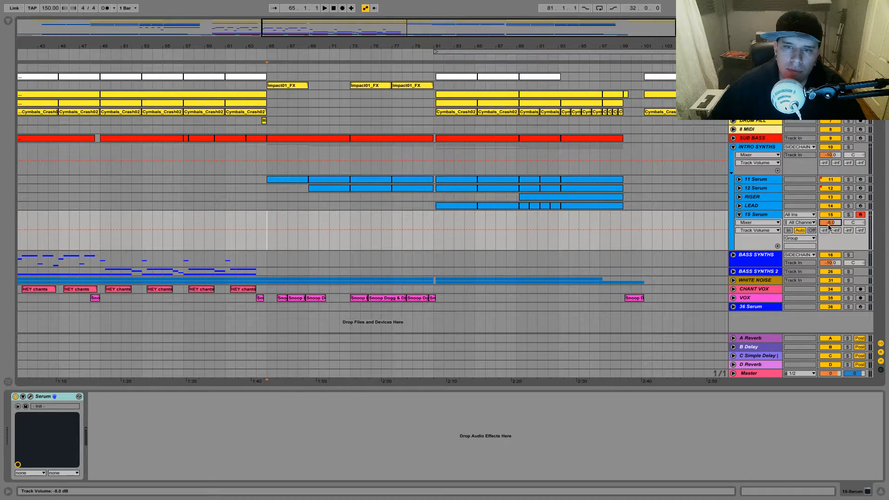
Play the breakdown from bar 65 and try the new 15 Serum sound over it one keyboard octave lower
{"action": "key", "text": "space"}
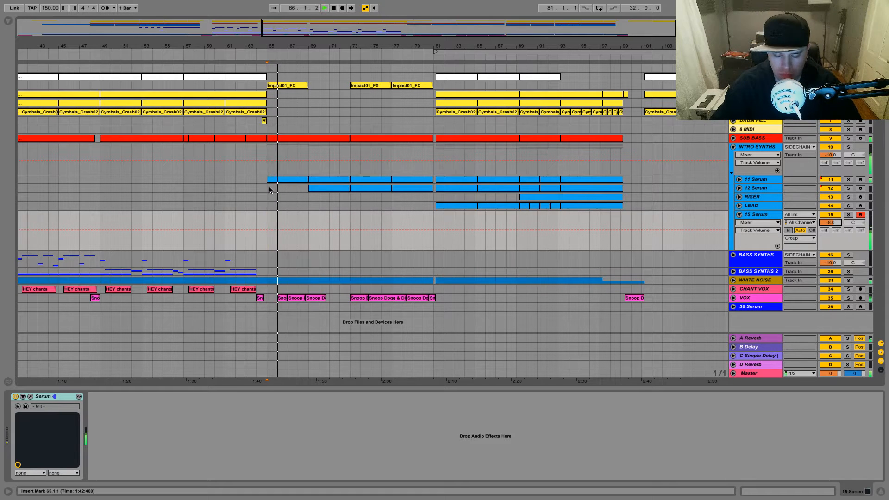
{"action": "key", "text": "z"}
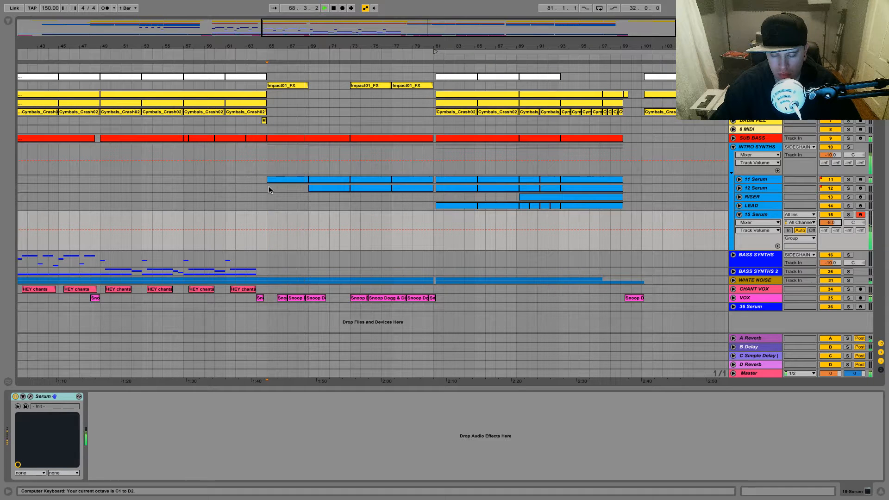
{"action": "key", "text": "space"}
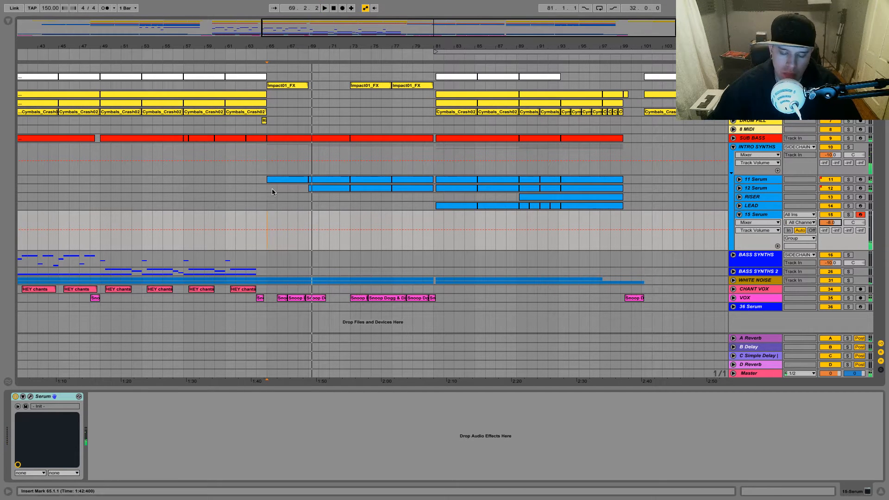
Initialize the 15 Serum patch and try the Frofolea and Game Over wavetables on oscillator A
{"action": "left_click", "coordinate": [30, 396]}
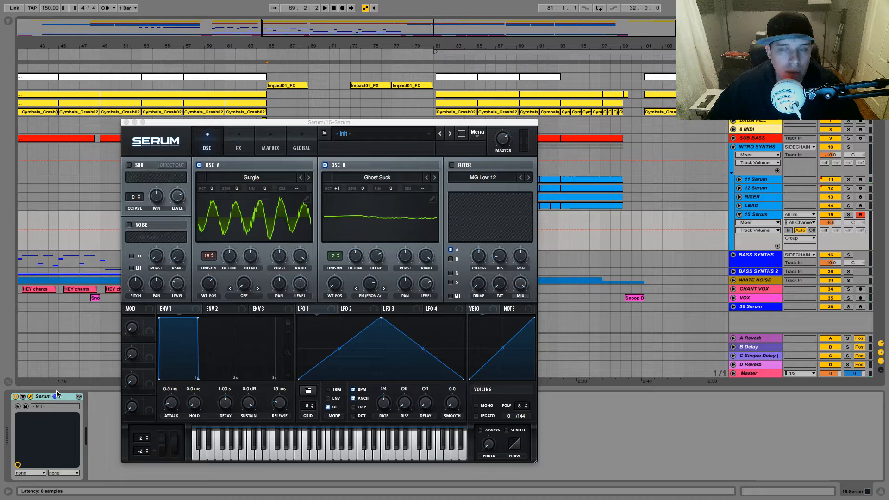
{"action": "left_click", "coordinate": [476, 133]}
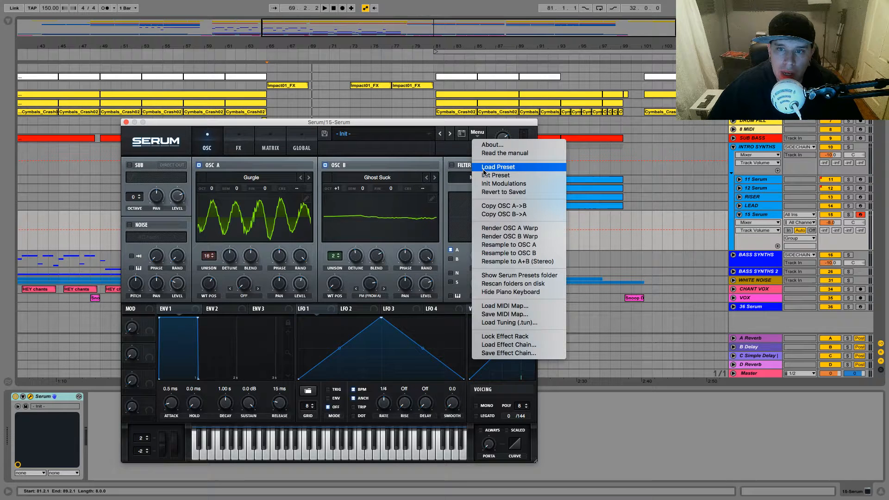
{"action": "left_click", "coordinate": [485, 175]}
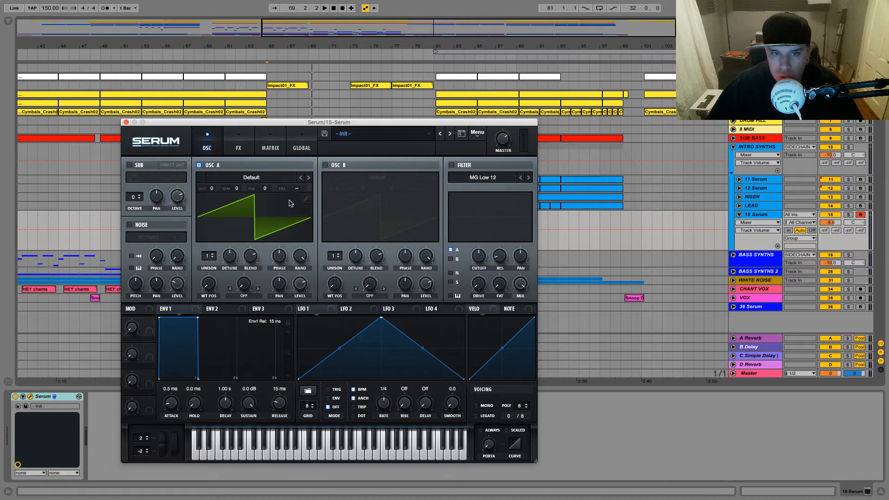
{"action": "left_click", "coordinate": [265, 182]}
{"action": "mouse_move", "coordinate": [272, 222]}
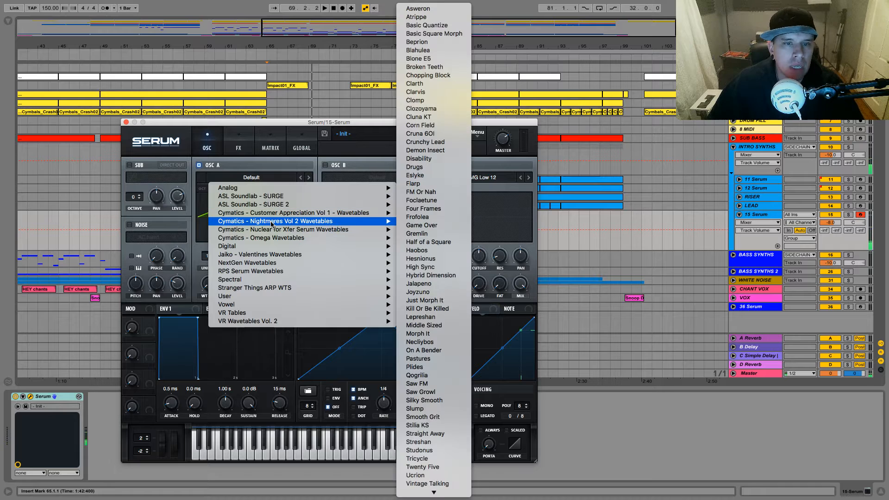
{"action": "left_click", "coordinate": [419, 217]}
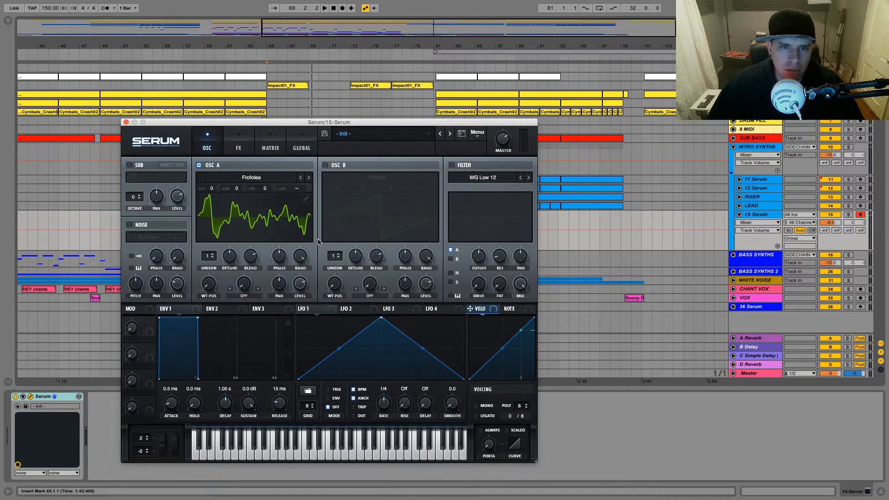
{"action": "left_click", "coordinate": [309, 180]}
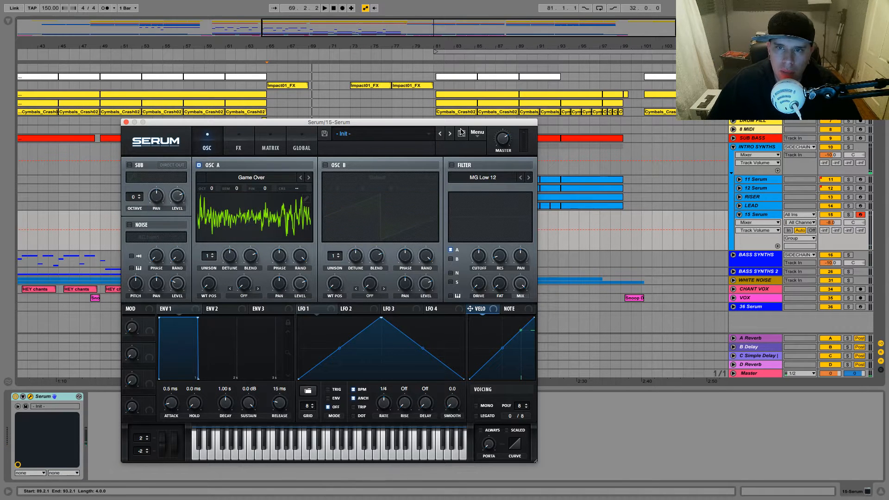
Search Serum's presets for "ARP" and audition ARP - 1 Click Intro, ARP - Absolution and ARP - Abstract
{"action": "left_click", "coordinate": [462, 133]}
{"action": "left_click", "coordinate": [475, 180]}
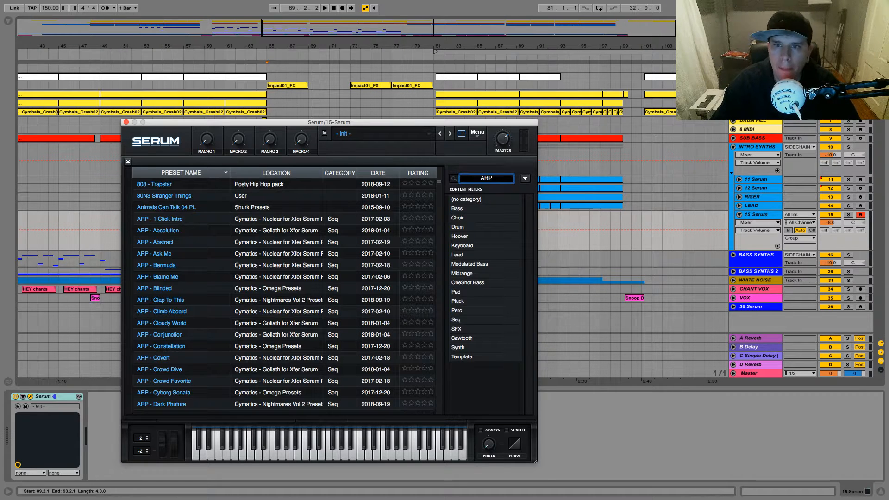
{"action": "key", "text": "Return"}
{"action": "left_click", "coordinate": [265, 187]}
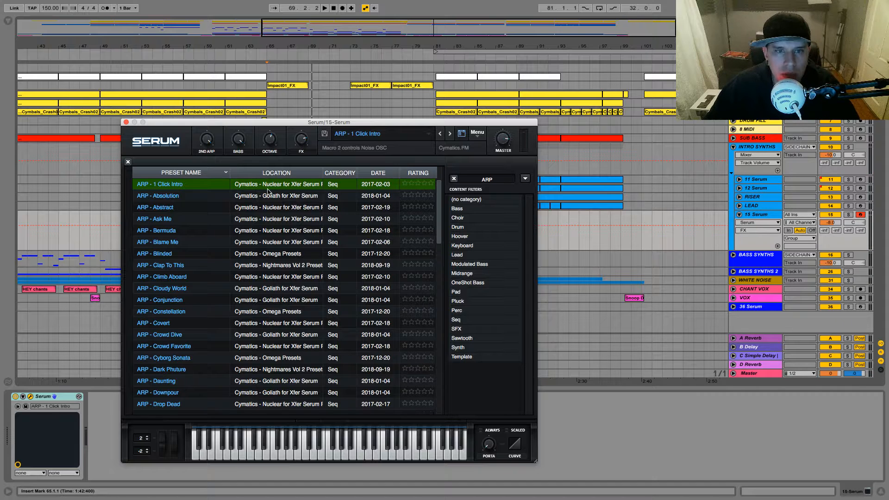
{"action": "key", "text": "Down"}
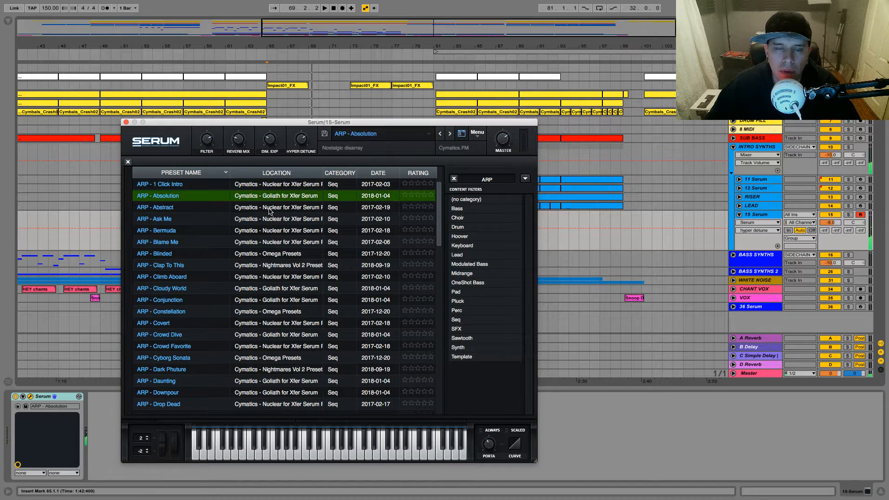
{"action": "left_click", "coordinate": [269, 208]}
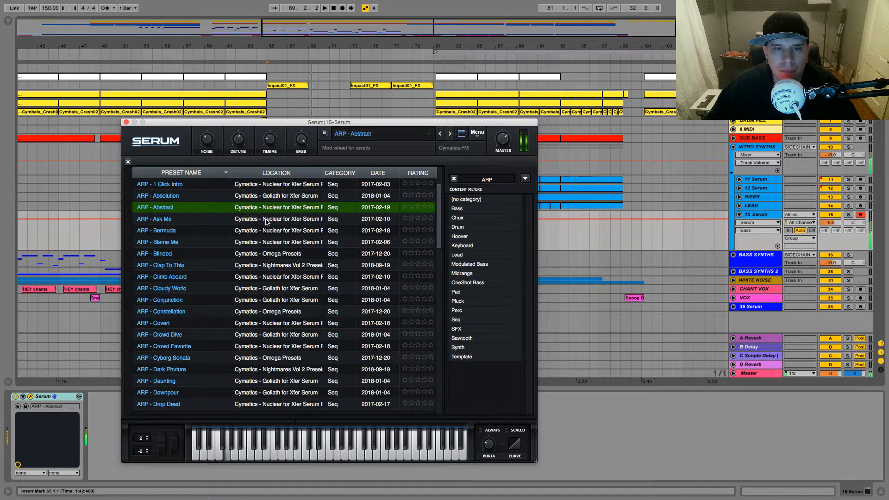
Search Serum's presets for "SEQ" and audition the results from ARP Funny Sequencer through SEQ - Aluminum
{"action": "double_click", "coordinate": [498, 179]}
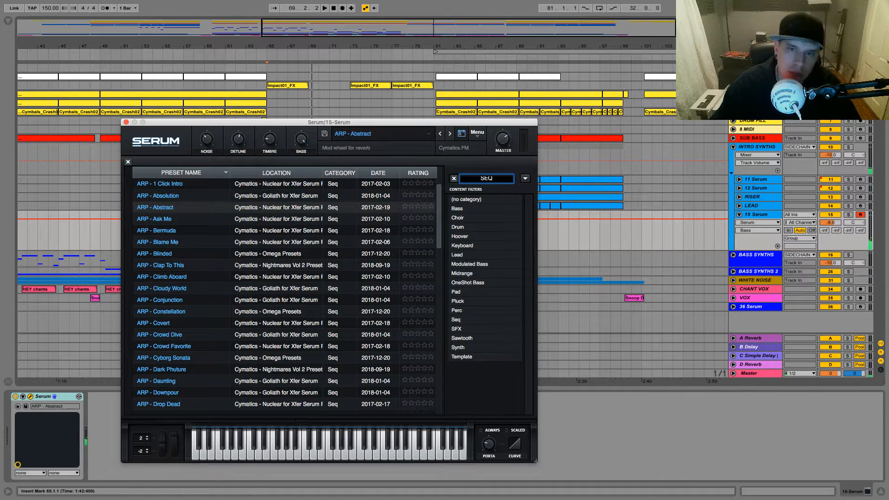
{"action": "key", "text": "Return"}
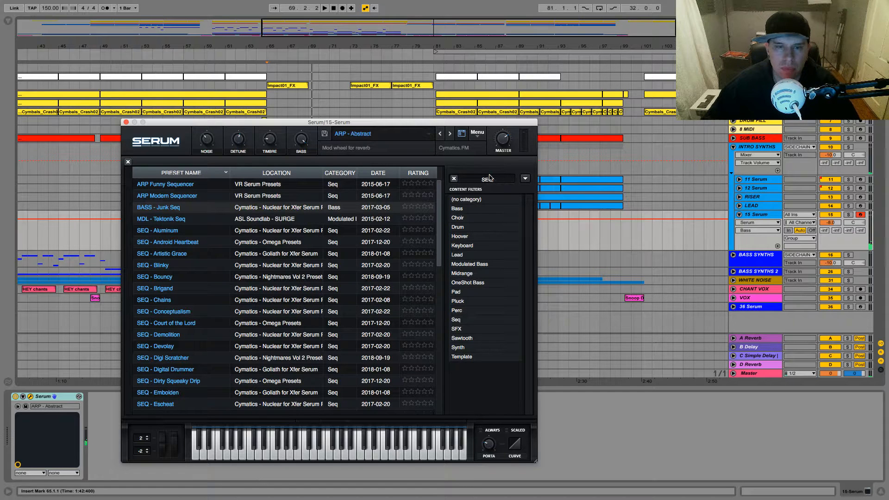
{"action": "left_click", "coordinate": [248, 185]}
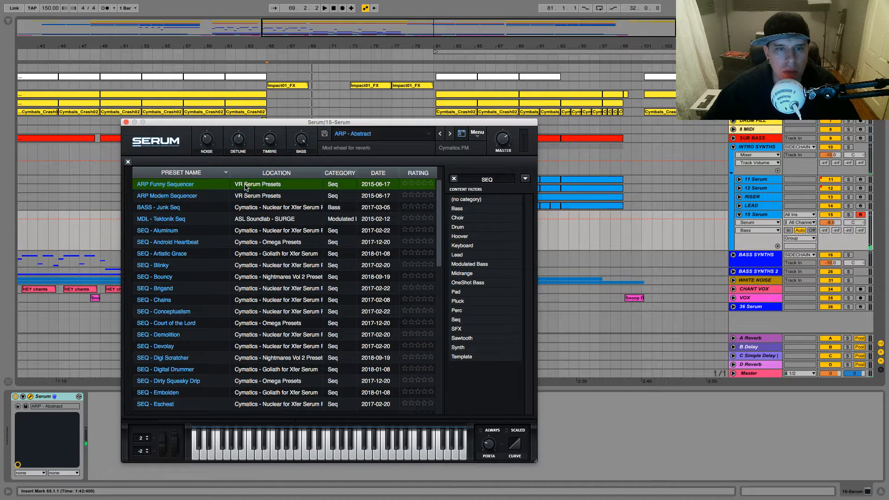
{"action": "left_click", "coordinate": [265, 199]}
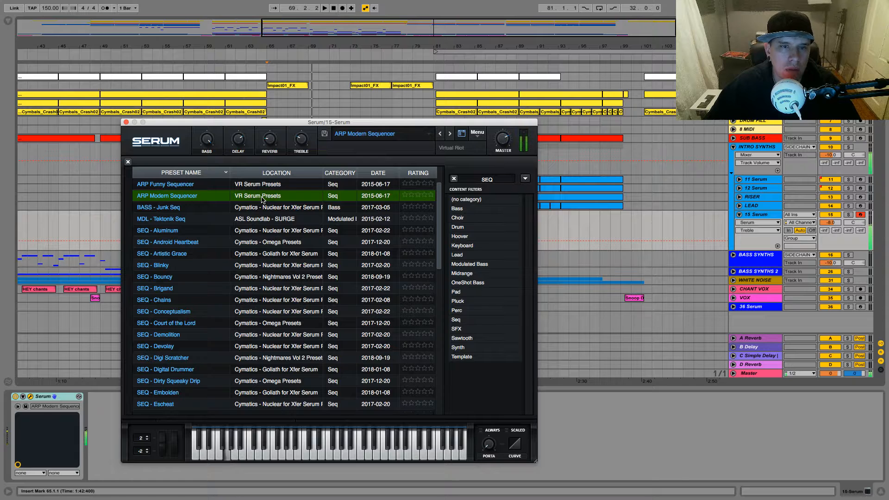
{"action": "left_click", "coordinate": [262, 207]}
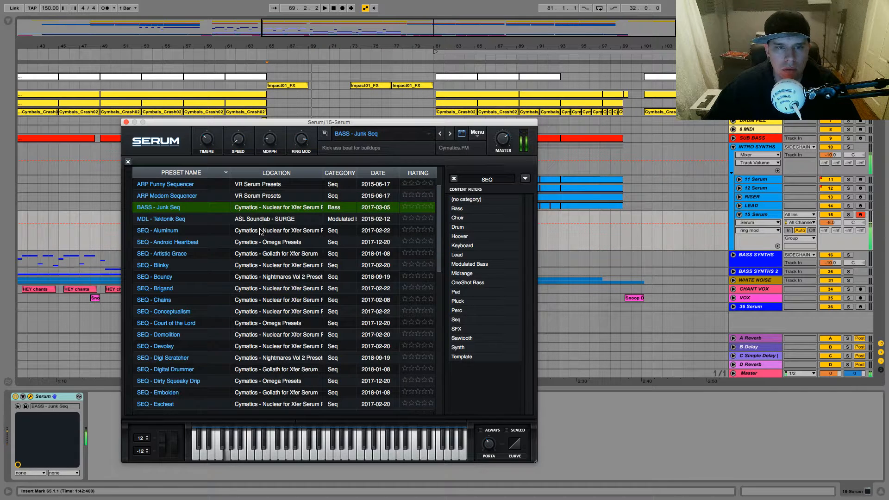
{"action": "key", "text": "Down"}
{"action": "left_click", "coordinate": [264, 230]}
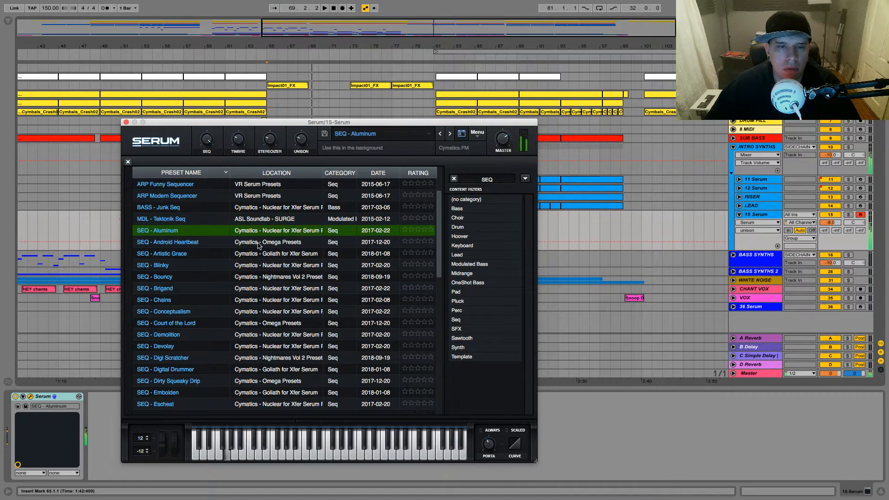
Audition the sequence presets from SEQ - Android Heartbeat through SEQ - Chains
{"action": "left_click", "coordinate": [258, 245]}
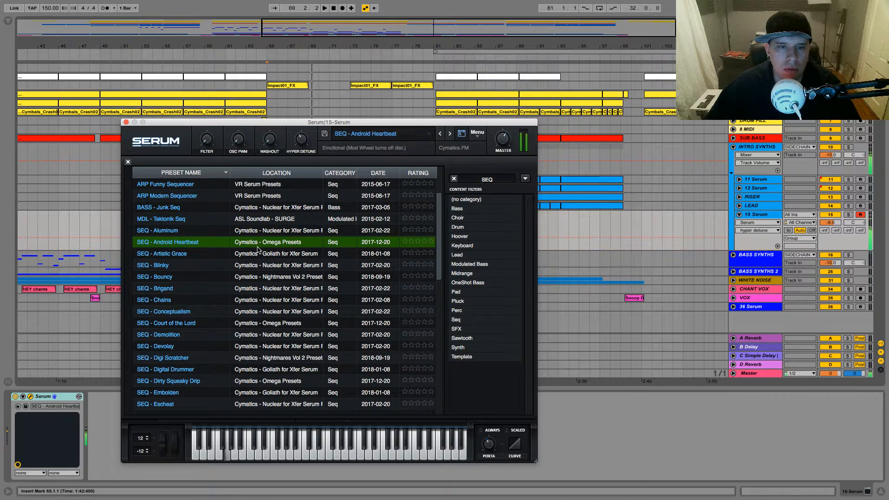
{"action": "left_click", "coordinate": [264, 255]}
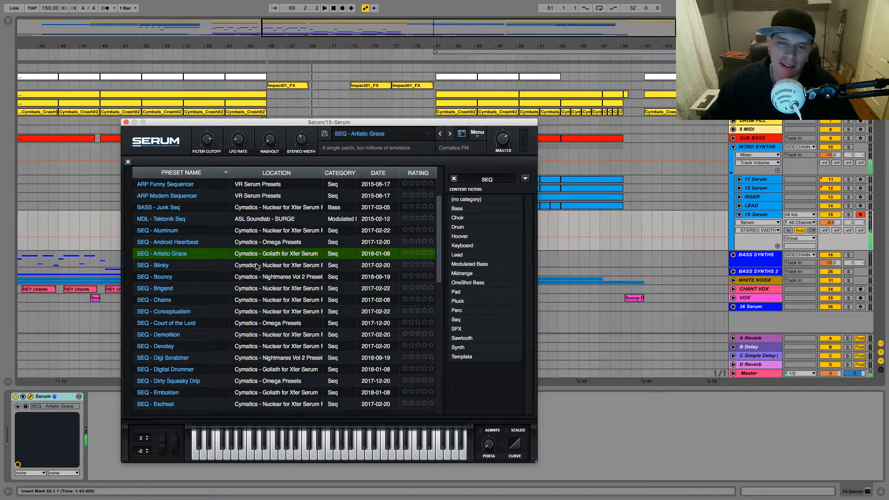
{"action": "left_click", "coordinate": [256, 267]}
{"action": "left_click", "coordinate": [277, 278]}
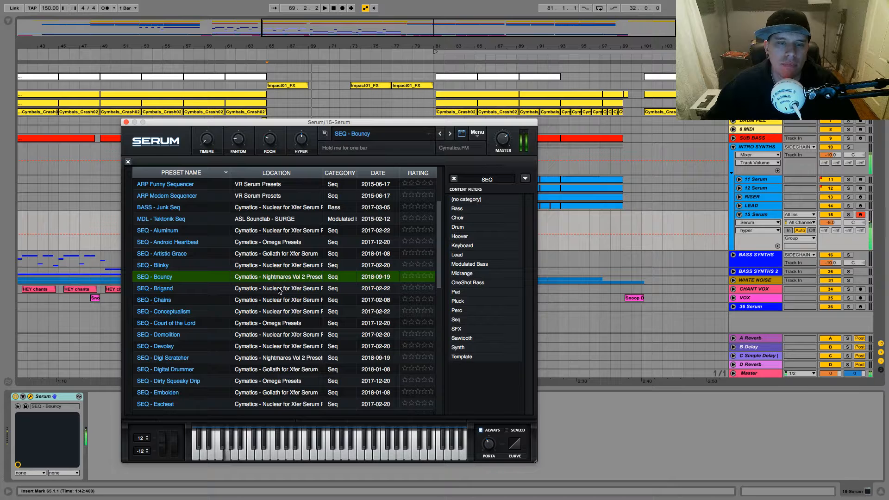
{"action": "left_click", "coordinate": [279, 290]}
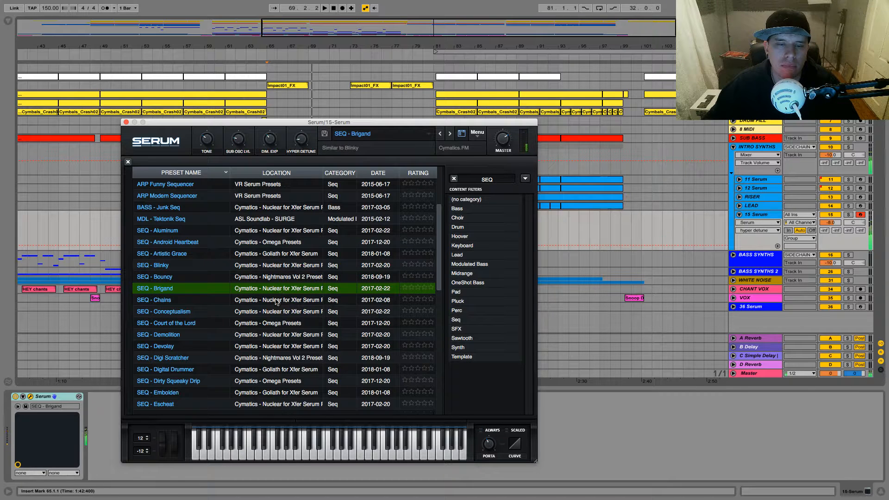
{"action": "left_click", "coordinate": [277, 302]}
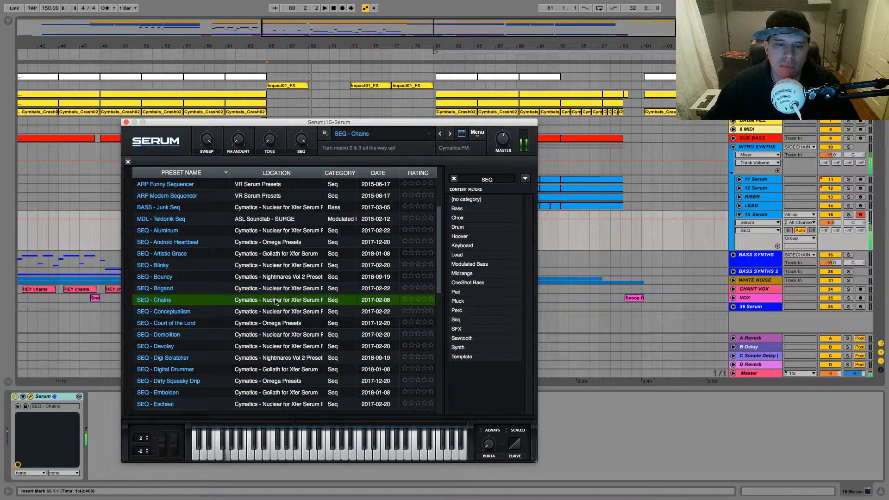
Delete Serum from track 15, load the Grand Piano instrument rack in its place and raise the keyboard octave to C3
{"action": "left_click", "coordinate": [126, 123]}
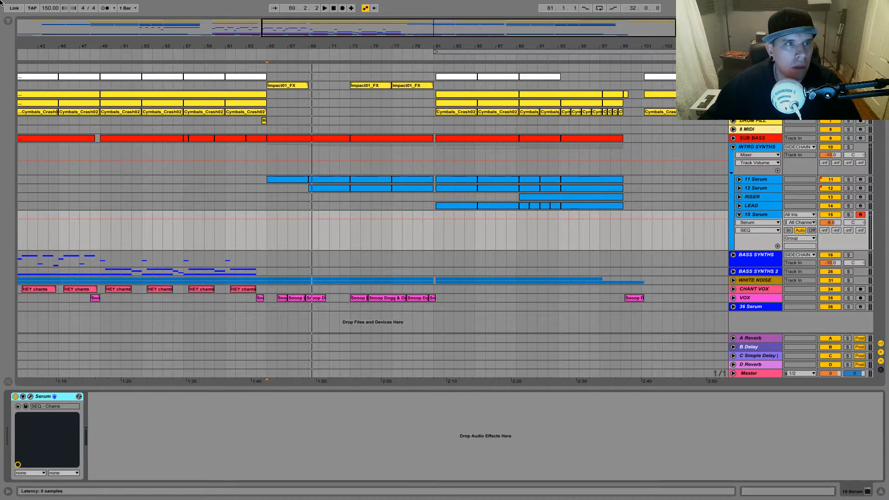
{"action": "key", "text": "Delete"}
{"action": "left_click", "coordinate": [8, 20]}
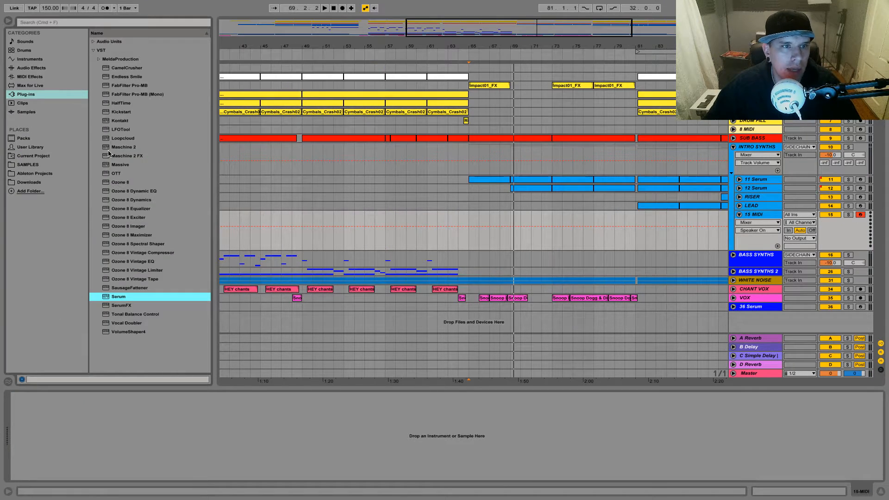
{"action": "left_click", "coordinate": [25, 59]}
{"action": "left_click", "coordinate": [93, 94]}
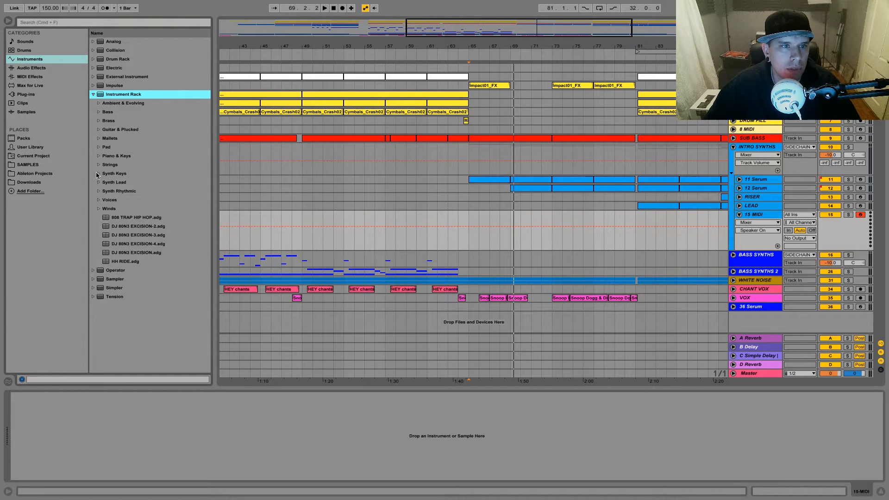
{"action": "left_click", "coordinate": [98, 156]}
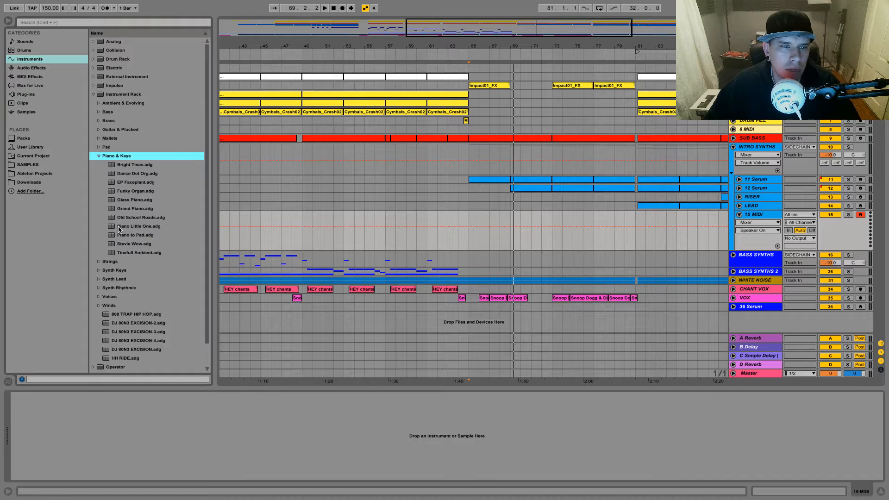
{"action": "left_click", "coordinate": [123, 210]}
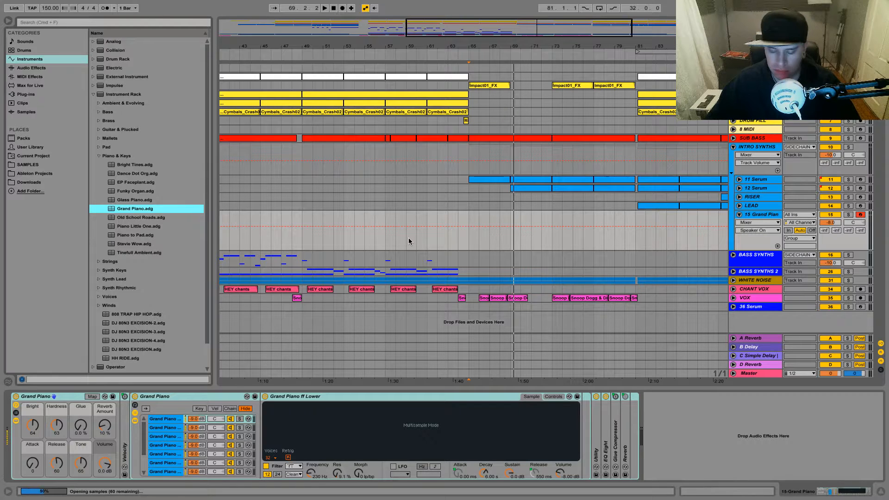
{"action": "key", "text": "x"}
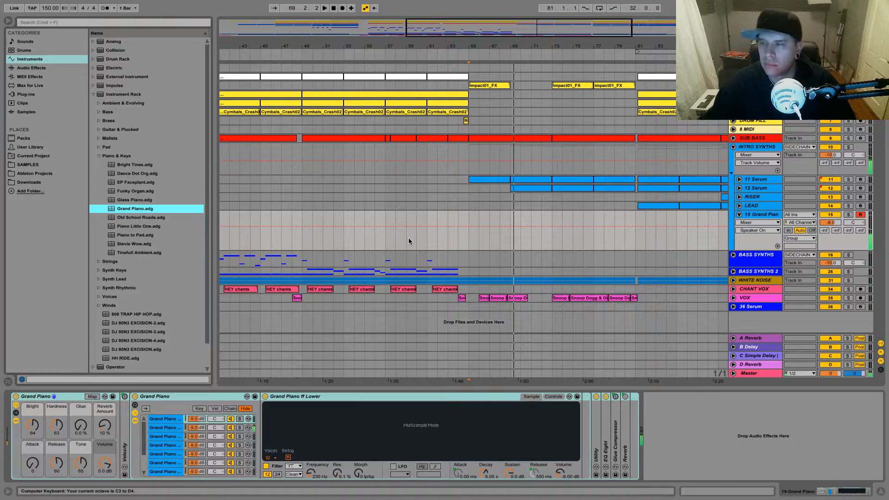
Set the Grand Piano track's volume to -6.2 dB, its Reverb Amount to 50% and Release to 104, and raise the keyboard octave to C4
{"action": "left_click", "coordinate": [828, 223]}
{"action": "left_click_drag", "start_coordinate": [829, 223], "coordinate": [828, 218]}
{"action": "mouse_move", "coordinate": [105, 425]}
{"action": "left_mouse_down"}
{"action": "mouse_move", "coordinate": [105, 412]}
{"action": "mouse_move", "coordinate": [97, 427]}
{"action": "left_mouse_up"}
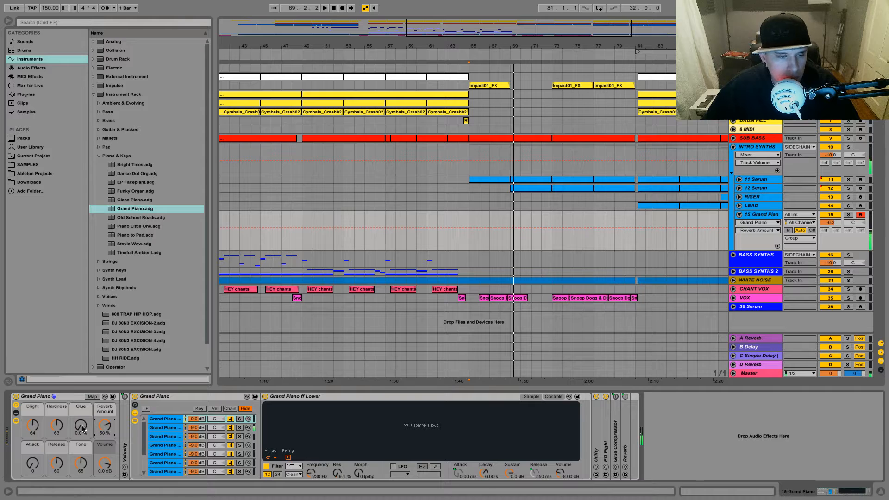
{"action": "left_click_drag", "start_coordinate": [50, 447], "coordinate": [50, 426]}
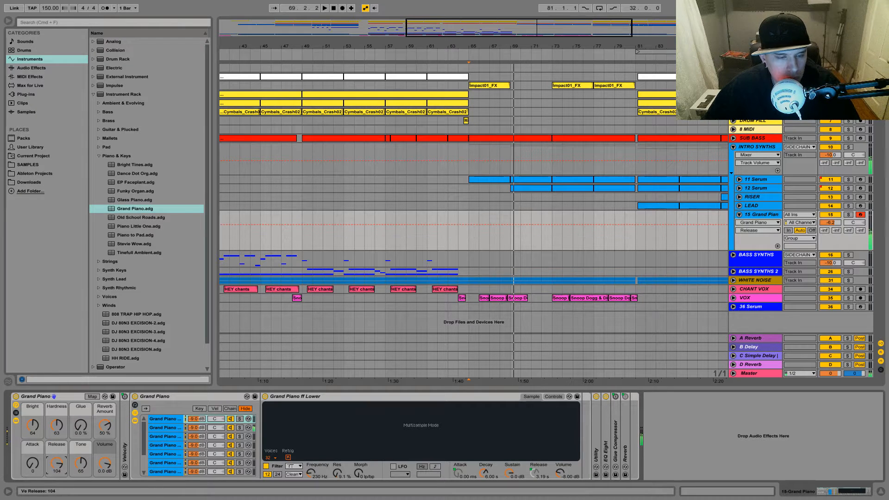
{"action": "key", "text": "x"}
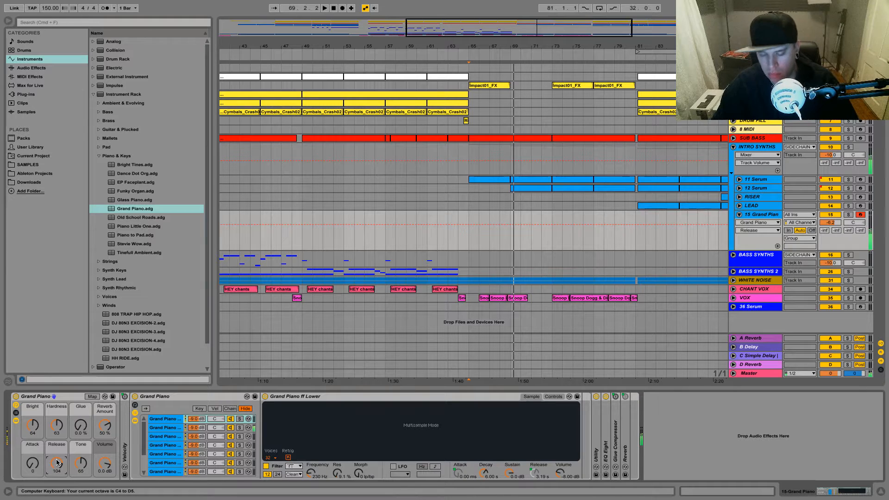
Hide the browser, solo the 11 Serum track and play it from bar 65
{"action": "left_click", "coordinate": [9, 21]}
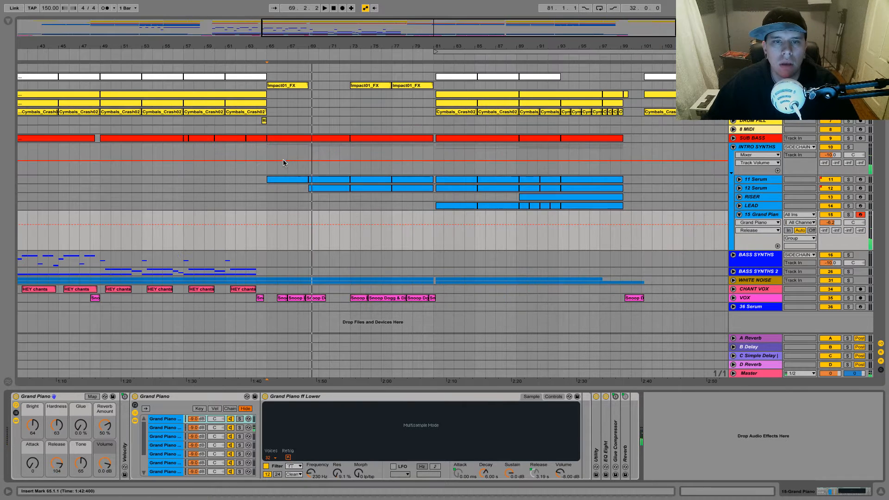
{"action": "left_click", "coordinate": [770, 180]}
{"action": "left_click", "coordinate": [849, 180]}
{"action": "key", "text": "space"}
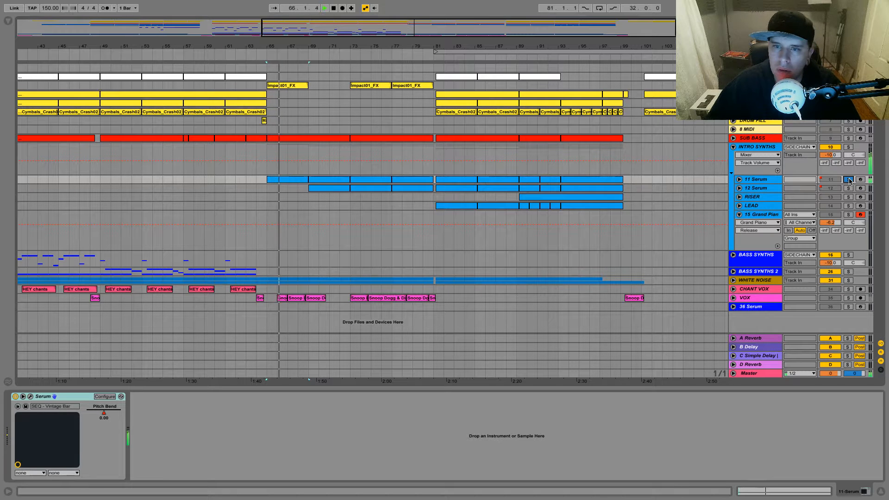
Copy the SUB BASS clip at bars 65–73 onto the Grand Piano track at bar 65 and play it soloed
{"action": "right_click", "coordinate": [287, 139]}
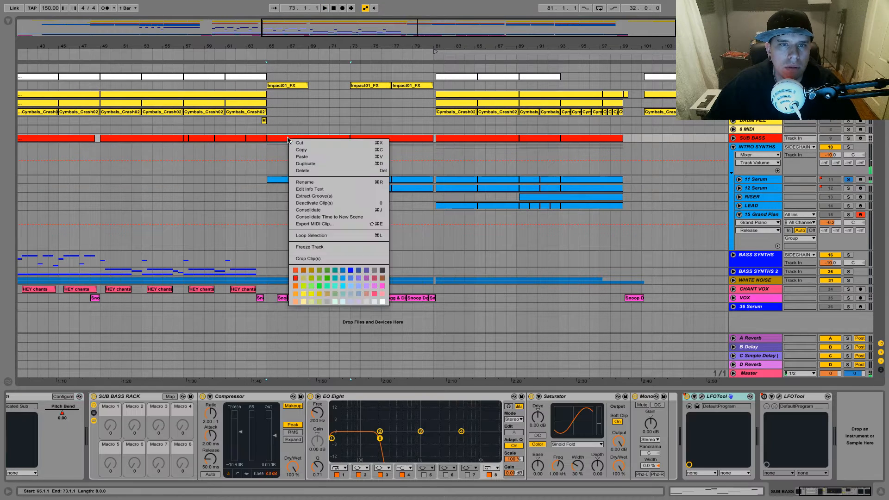
{"action": "left_click", "coordinate": [299, 150]}
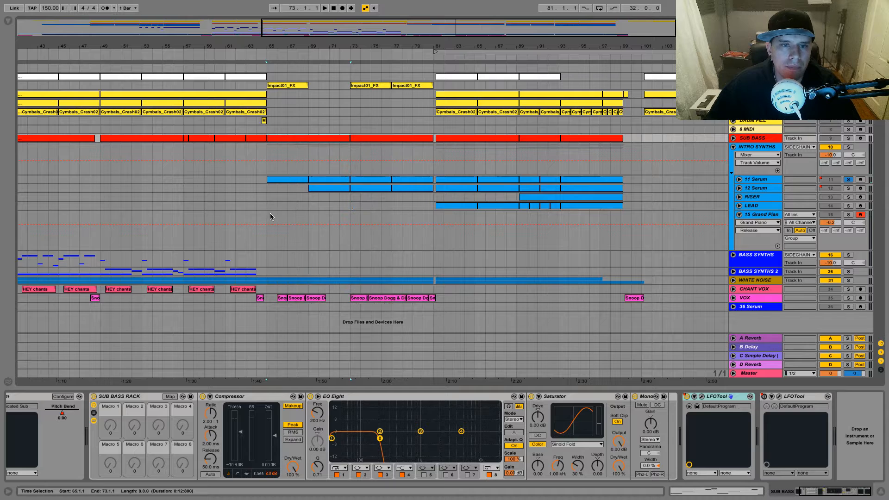
{"action": "left_click", "coordinate": [269, 216]}
{"action": "key", "text": "ctrl+v"}
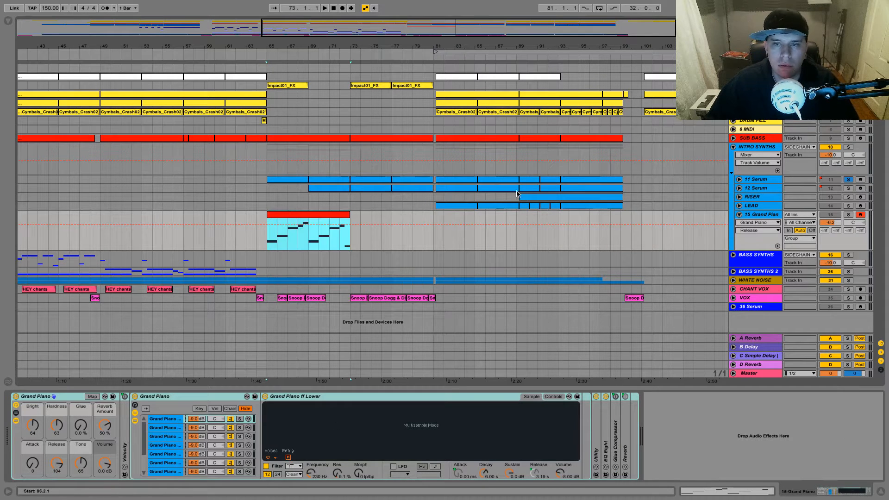
{"action": "left_click", "coordinate": [283, 215]}
{"action": "key", "text": "space"}
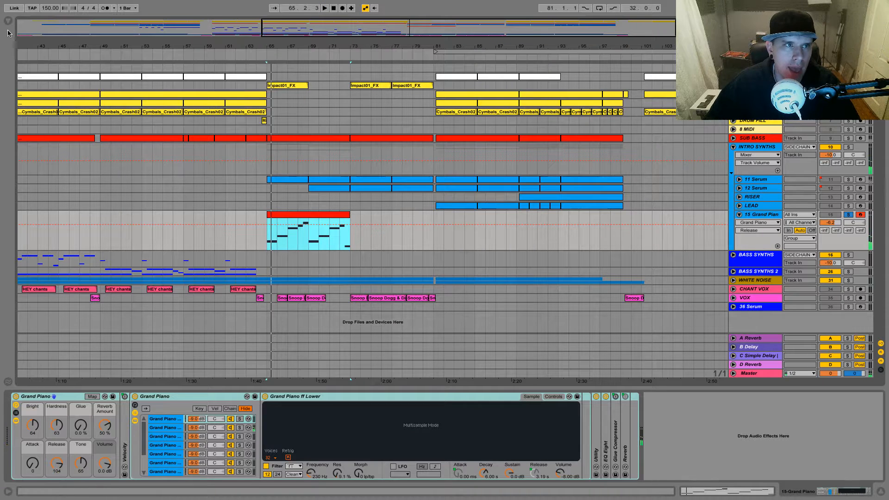
Open the piano clip in an enlarged note editor, transpose all notes up one octave to F1–D2 and play them
{"action": "double_click", "coordinate": [288, 215]}
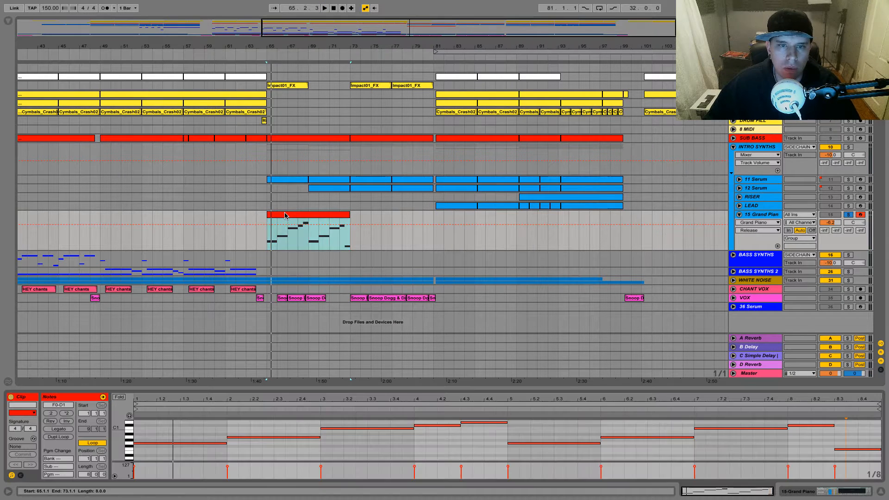
{"action": "left_click_drag", "start_coordinate": [285, 385], "coordinate": [251, 247]}
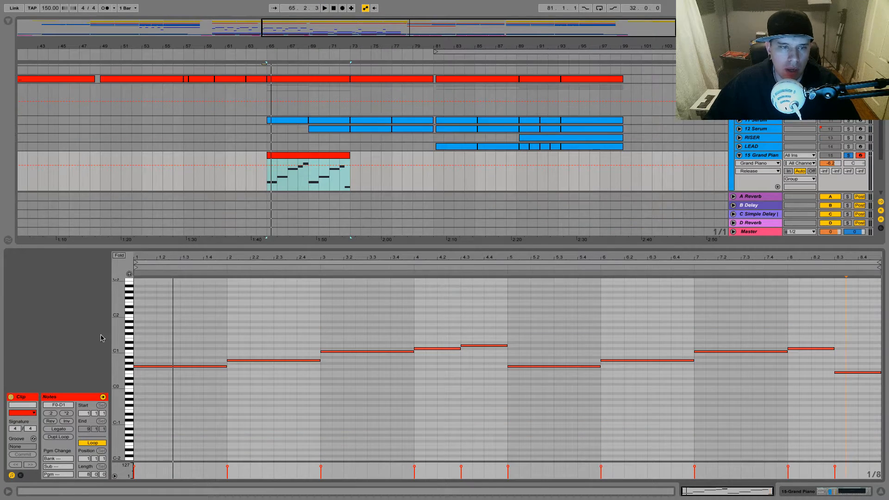
{"action": "left_click_drag", "start_coordinate": [146, 296], "coordinate": [879, 458]}
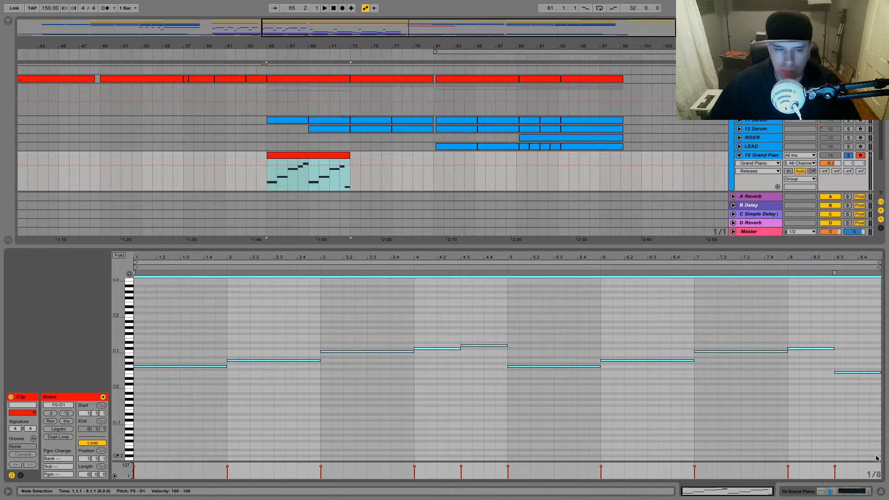
{"action": "key", "text": "Up"}
{"action": "key", "text": "Up"}
{"action": "key", "text": "Up"}
{"action": "key", "text": "Up"}
{"action": "key", "text": "Up"}
{"action": "key", "text": "Up"}
{"action": "key", "text": "Up"}
{"action": "key", "text": "Up"}
{"action": "key", "text": "Up"}
{"action": "key", "text": "Up"}
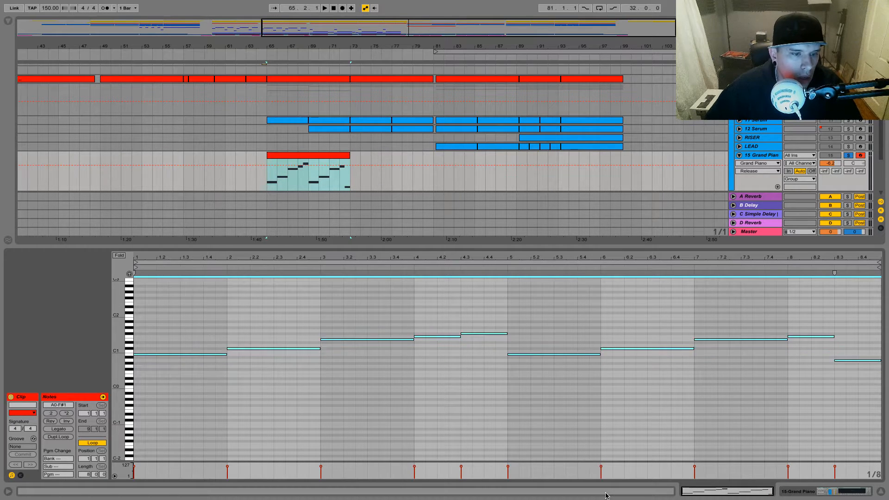
{"action": "key", "text": "Up"}
{"action": "key", "text": "Up"}
{"action": "key", "text": "space"}
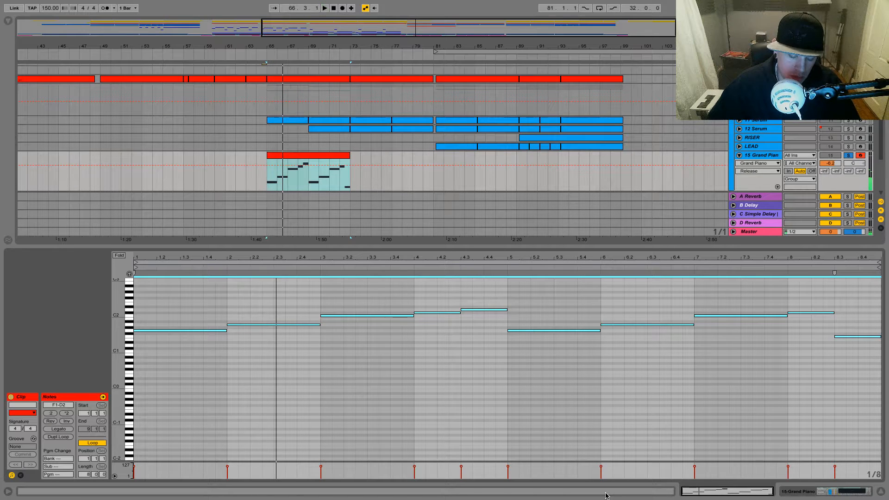
Undo the transposition and the clip paste on the Grand Piano track, and redo the paste
{"action": "key", "text": "Down"}
{"action": "key", "text": "Down"}
{"action": "key", "text": "Down"}
{"action": "key", "text": "Down"}
{"action": "key", "text": "Down"}
{"action": "key", "text": "Down"}
{"action": "key", "text": "Down"}
{"action": "key", "text": "Down"}
{"action": "key", "text": "Down"}
{"action": "key", "text": "Down"}
{"action": "key", "text": "Down"}
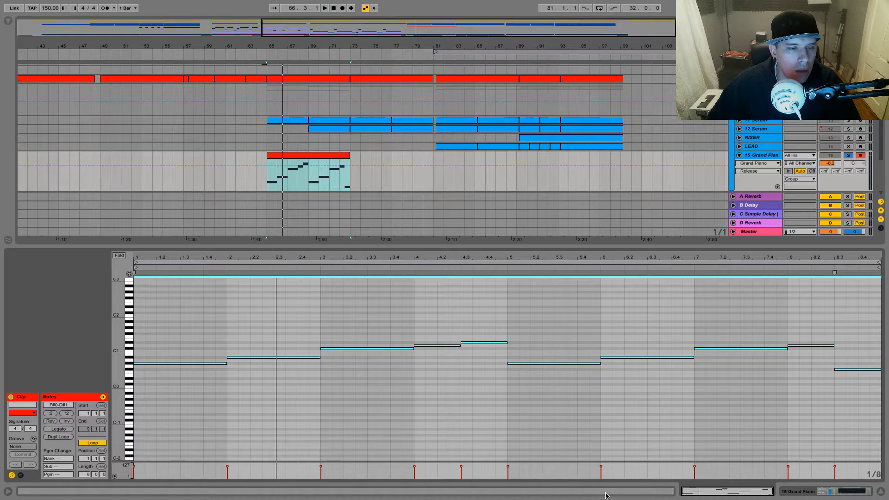
{"action": "key", "text": "Delete"}
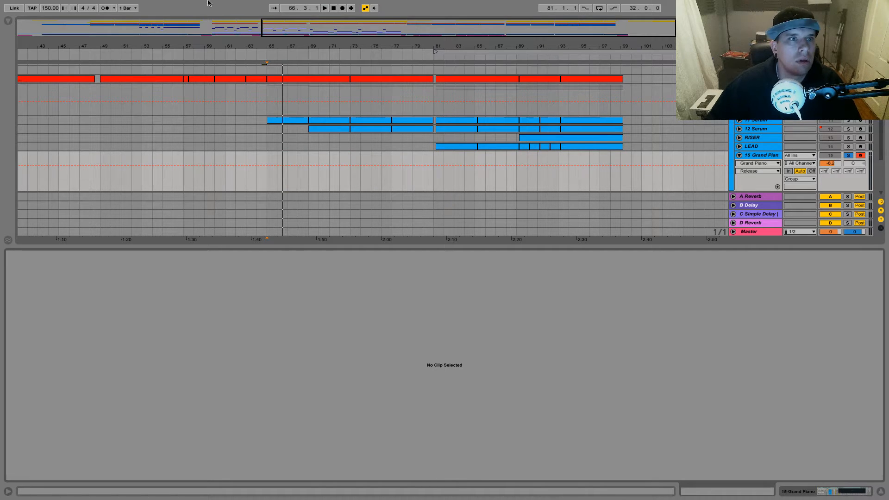
{"action": "left_click", "coordinate": [70, 5]}
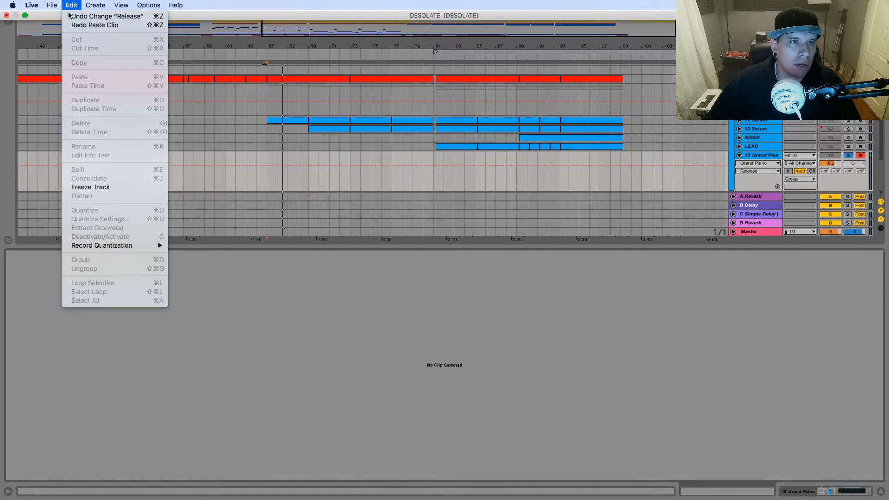
{"action": "left_click", "coordinate": [79, 26]}
Transpose all notes of the restored piano clip up one octave to F1–D2 and play the clip
{"action": "left_click_drag", "start_coordinate": [176, 312], "coordinate": [880, 439]}
{"action": "key", "text": "Up"}
{"action": "key", "text": "Up"}
{"action": "key", "text": "Up"}
{"action": "key", "text": "Up"}
{"action": "key", "text": "Up"}
{"action": "key", "text": "Up"}
{"action": "key", "text": "Up"}
{"action": "key", "text": "Up"}
{"action": "key", "text": "Up"}
{"action": "key", "text": "Up"}
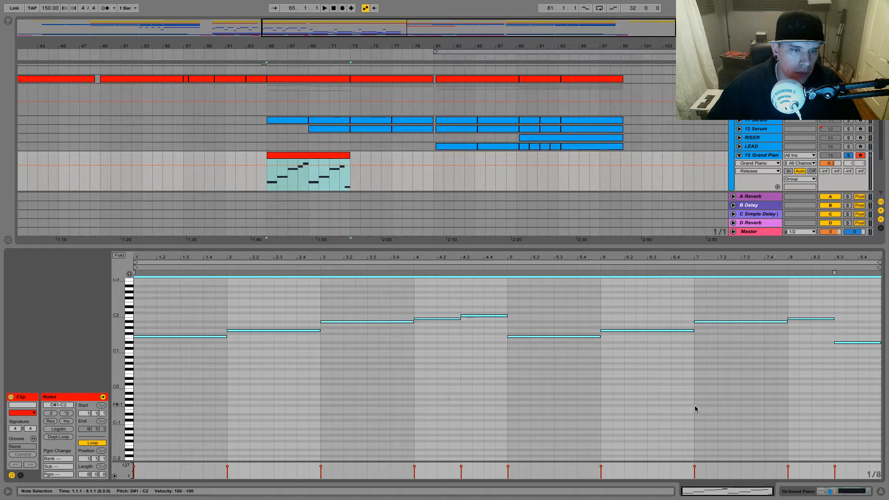
{"action": "key", "text": "Up"}
{"action": "key", "text": "Up"}
{"action": "key", "text": "space"}
Raise the piano clip's notes another octave to F2–D3 during playback and shrink the note editor
{"action": "key", "text": "Up"}
{"action": "key", "text": "Up"}
{"action": "key", "text": "Up"}
{"action": "key", "text": "Up"}
{"action": "key", "text": "Up"}
{"action": "key", "text": "Up"}
{"action": "key", "text": "Up"}
{"action": "key", "text": "Up"}
{"action": "key", "text": "Up"}
{"action": "key", "text": "Up"}
{"action": "key", "text": "Up"}
{"action": "key", "text": "Up"}
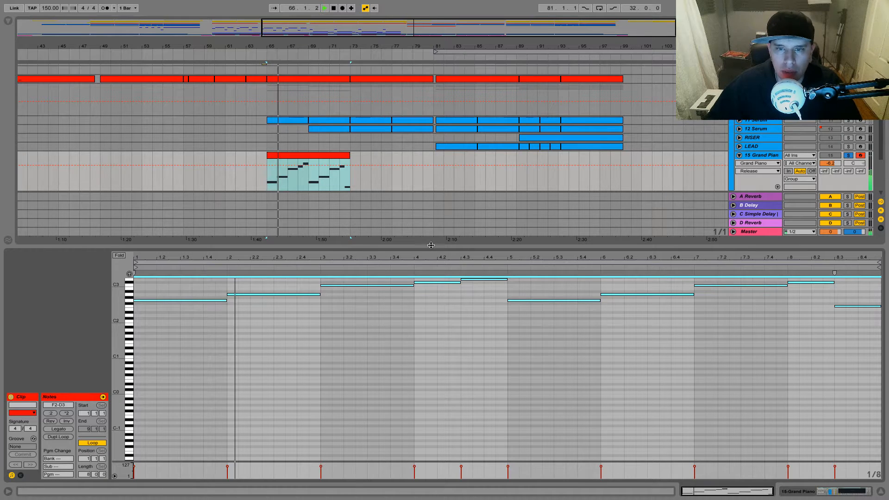
{"action": "left_click_drag", "start_coordinate": [431, 245], "coordinate": [436, 395]}
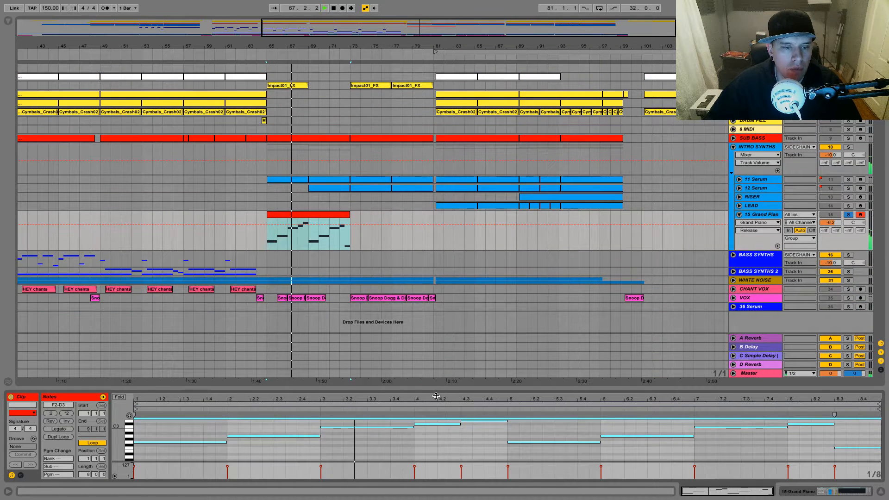
Load the Major Chord MIDI effect preset onto the Grand Piano track and play the clip with it
{"action": "left_click", "coordinate": [8, 21]}
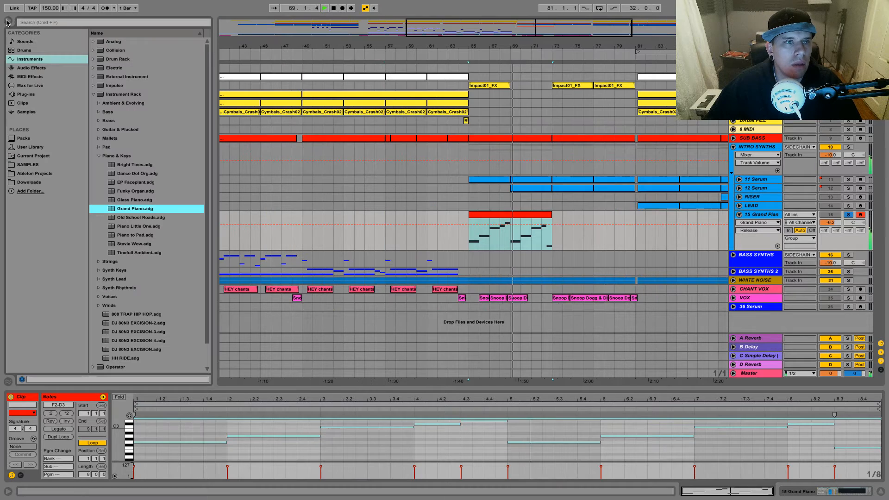
{"action": "left_click", "coordinate": [97, 156]}
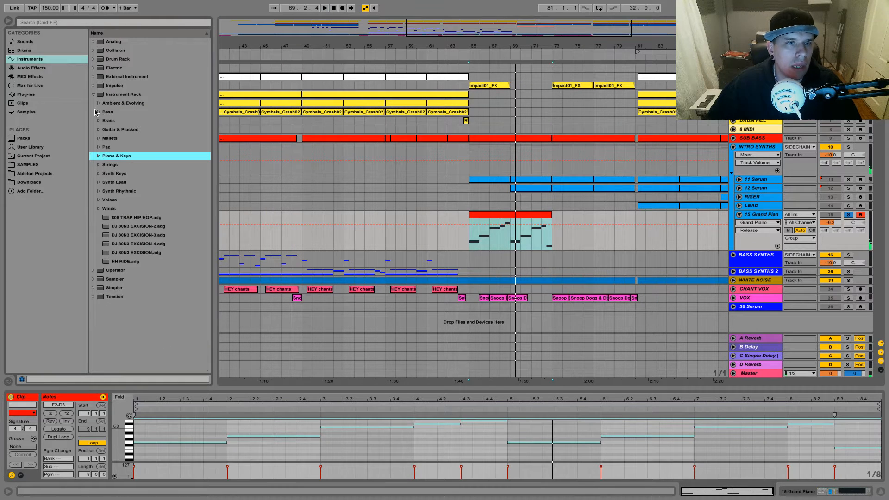
{"action": "left_click", "coordinate": [27, 77]}
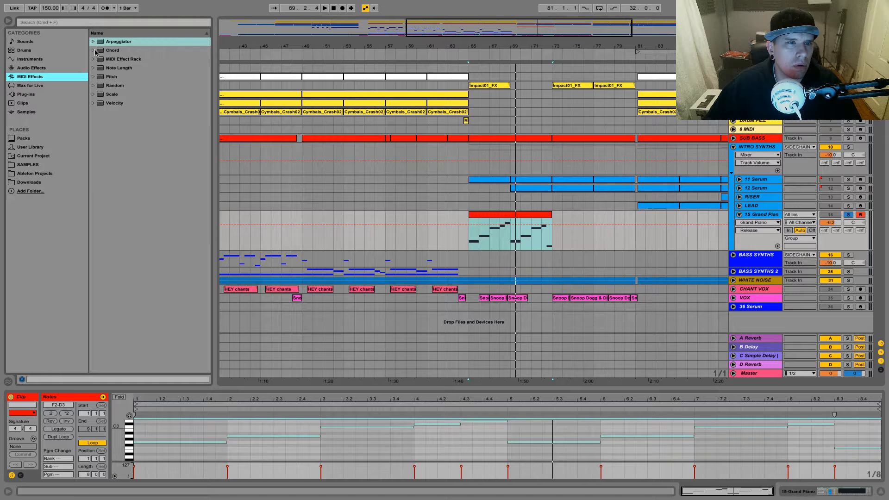
{"action": "left_click", "coordinate": [94, 51]}
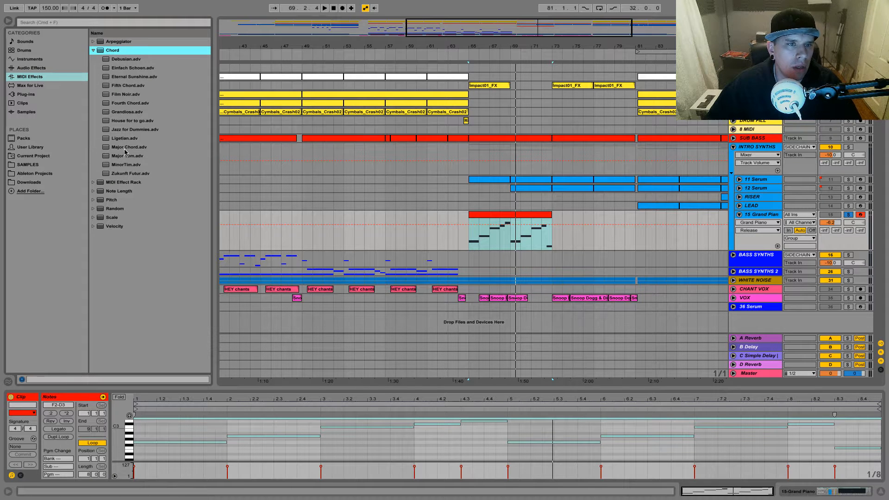
{"action": "left_click_drag", "start_coordinate": [125, 149], "coordinate": [288, 195]}
{"action": "left_click_drag", "start_coordinate": [516, 233], "coordinate": [516, 233]}
{"action": "key", "text": "space"}
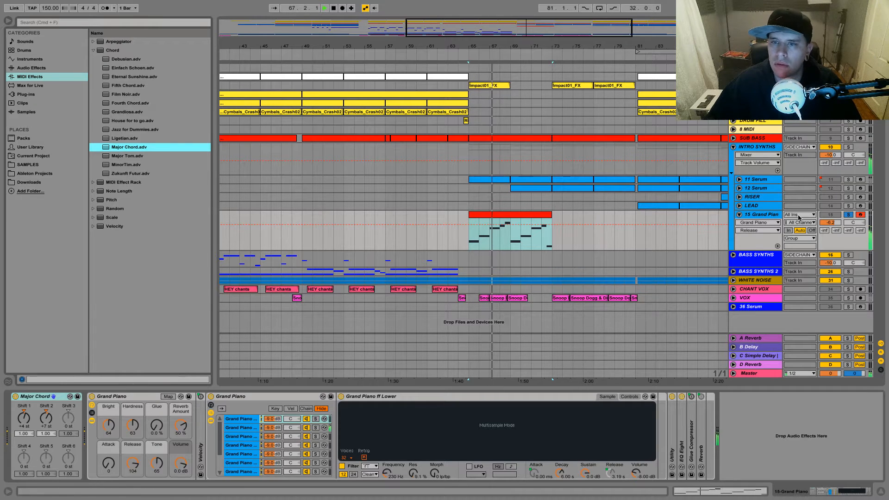
Unsolo the Grand Piano track, play it in the full mix and set its volume to -3.1 dB
{"action": "key", "text": "space"}
{"action": "left_click", "coordinate": [771, 216]}
{"action": "key", "text": "space"}
{"action": "left_click_drag", "start_coordinate": [831, 223], "coordinate": [831, 213]}
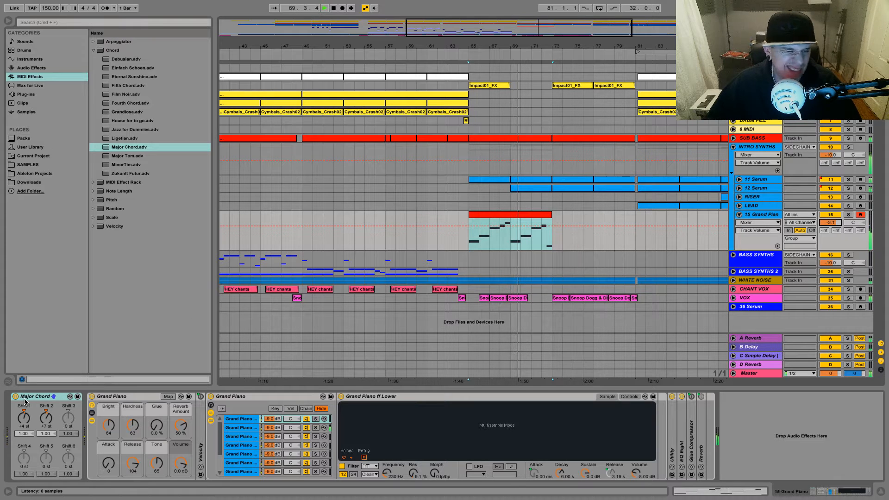
Delete the Major Chord effect and audition the piano clip in the full mix and soloed
{"action": "left_click", "coordinate": [38, 398]}
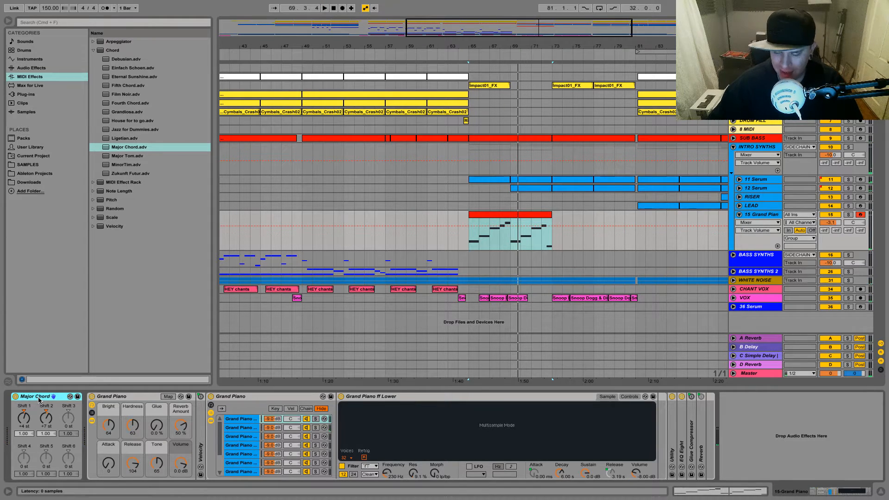
{"action": "key", "text": "Delete"}
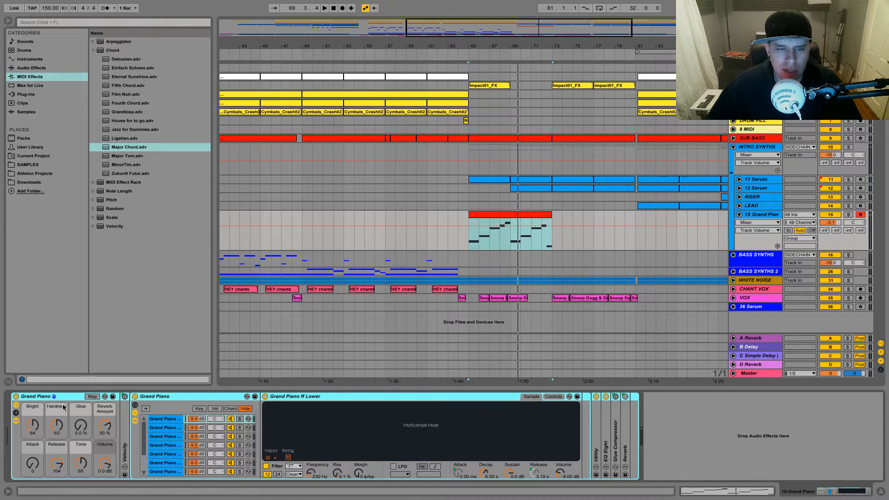
{"action": "key", "text": "space"}
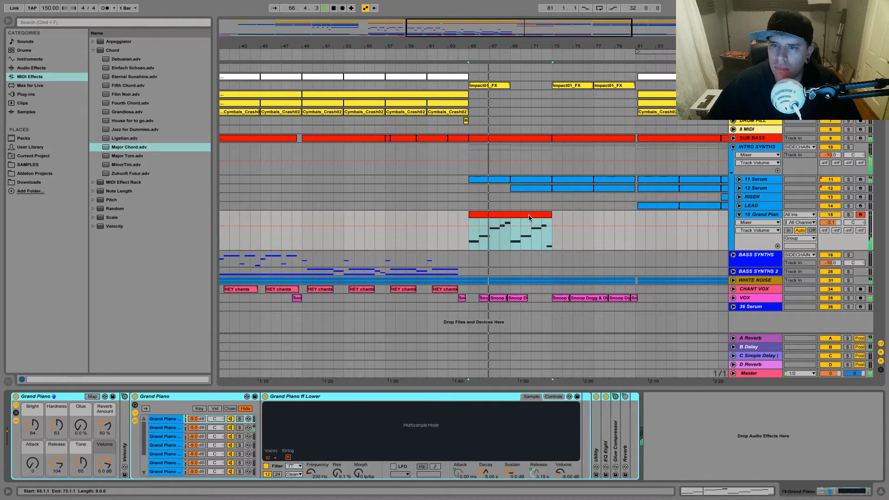
{"action": "left_click", "coordinate": [848, 215]}
{"action": "key", "text": "space"}
{"action": "left_click", "coordinate": [848, 215]}
{"action": "key", "text": "space"}
{"action": "left_click", "coordinate": [849, 215]}
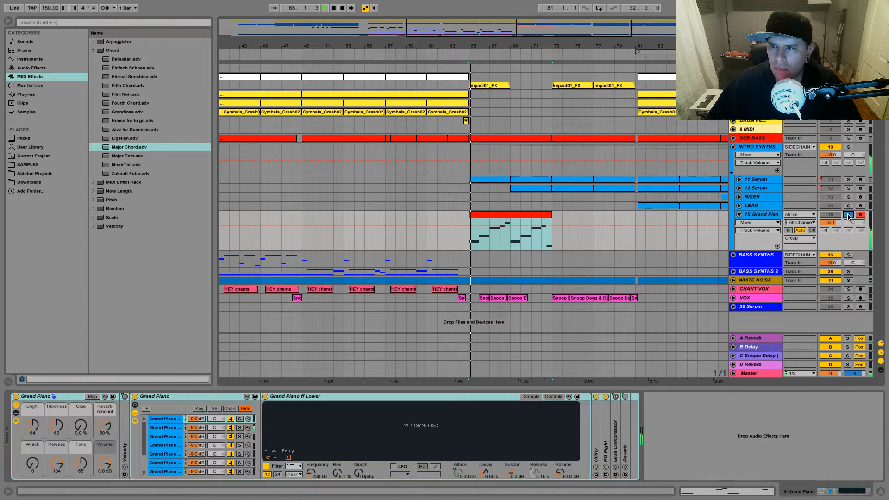
{"action": "key", "text": "space"}
{"action": "key", "text": "space"}
{"action": "key", "text": "space"}
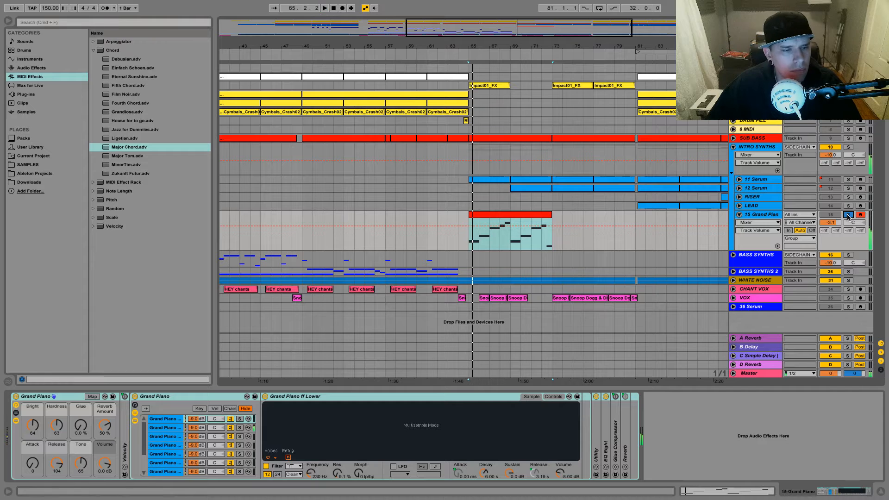
Transpose all notes of the piano clip up one octave to F3–D4 and play them soloed
{"action": "double_click", "coordinate": [531, 215]}
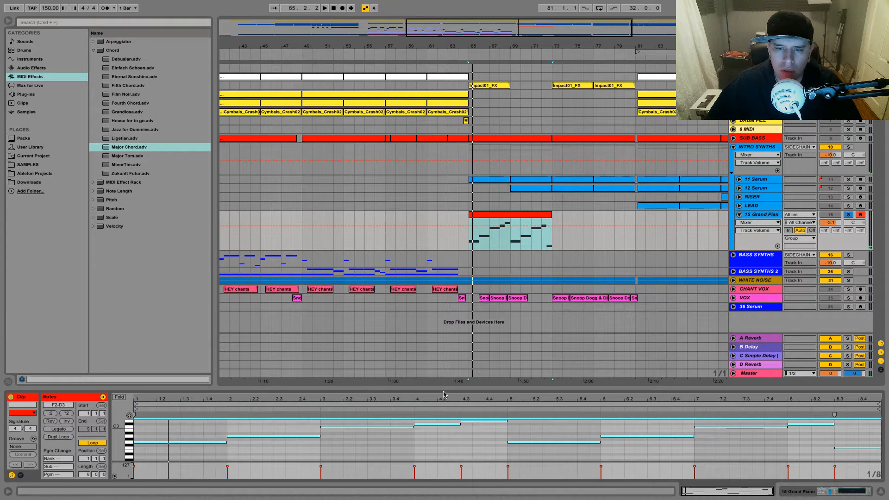
{"action": "key", "text": "Up"}
{"action": "key", "text": "Up"}
{"action": "key", "text": "Up"}
{"action": "key", "text": "Up"}
{"action": "key", "text": "Up"}
{"action": "key", "text": "Up"}
{"action": "key", "text": "Up"}
{"action": "key", "text": "Up"}
{"action": "key", "text": "Up"}
{"action": "key", "text": "Up"}
{"action": "key", "text": "Up"}
{"action": "key", "text": "Up"}
{"action": "key", "text": "space"}
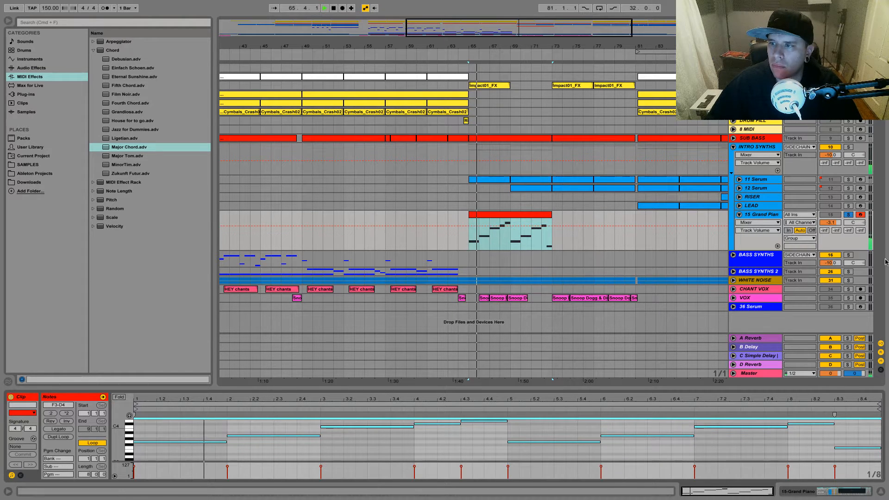
Unsolo the Grand Piano track and listen to its clip in the full mix from bar 65
{"action": "key", "text": "space"}
{"action": "left_click", "coordinate": [848, 215]}
{"action": "key", "text": "space"}
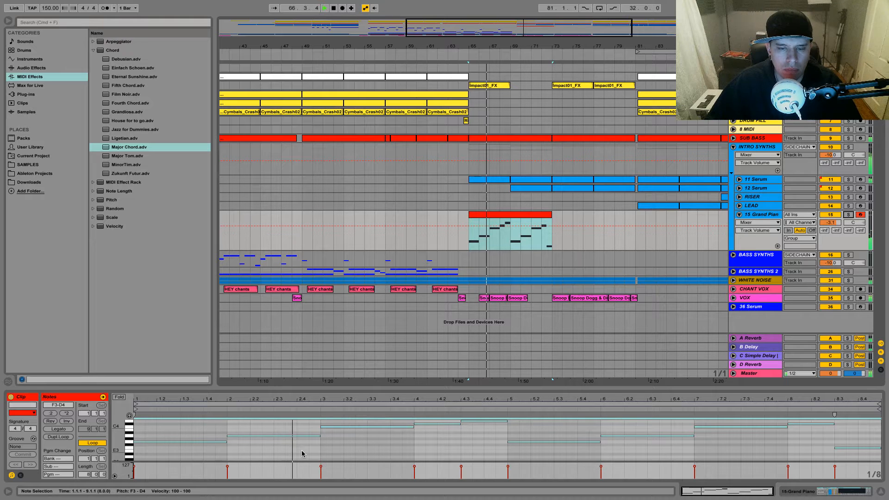
{"action": "left_click", "coordinate": [355, 443]}
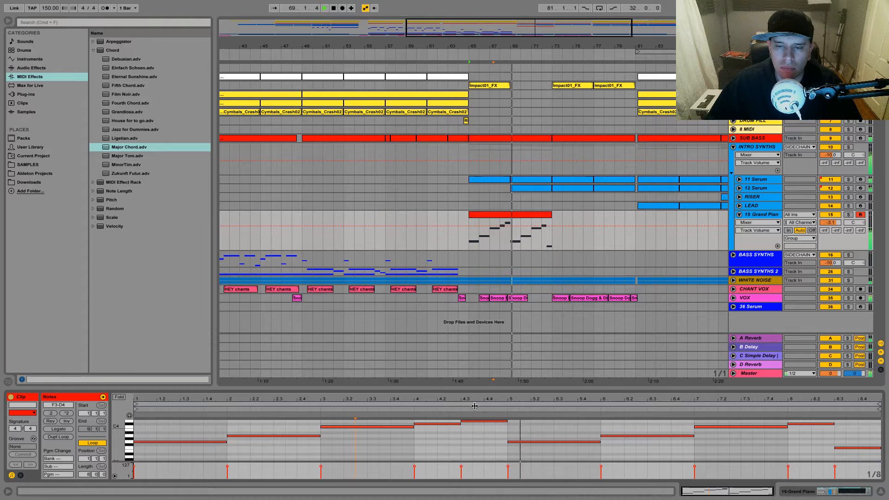
{"action": "key", "text": "space"}
Delete the piano clip at bars 65–73 and remove the Grand Piano track from the INTRO SYNTHS group
{"action": "left_click", "coordinate": [518, 216]}
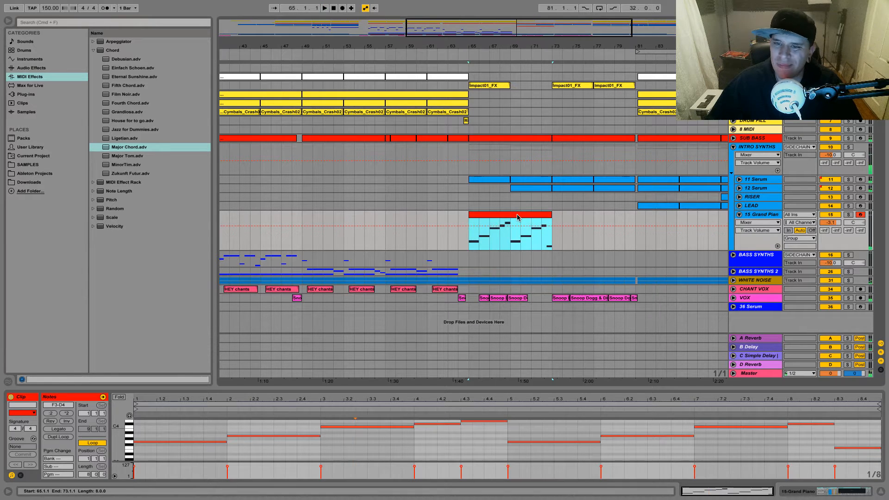
{"action": "key", "text": "Delete"}
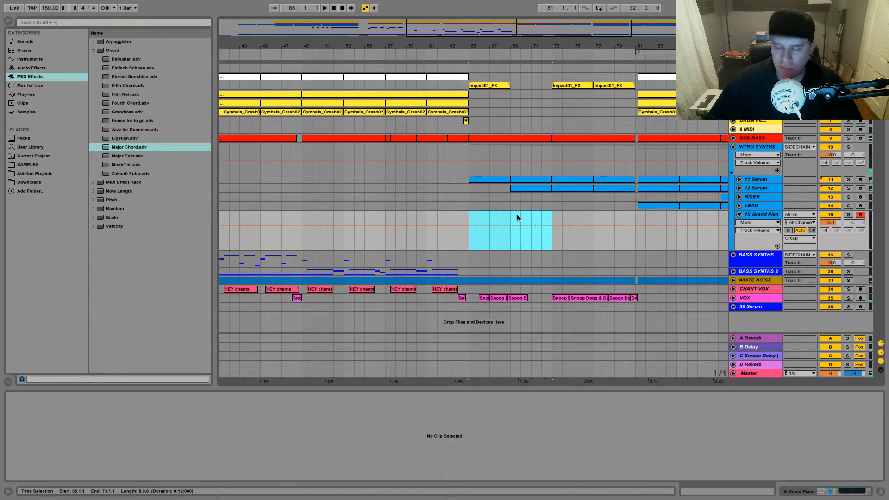
{"action": "left_click", "coordinate": [763, 218]}
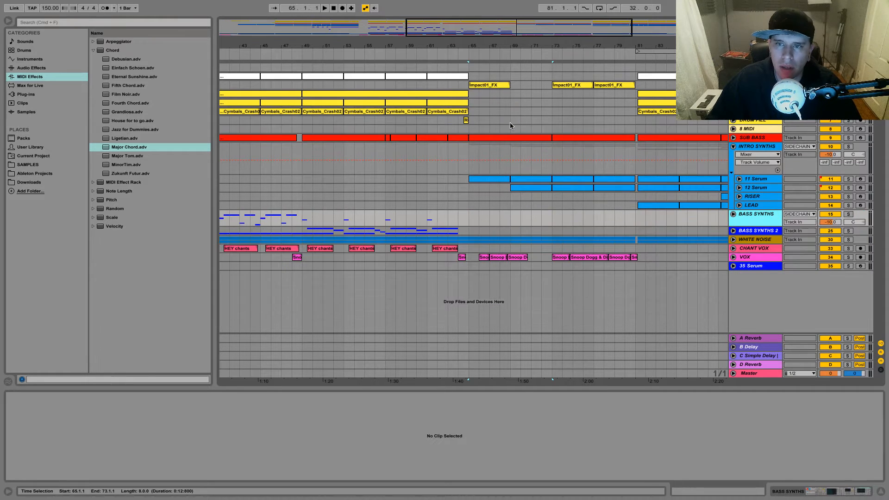
Play the breakdown from bar 65 to check it without the piano
{"action": "key", "text": "space"}
{"action": "left_click_drag", "start_coordinate": [468, 45], "coordinate": [404, 28]}
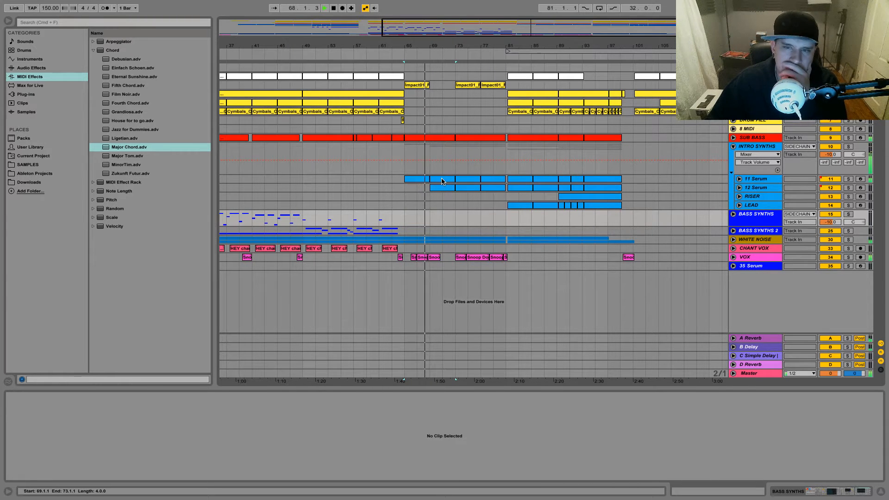
{"action": "key", "text": "space"}
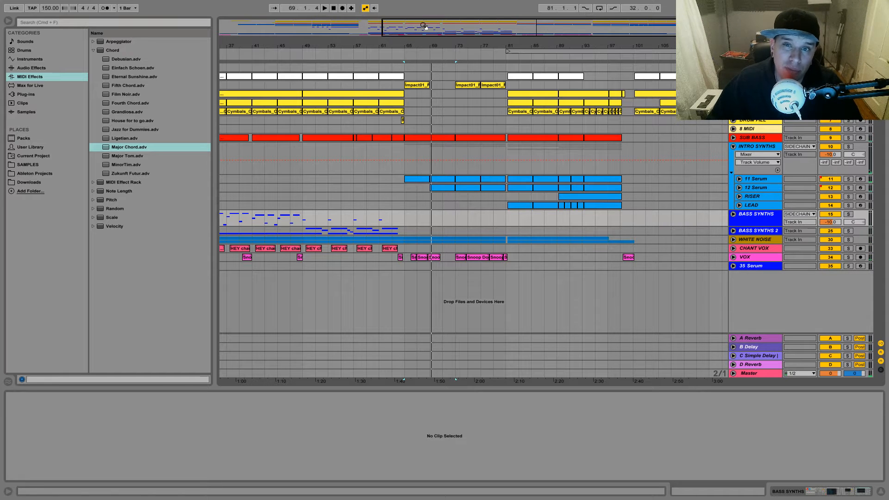
Play the second build-up from bar 81 to check how it sounds
{"action": "left_click_drag", "start_coordinate": [424, 28], "coordinate": [289, 32]}
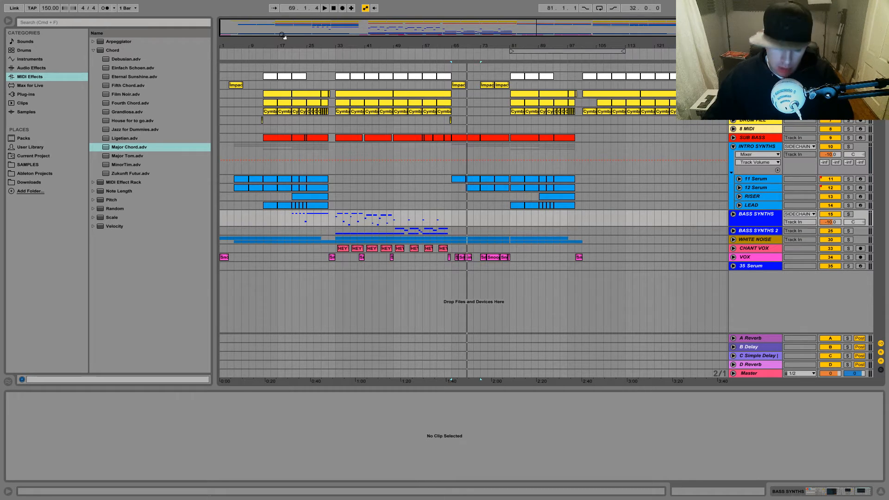
{"action": "mouse_move", "coordinate": [266, 2]}
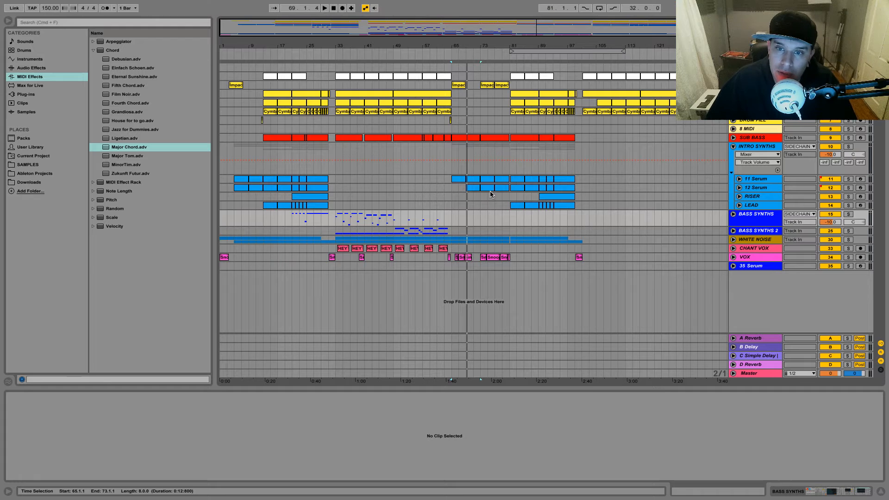
{"action": "left_click", "coordinate": [516, 170]}
{"action": "key", "text": "space"}
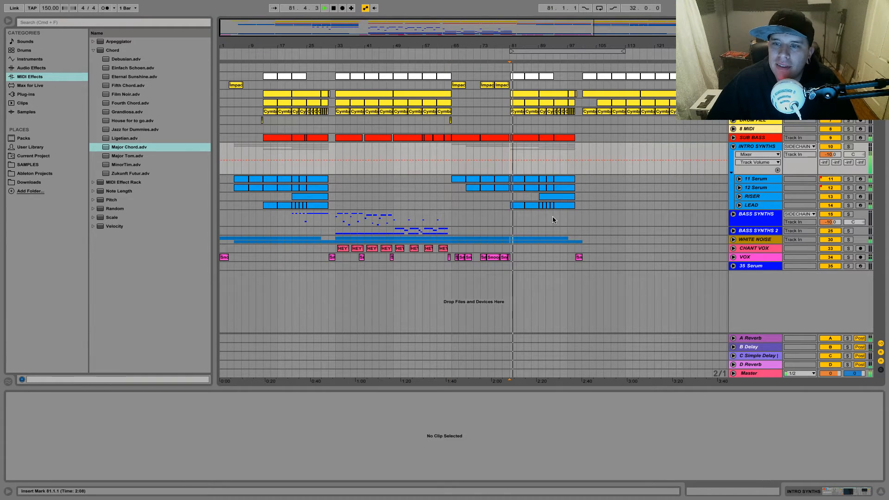
{"action": "left_click_drag", "start_coordinate": [649, 28], "coordinate": [713, 44]}
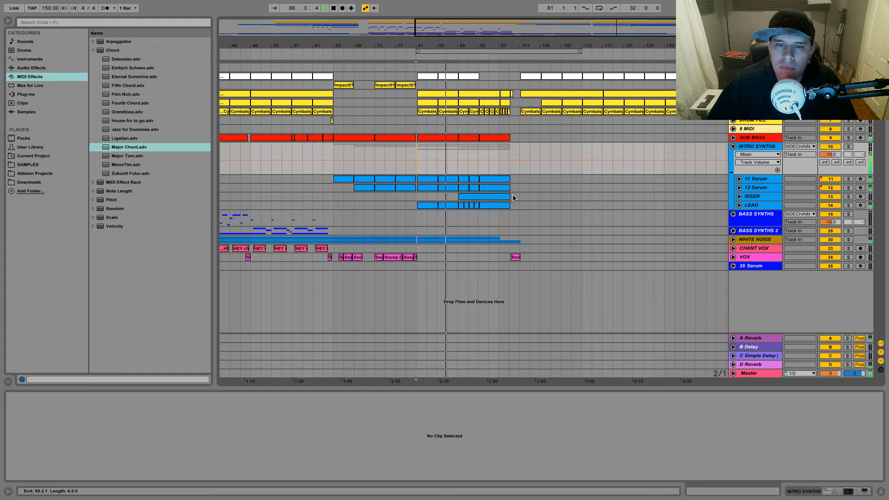
{"action": "key", "text": "space"}
Copy the BASS SYNTHS clips from bars 21–33 and paste them on the same track at 89.2.1
{"action": "double_click", "coordinate": [471, 31]}
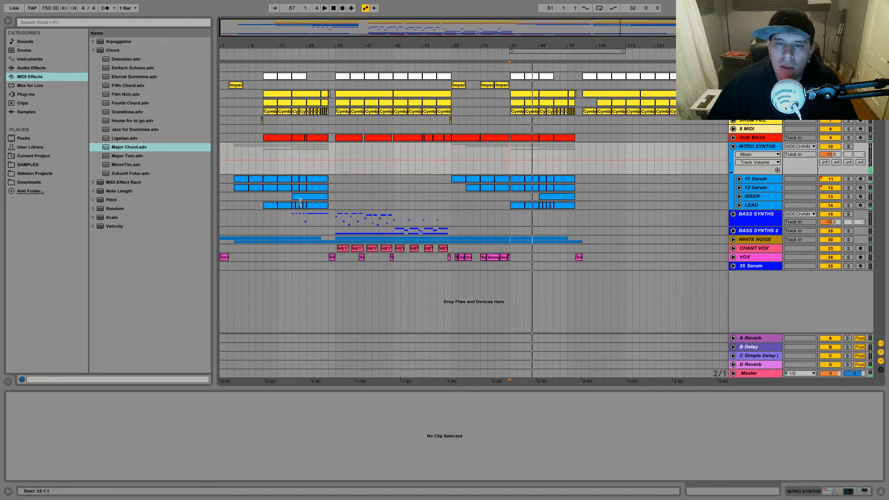
{"action": "left_click_drag", "start_coordinate": [292, 221], "coordinate": [333, 223]}
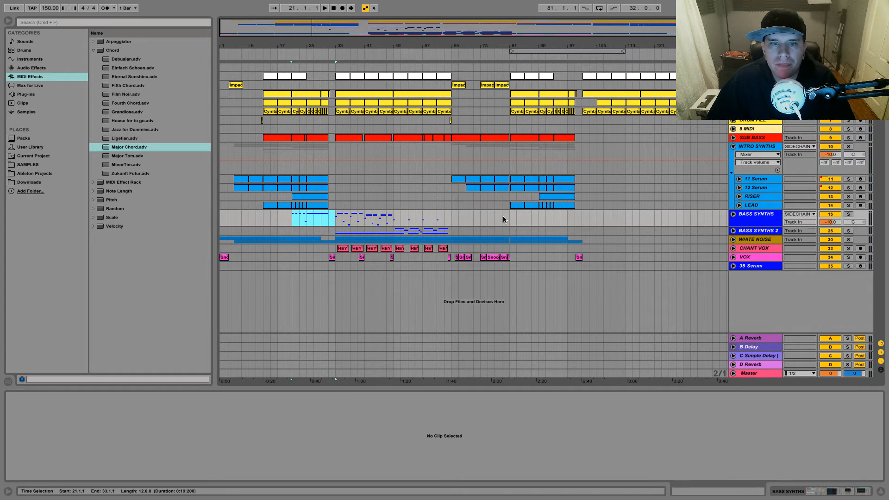
{"action": "left_click", "coordinate": [537, 217]}
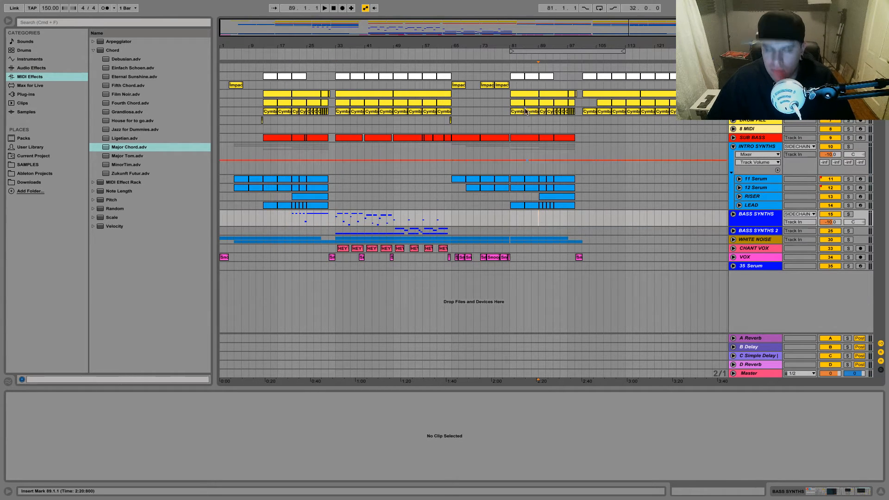
{"action": "left_click_drag", "start_coordinate": [641, 27], "coordinate": [641, 44]}
{"action": "left_click_drag", "start_coordinate": [550, 49], "coordinate": [549, 77]}
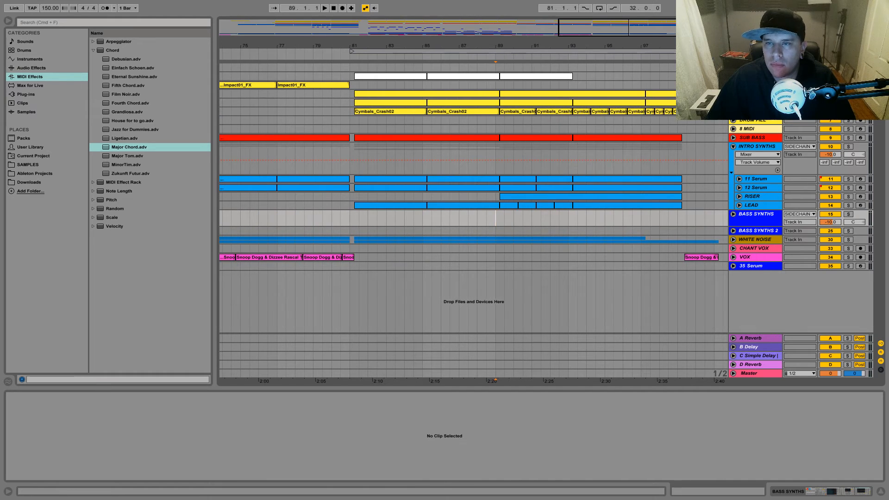
{"action": "left_click_drag", "start_coordinate": [634, 28], "coordinate": [547, 162]}
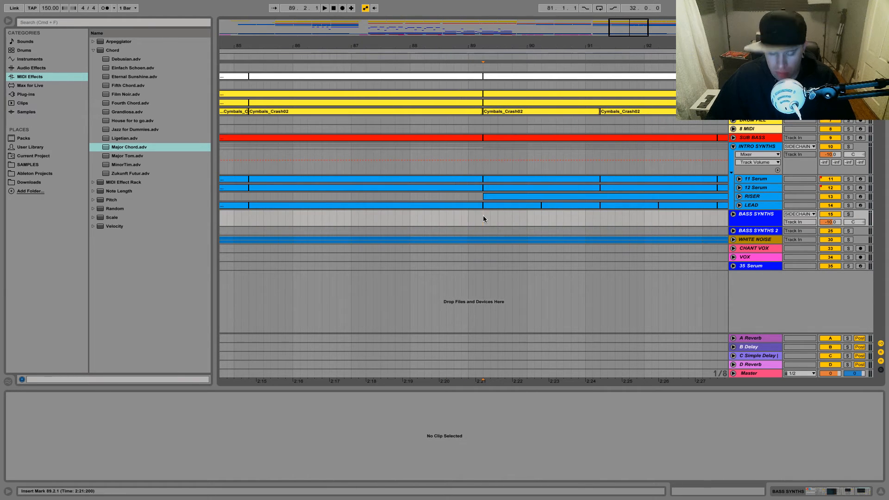
{"action": "key", "text": "super+v"}
{"action": "left_click_drag", "start_coordinate": [468, 47], "coordinate": [468, 14]}
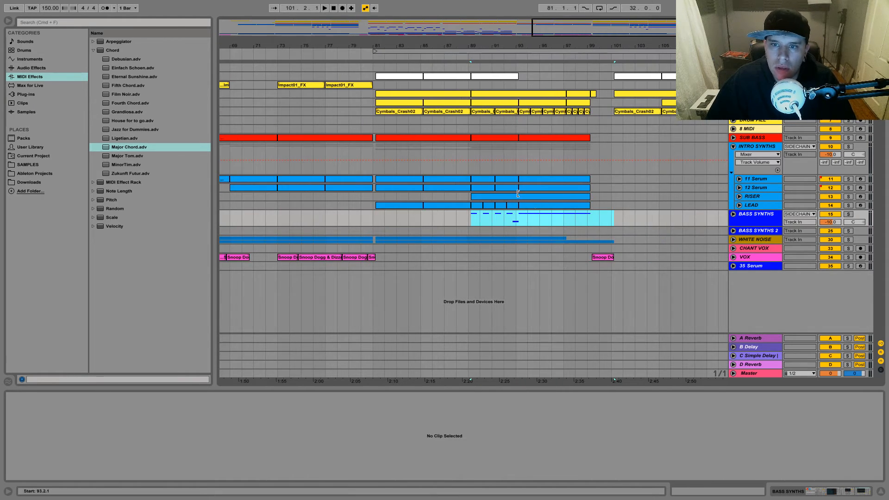
Play the build-up from 89.2.1 to hear the pasted BASS SYNTHS clips with the lead, and check their range
{"action": "left_click", "coordinate": [477, 206]}
{"action": "key", "text": "space"}
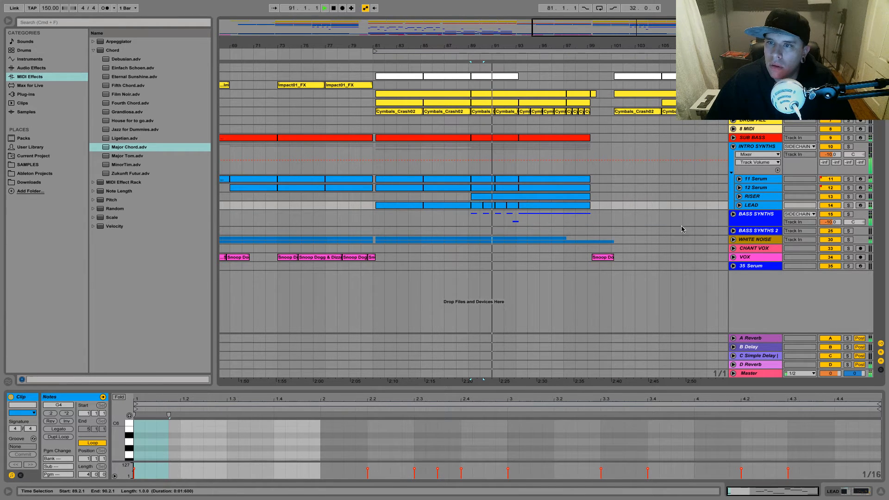
{"action": "left_click_drag", "start_coordinate": [469, 219], "coordinate": [593, 218]}
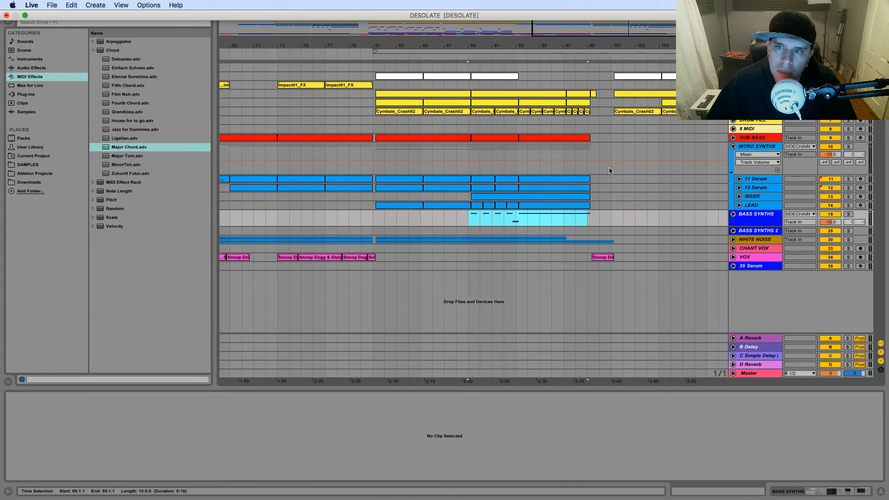
{"action": "left_click", "coordinate": [648, 218]}
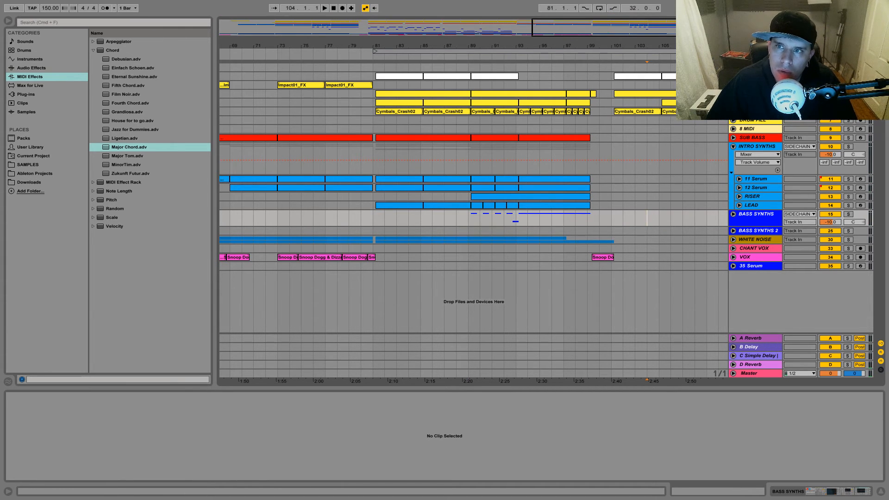
Examine the empty synth tracks from bar 101 on, the first drop's drum clip at bar 33 and the bass at bars 89–99
{"action": "left_click_drag", "start_coordinate": [604, 26], "coordinate": [650, 24]}
{"action": "left_click_drag", "start_coordinate": [592, 32], "coordinate": [621, 29]}
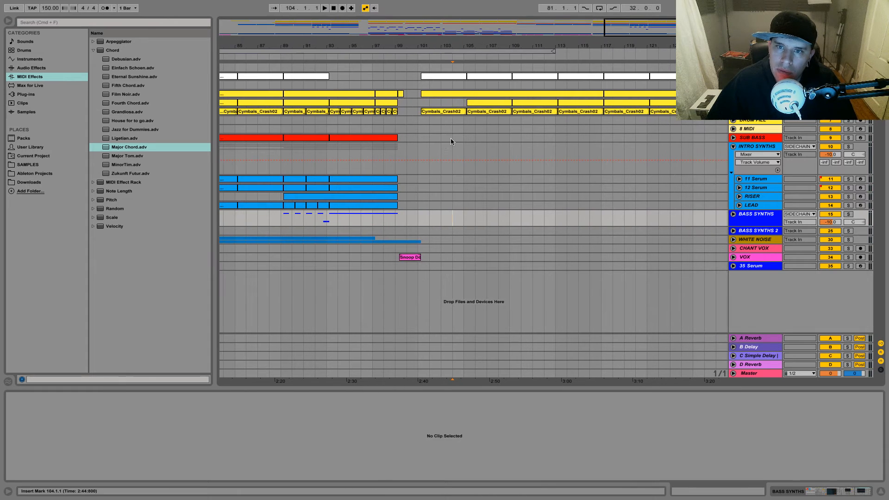
{"action": "left_click_drag", "start_coordinate": [428, 145], "coordinate": [646, 241]}
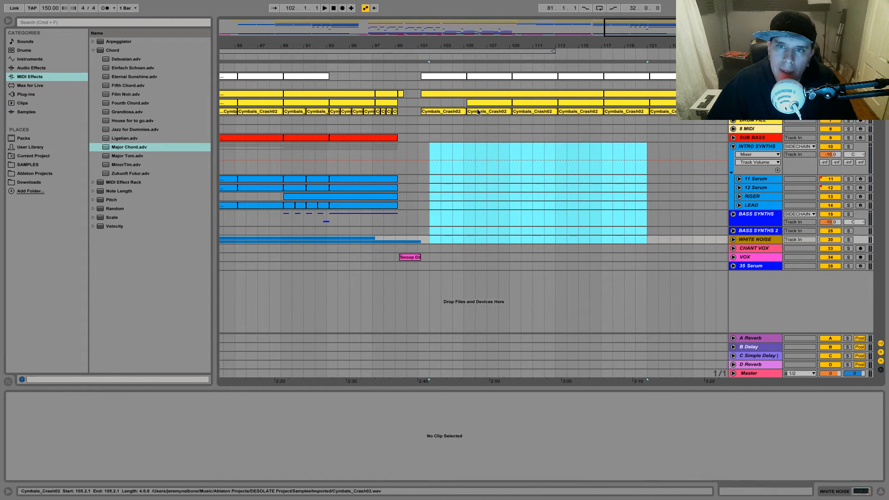
{"action": "left_click", "coordinate": [463, 95]}
{"action": "left_click_drag", "start_coordinate": [700, 29], "coordinate": [701, 10]}
{"action": "left_click", "coordinate": [370, 97]}
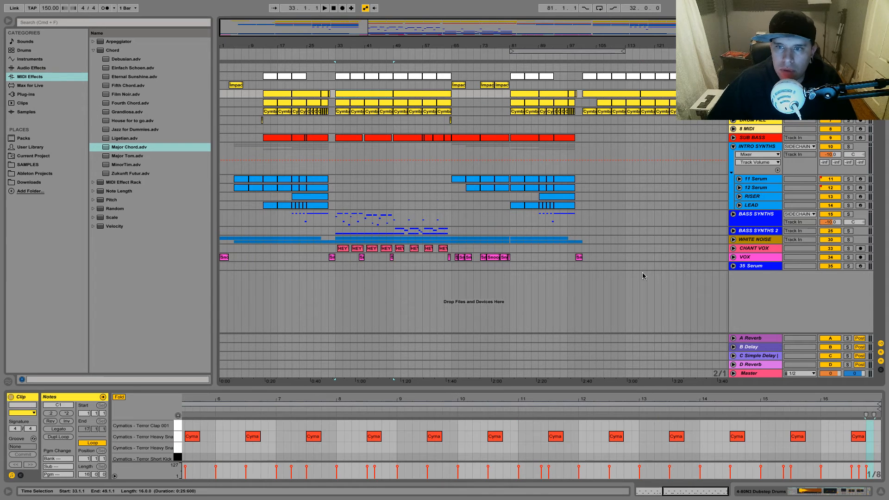
{"action": "left_click_drag", "start_coordinate": [591, 217], "coordinate": [647, 189]}
{"action": "left_click_drag", "start_coordinate": [540, 218], "coordinate": [577, 219]}
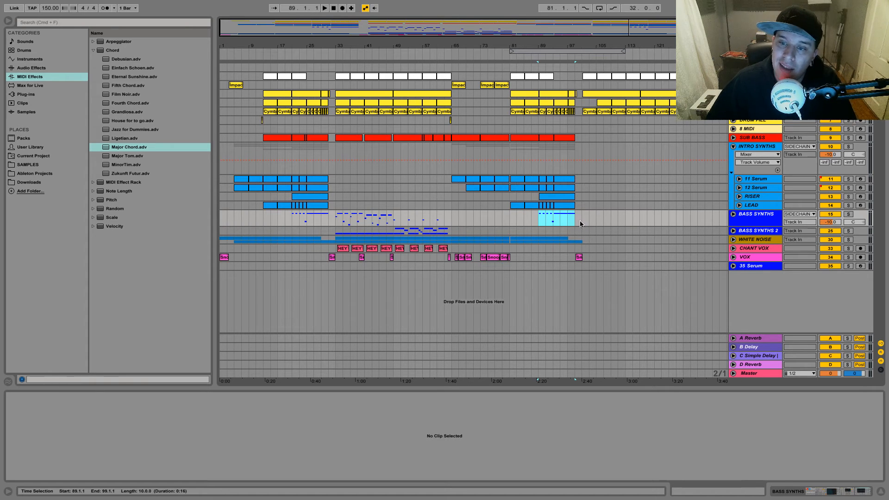
{"action": "left_click", "coordinate": [626, 203]}
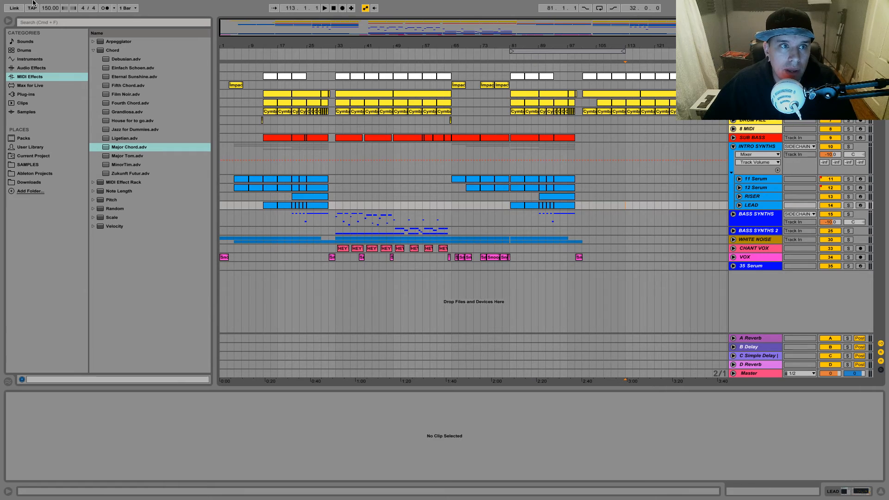
Take the project window out of full screen, reposition it, then switch to OBS and move its window clear of the webcam image
{"action": "left_click", "coordinate": [25, 16]}
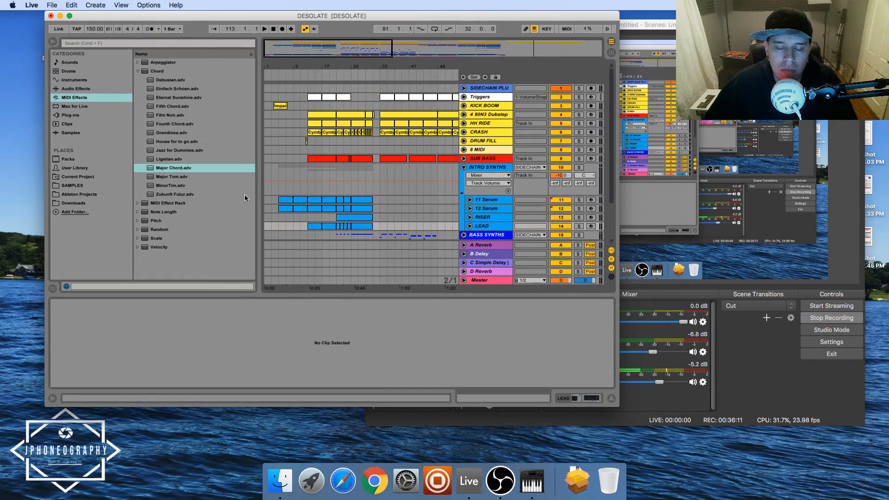
{"action": "left_click_drag", "start_coordinate": [267, 19], "coordinate": [241, 20]}
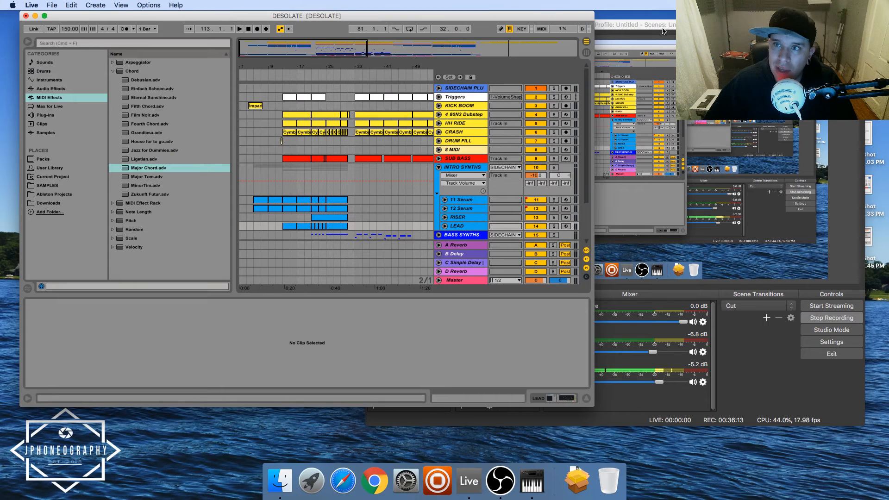
{"action": "left_click", "coordinate": [600, 44]}
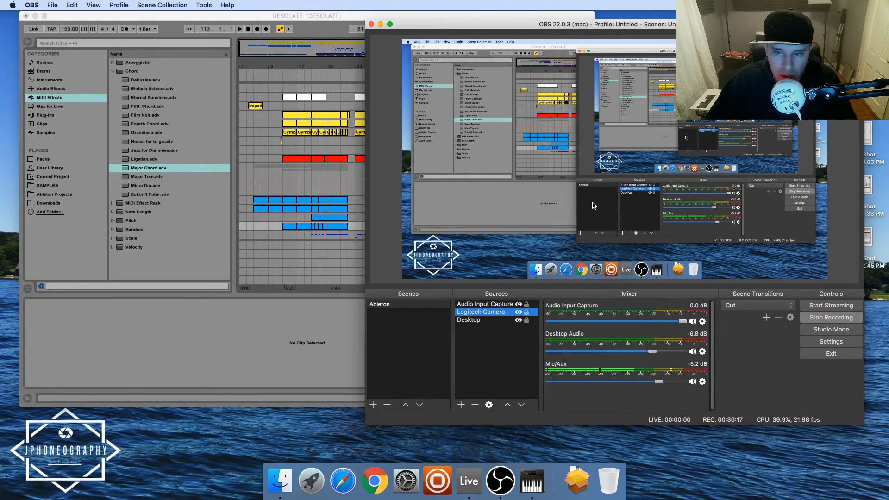
{"action": "left_click", "coordinate": [293, 19]}
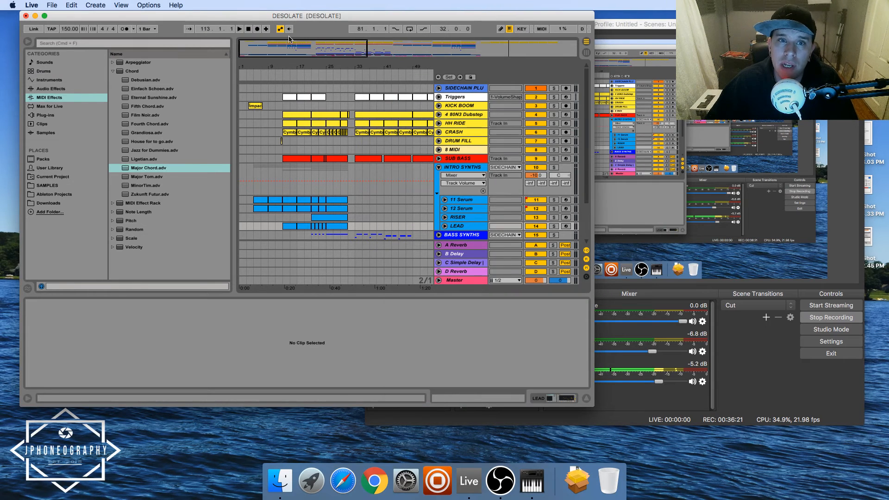
{"action": "left_click", "coordinate": [652, 21]}
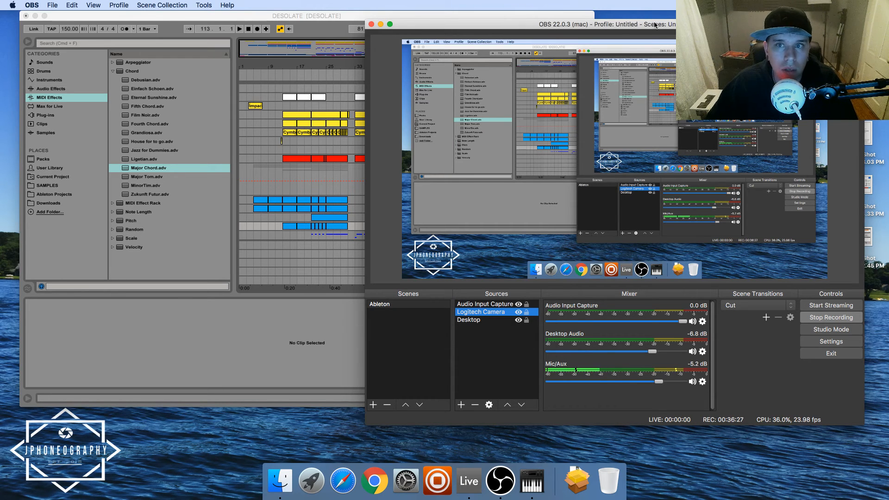
{"action": "left_click_drag", "start_coordinate": [654, 28], "coordinate": [466, 19]}
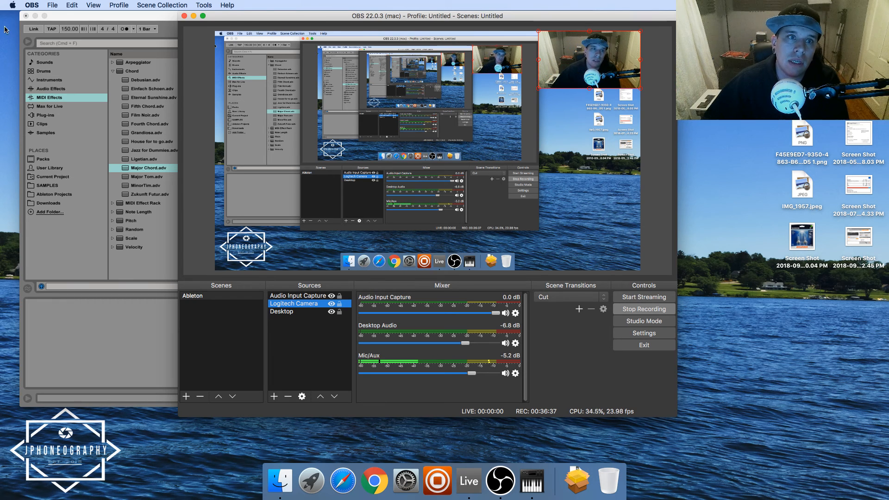
{"action": "left_click", "coordinate": [93, 17]}
{"action": "left_click", "coordinate": [451, 184]}
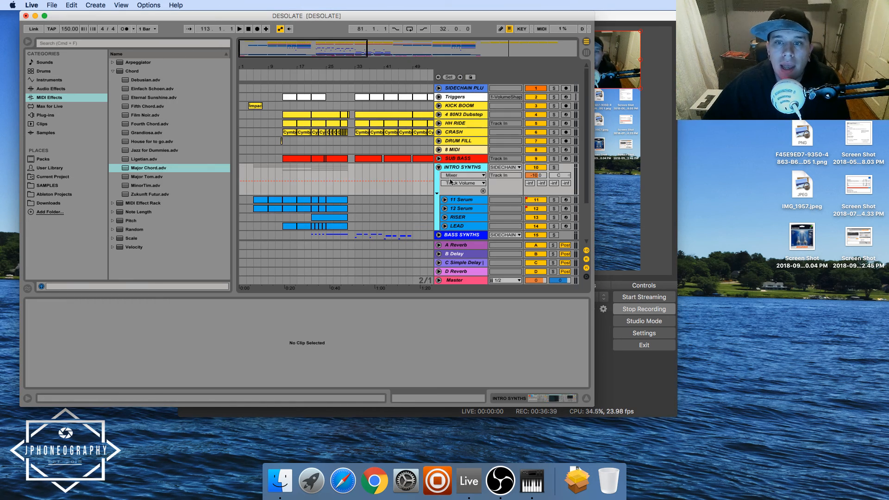
{"action": "left_click", "coordinate": [450, 159]}
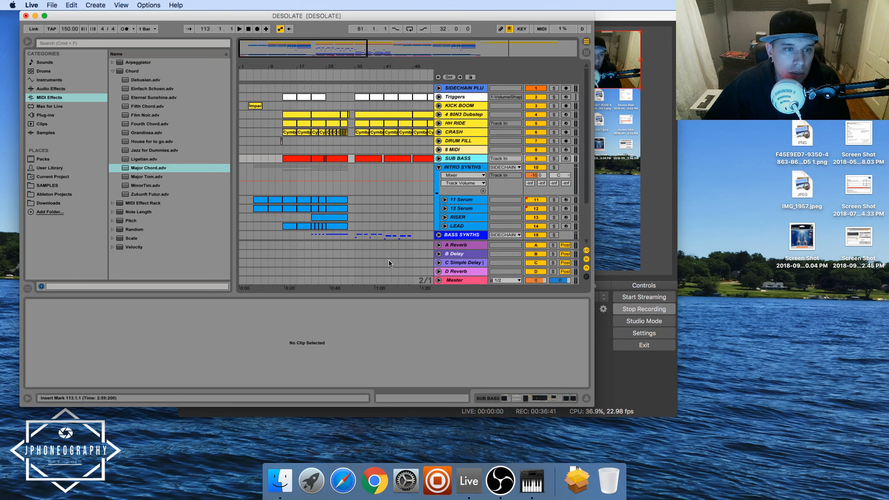
{"action": "left_click", "coordinate": [603, 17]}
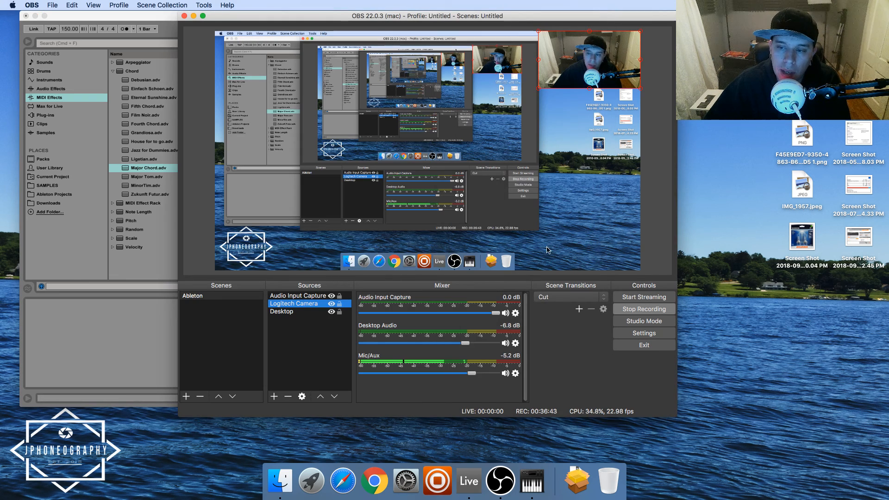